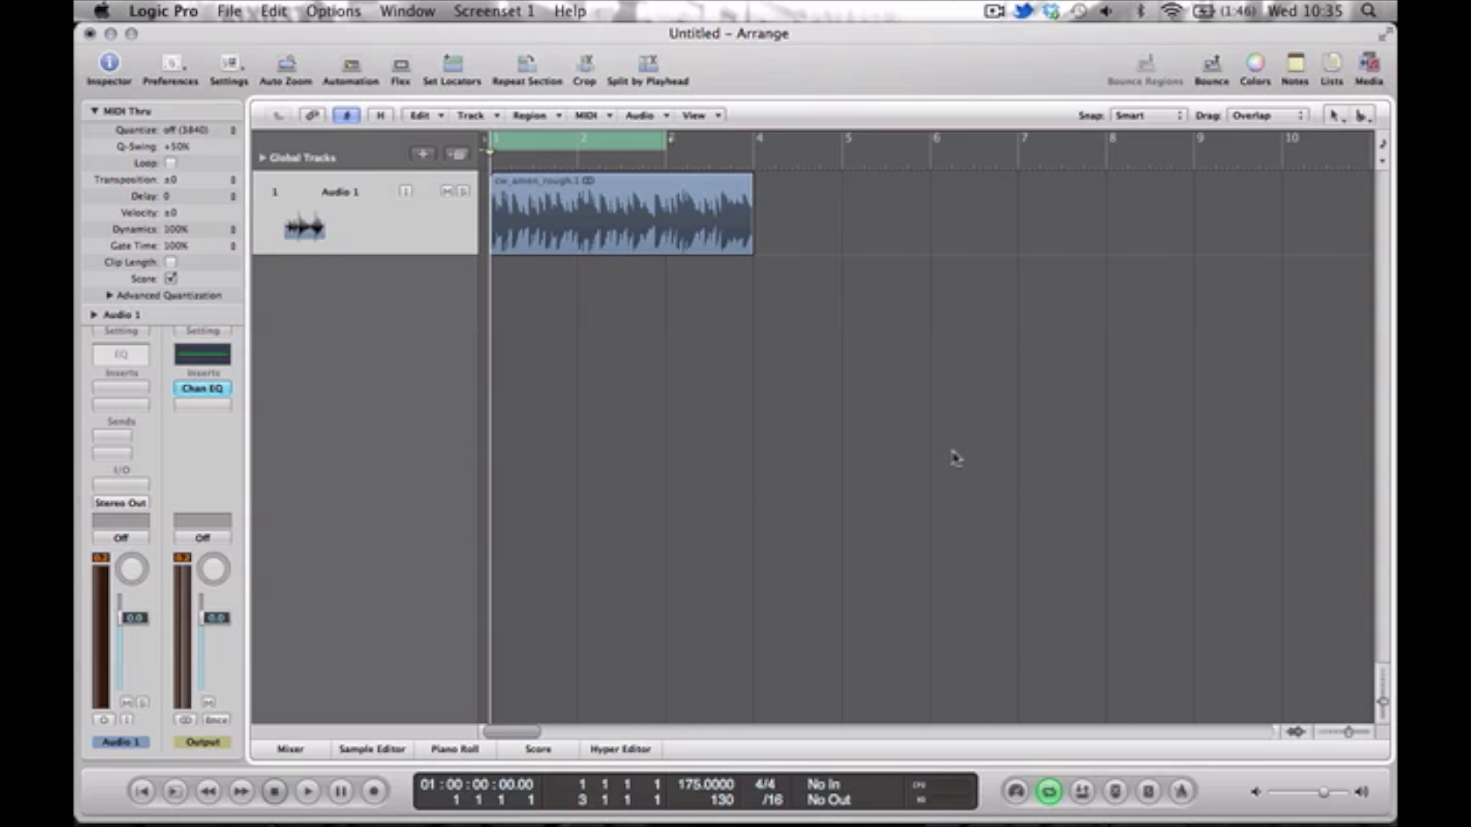
Play the first two bars of the amen break, and loop only its third bar to hear that part.
{"action": "key", "text": "space"}
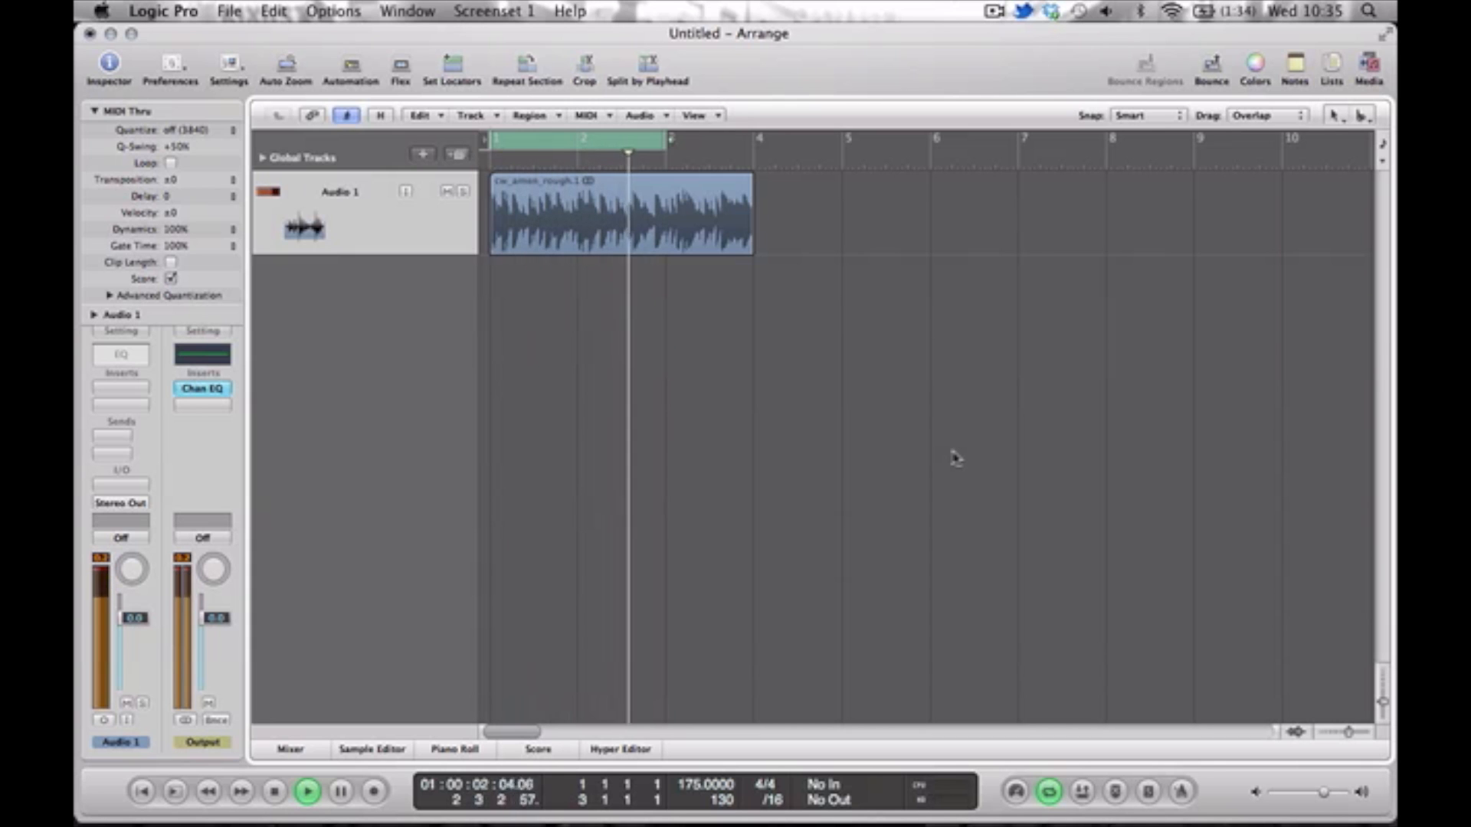
{"action": "key", "text": "space"}
{"action": "left_click", "coordinate": [684, 148]}
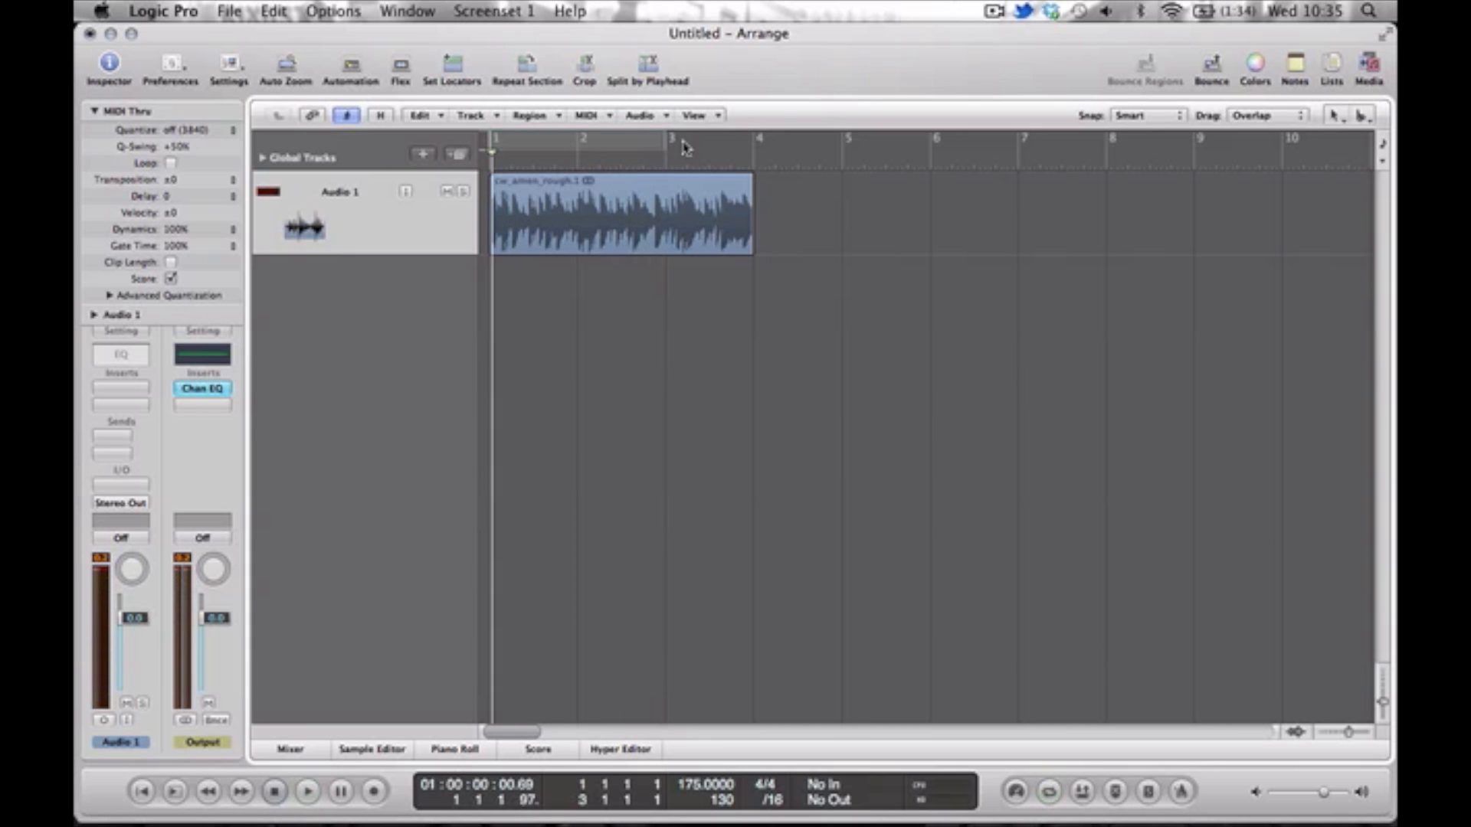
{"action": "left_click_drag", "start_coordinate": [680, 144], "coordinate": [737, 141]}
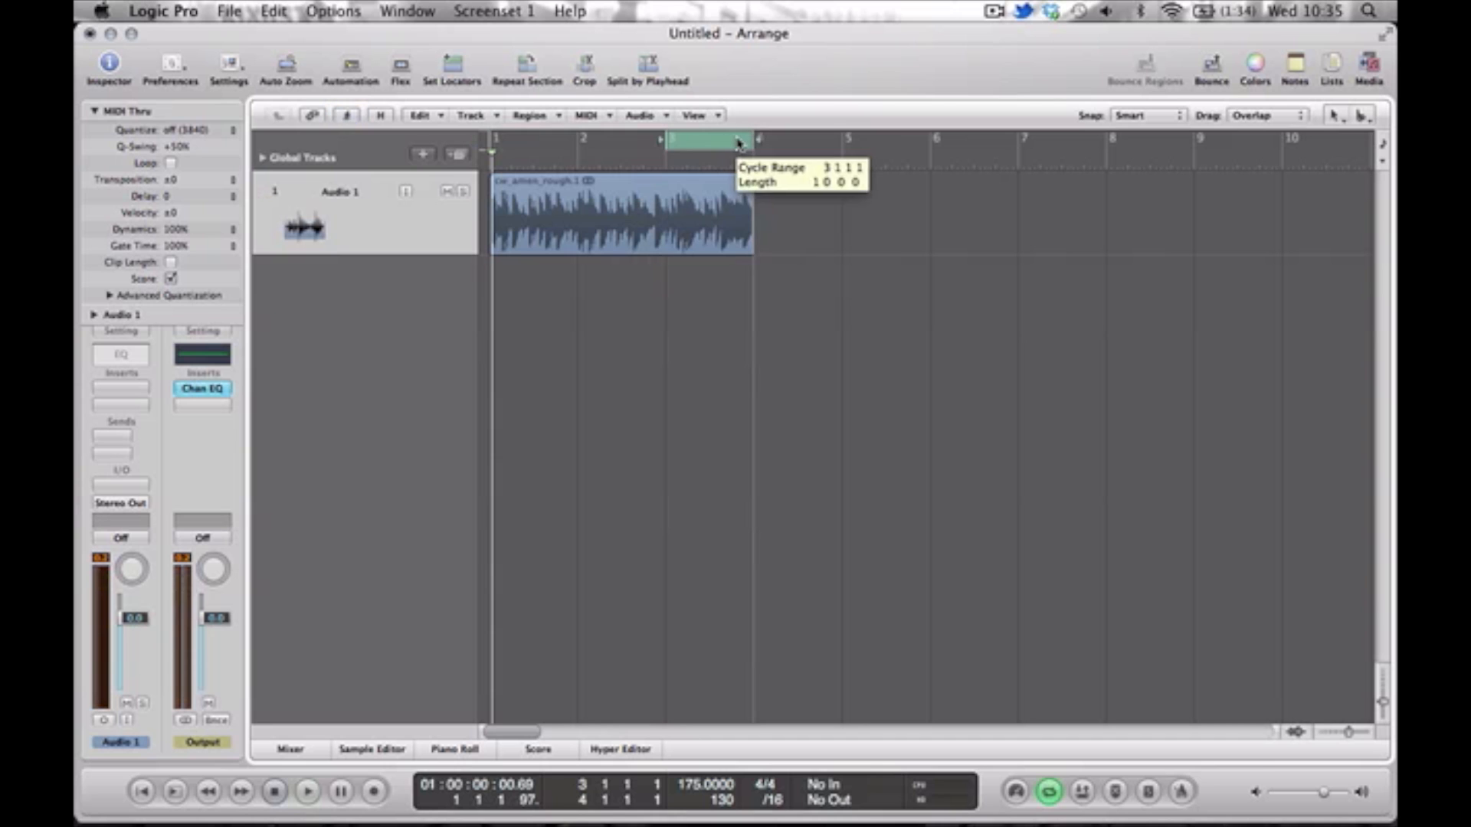
{"action": "key", "text": "space"}
{"action": "key", "text": "space"}
Set the cycle range to the first two bars, shorten the audio region to end at bar 3, and play it back.
{"action": "mouse_move", "coordinate": [684, 141]}
{"action": "left_mouse_down"}
{"action": "mouse_move", "coordinate": [547, 141]}
{"action": "mouse_move", "coordinate": [659, 154]}
{"action": "left_mouse_up"}
{"action": "left_click_drag", "start_coordinate": [742, 246], "coordinate": [666, 250]}
{"action": "left_click_drag", "start_coordinate": [1348, 733], "coordinate": [1353, 733]}
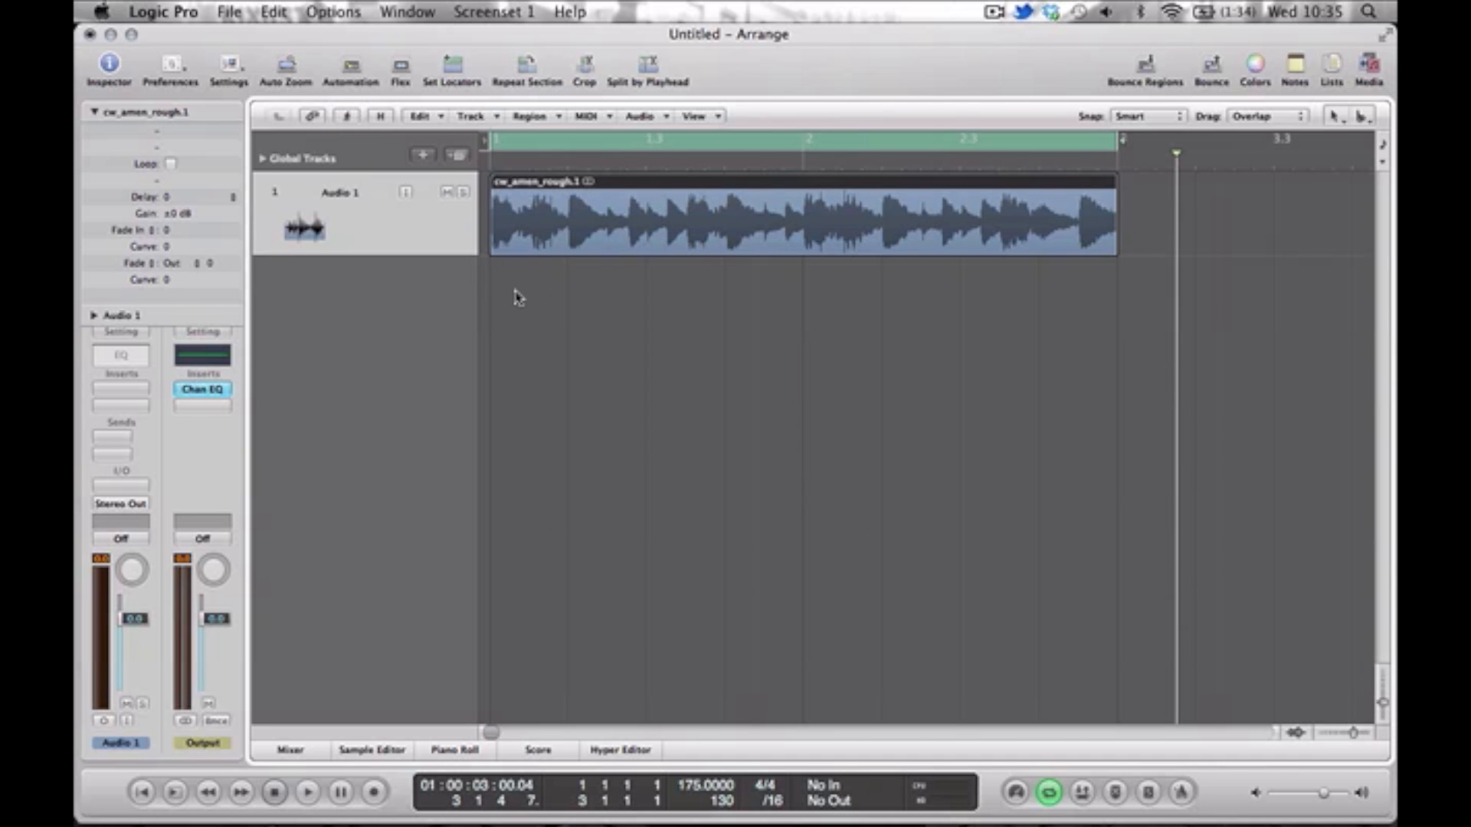
{"action": "key", "text": "space"}
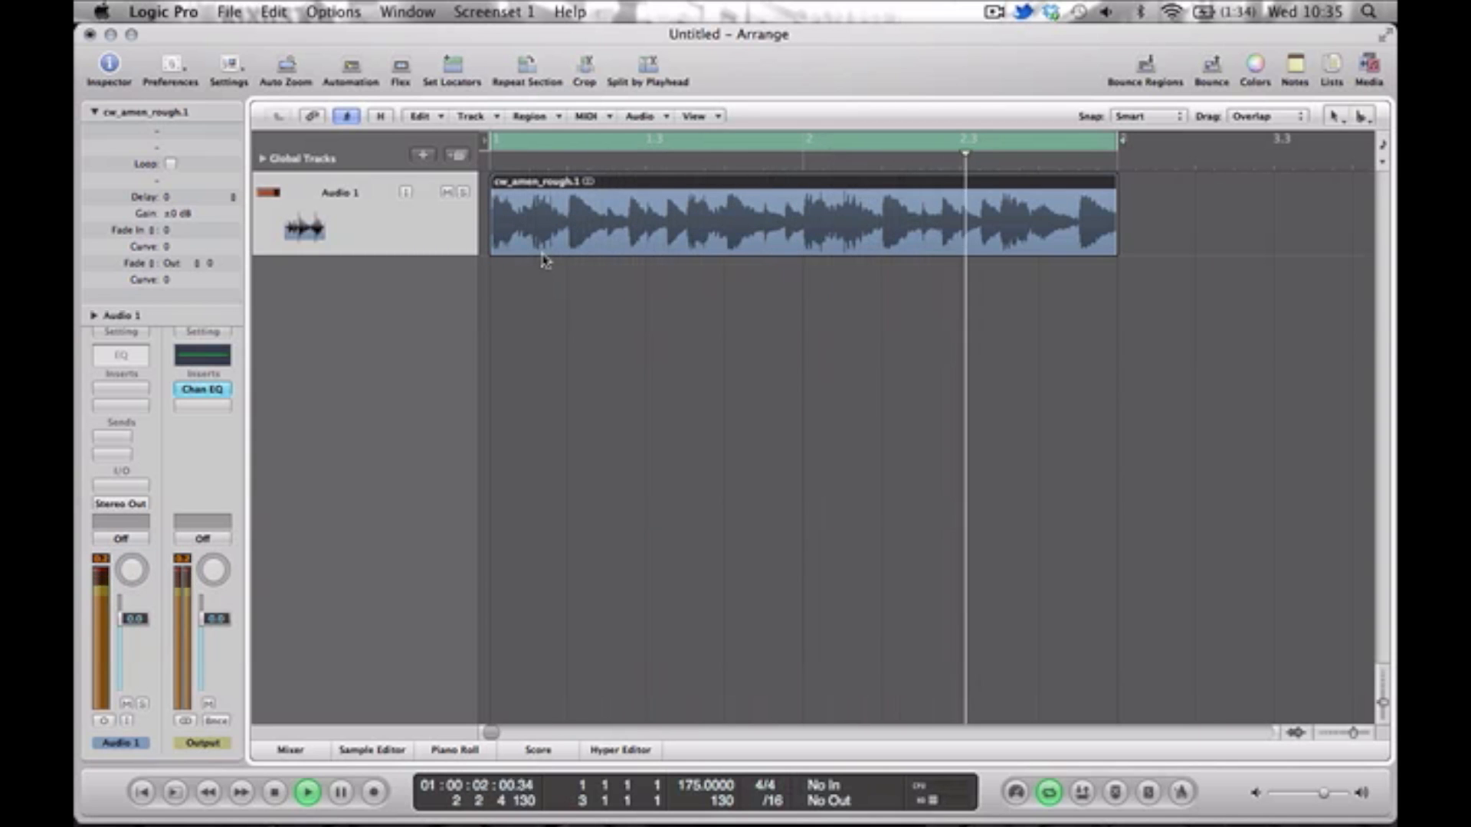
{"action": "key", "text": "space"}
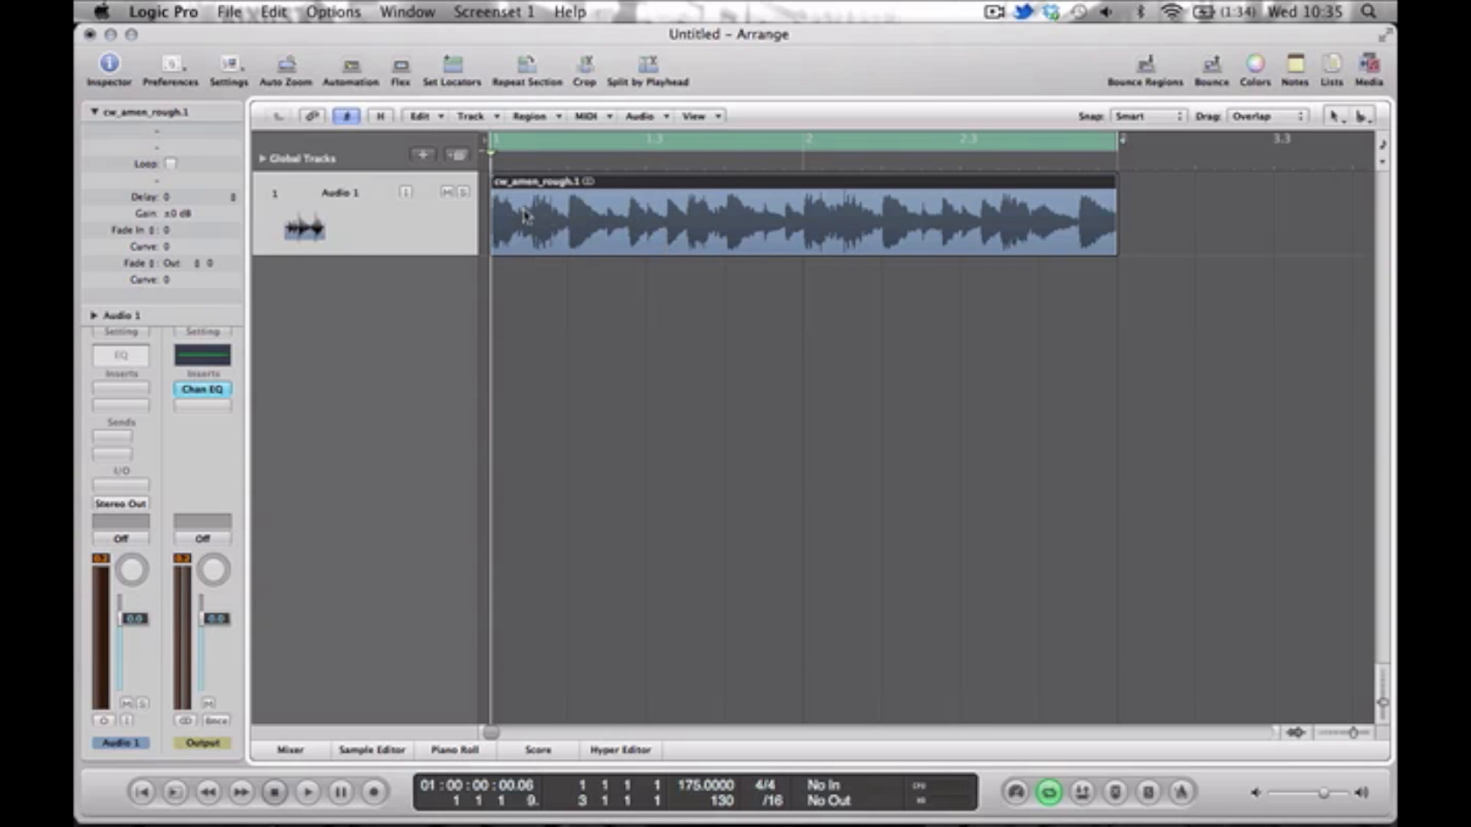
Cut the two-bar amen region into sixteen equal slices with the Scissors tool.
{"action": "left_click", "coordinate": [1368, 116]}
{"action": "left_click", "coordinate": [1369, 116]}
{"action": "left_click", "coordinate": [534, 197], "text": "alt"}
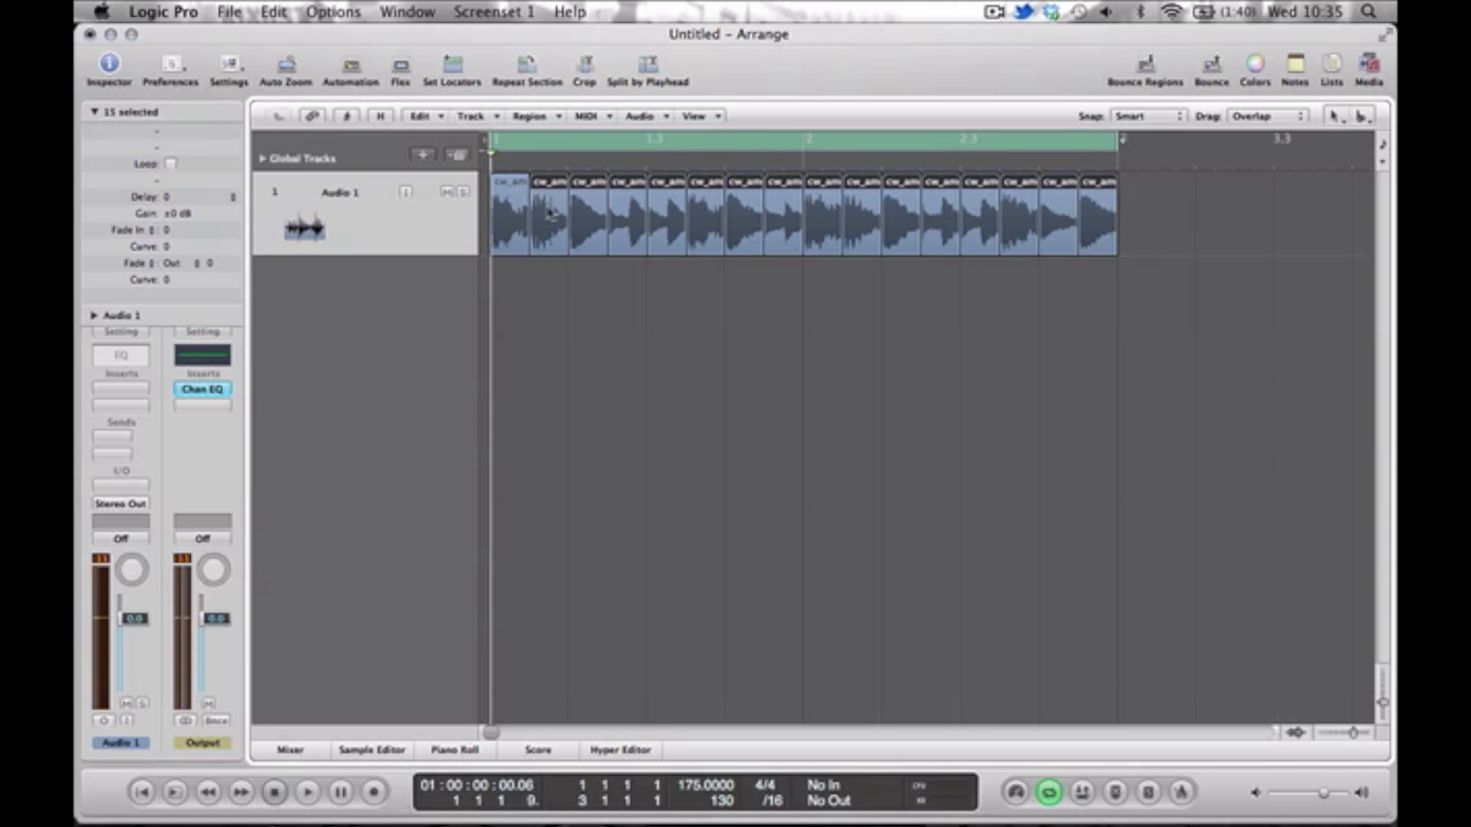
Add two audio tracks and move slices 4, 5, 8, 12, 13 and 15 of the break down to Audio 3.
{"action": "left_click", "coordinate": [456, 154]}
{"action": "left_click", "coordinate": [458, 156]}
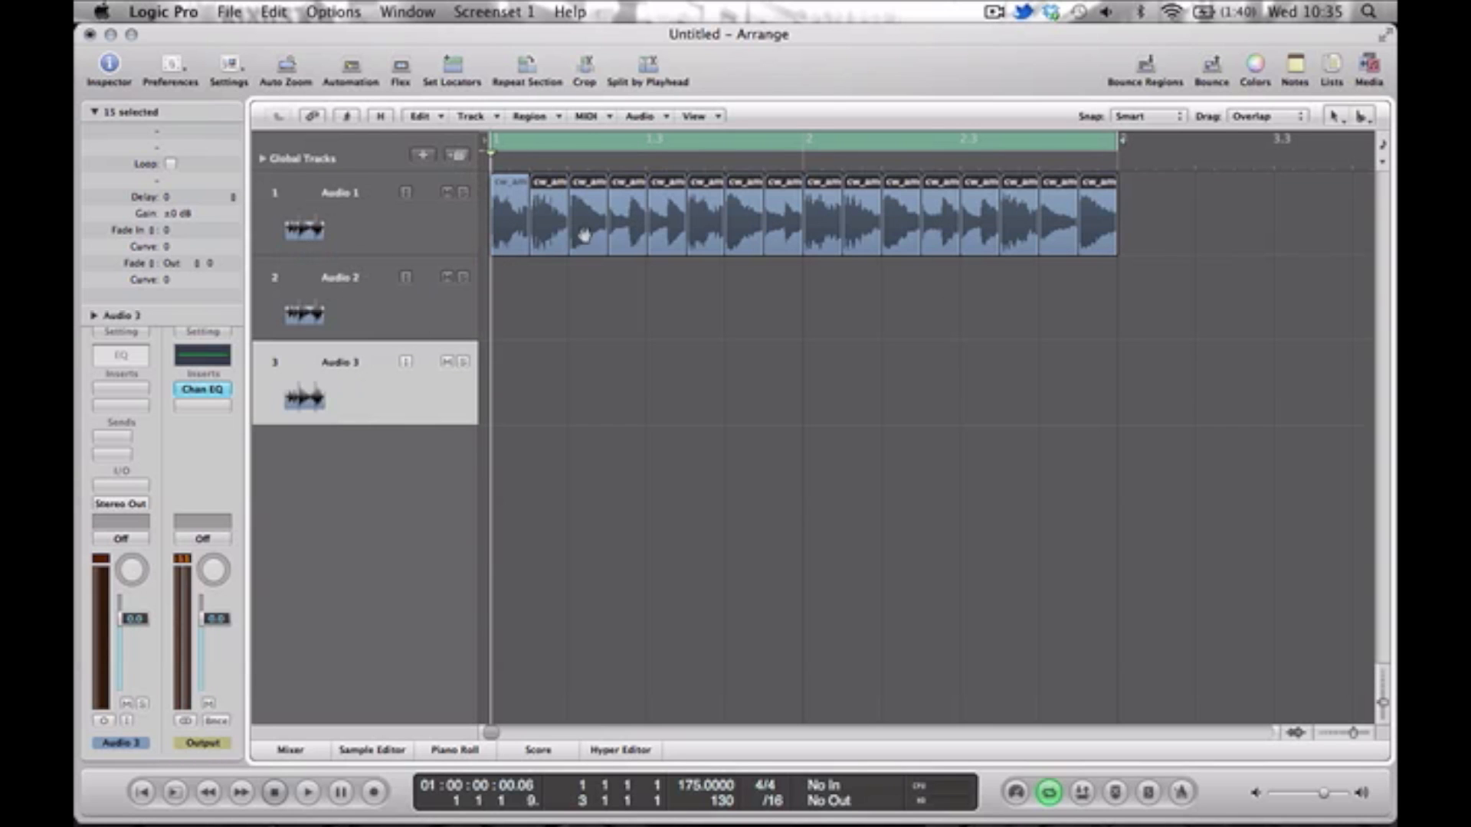
{"action": "left_click", "coordinate": [636, 315]}
{"action": "left_click", "coordinate": [624, 247]}
{"action": "left_click", "coordinate": [657, 237], "text": "shift"}
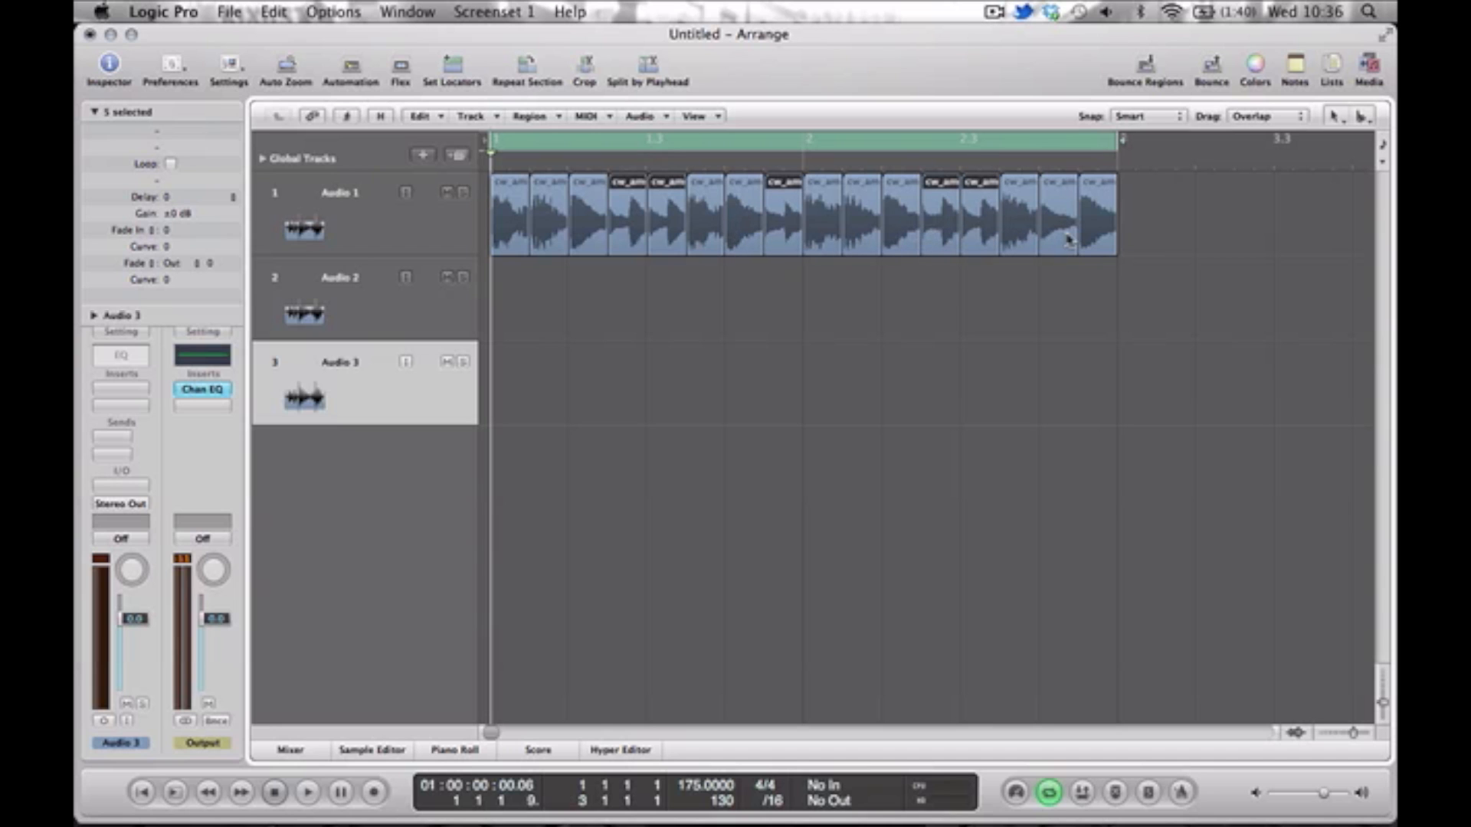
{"action": "left_click_drag", "start_coordinate": [628, 238], "coordinate": [626, 393]}
Move slices 3, 7, 11 and 16 of the break from Audio 1 to Audio 2.
{"action": "left_click", "coordinate": [580, 232]}
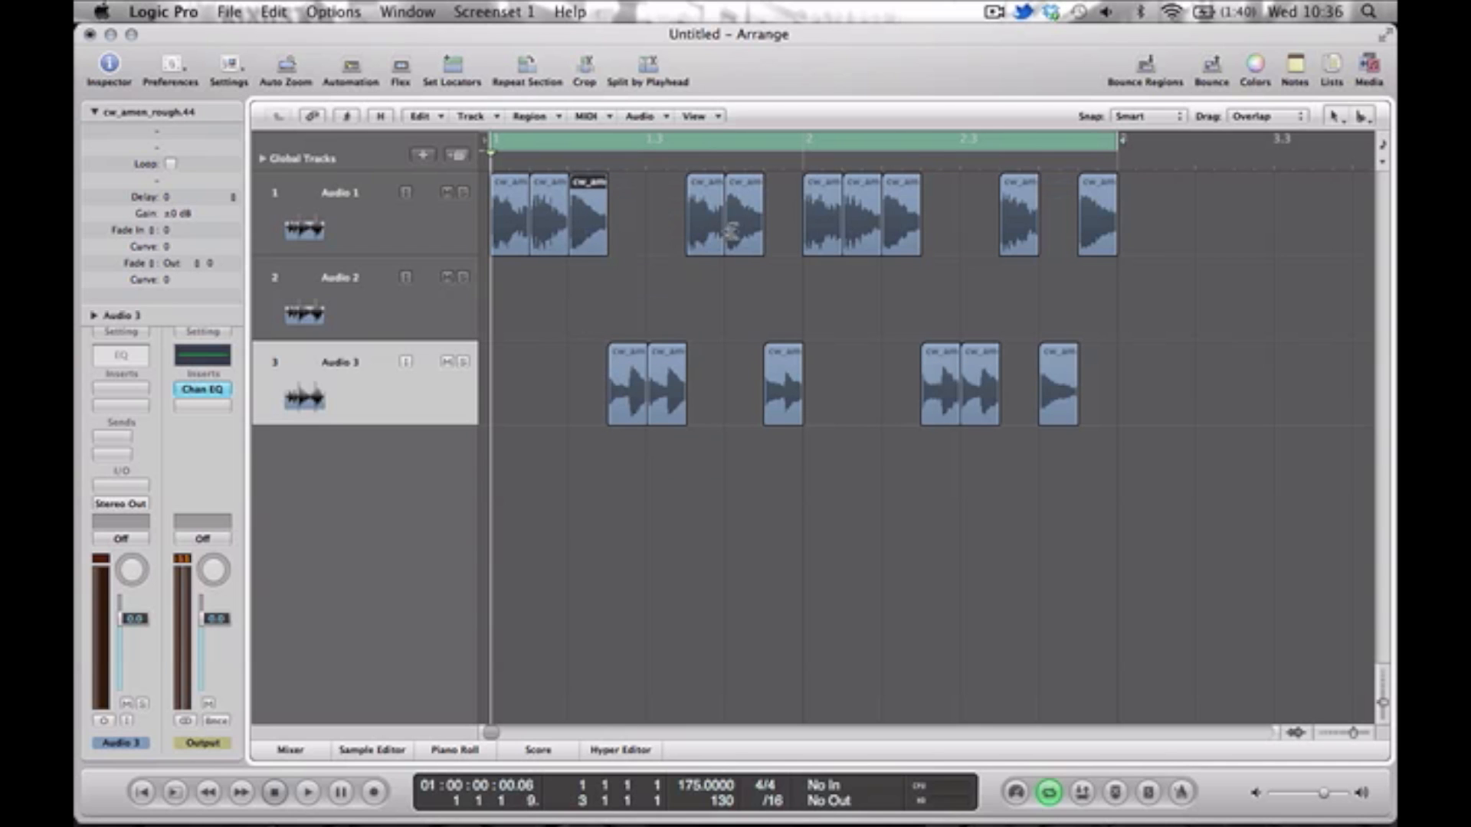
{"action": "left_click", "coordinate": [759, 236], "text": "shift"}
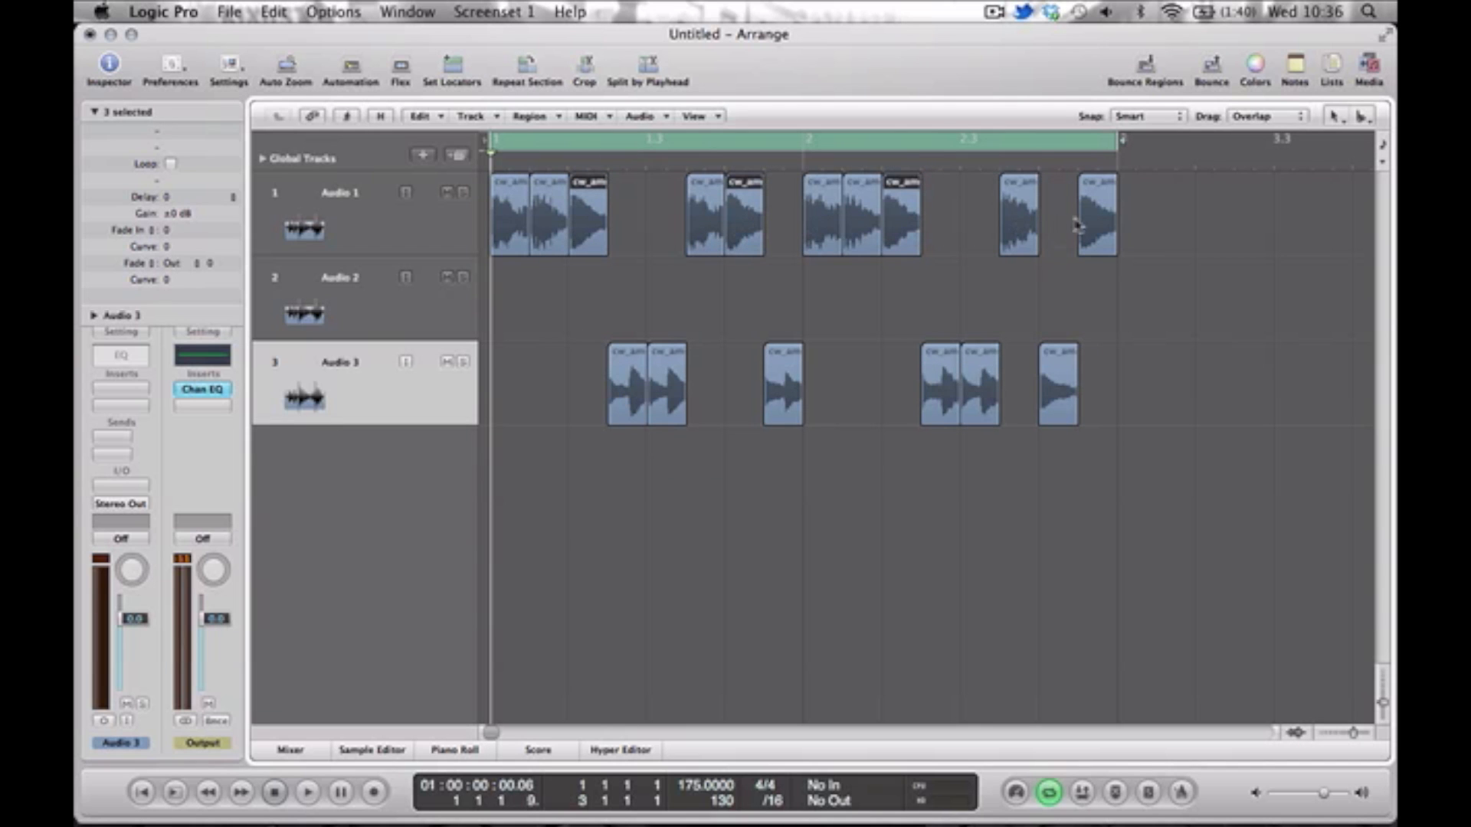
{"action": "left_click_drag", "start_coordinate": [1088, 227], "coordinate": [1088, 286]}
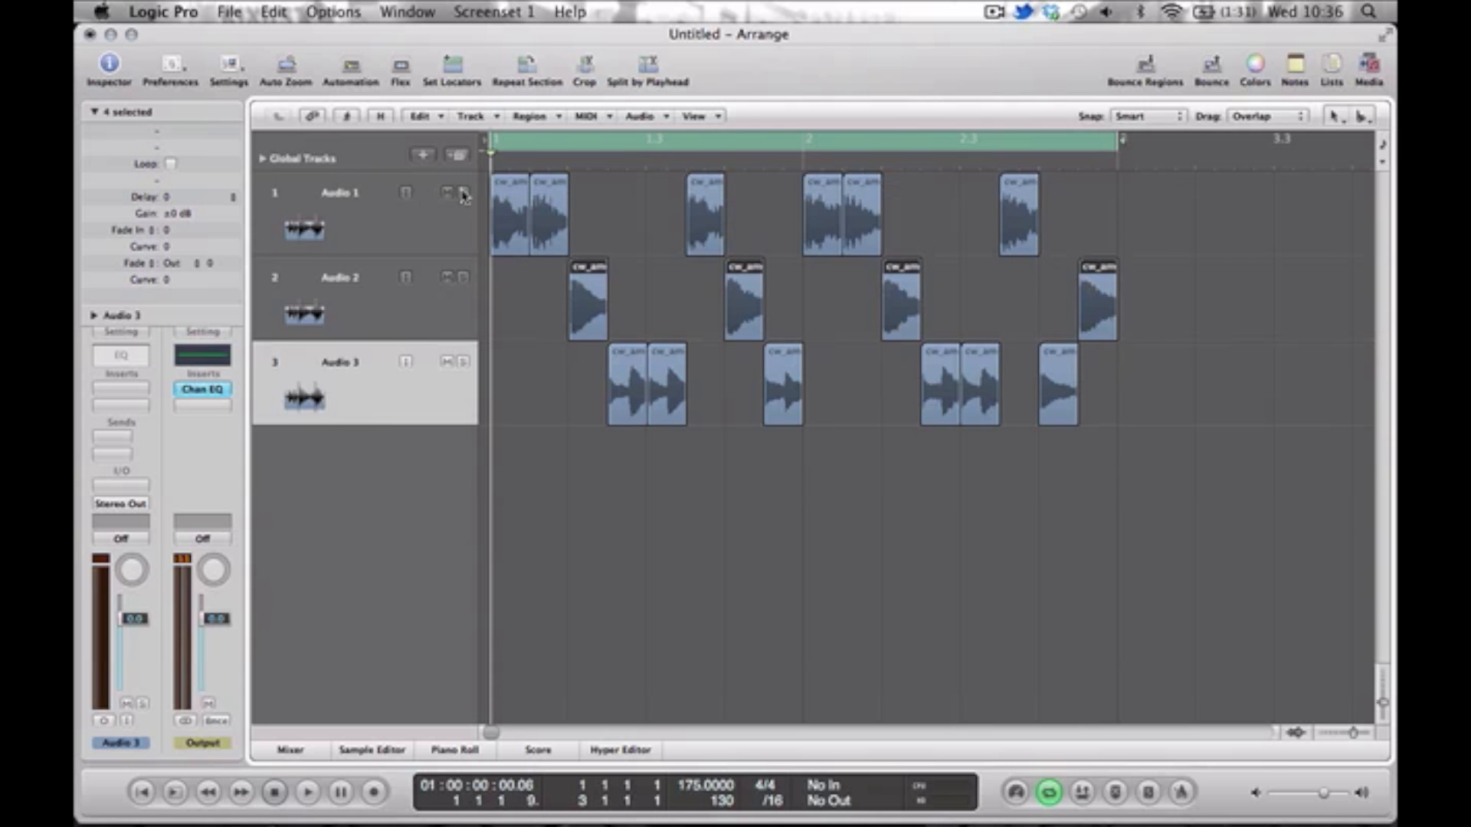
Solo Audio 1, Audio 2 and Audio 3 one at a time and play each to check its slices.
{"action": "key", "text": "space"}
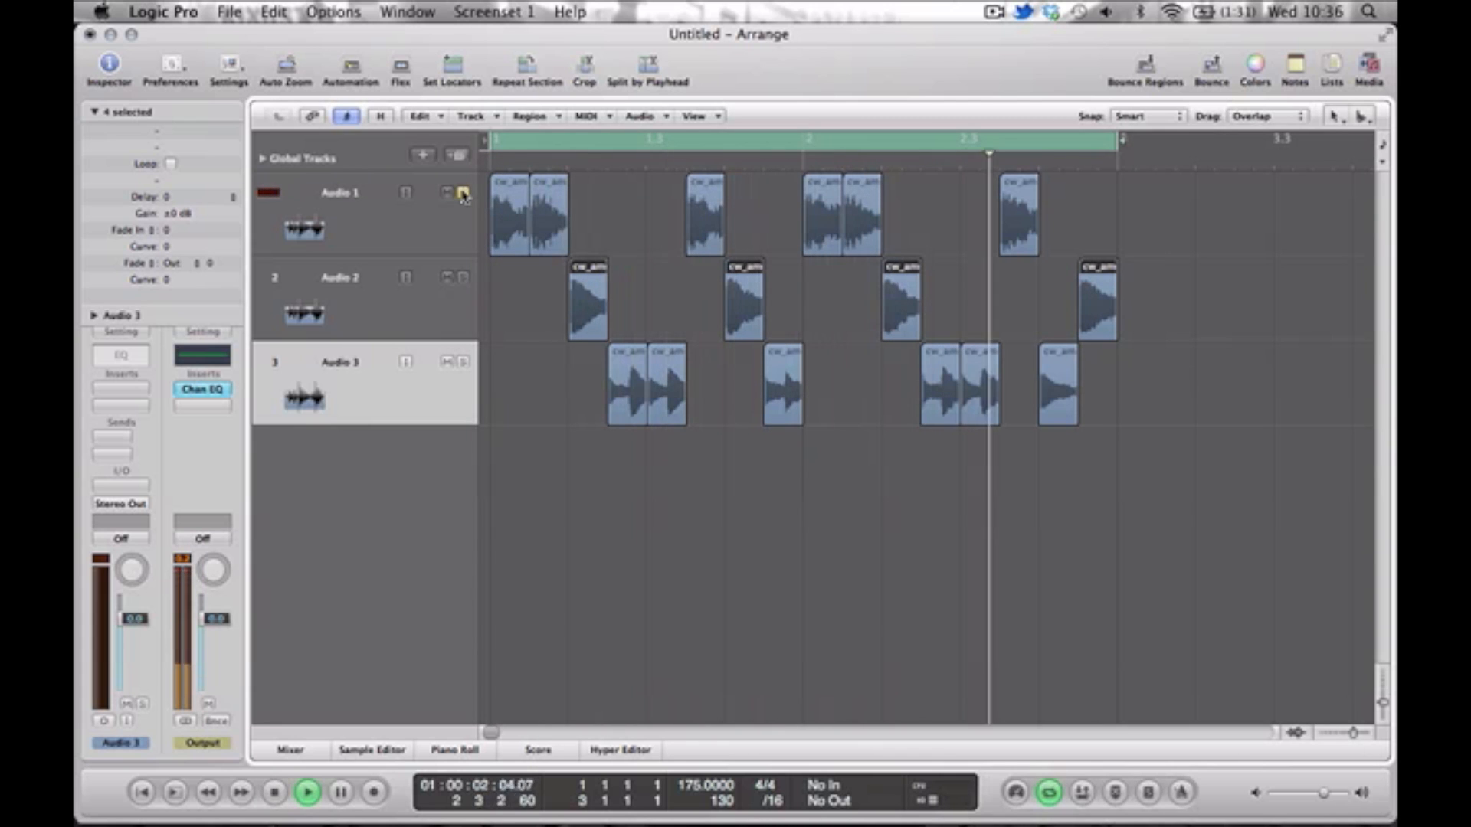
{"action": "key", "text": "space"}
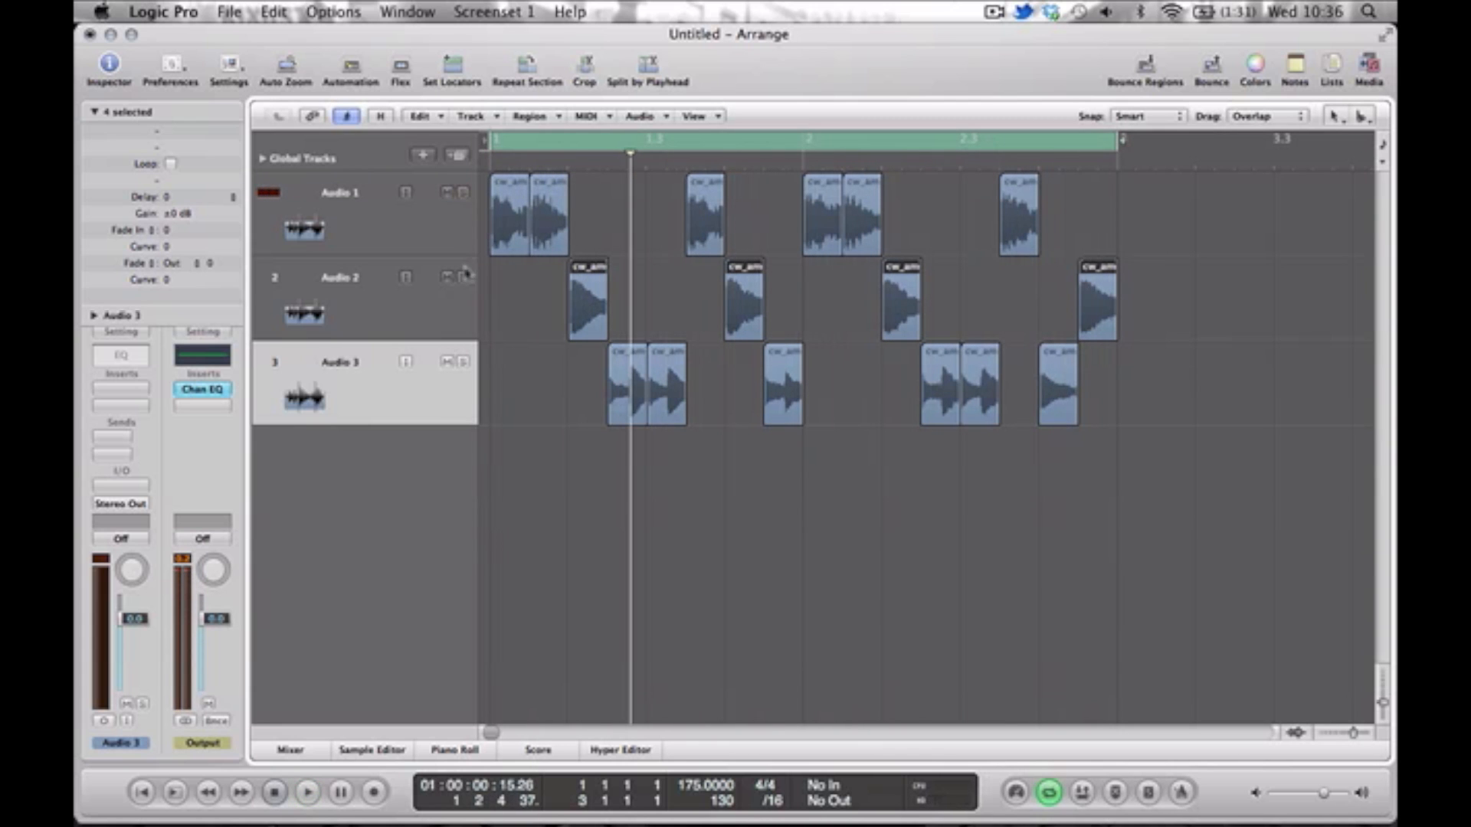
{"action": "left_click", "coordinate": [465, 274]}
{"action": "key", "text": "space"}
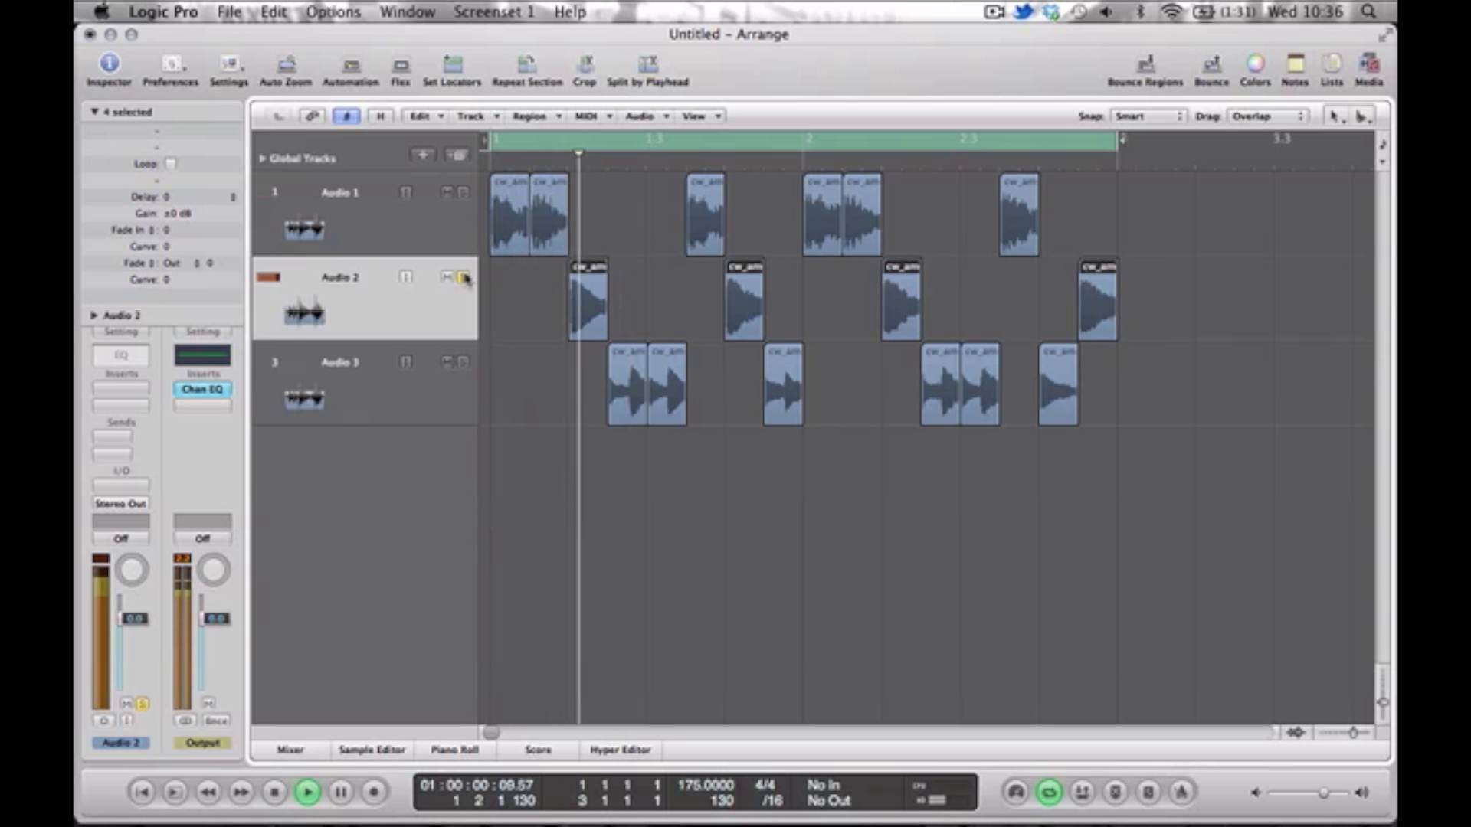
{"action": "left_click", "coordinate": [465, 277]}
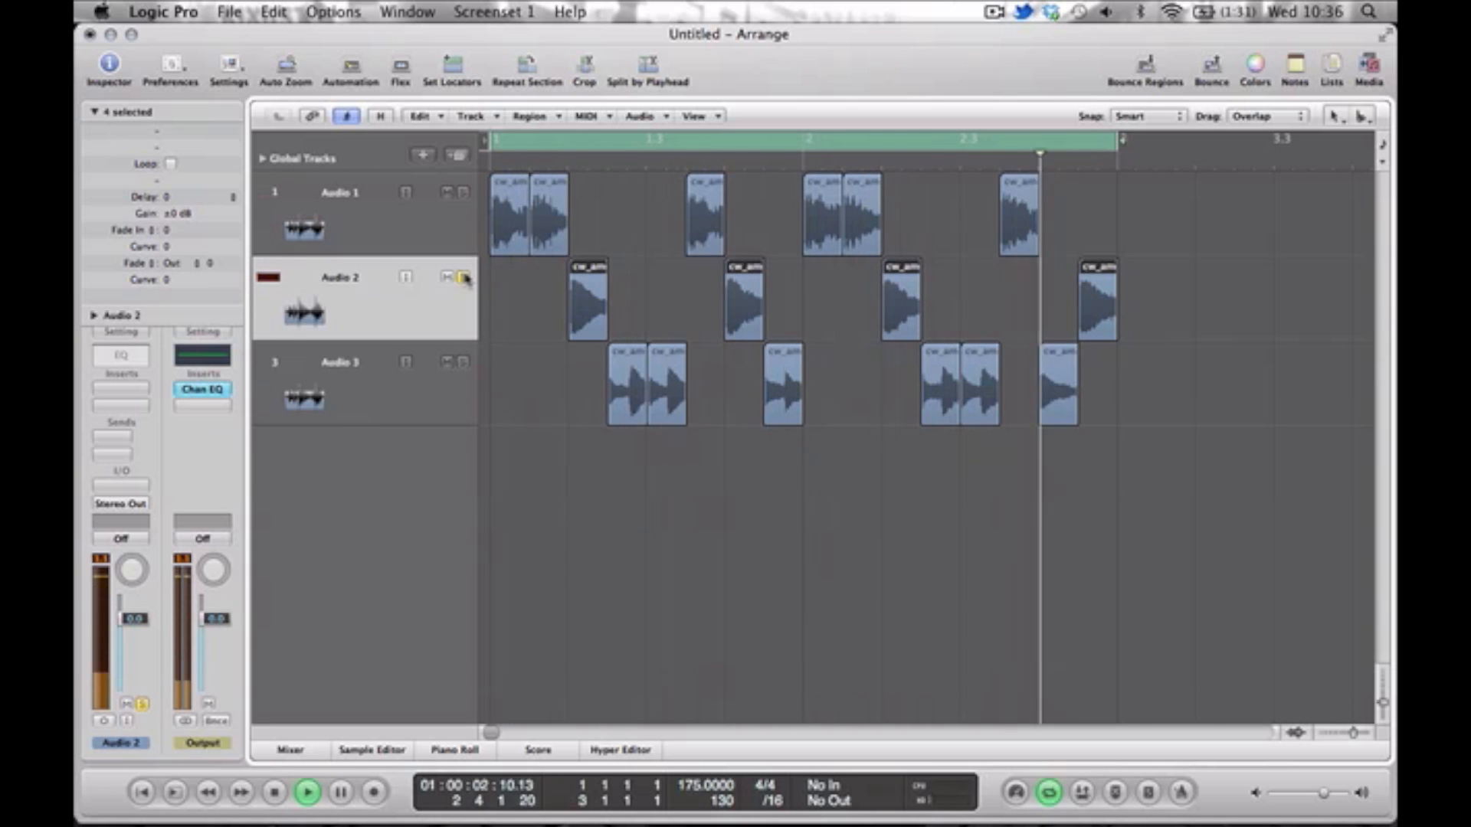
{"action": "key", "text": "space"}
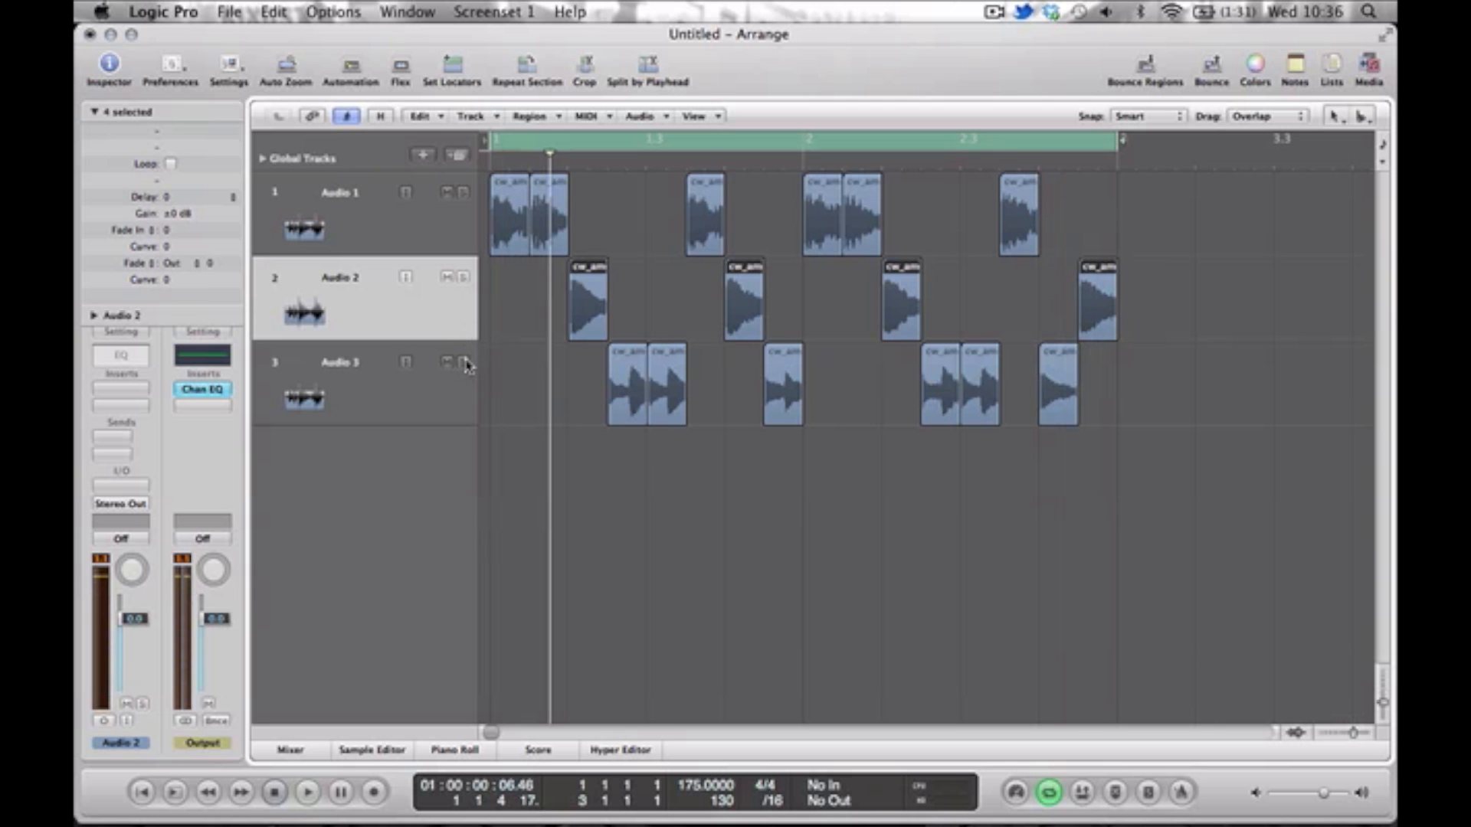
{"action": "key", "text": "space"}
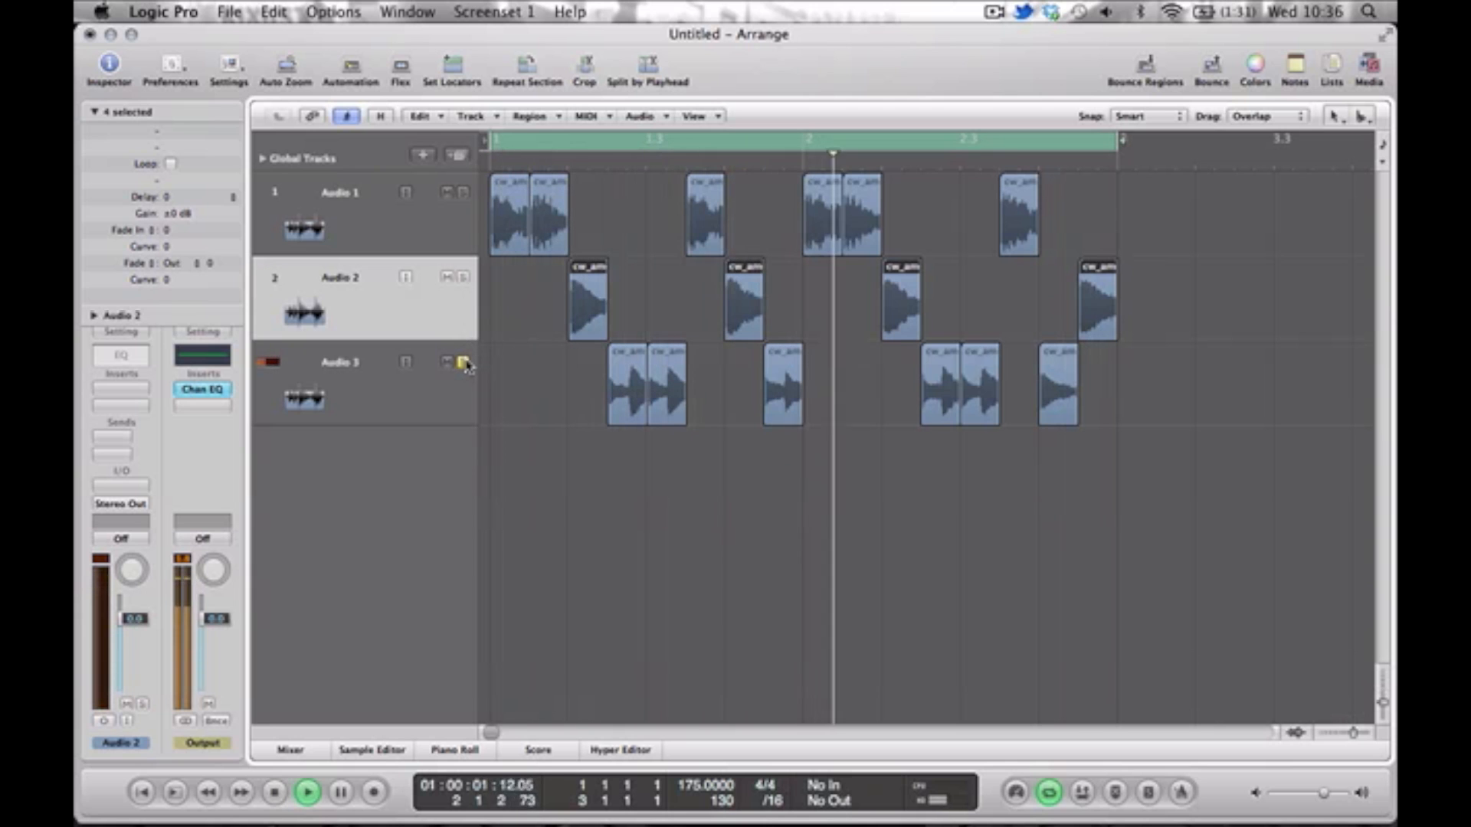
{"action": "key", "text": "space"}
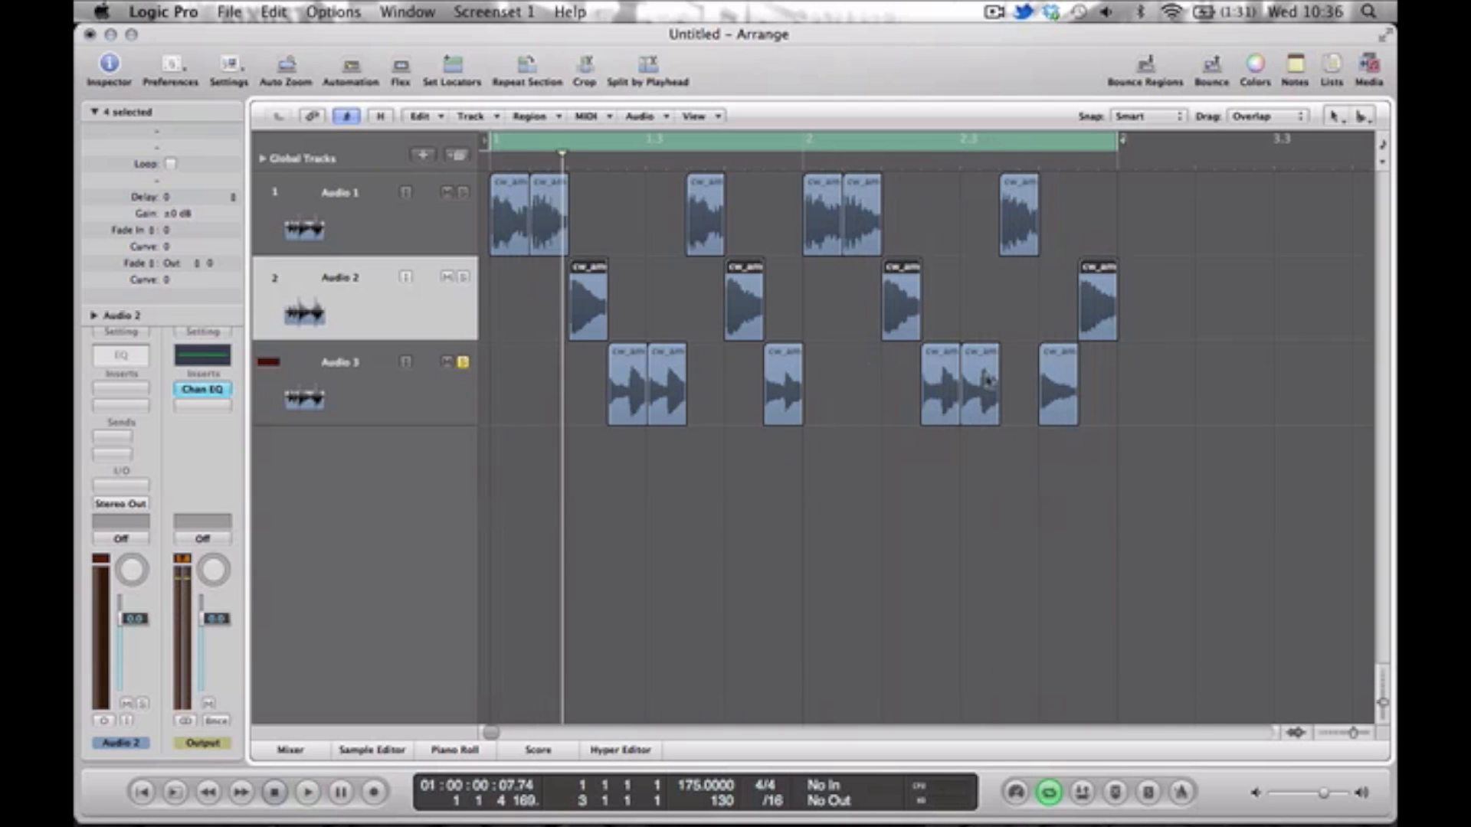
Give all sixteen slices on the three tracks a fade in of 6 and a fade out of 6, and play the result.
{"action": "left_click", "coordinate": [1126, 465]}
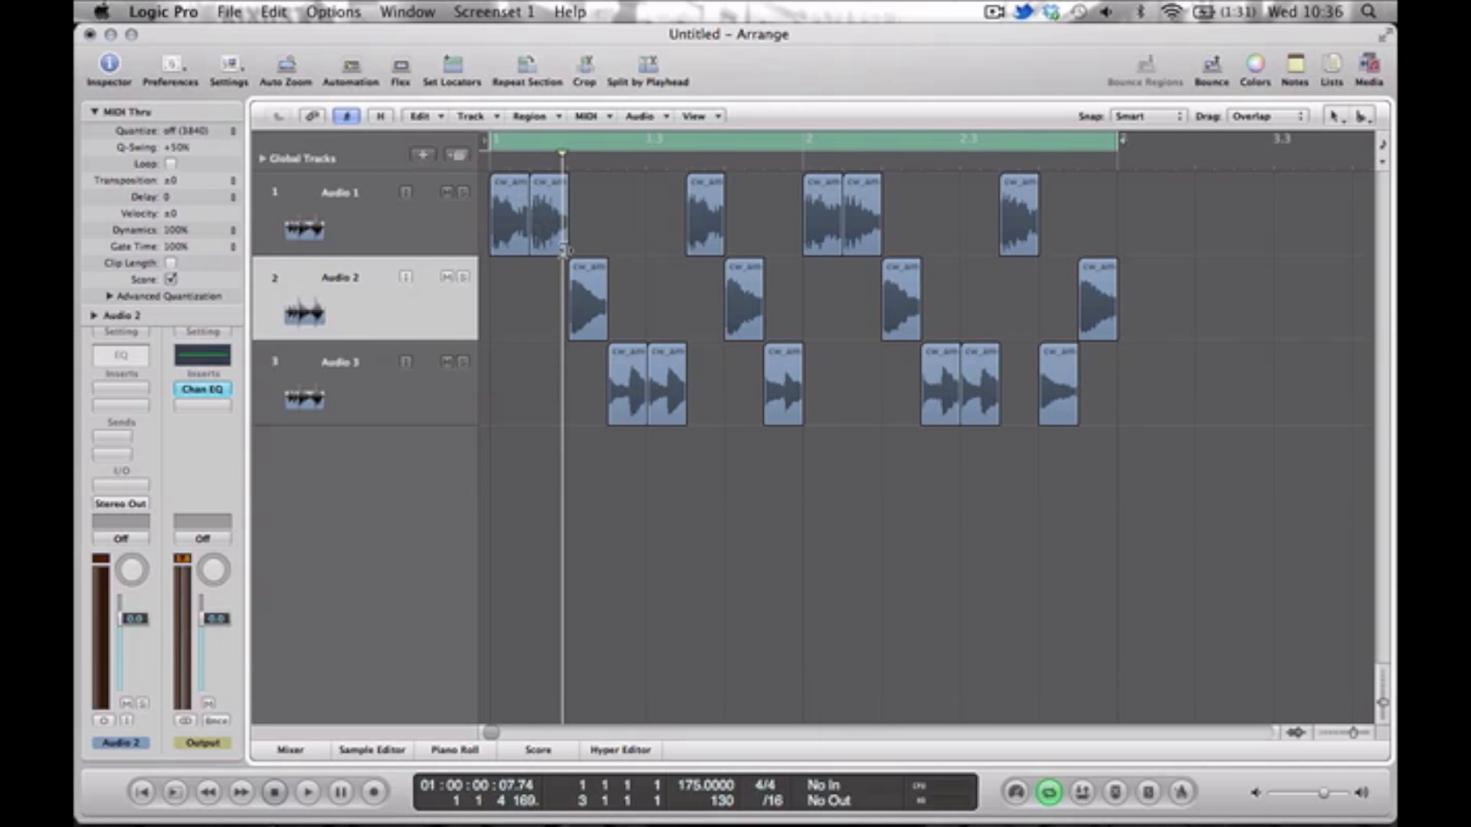
{"action": "left_click_drag", "start_coordinate": [1030, 403], "coordinate": [512, 211]}
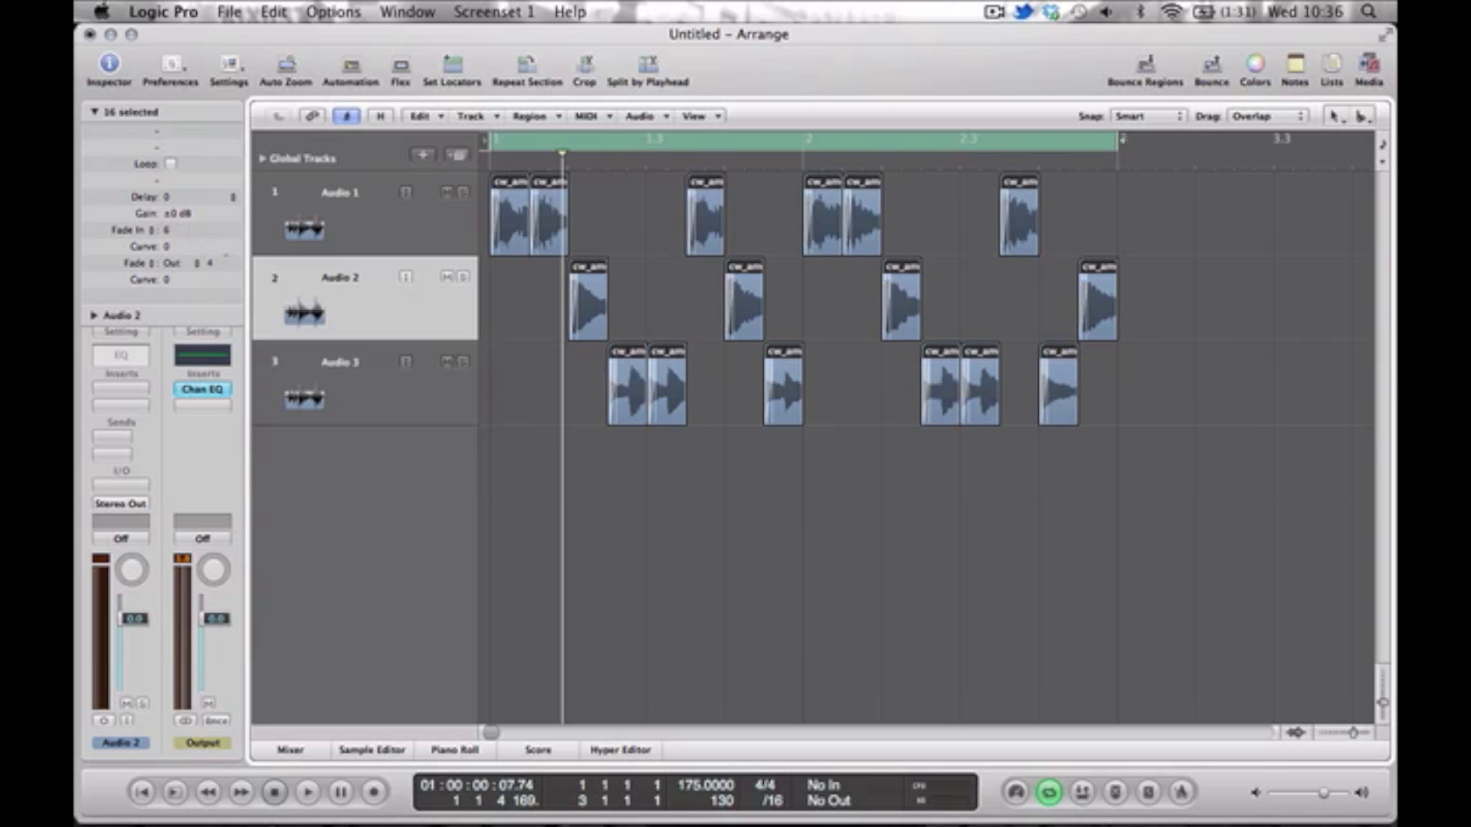
{"action": "key", "text": "space"}
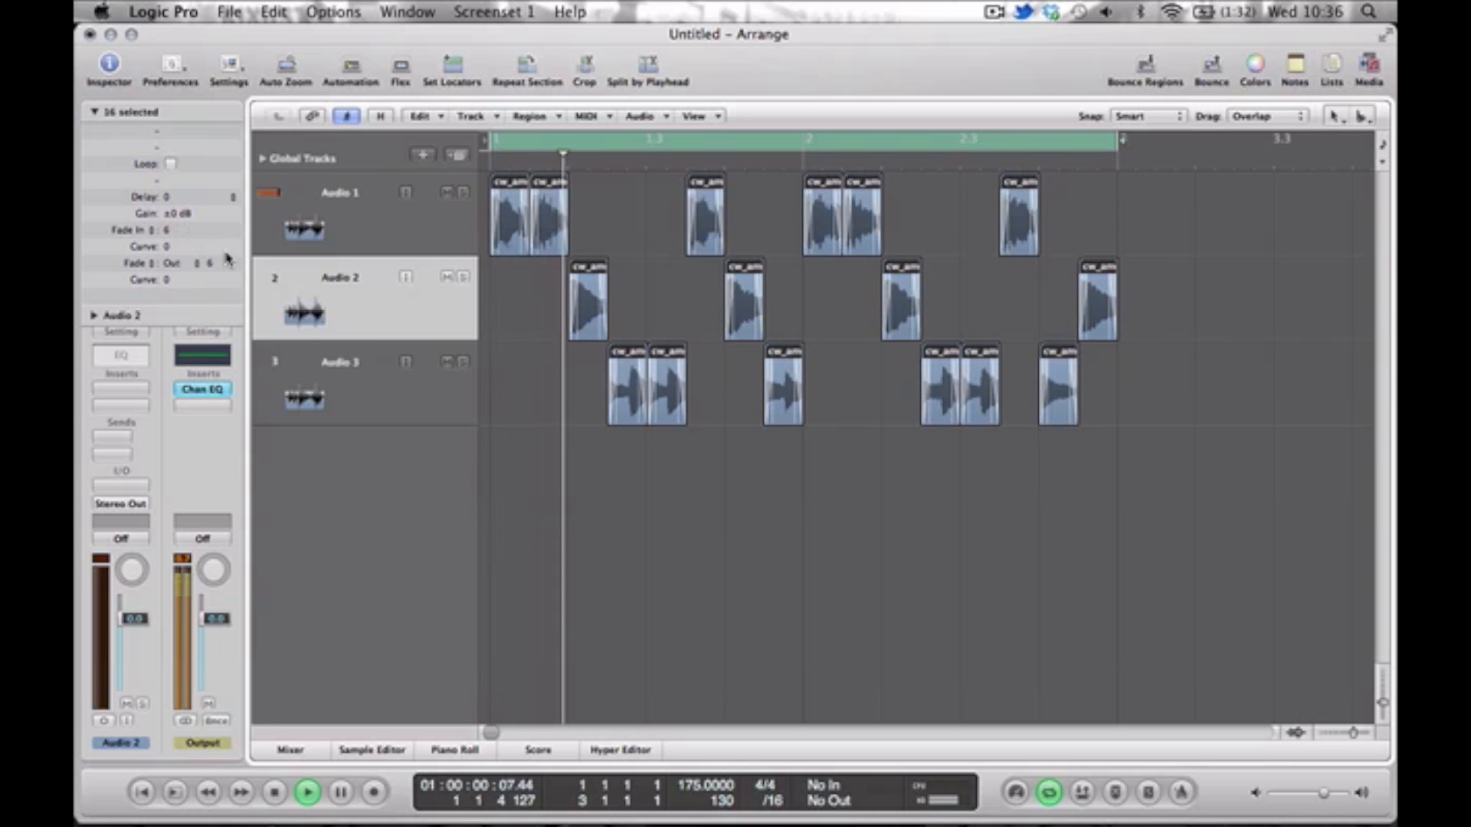
{"action": "key", "text": "space"}
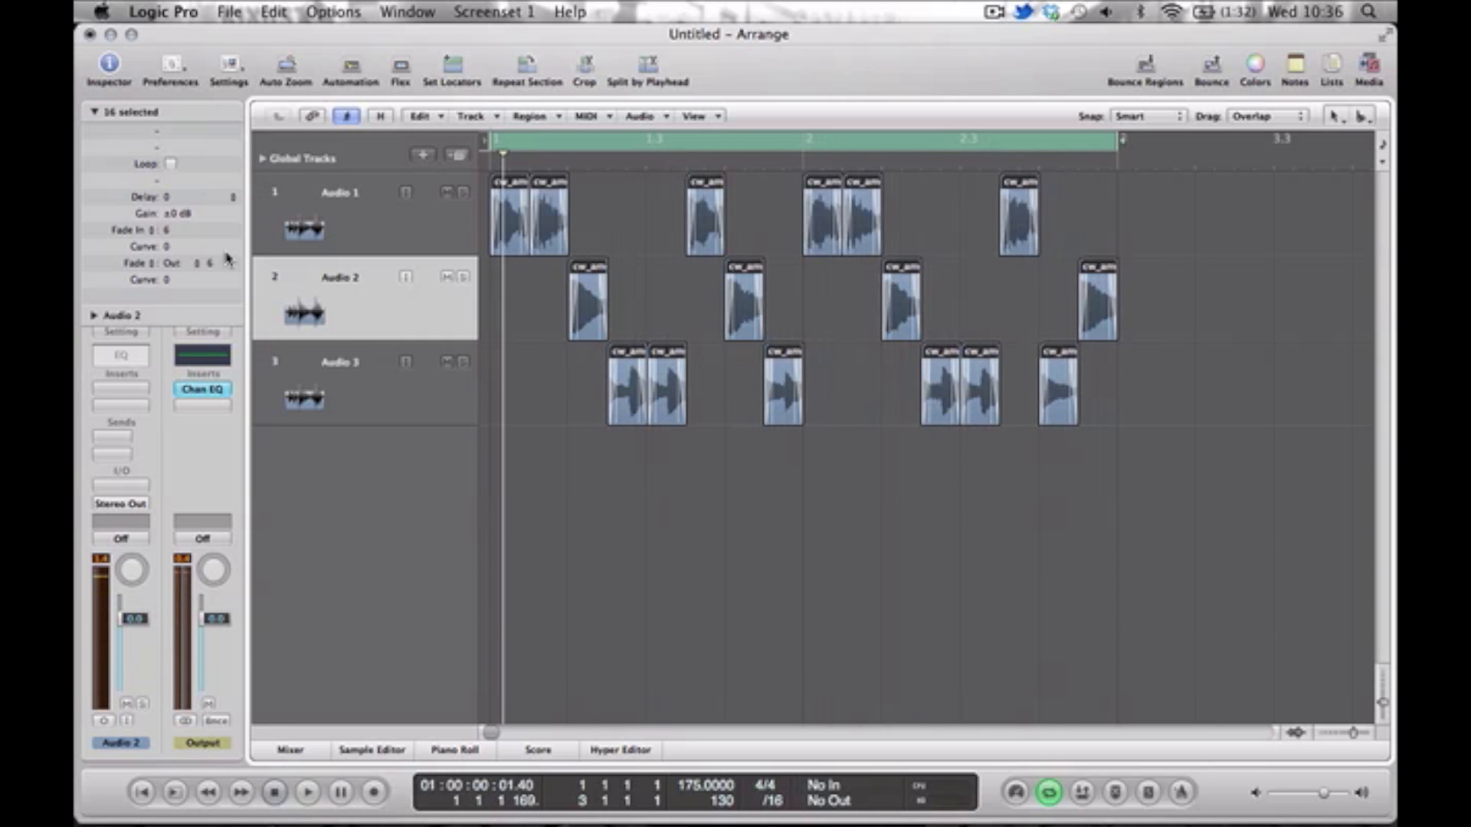
Show the mixer, play Audio 1 soloed, and open the Channel EQ on the Output channel.
{"action": "key", "text": "x"}
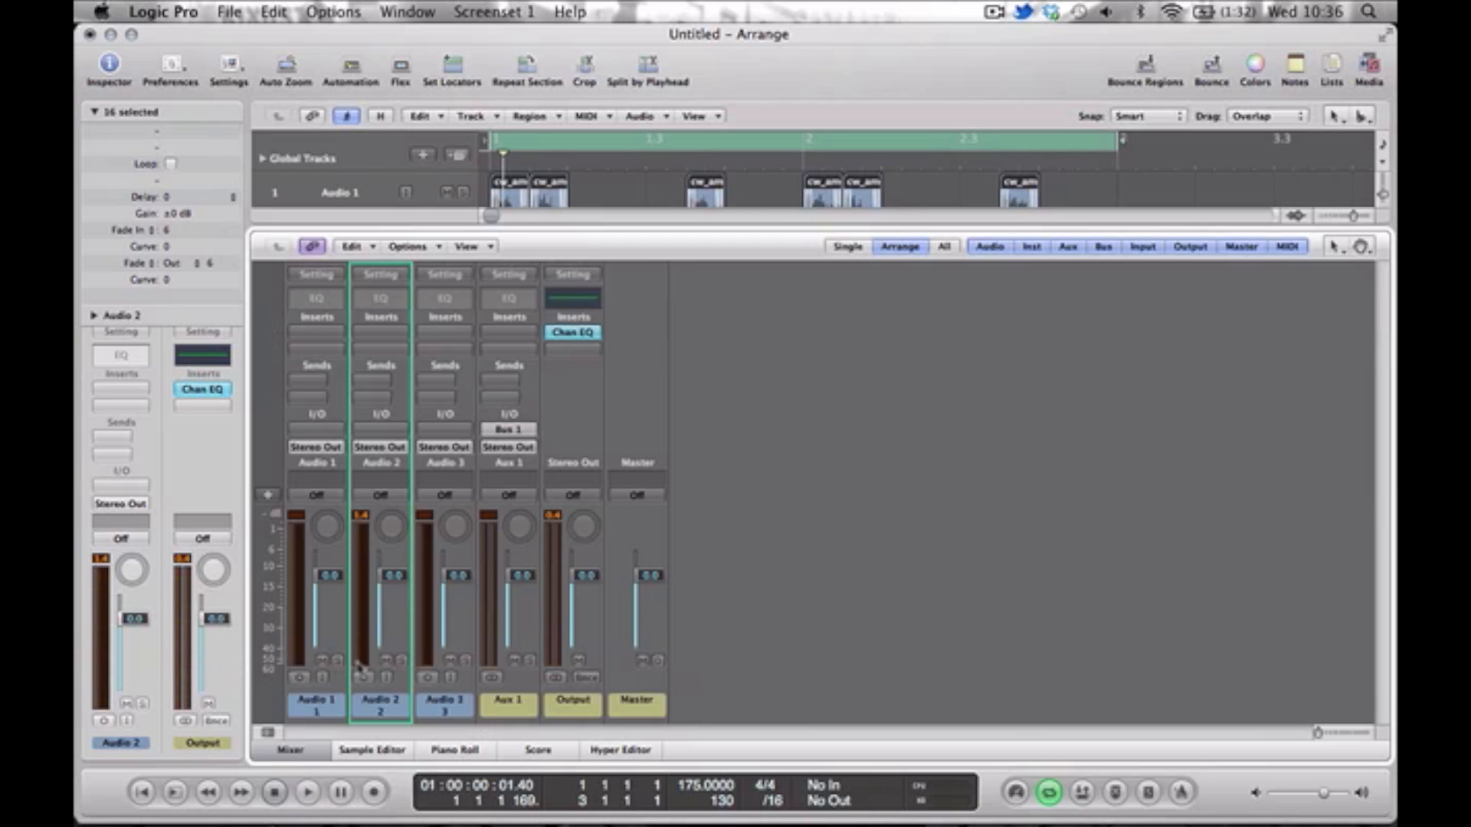
{"action": "key", "text": "space"}
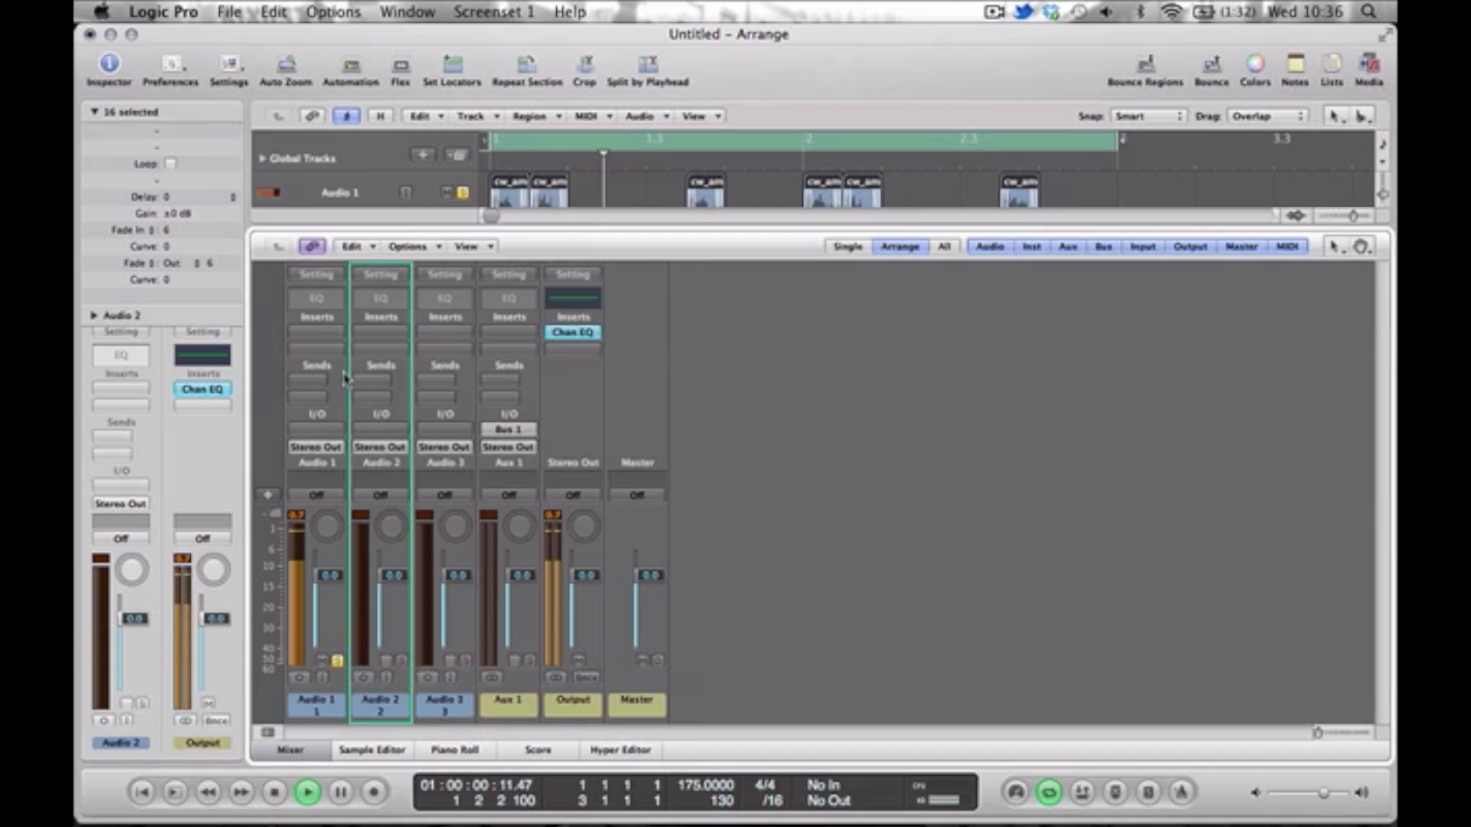
{"action": "double_click", "coordinate": [573, 299]}
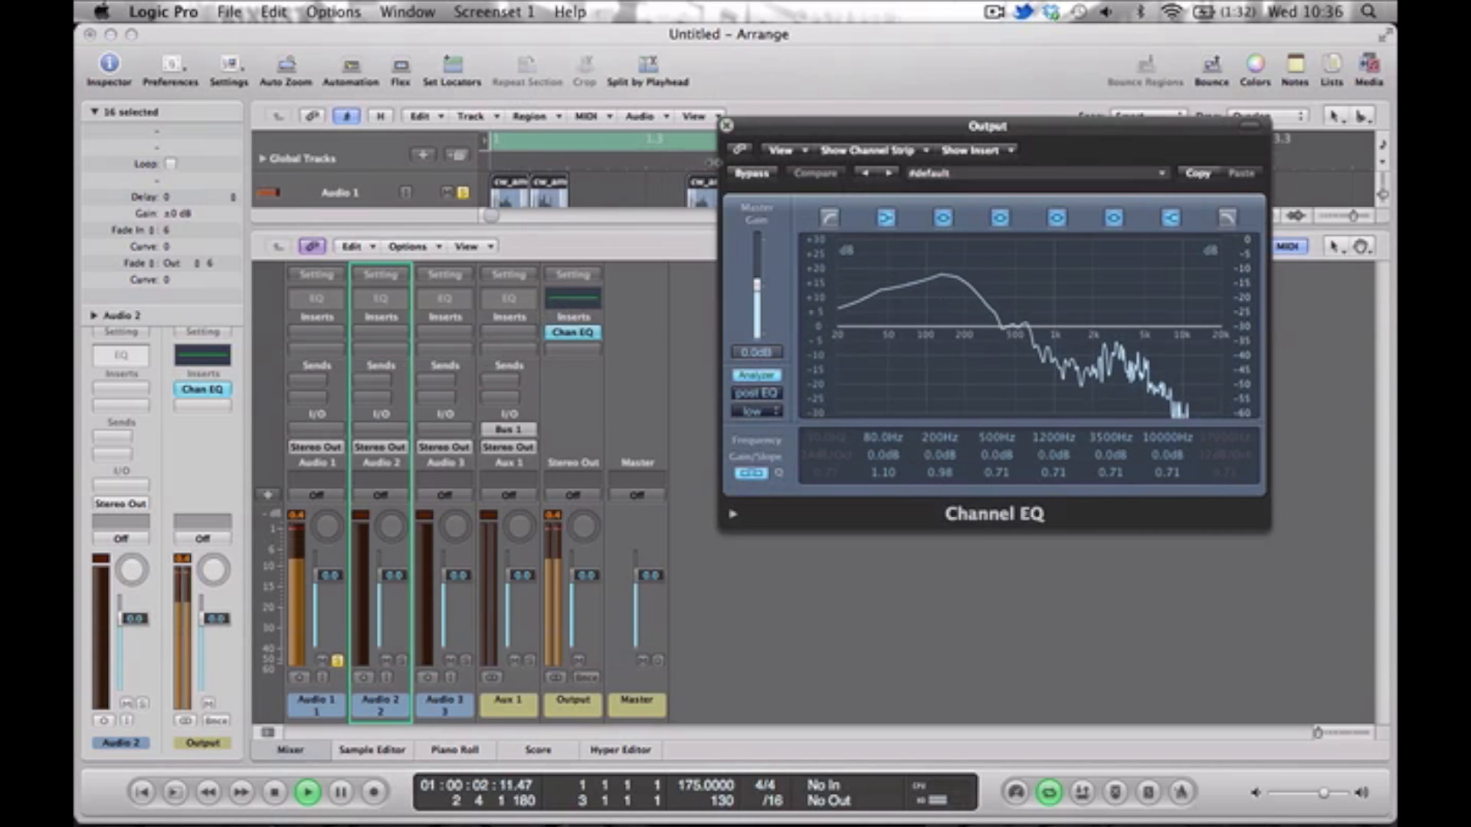
Insert a Channel EQ on Audio 1, close the Output EQ, and turn on the new EQ's analyzer during playback.
{"action": "double_click", "coordinate": [316, 298]}
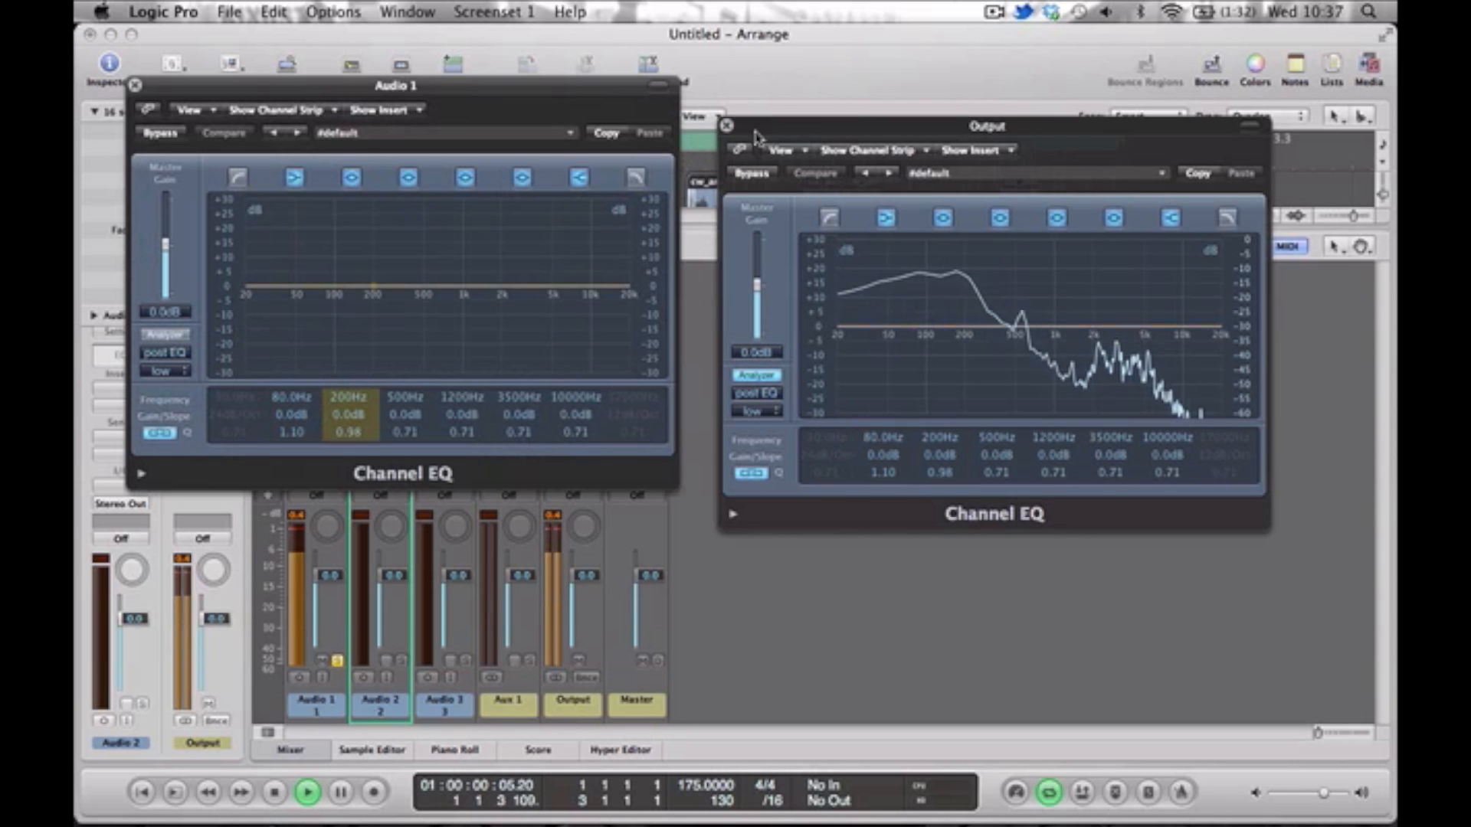
{"action": "left_click", "coordinate": [726, 125]}
{"action": "key", "text": "space"}
{"action": "left_click", "coordinate": [165, 335]}
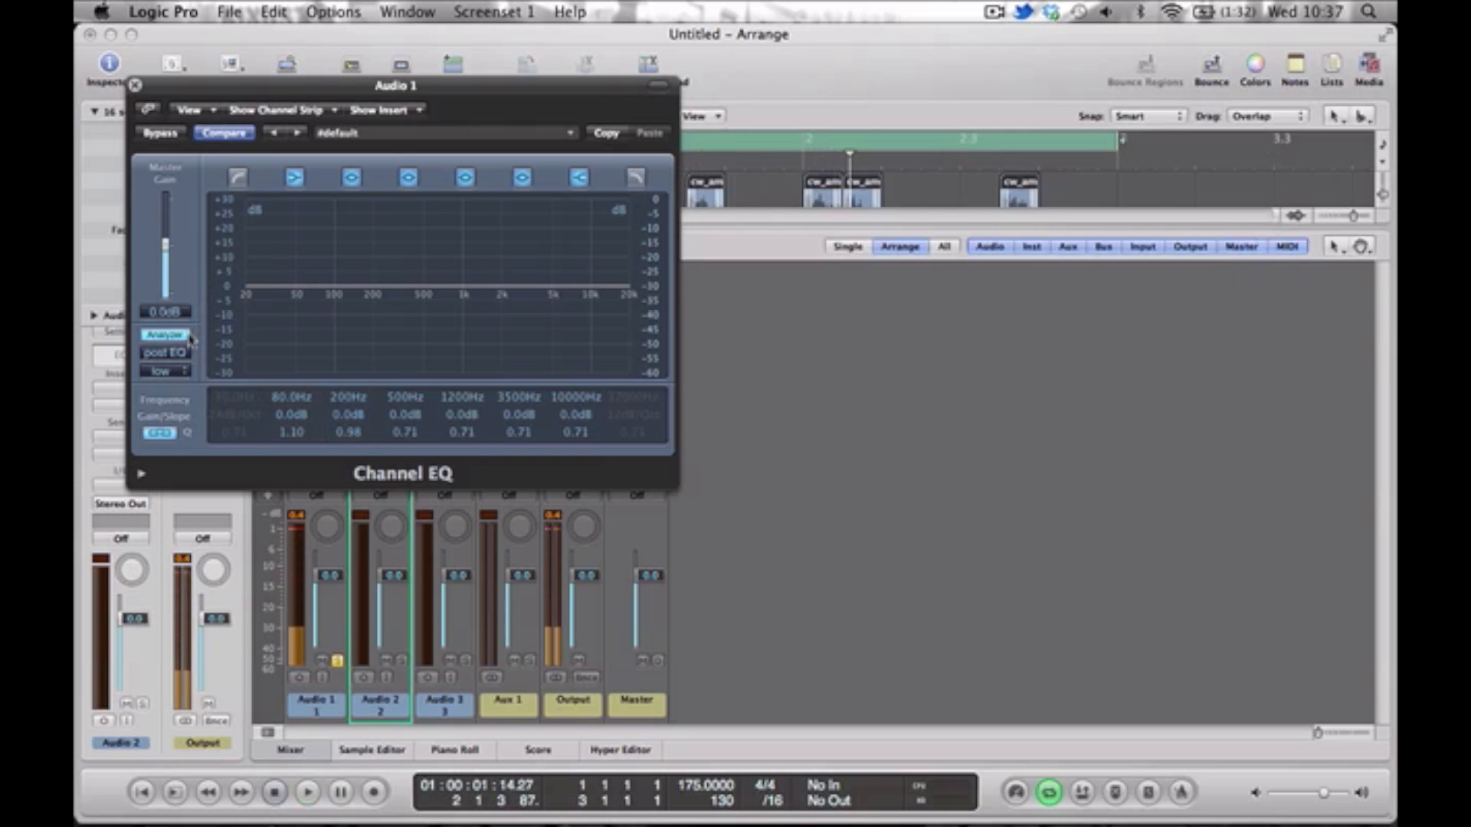
{"action": "key", "text": "space"}
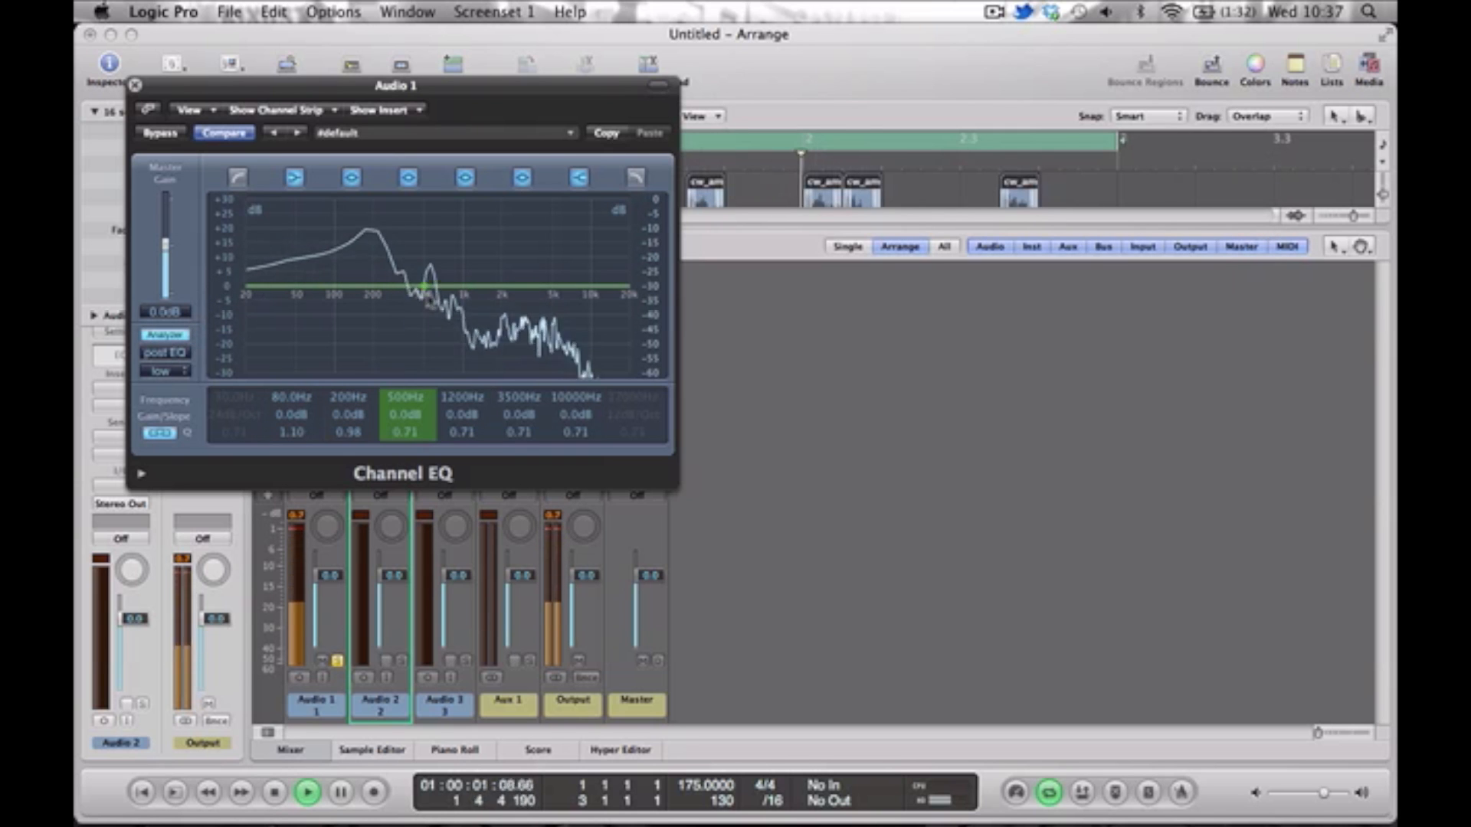
Boost Audio 1 by about 2.5 dB near 530 Hz and enable a 24 dB/Oct low cut at about 44 Hz.
{"action": "left_click_drag", "start_coordinate": [427, 295], "coordinate": [431, 288]}
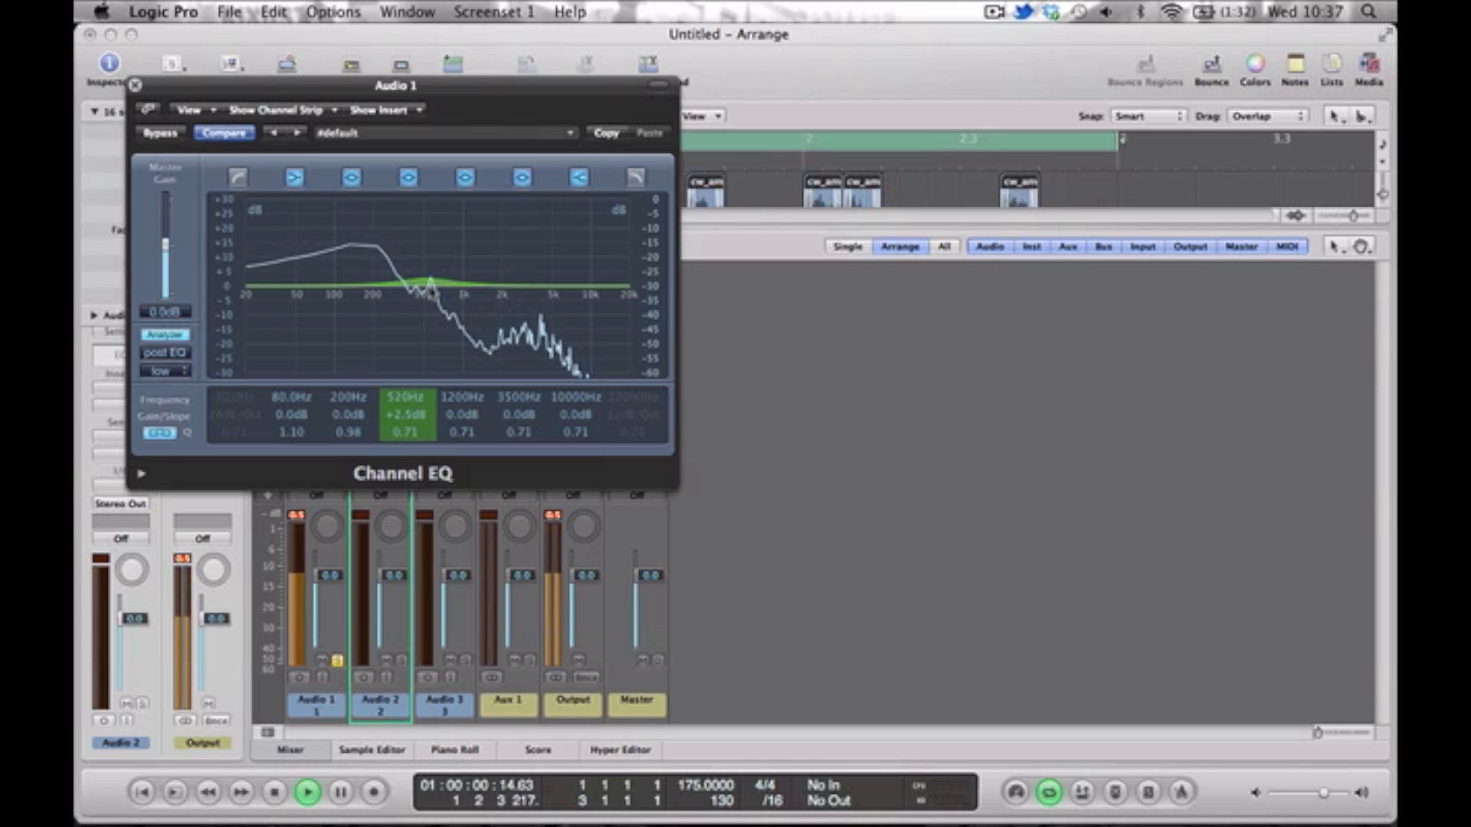
{"action": "left_click", "coordinate": [238, 177]}
{"action": "left_click_drag", "start_coordinate": [266, 337], "coordinate": [290, 330]}
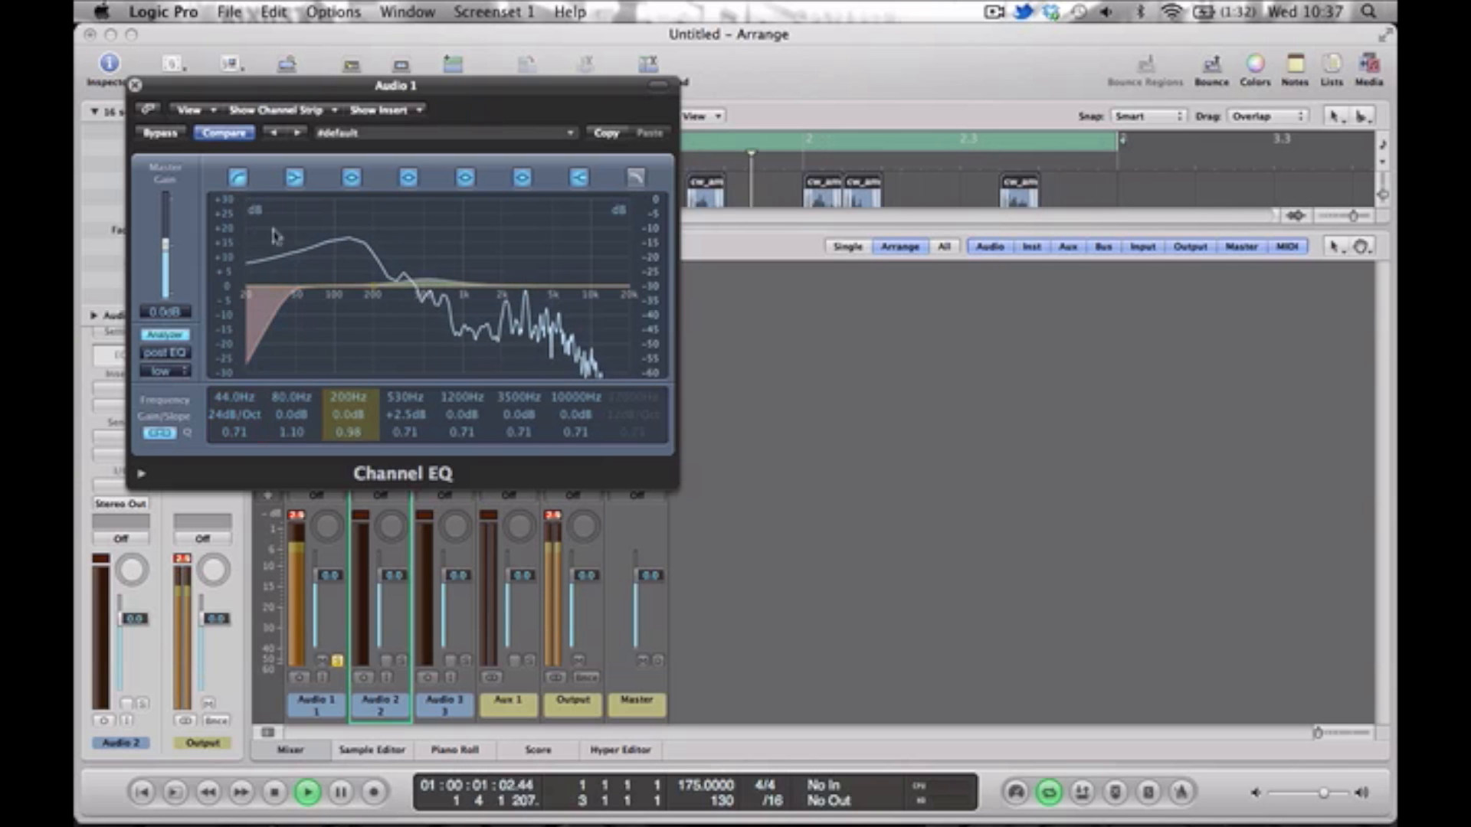
{"action": "left_click", "coordinate": [135, 84]}
{"action": "key", "text": "space"}
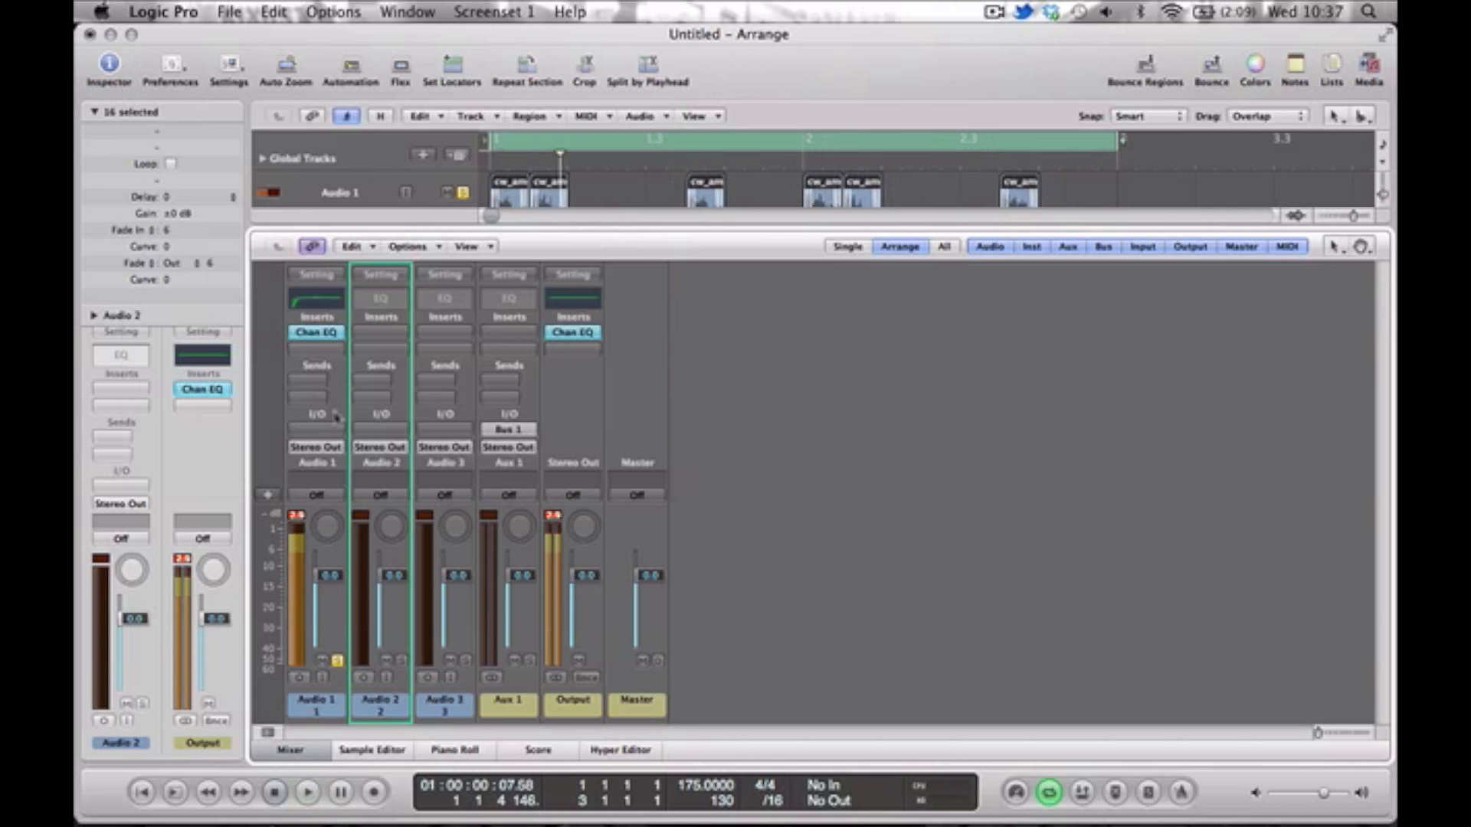
Insert an Overdrive on Audio 1 with the drive at 0 dB and the tone at 20000 Hz.
{"action": "left_click", "coordinate": [317, 346]}
{"action": "mouse_move", "coordinate": [360, 399]}
{"action": "left_click", "coordinate": [459, 461]}
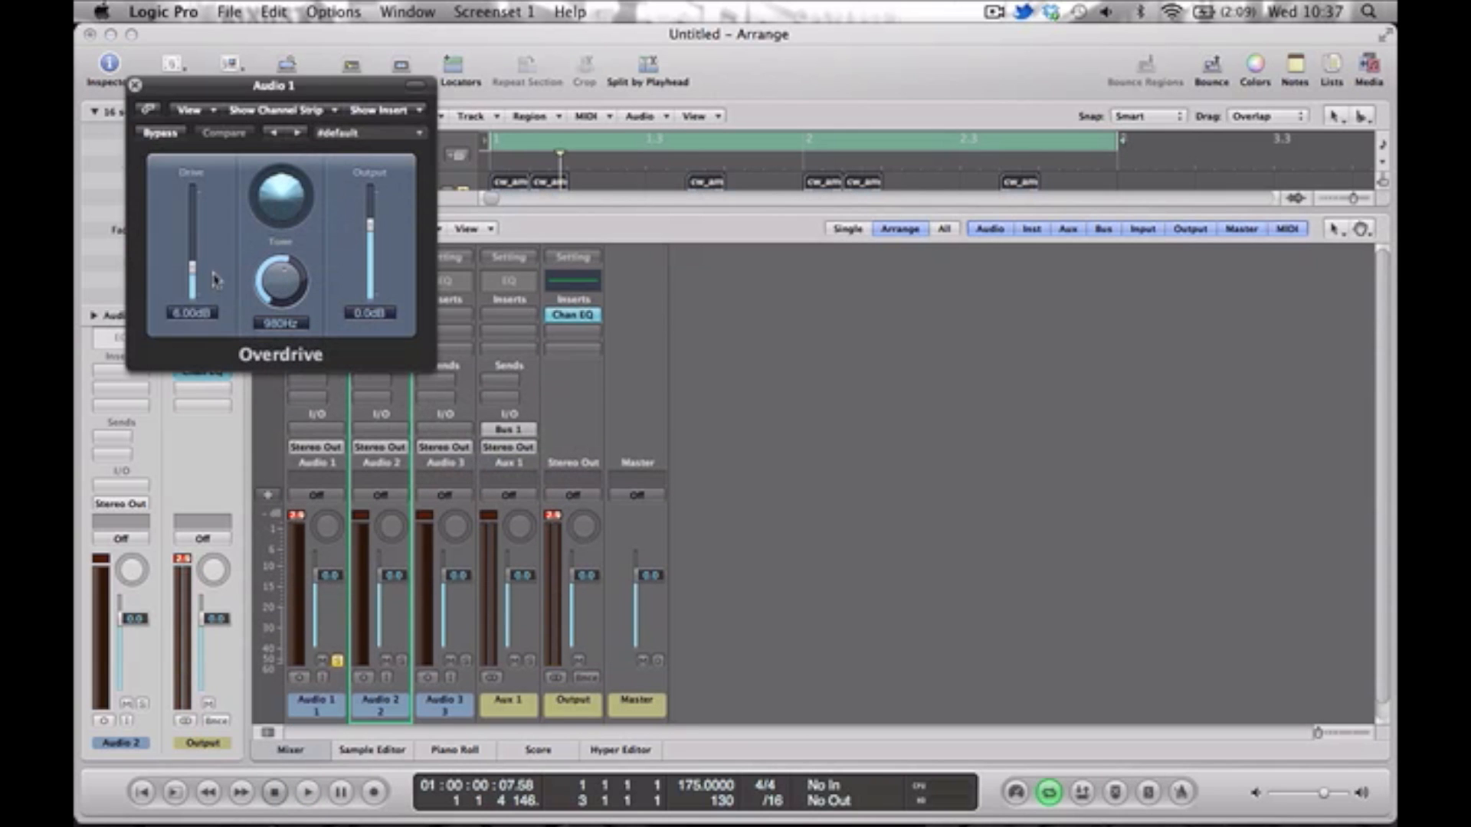
{"action": "left_click_drag", "start_coordinate": [192, 289], "coordinate": [190, 357]}
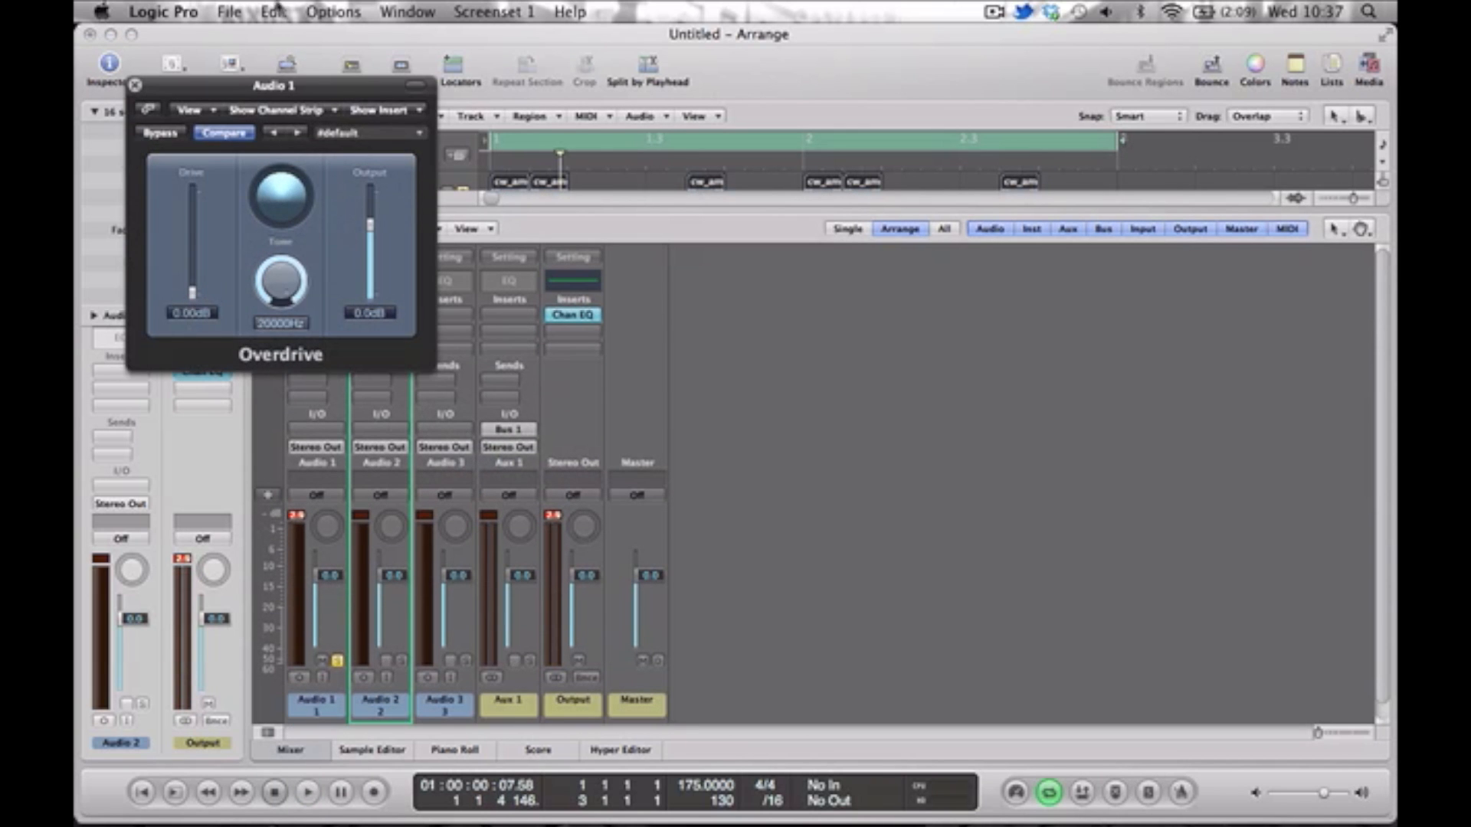
{"action": "left_click", "coordinate": [135, 85]}
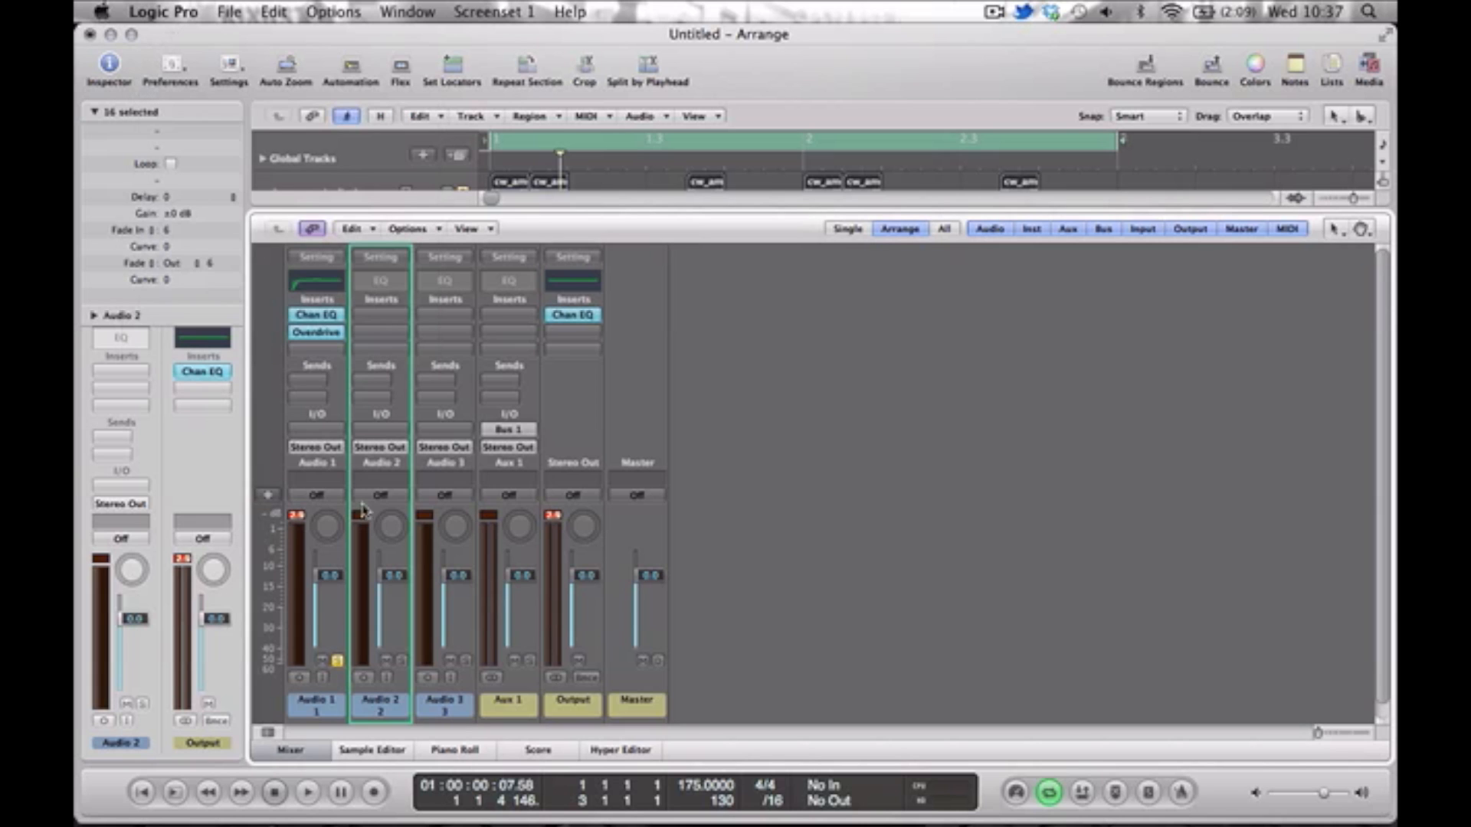
Lower the Audio 1 fader to -0.2 dB during playback and check it soloed and against the full mix.
{"action": "key", "text": "space"}
{"action": "left_click_drag", "start_coordinate": [317, 605], "coordinate": [317, 607]}
{"action": "key", "text": "space"}
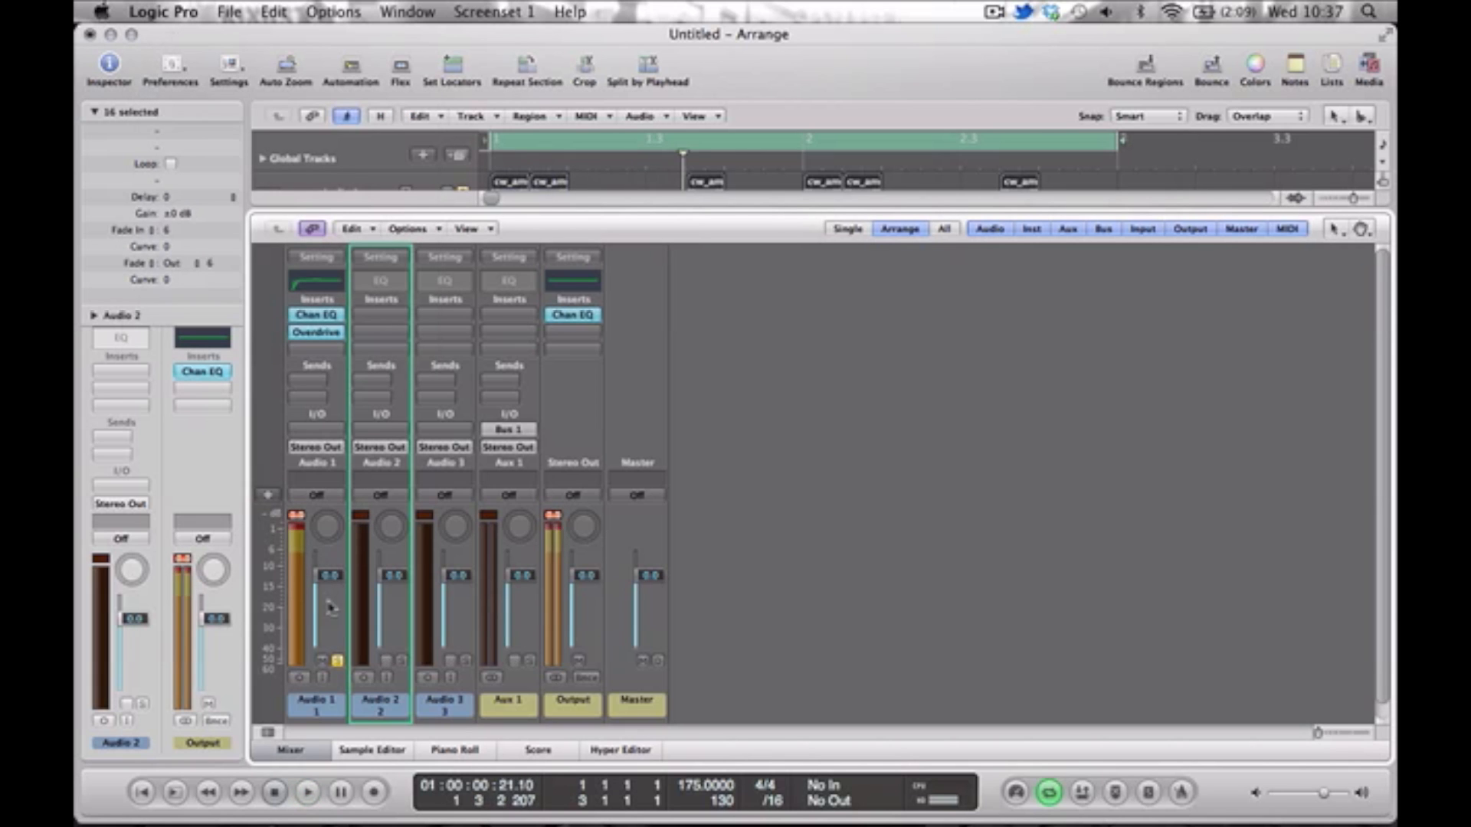
{"action": "key", "text": "space"}
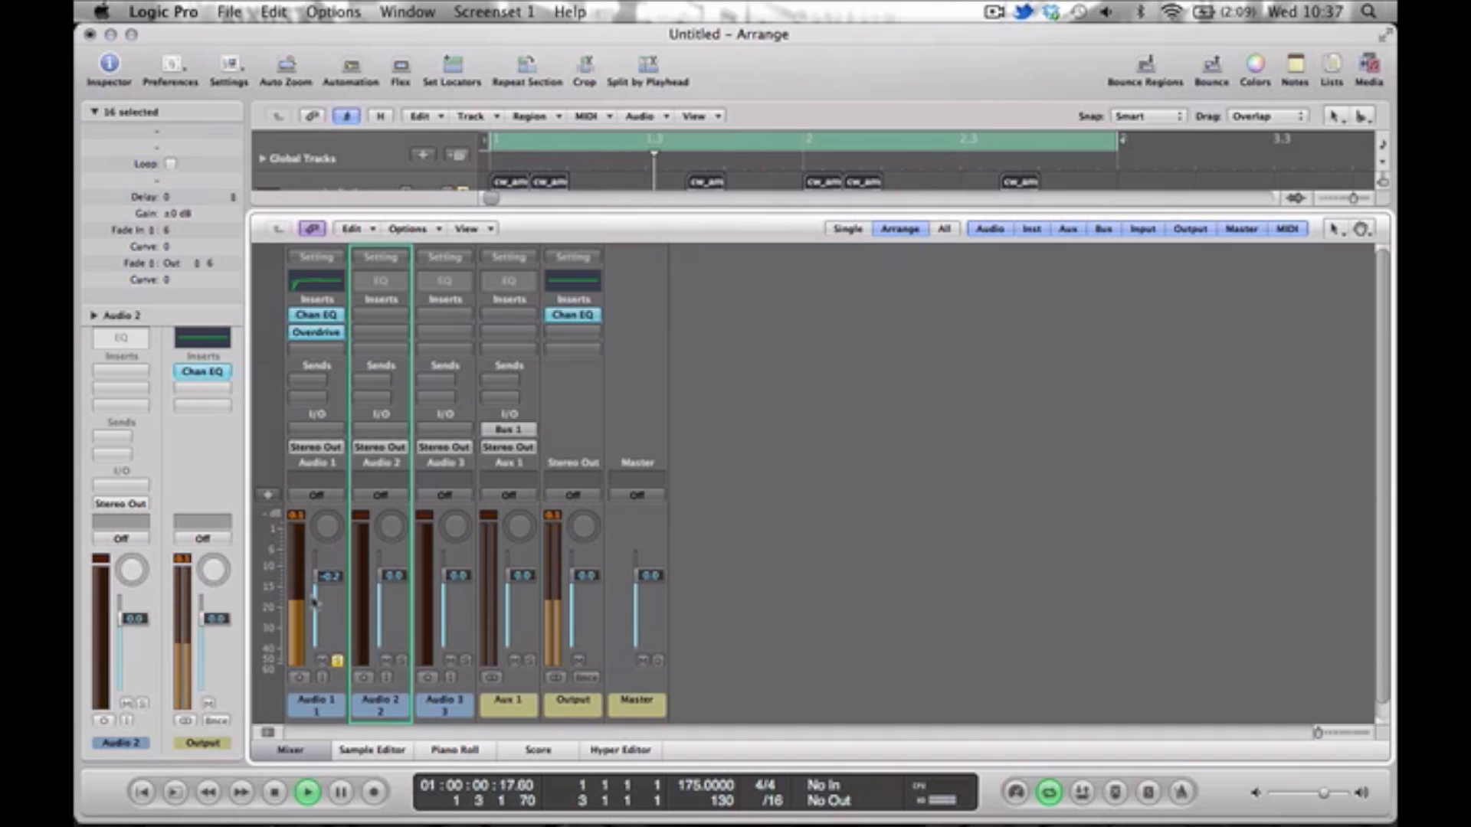
{"action": "key", "text": "XF86AudioLowerVolume"}
{"action": "left_click", "coordinate": [337, 660]}
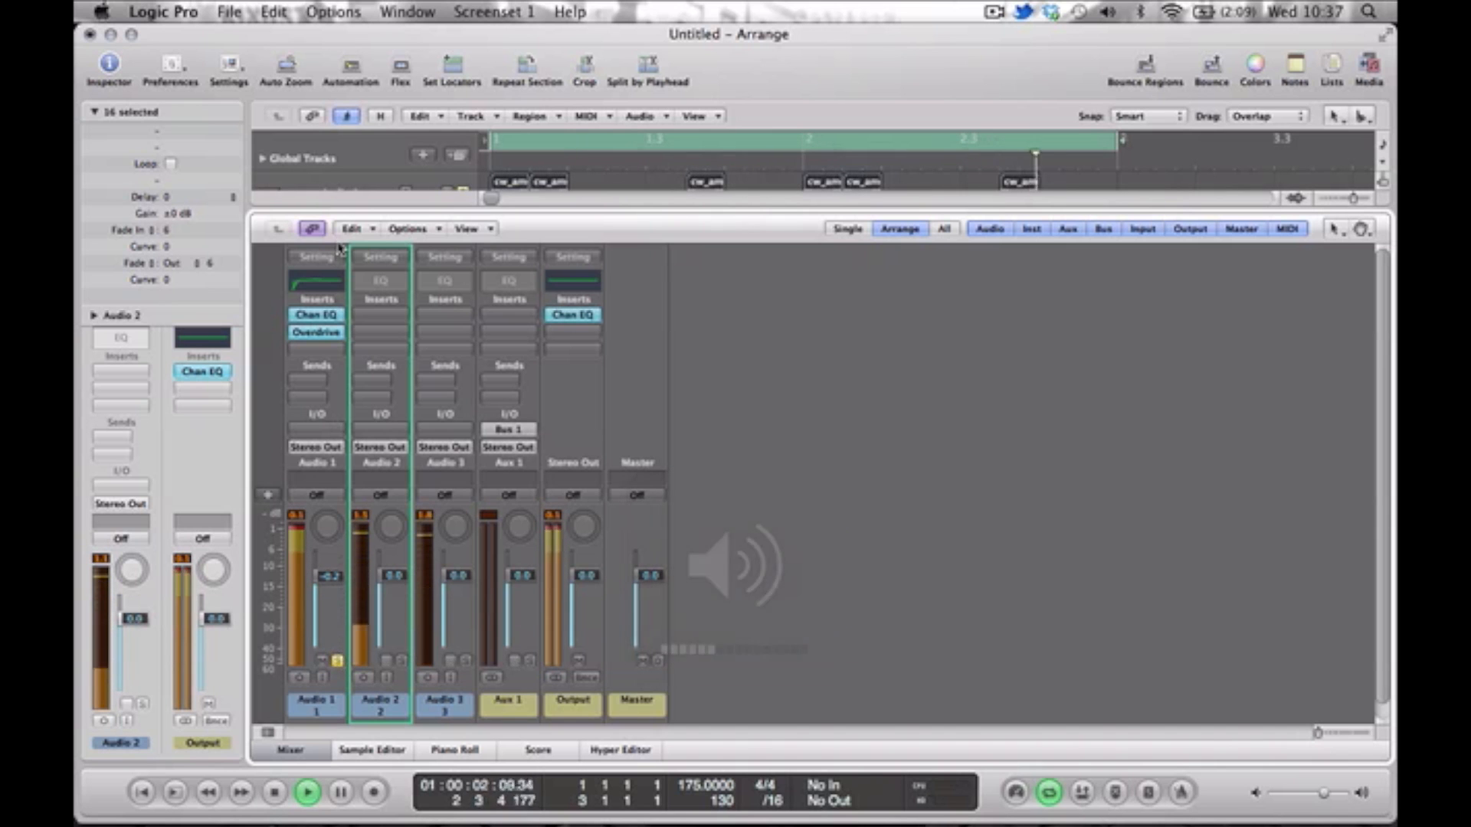
Boost Audio 1 by 4.5 dB at 122 Hz with a Q of 1.60 in its Channel EQ, checking it during playback.
{"action": "left_click", "coordinate": [332, 283]}
{"action": "left_click_drag", "start_coordinate": [371, 285], "coordinate": [353, 291]}
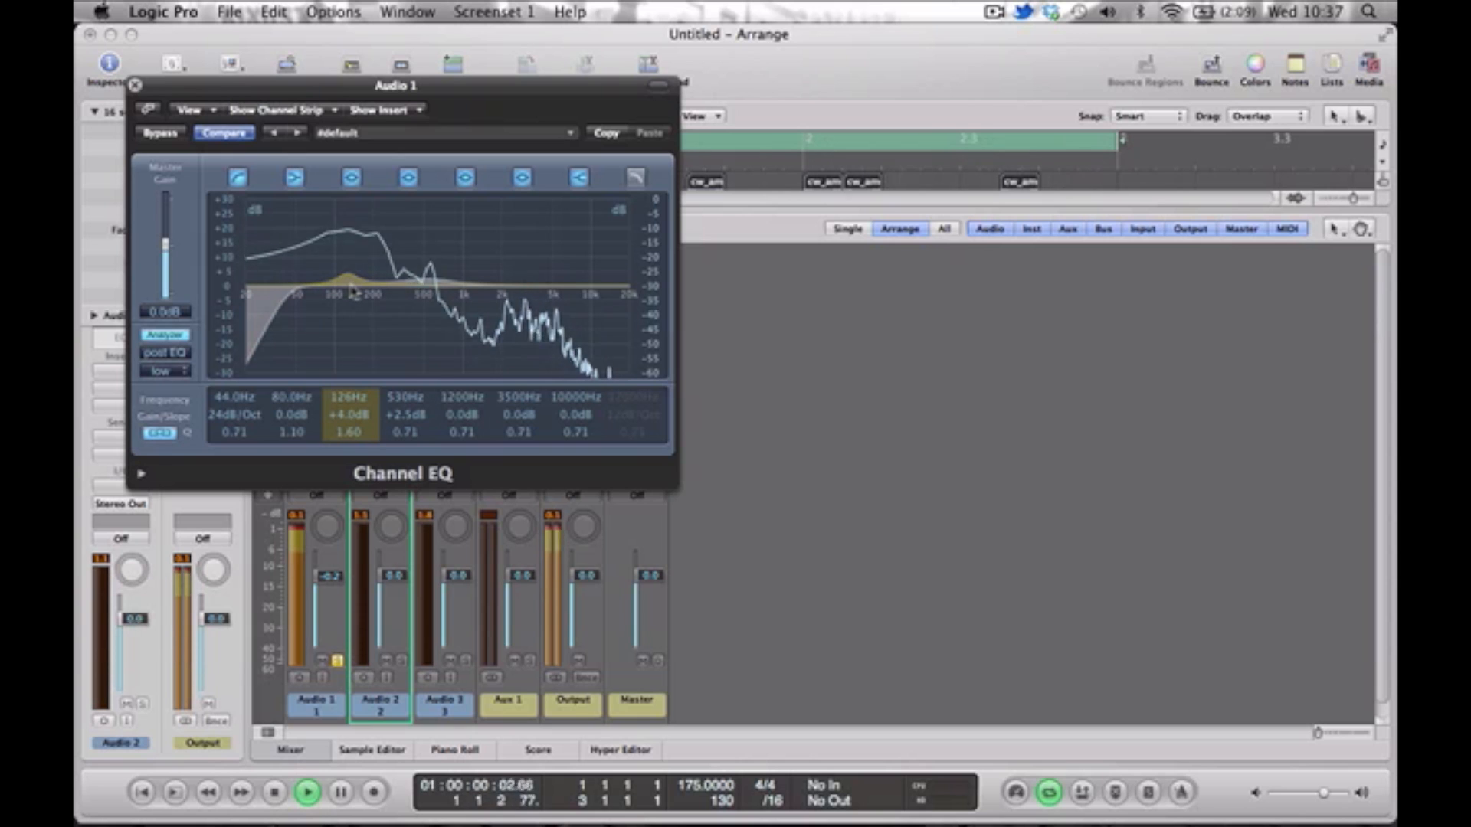
{"action": "key", "text": "space"}
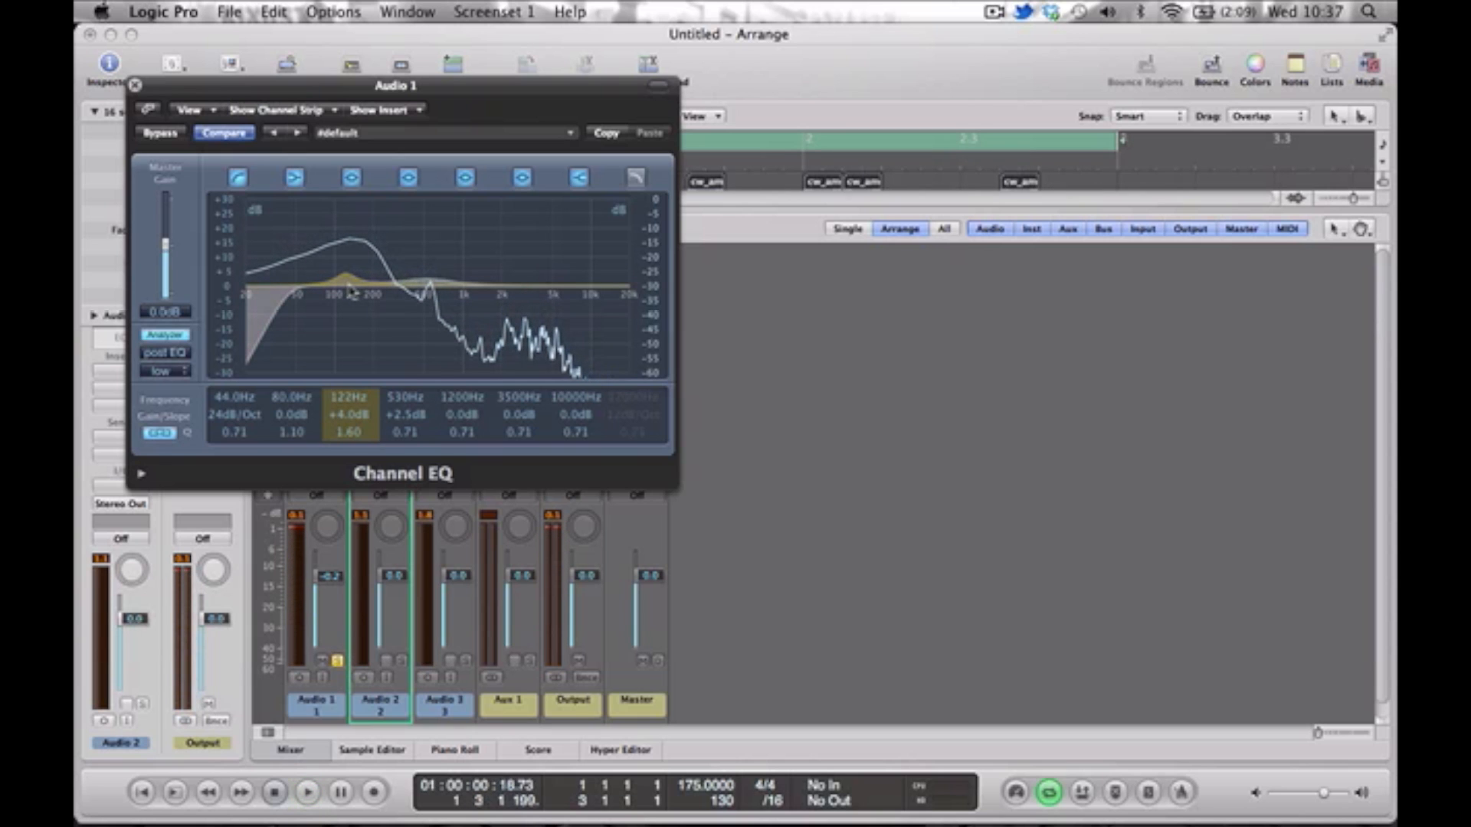
{"action": "left_click_drag", "start_coordinate": [351, 291], "coordinate": [351, 289]}
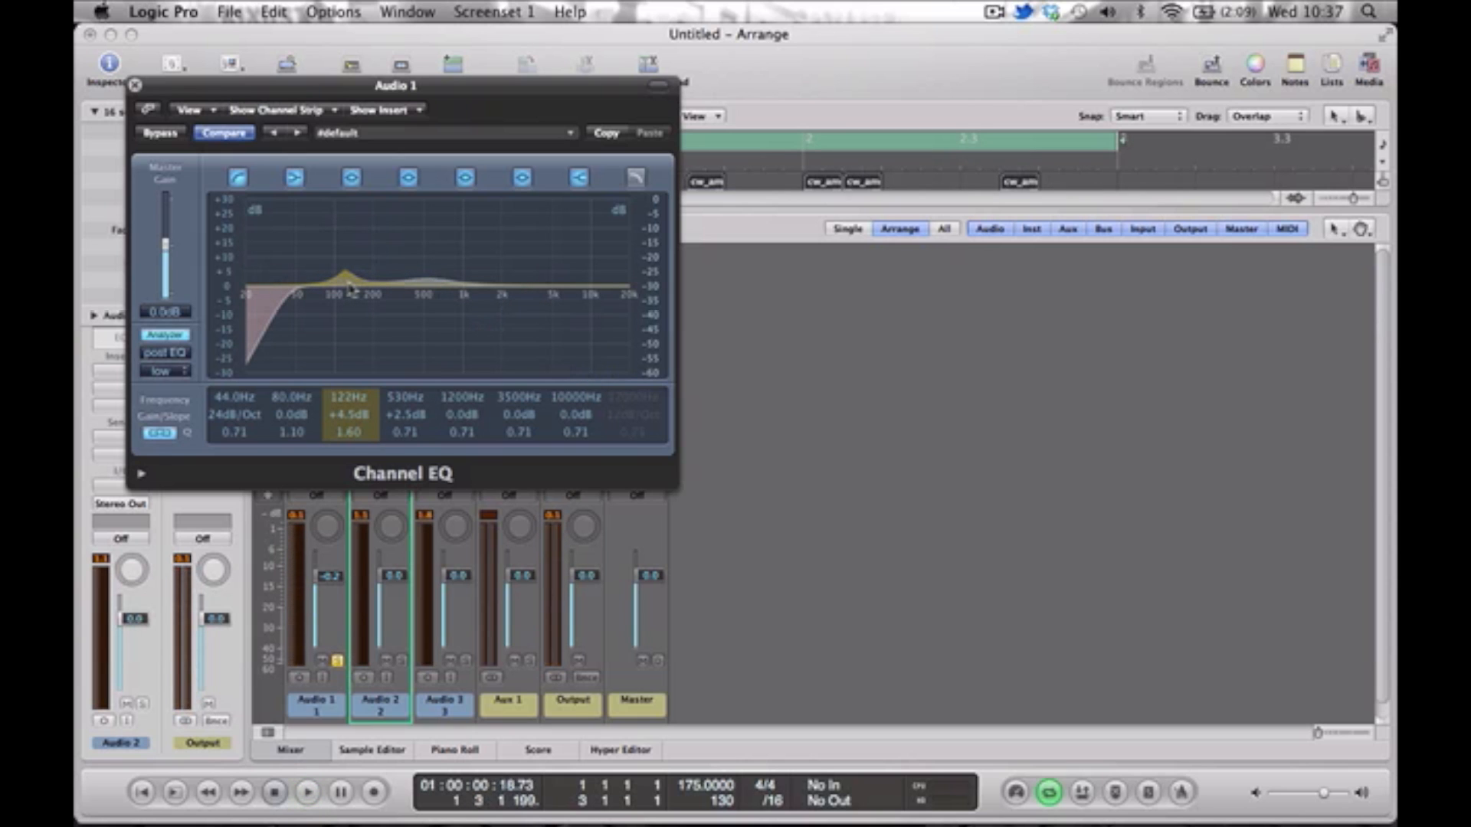
{"action": "key", "text": "space"}
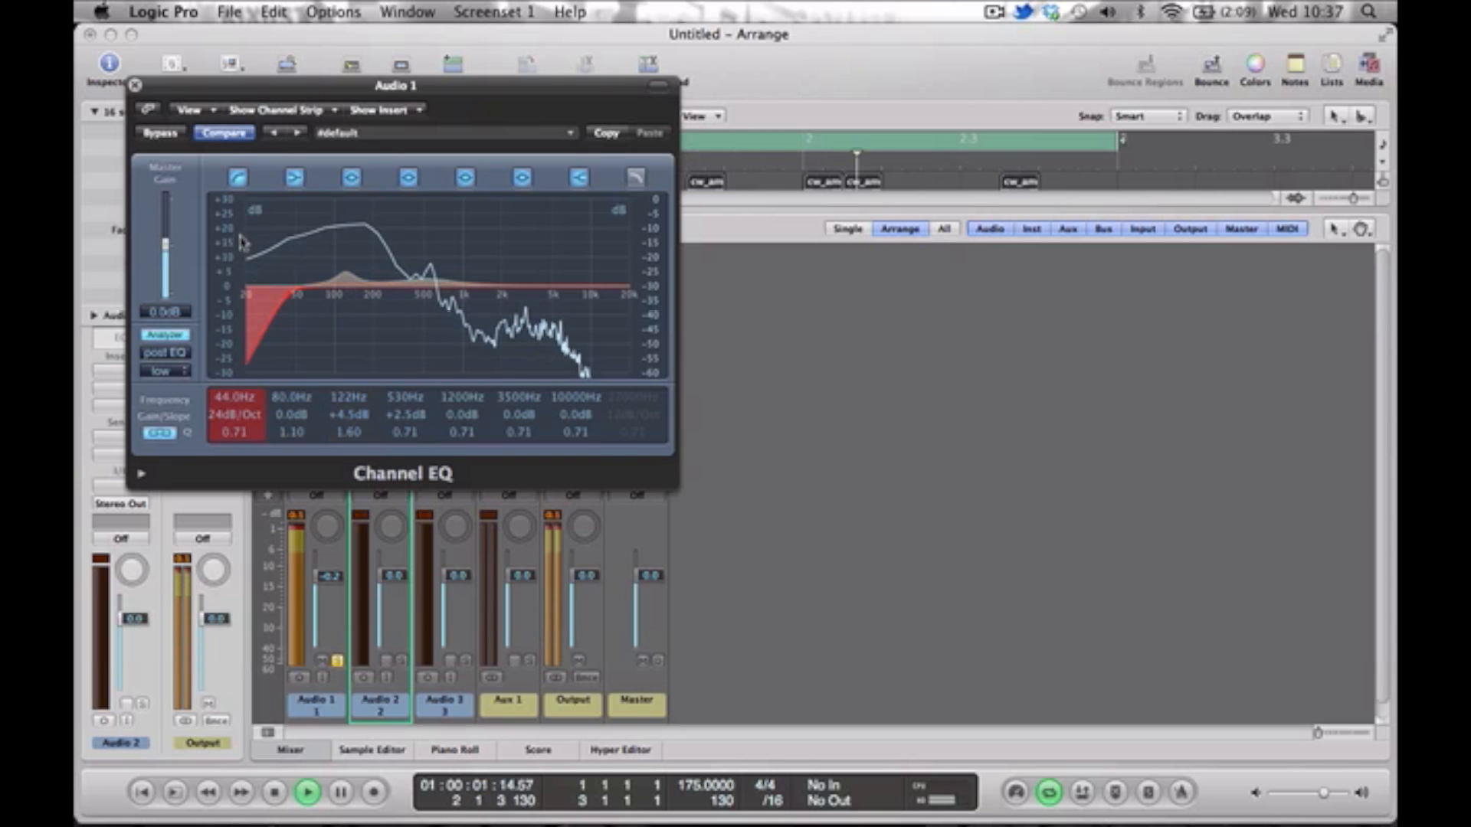
Compare Audio 1 with its Channel EQ bypassed and active, close the EQ and stop playback.
{"action": "left_click", "coordinate": [173, 135]}
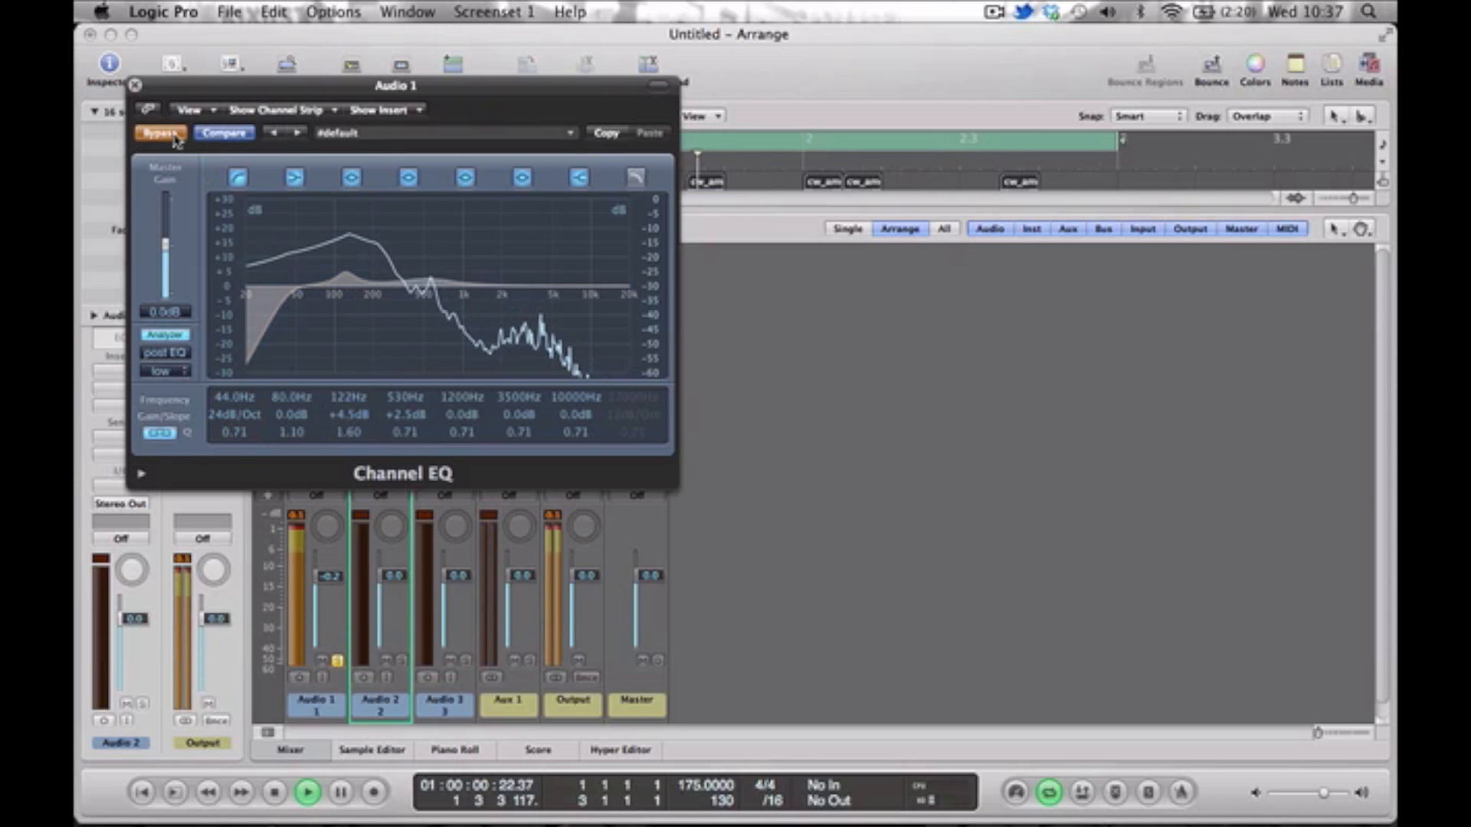
{"action": "left_click", "coordinate": [161, 134]}
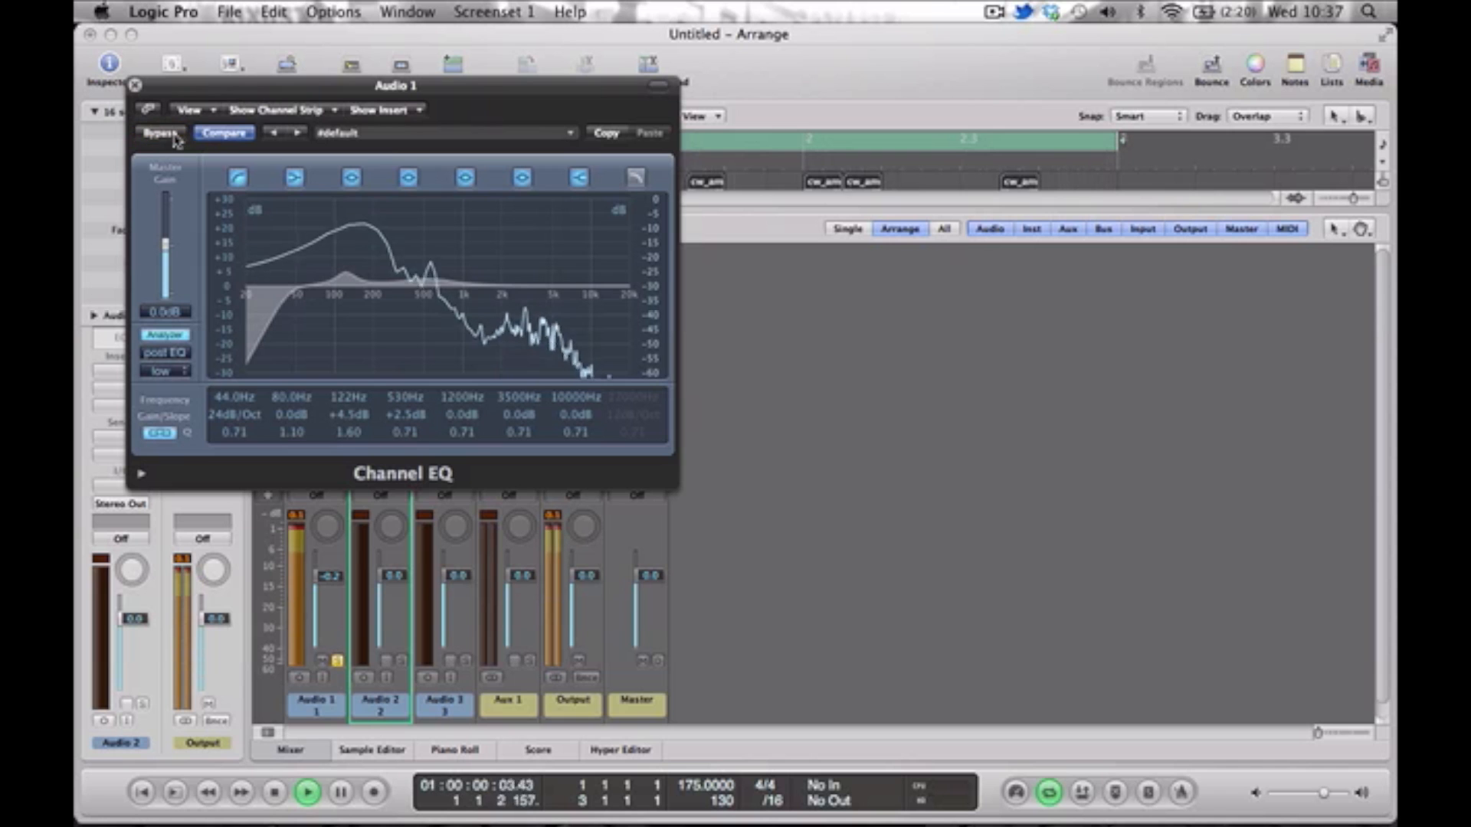
{"action": "left_click", "coordinate": [136, 84]}
{"action": "key", "text": "space"}
Solo Audio 2 in place of Audio 1, insert a Channel EQ on it, and turn on its analyzer during playback.
{"action": "left_click", "coordinate": [339, 660]}
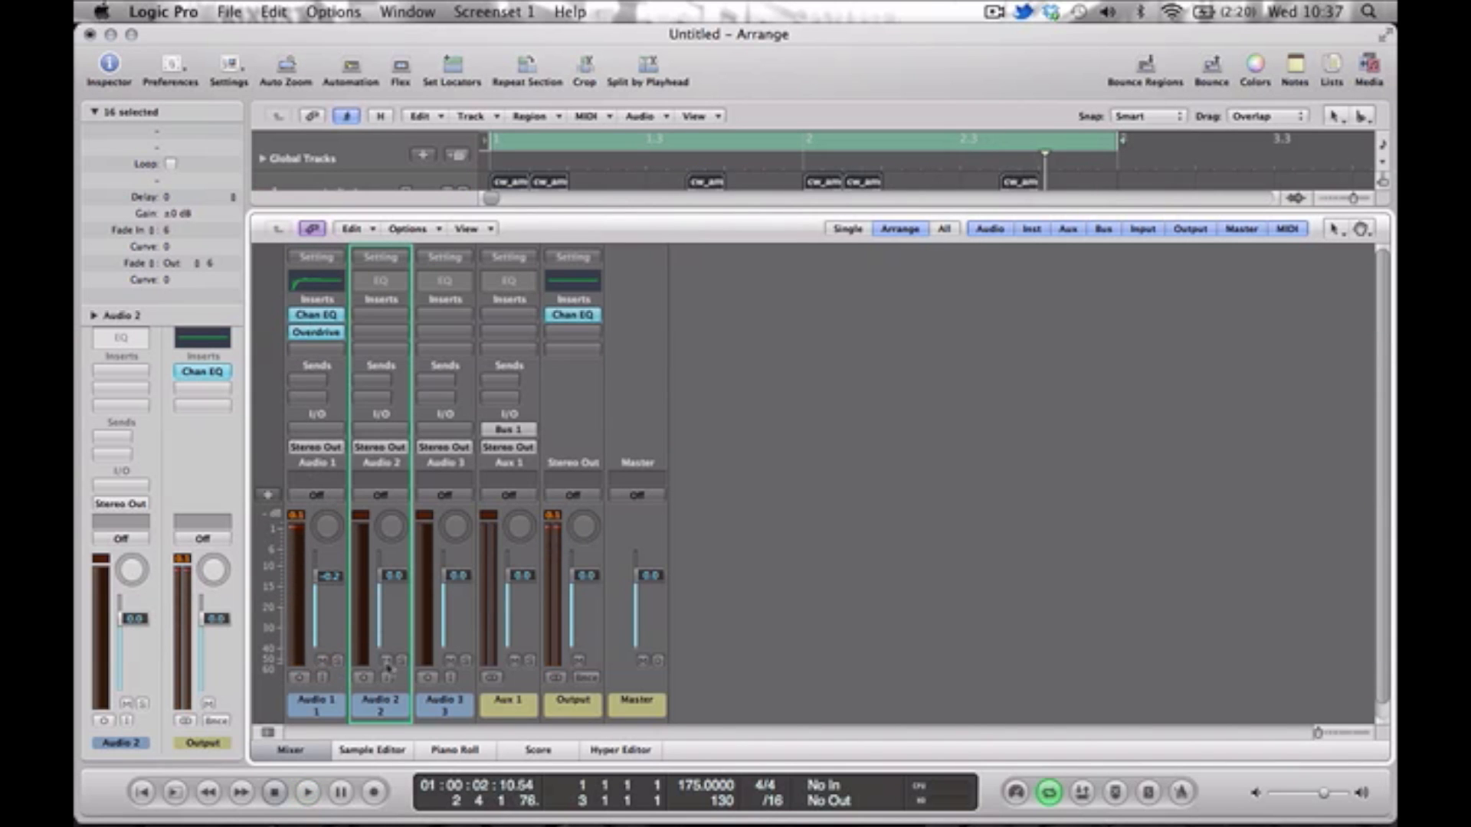
{"action": "key", "text": "space"}
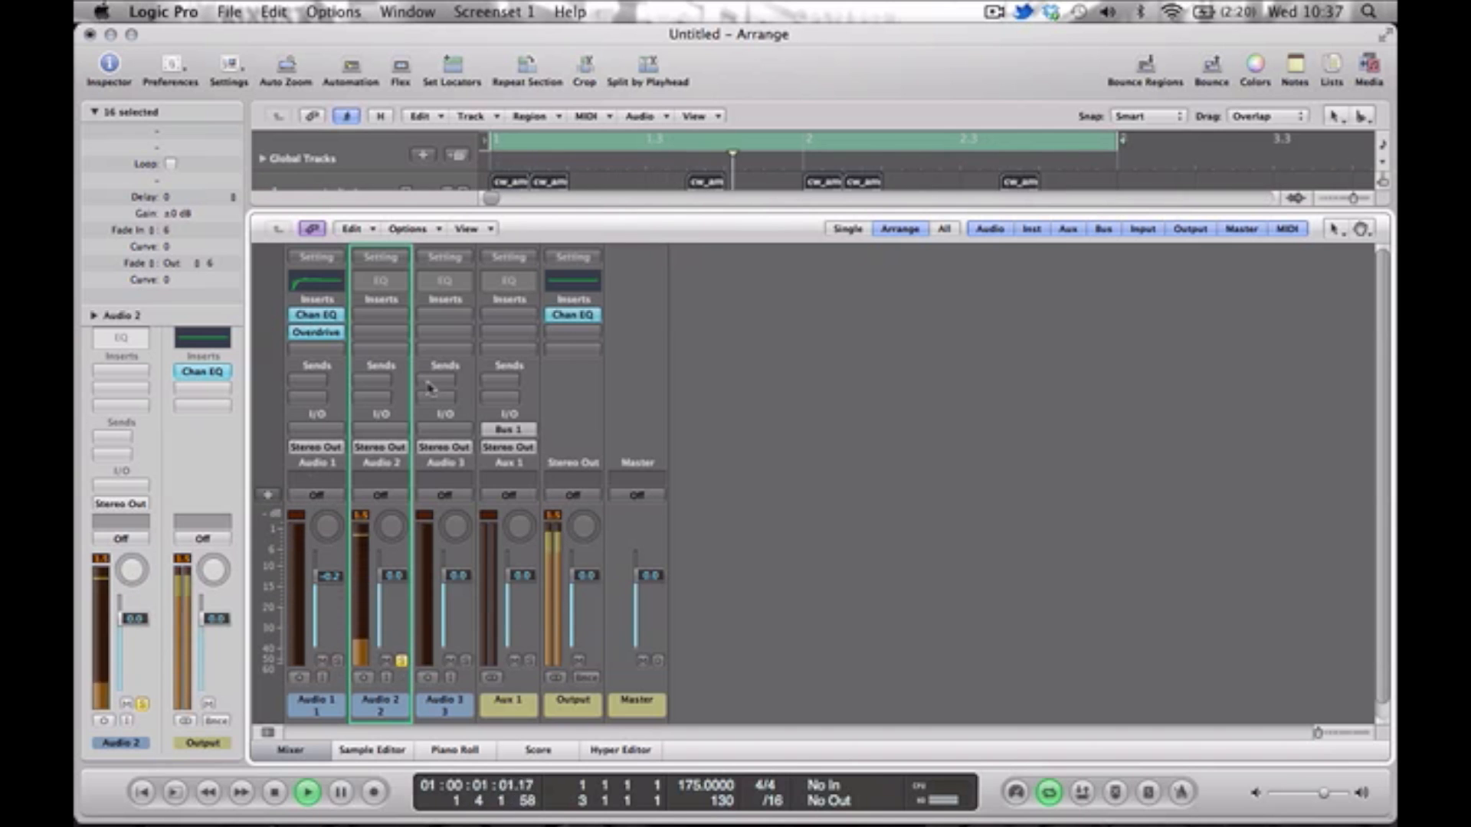
{"action": "left_click", "coordinate": [374, 288]}
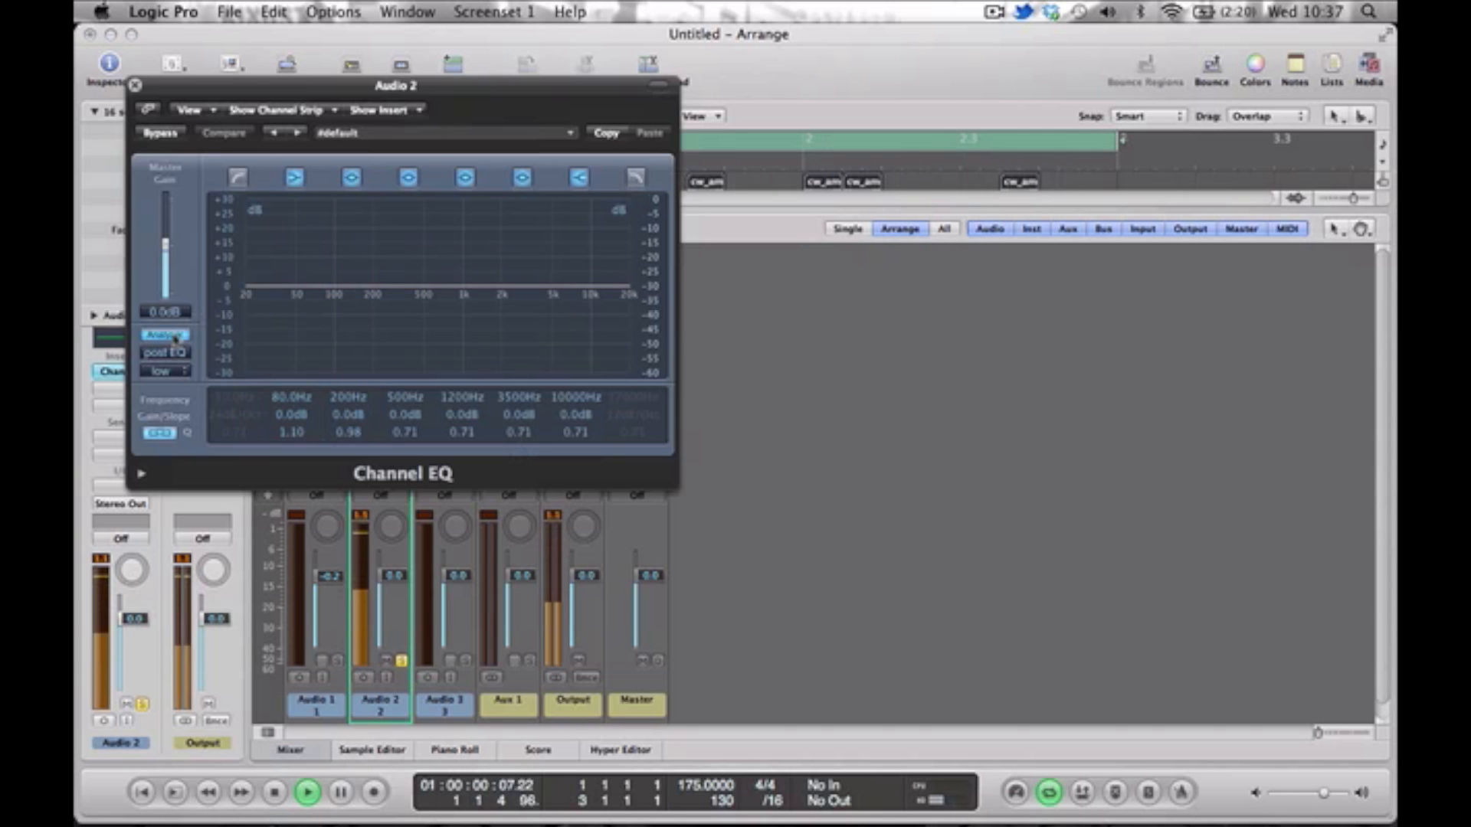
{"action": "left_click", "coordinate": [170, 335]}
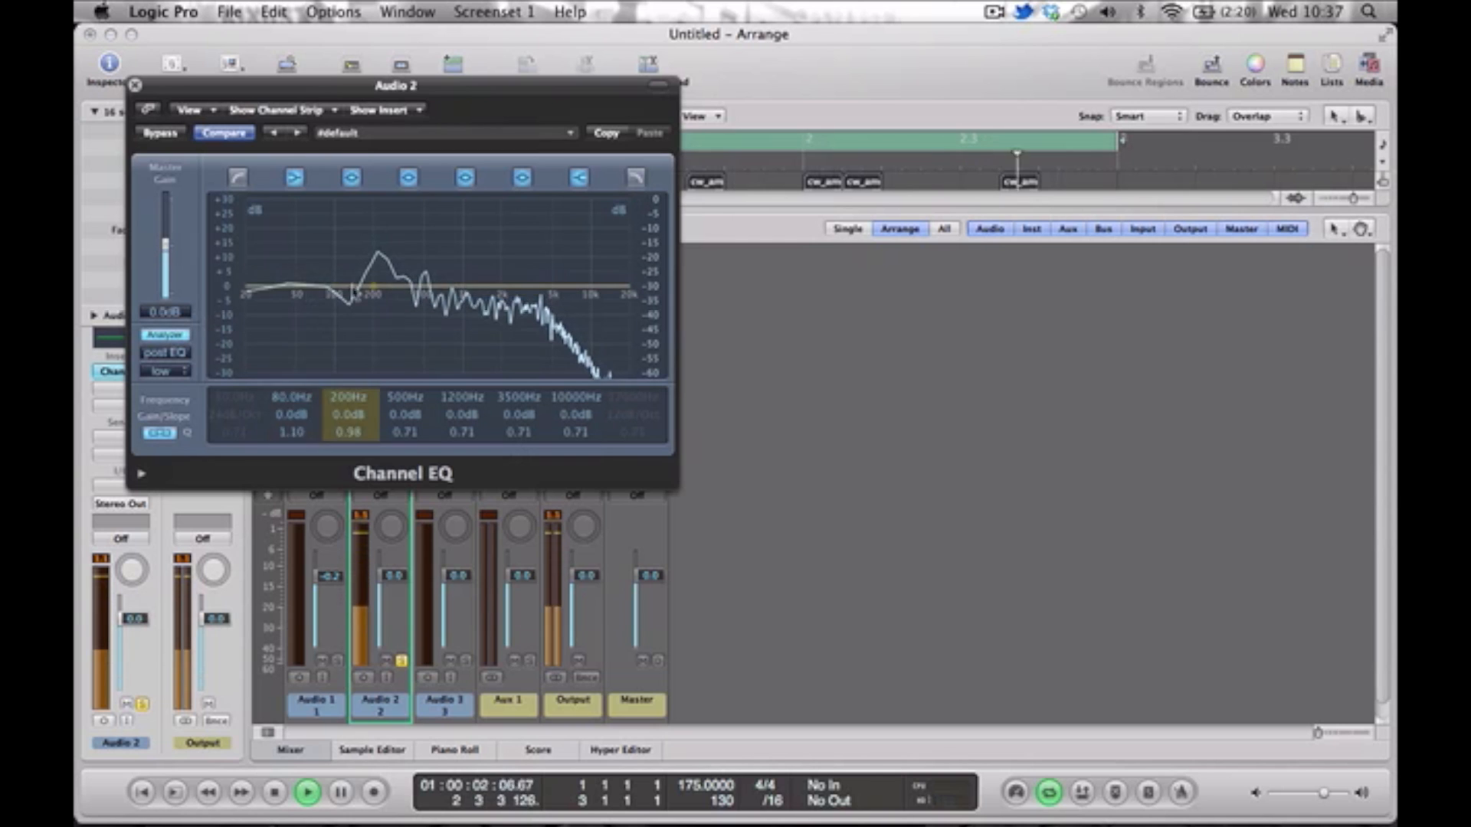
Shape Audio 2's EQ with a 12 dB/Oct low cut at 78 Hz, a 3 dB boost at 900 Hz and a 2 dB cut at 3500 Hz.
{"action": "left_click", "coordinate": [242, 180]}
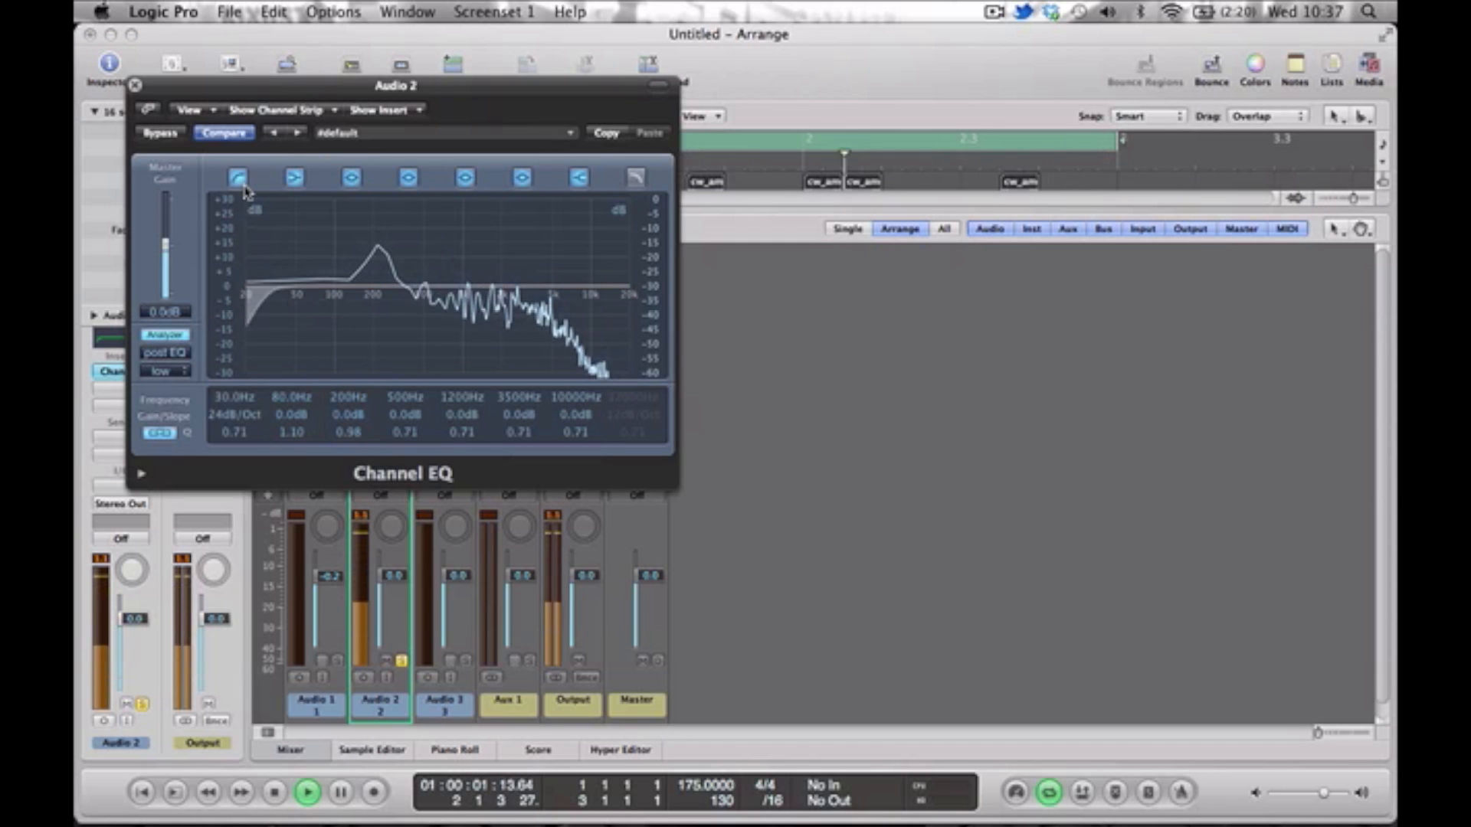
{"action": "left_click_drag", "start_coordinate": [268, 300], "coordinate": [321, 310]}
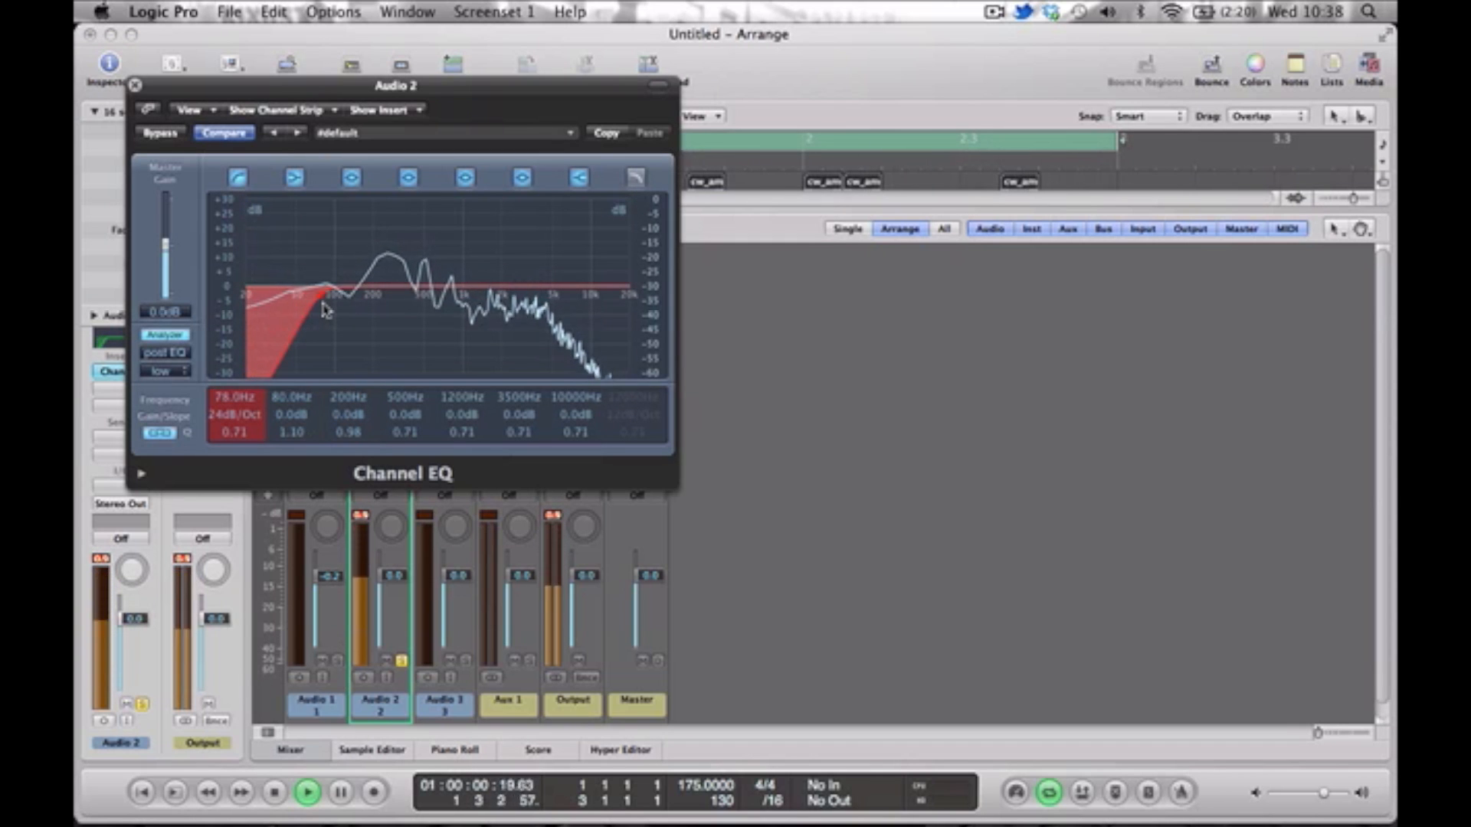
{"action": "left_click_drag", "start_coordinate": [227, 416], "coordinate": [235, 416]}
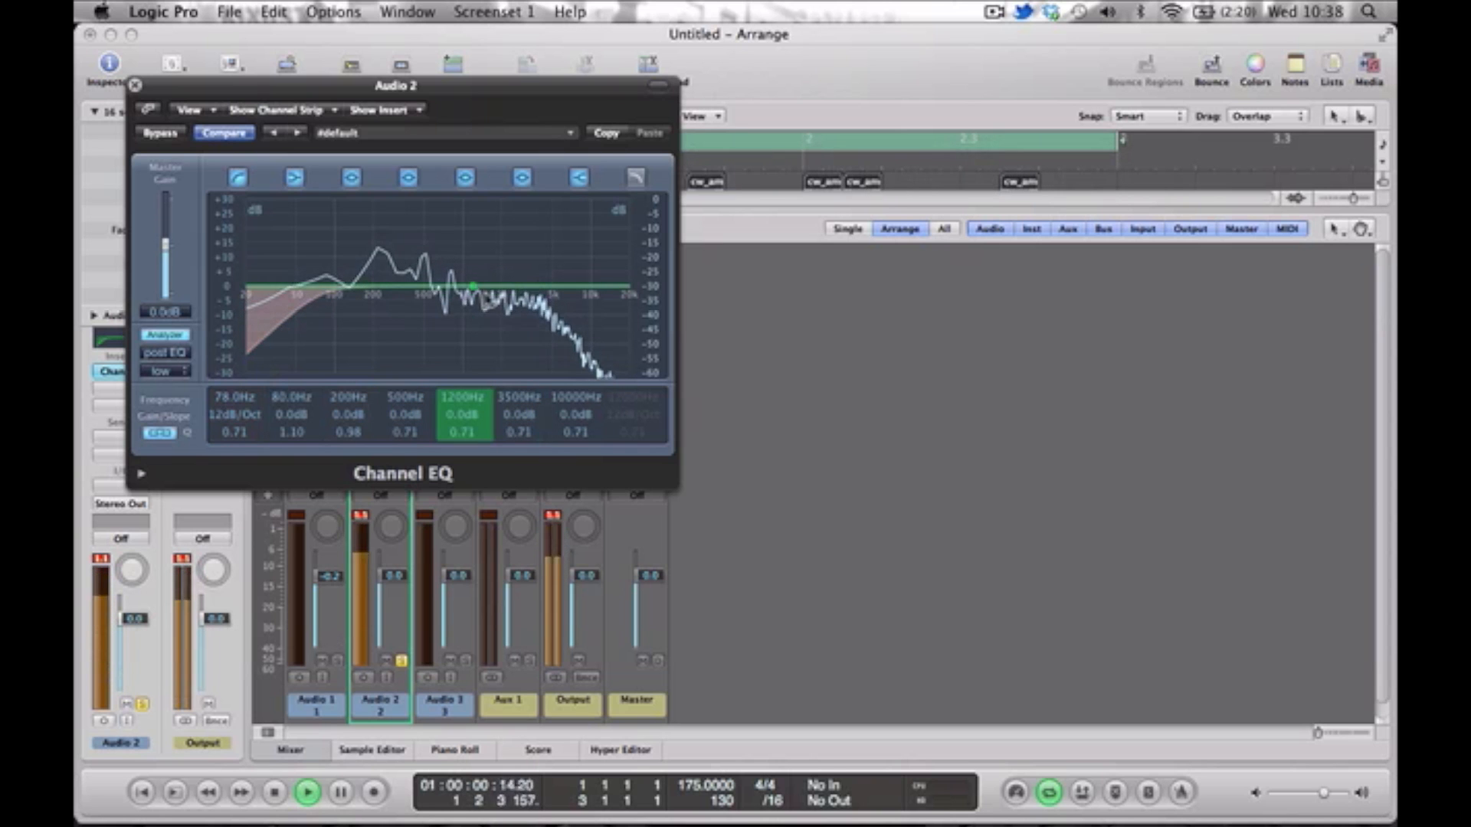
{"action": "left_click_drag", "start_coordinate": [445, 296], "coordinate": [527, 300]}
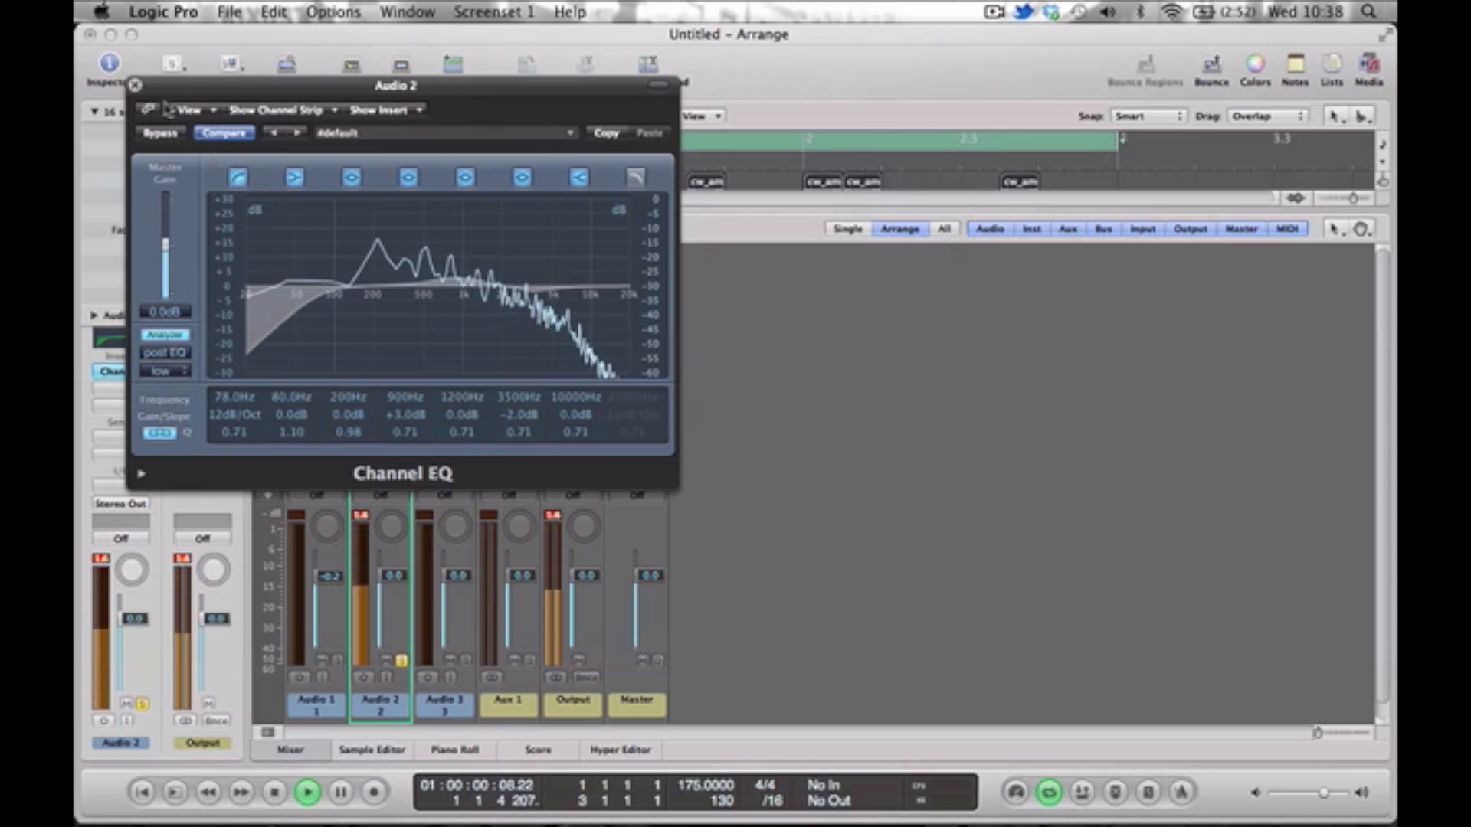
Close the EQ, add an Overdrive to Audio 2, lower its fader to -0.7 dB, and unsolo it.
{"action": "left_click", "coordinate": [135, 85]}
{"action": "key", "text": "space"}
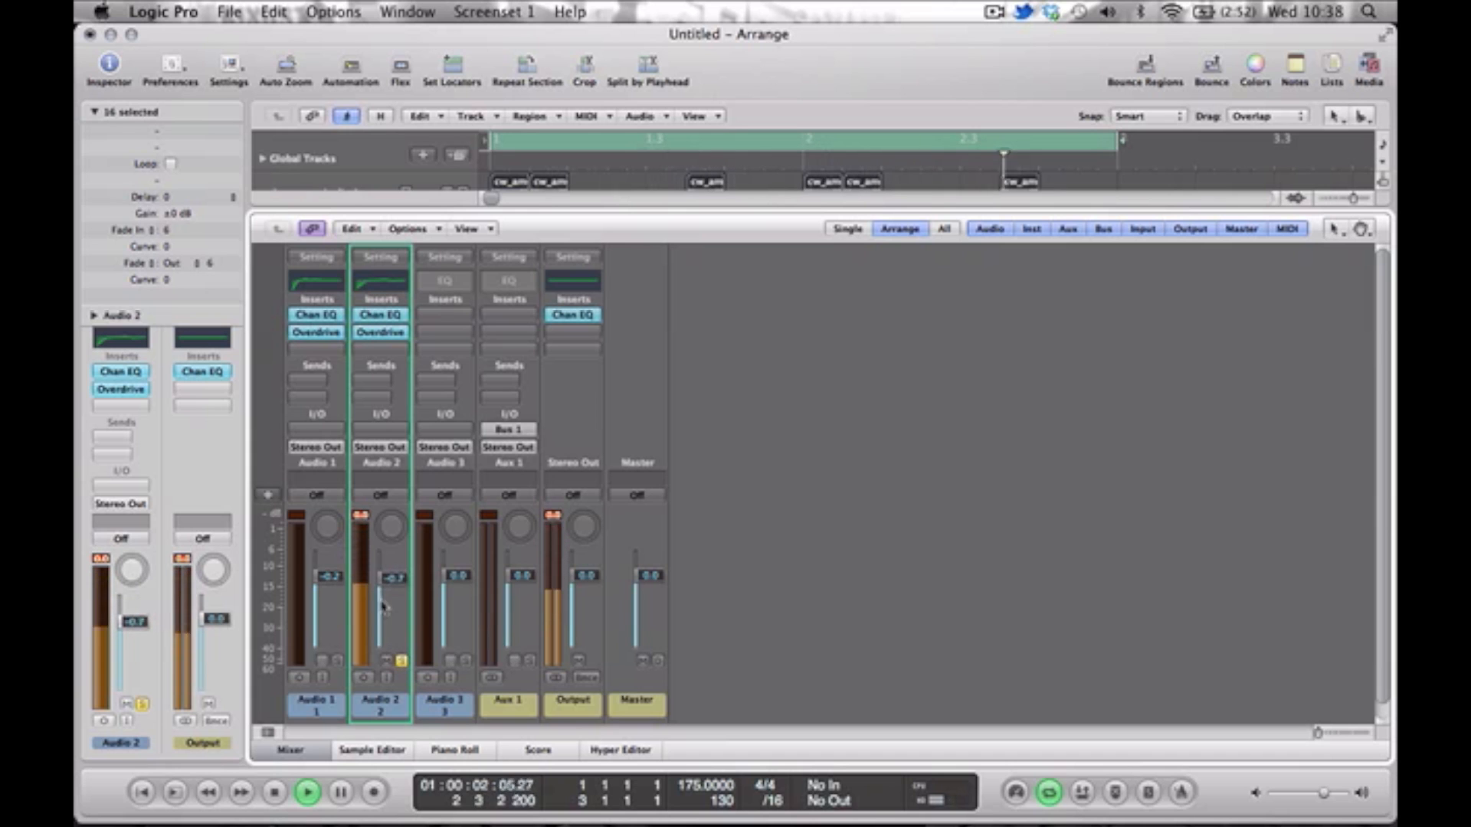
{"action": "left_click", "coordinate": [401, 660]}
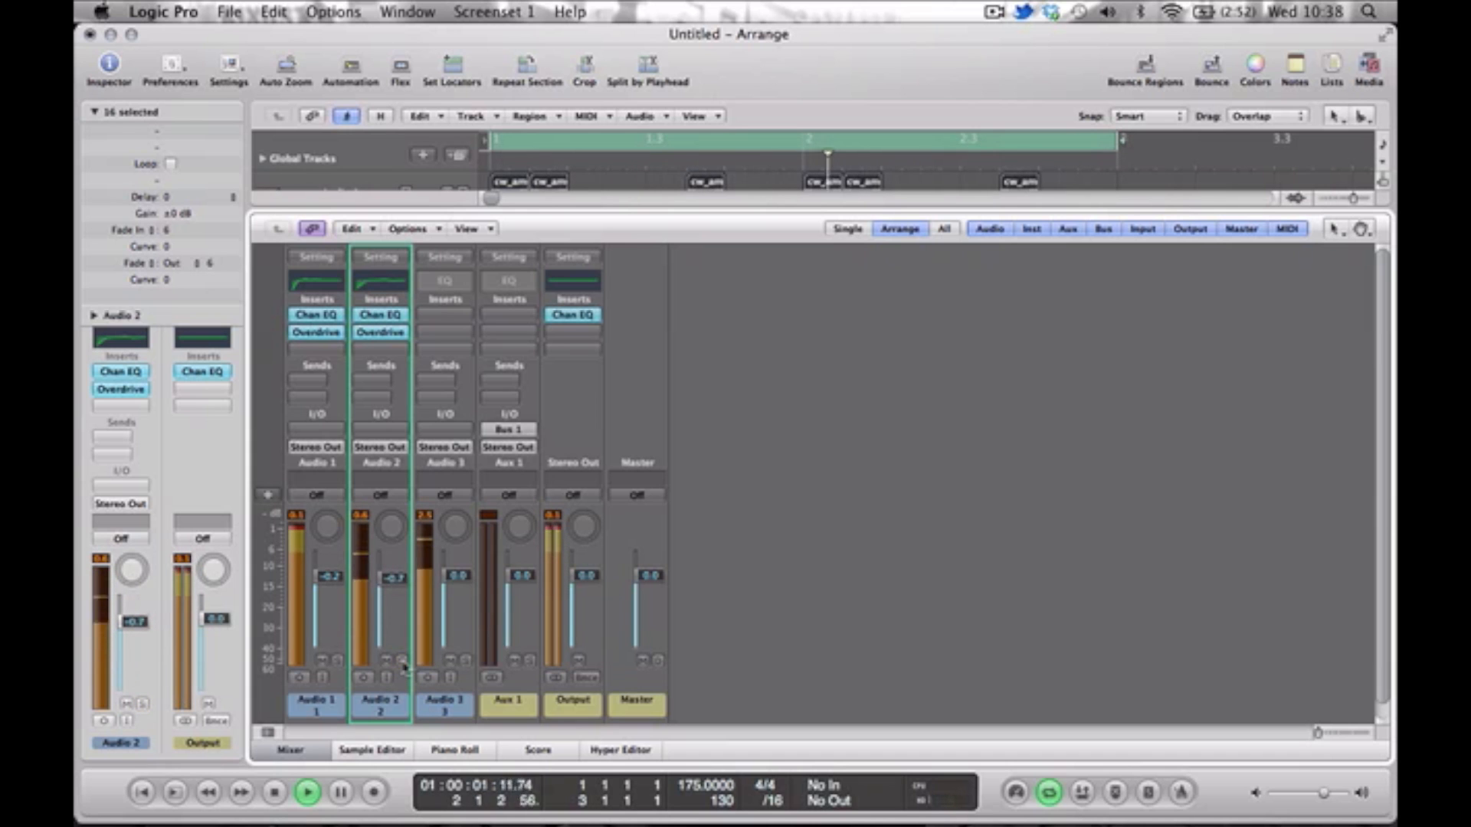
Solo Audio 3, insert a Channel EQ on it, and turn on the EQ's analyzer.
{"action": "left_click", "coordinate": [465, 660]}
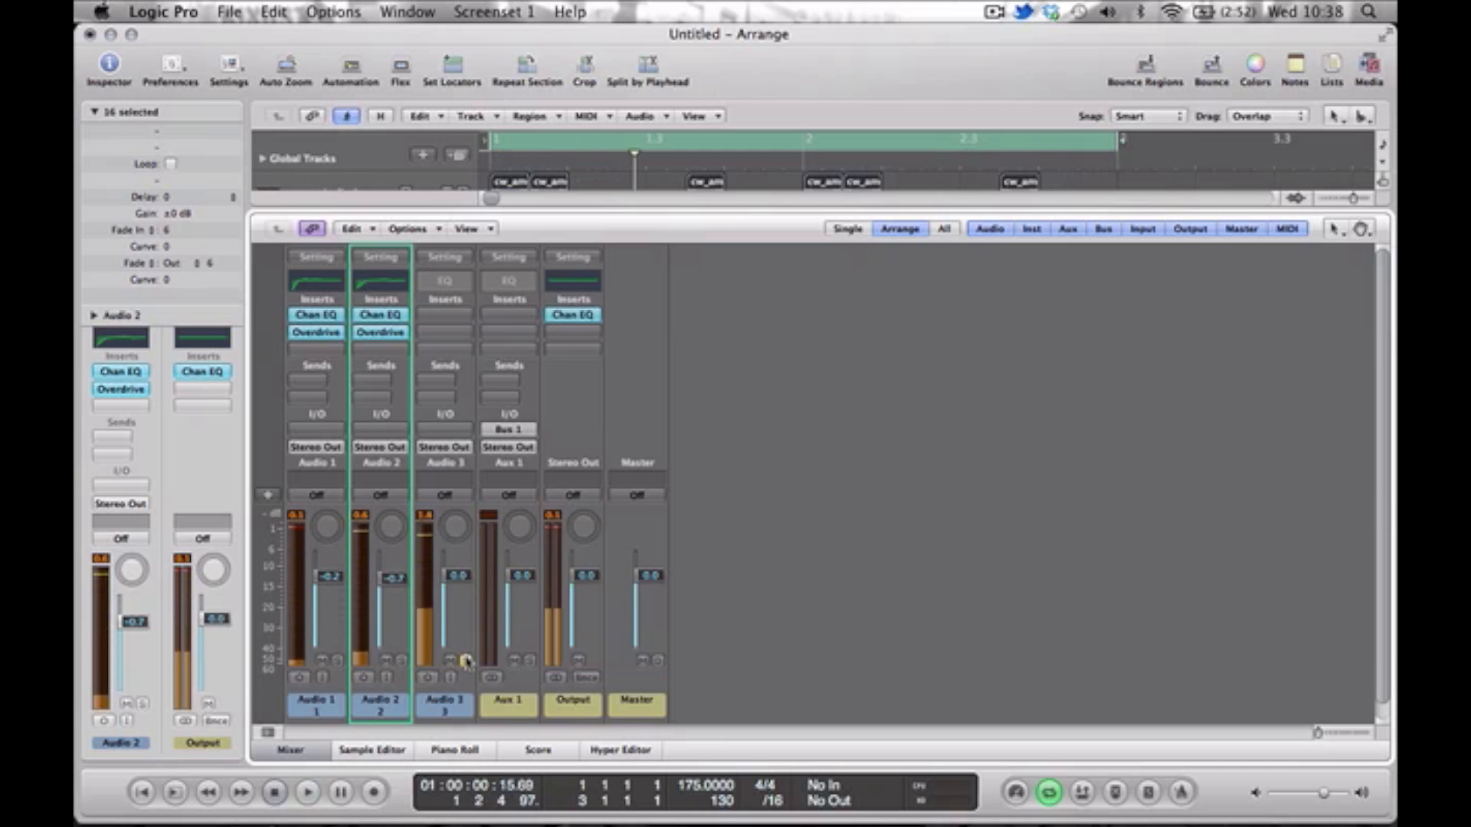
{"action": "double_click", "coordinate": [445, 287]}
{"action": "left_click", "coordinate": [184, 335]}
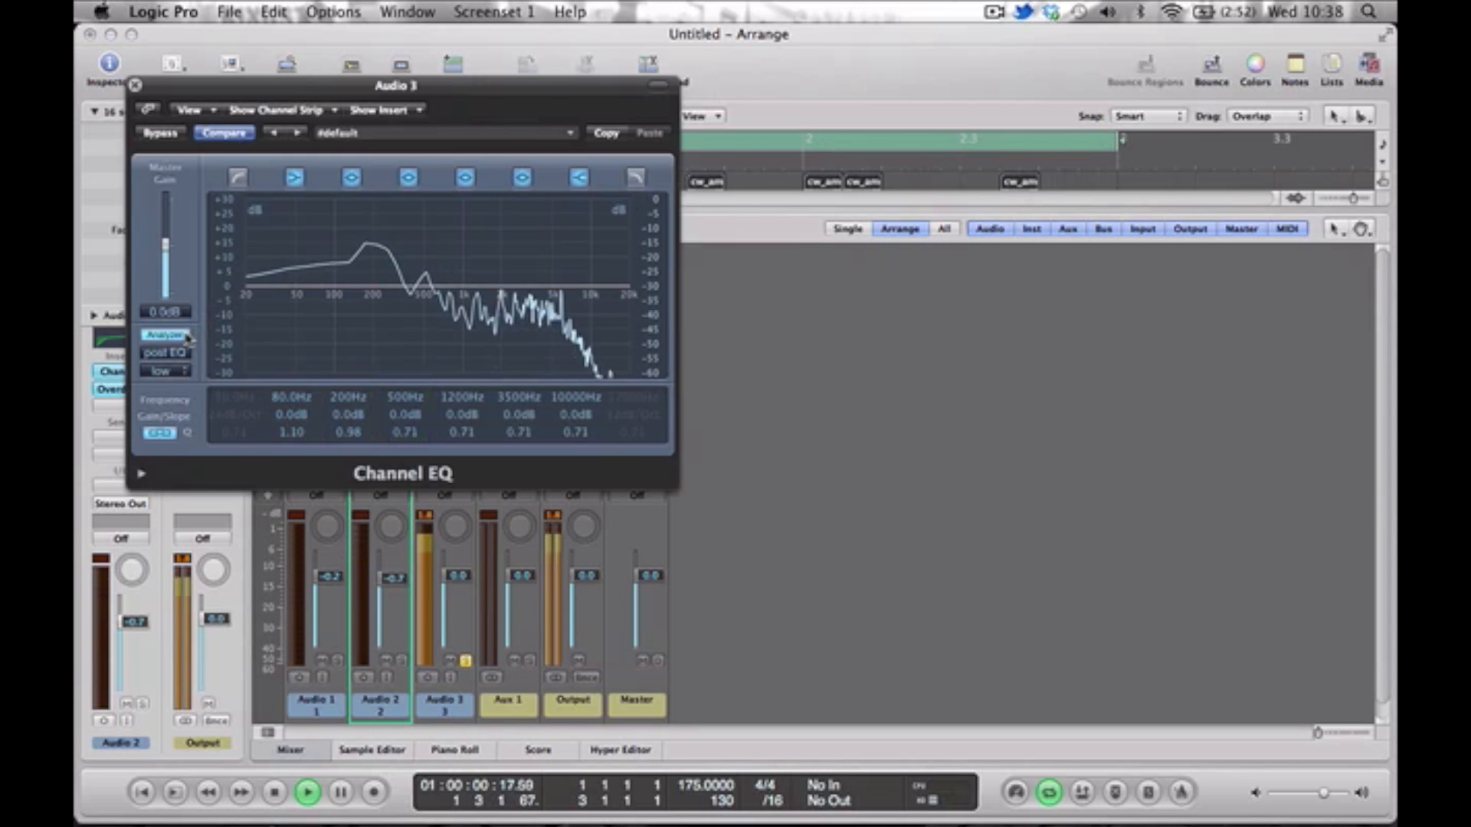
Enable a 24 dB/Oct low cut at 270 Hz in Audio 3's EQ and adjust its mid frequencies.
{"action": "left_click", "coordinate": [276, 299]}
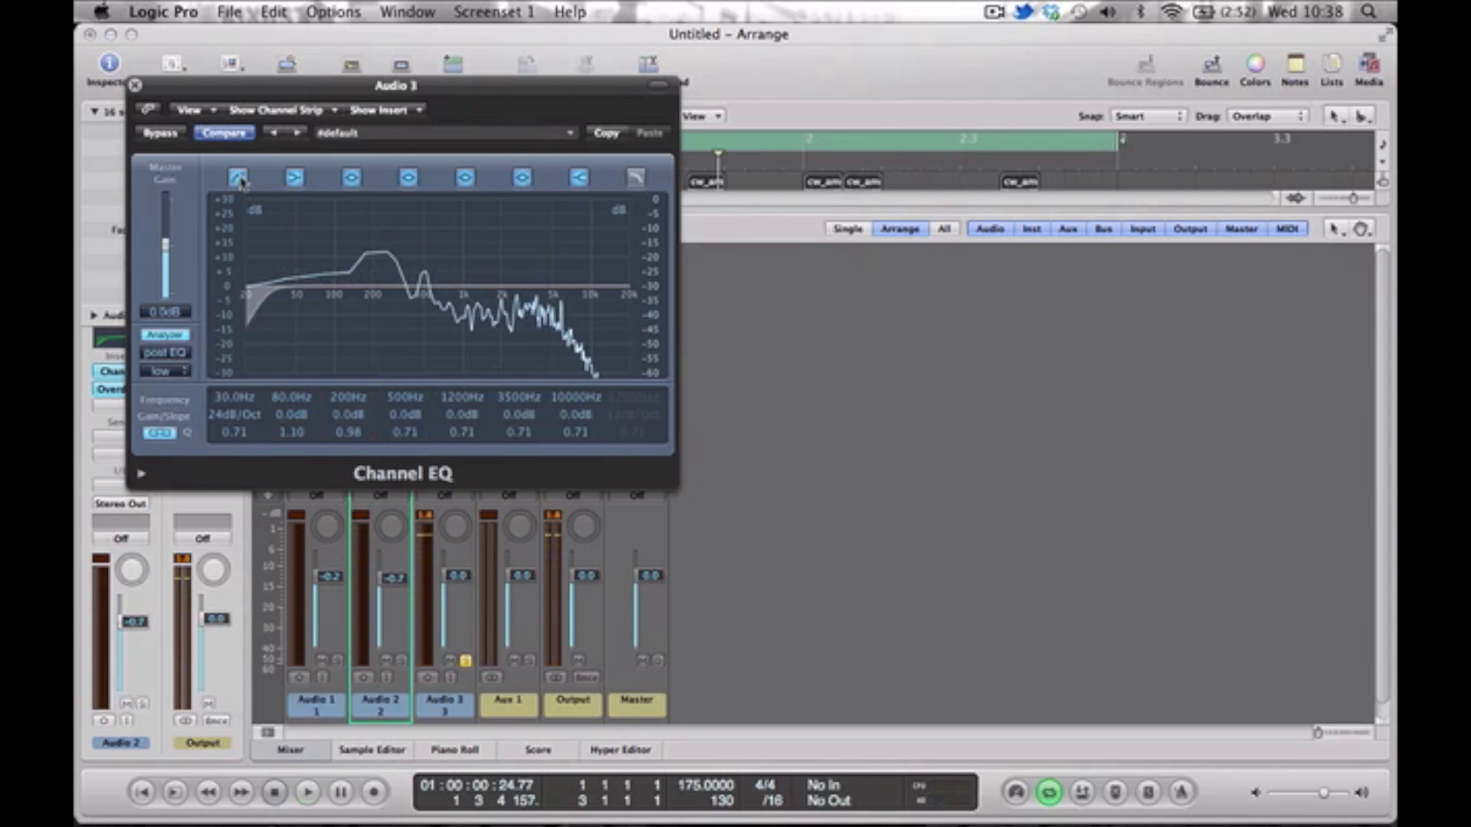
{"action": "left_click_drag", "start_coordinate": [276, 311], "coordinate": [343, 312]}
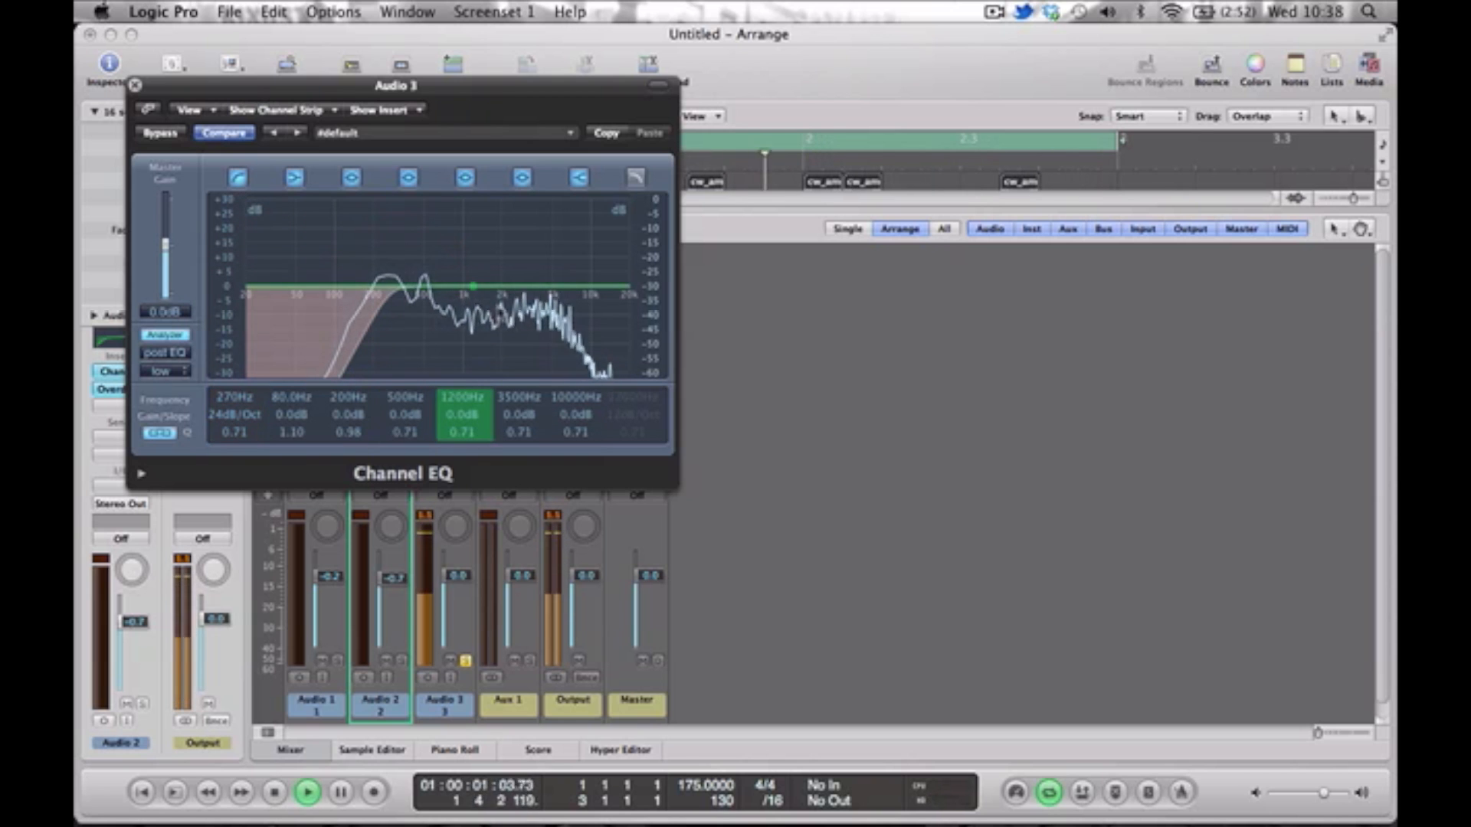
{"action": "left_click_drag", "start_coordinate": [457, 306], "coordinate": [470, 281]}
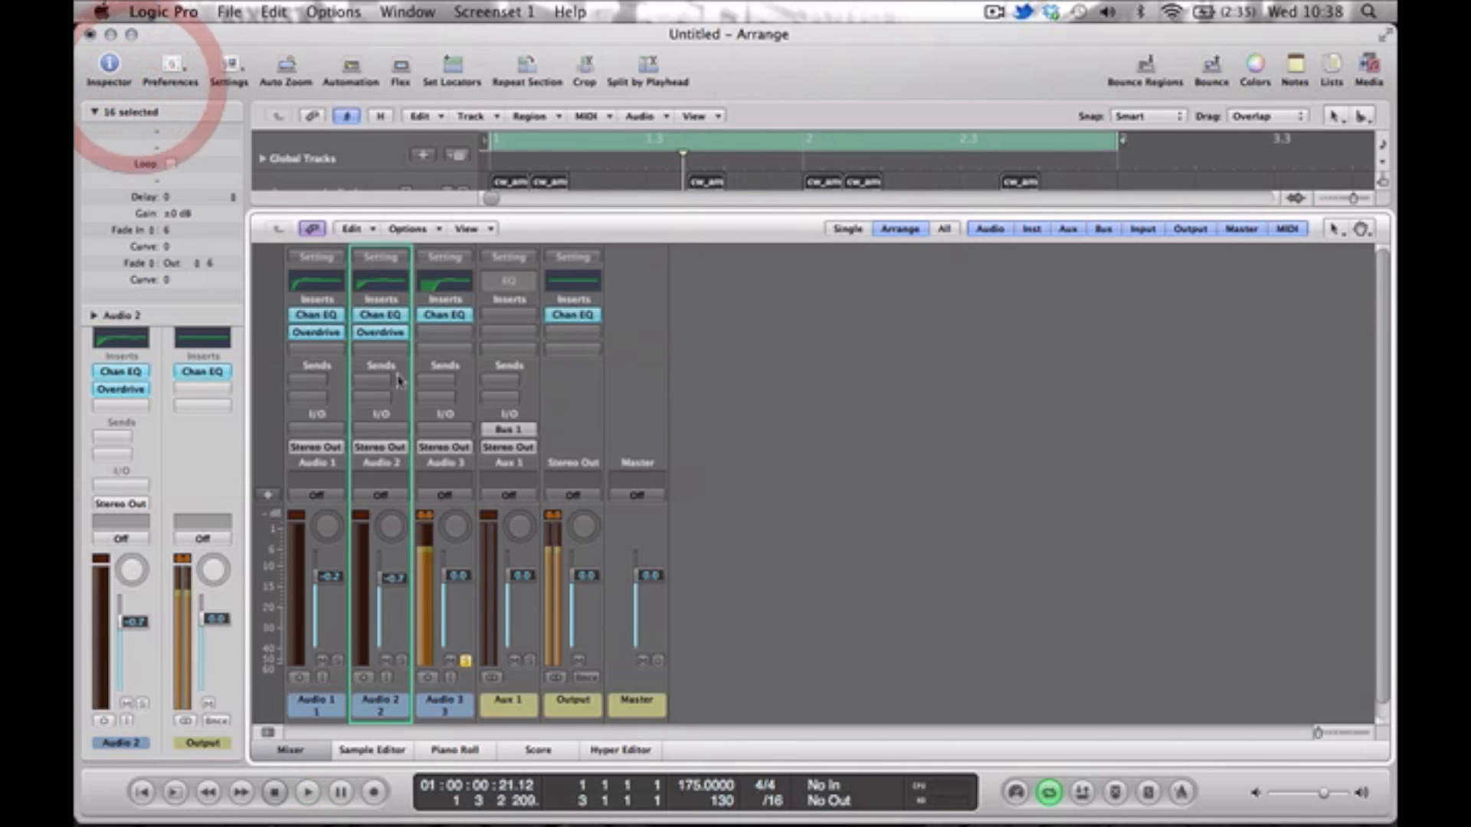
Insert an Overdrive on Audio 3, unsolo it, and lower its fader to -0.7 dB while checking the full mix.
{"action": "left_click_drag", "start_coordinate": [439, 340], "coordinate": [442, 343]}
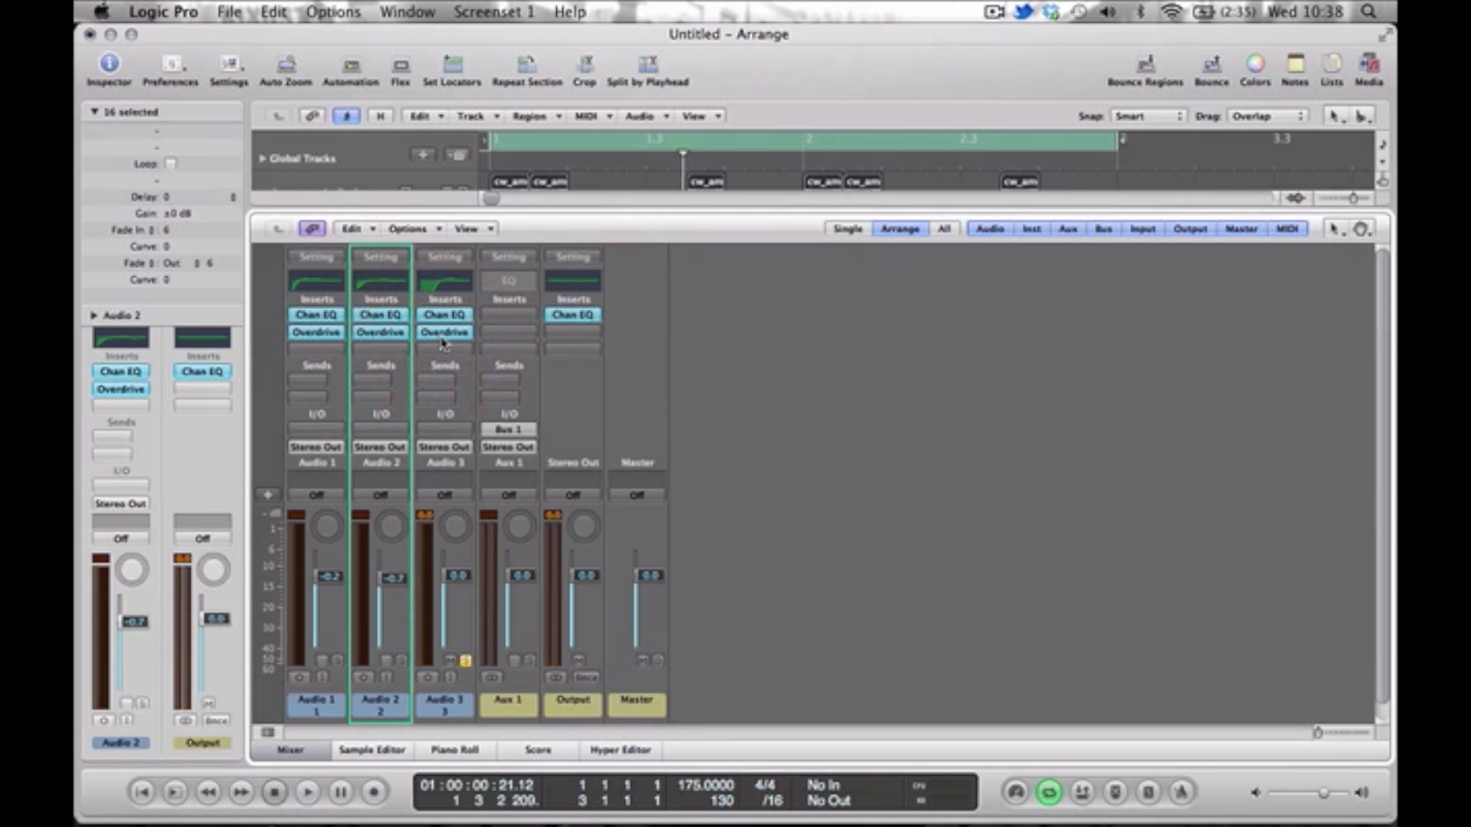
{"action": "left_click", "coordinate": [464, 662]}
{"action": "key", "text": "space"}
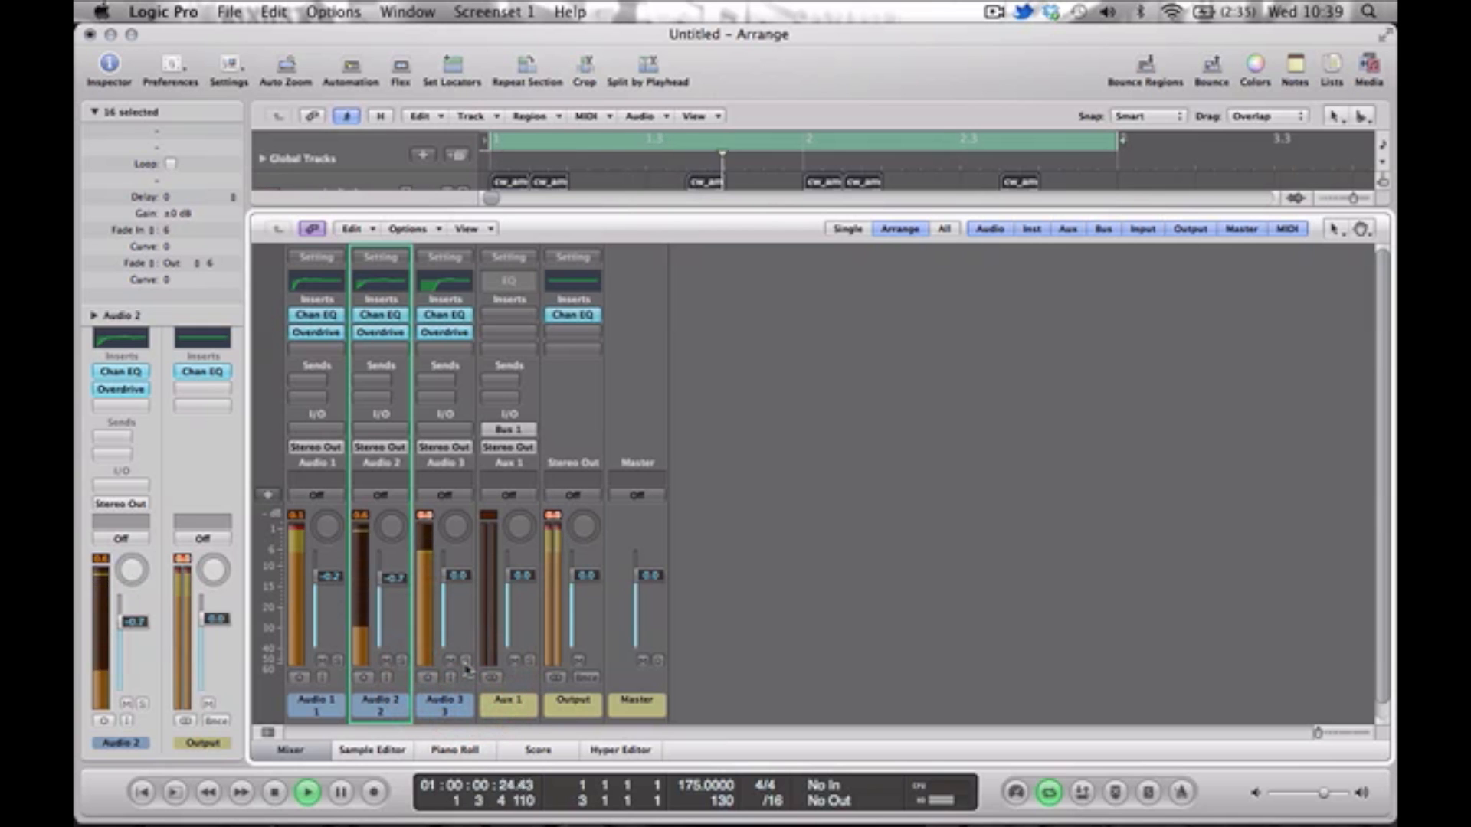
{"action": "key", "text": "space"}
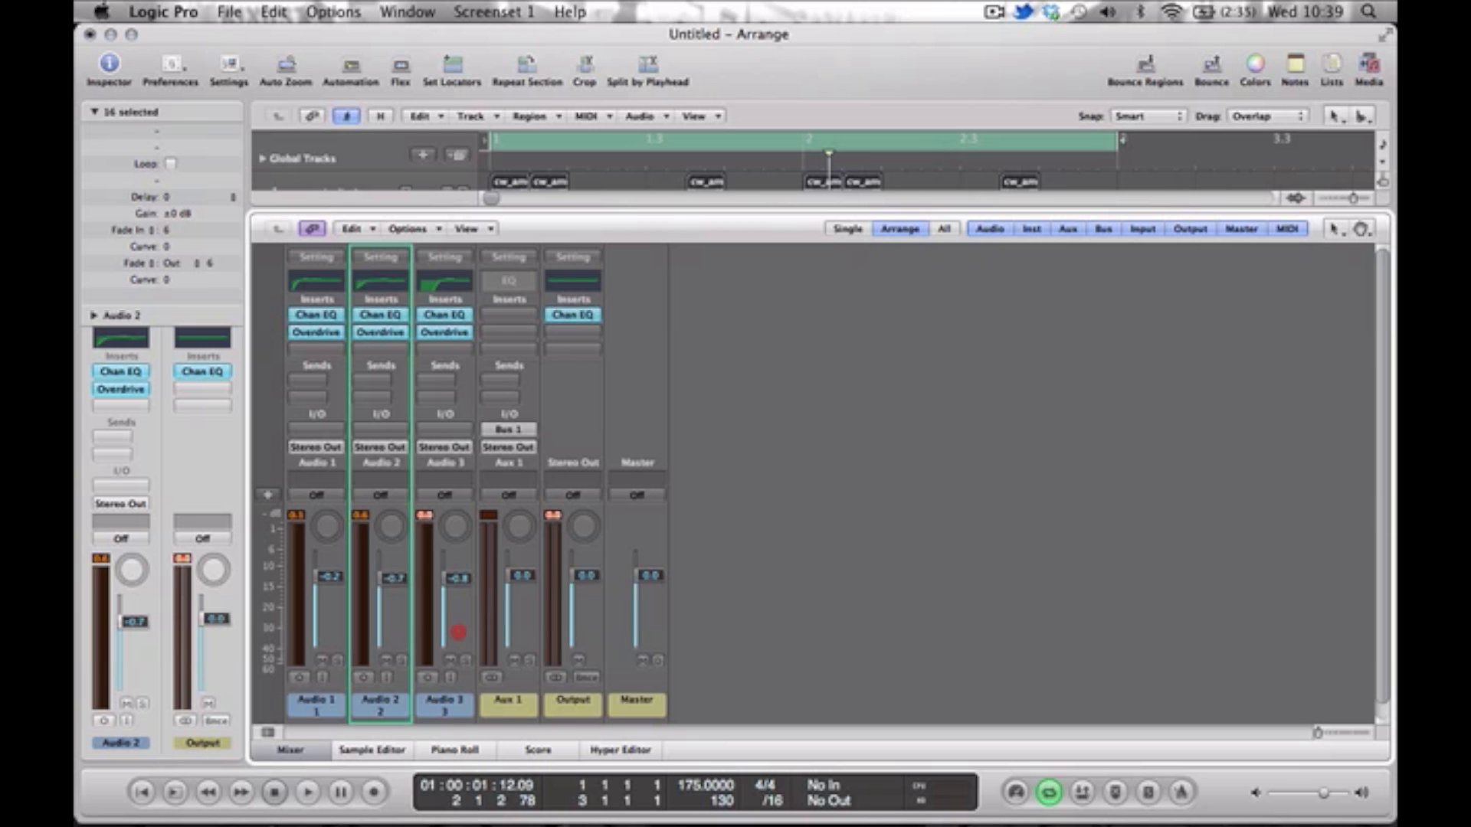
{"action": "key", "text": "space"}
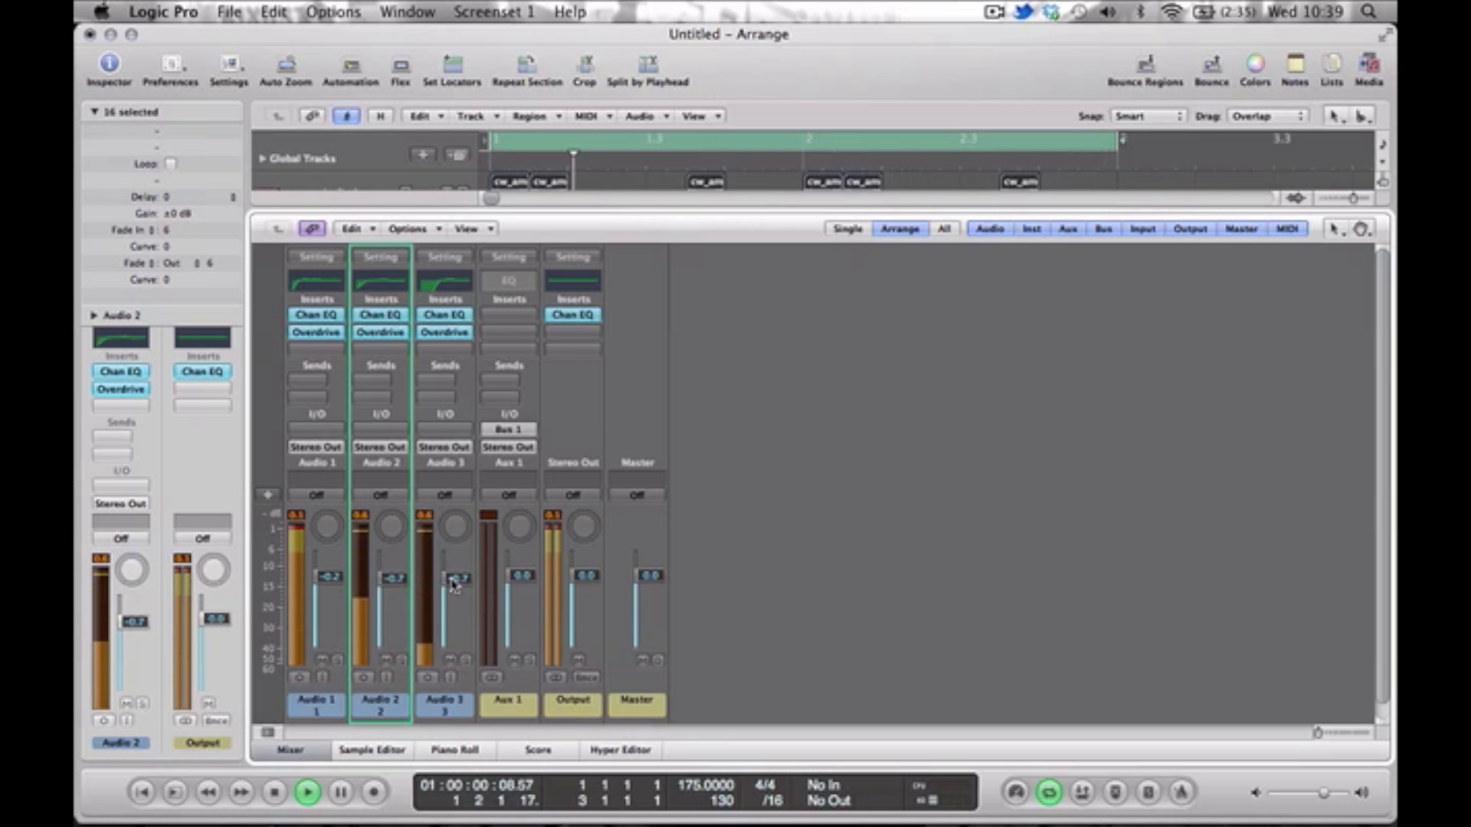
{"action": "key", "text": "space"}
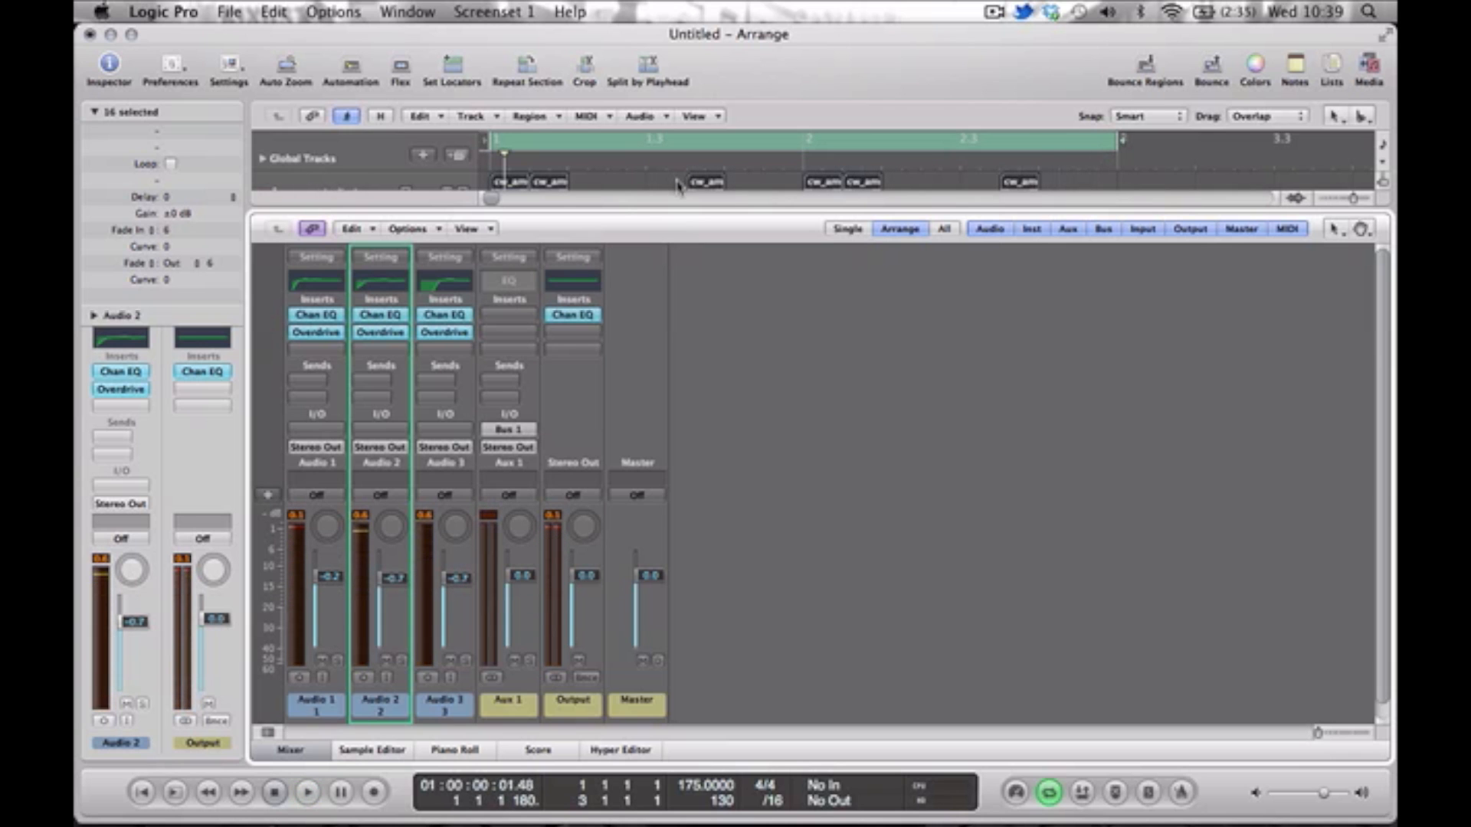
Hide the mixer, create a fourth audio track below Audio 3, and import the RIDEMID sample at its start.
{"action": "key", "text": "x"}
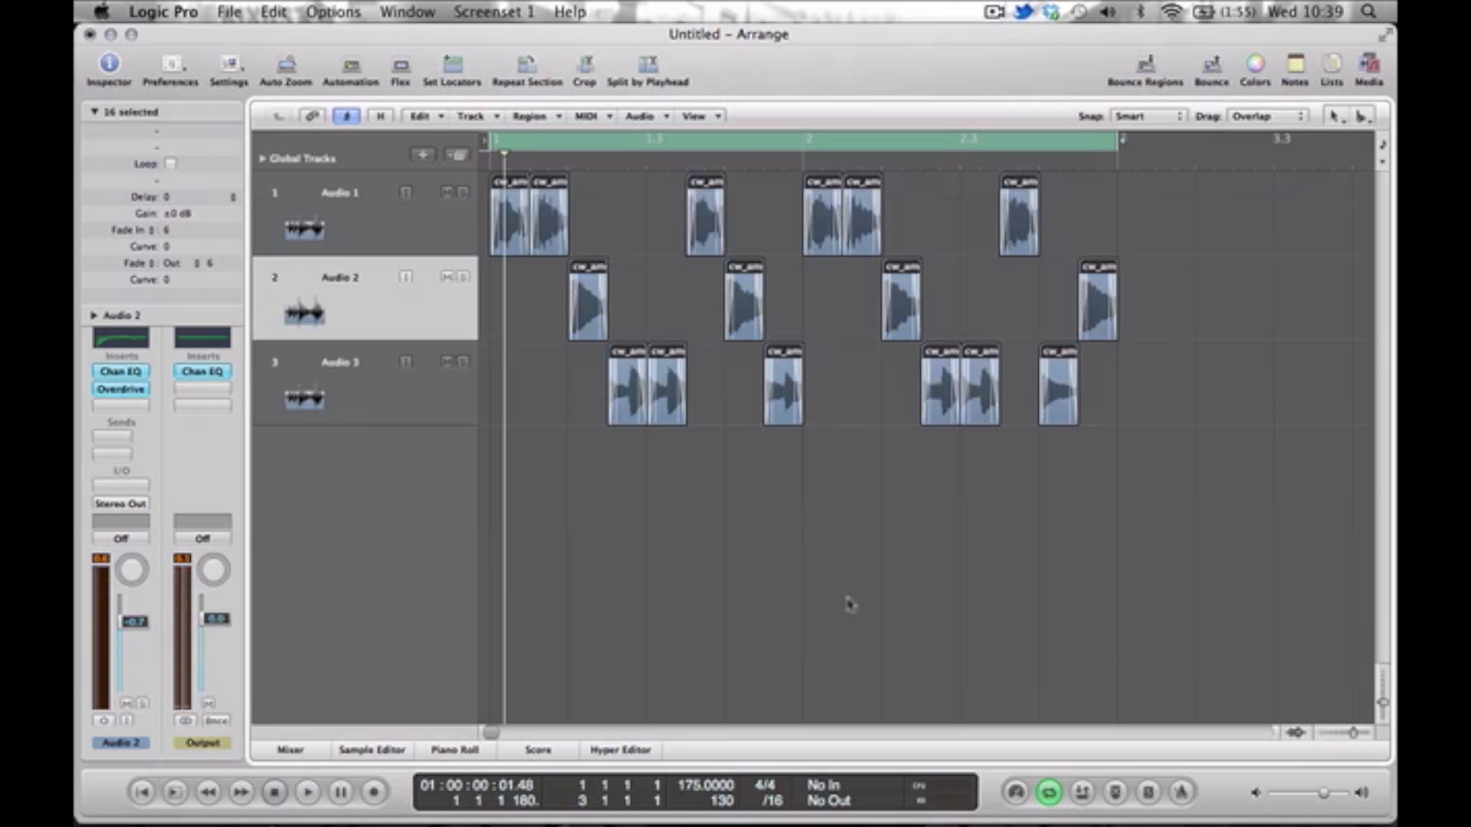
{"action": "left_click", "coordinate": [1037, 566]}
{"action": "left_click_drag", "start_coordinate": [1384, 699], "coordinate": [1375, 674]}
{"action": "left_click", "coordinate": [342, 331]}
{"action": "double_click", "coordinate": [343, 379]}
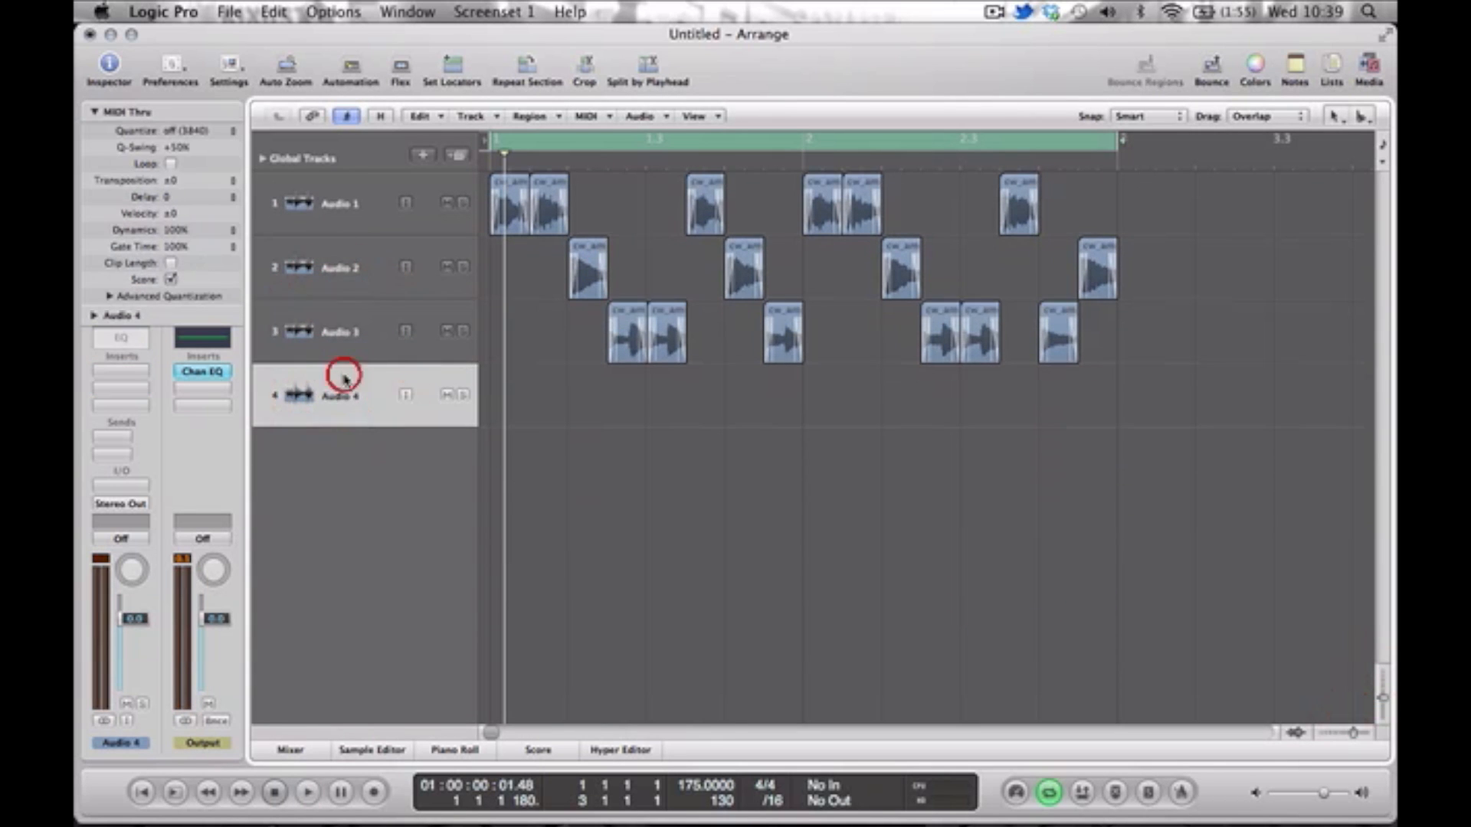
{"action": "key", "text": "shift+super+i"}
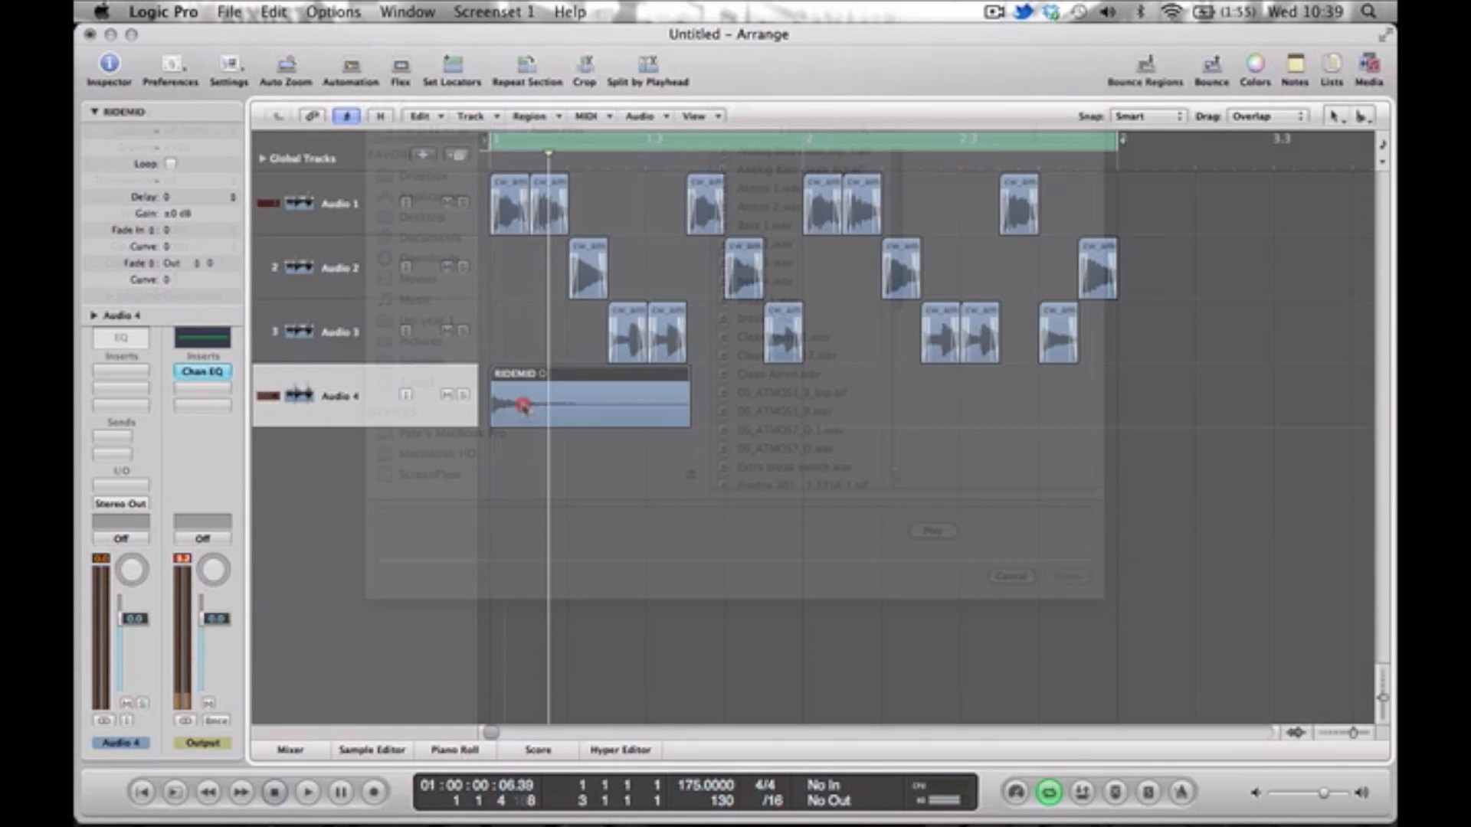
Copy the RIDEMID ride region repeatedly along Audio 4 to fill the two-bar loop.
{"action": "double_click", "coordinate": [521, 406]}
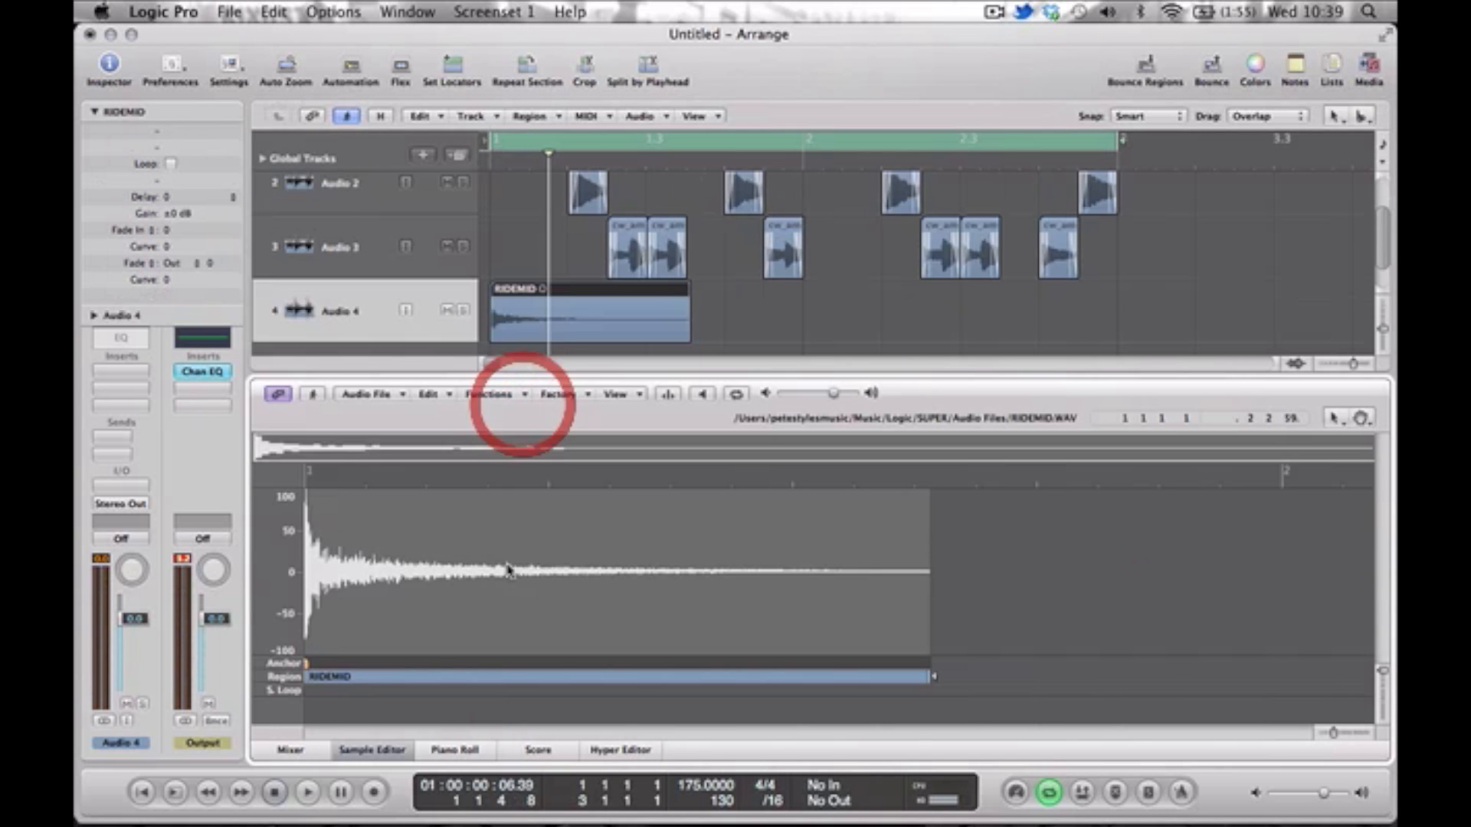
{"action": "left_click", "coordinate": [583, 376]}
{"action": "left_click_drag", "start_coordinate": [615, 411], "coordinate": [786, 418]}
{"action": "left_click_drag", "start_coordinate": [1048, 464], "coordinate": [532, 408]}
{"action": "left_click_drag", "start_coordinate": [819, 409], "coordinate": [837, 413]}
Play the loop and lower the Audio 4 ride fader to -8.0 dB to balance it against the break.
{"action": "key", "text": "space"}
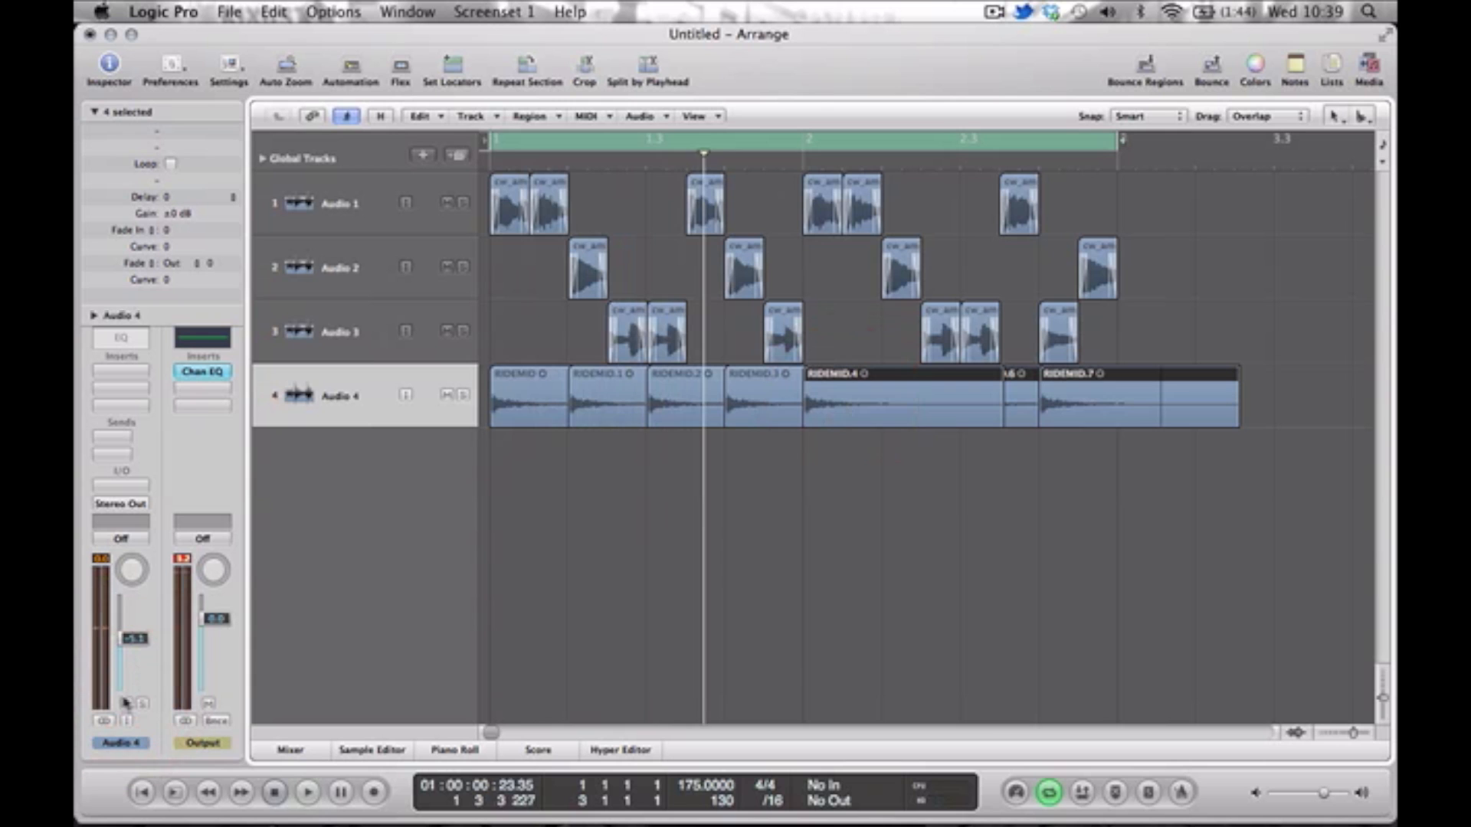
{"action": "key", "text": "space"}
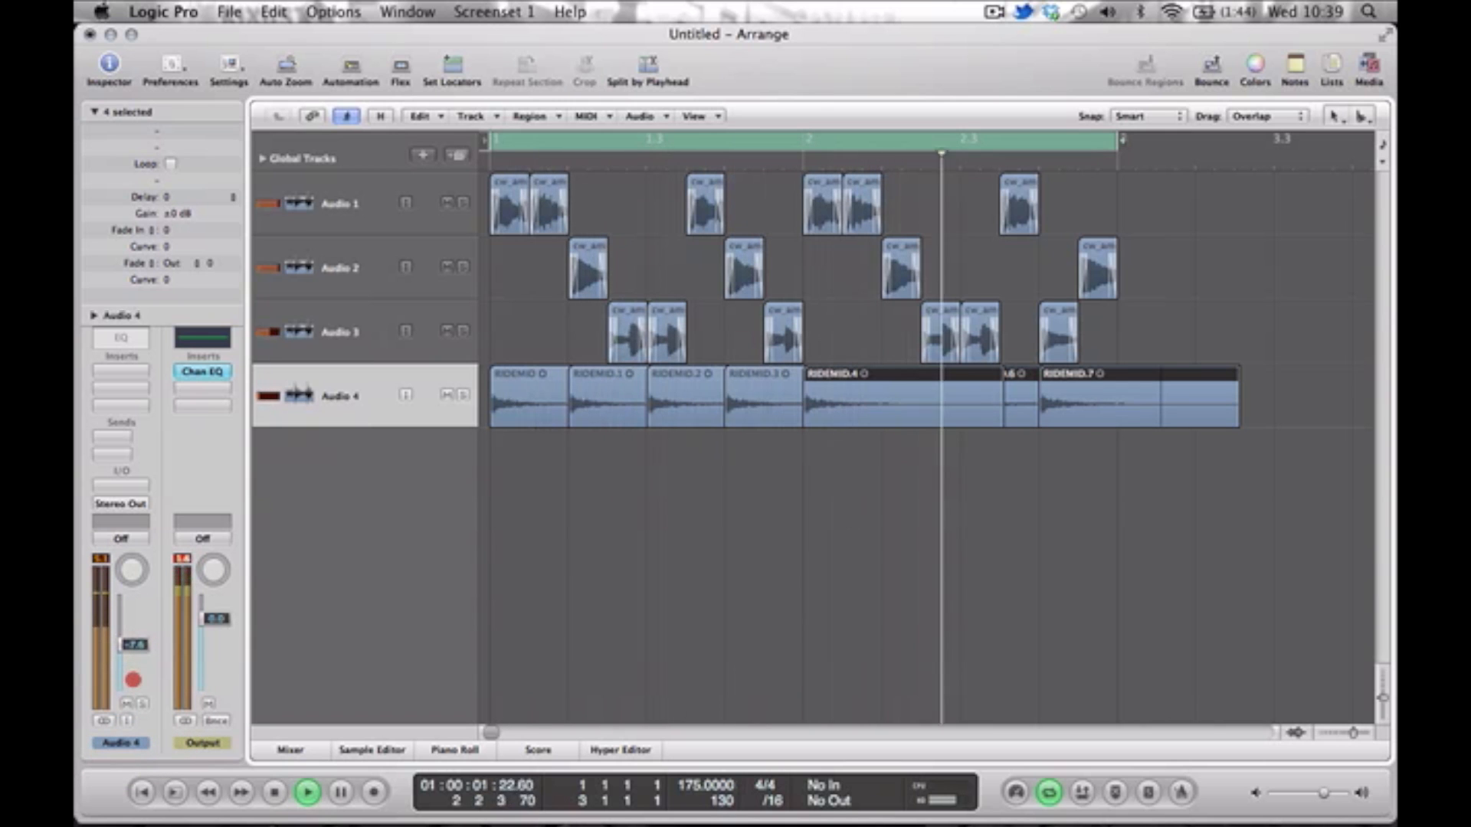
{"action": "left_click_drag", "start_coordinate": [134, 681], "coordinate": [133, 682]}
{"action": "key", "text": "space"}
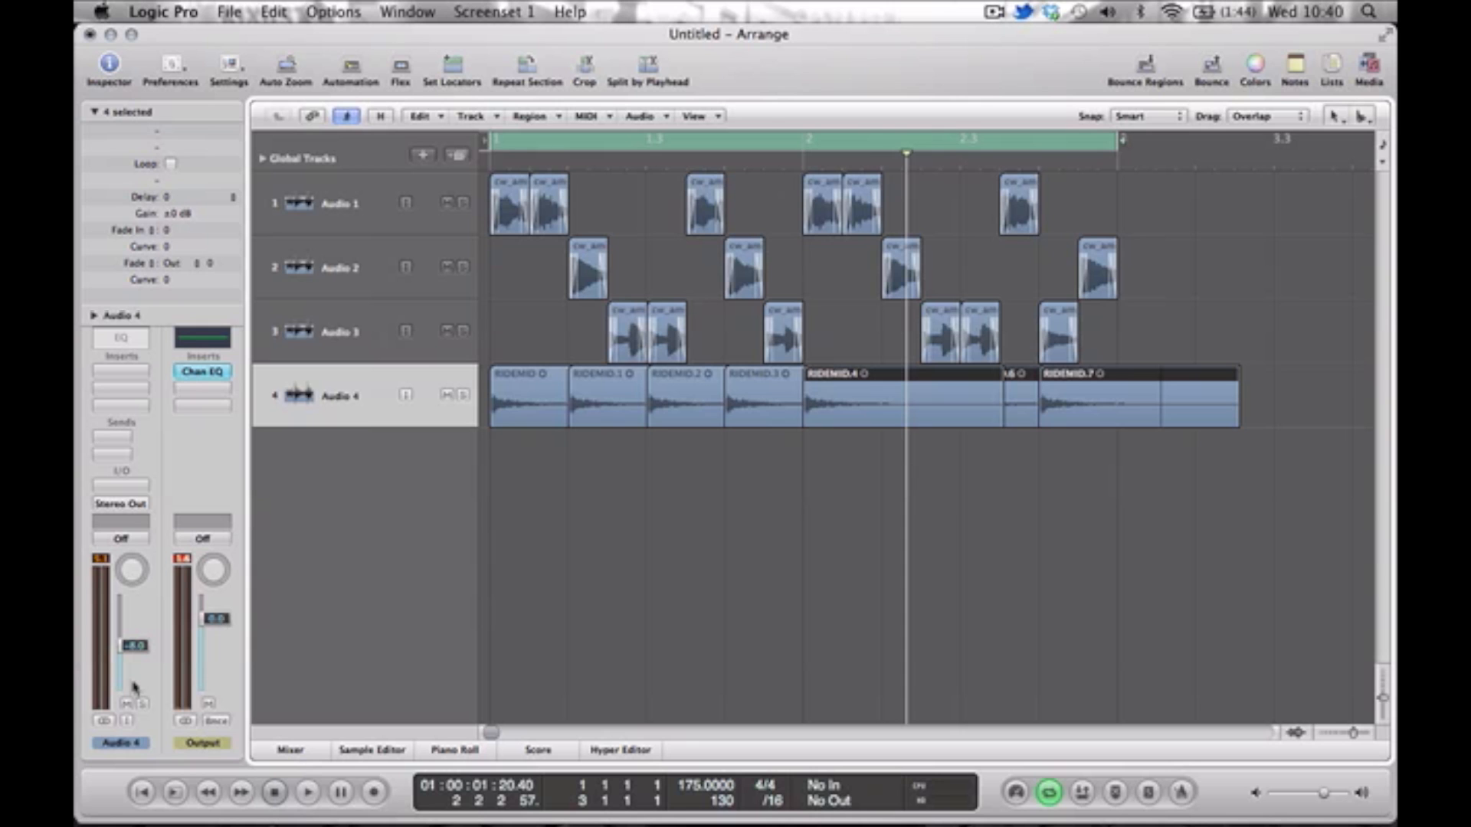
{"action": "key", "text": "space"}
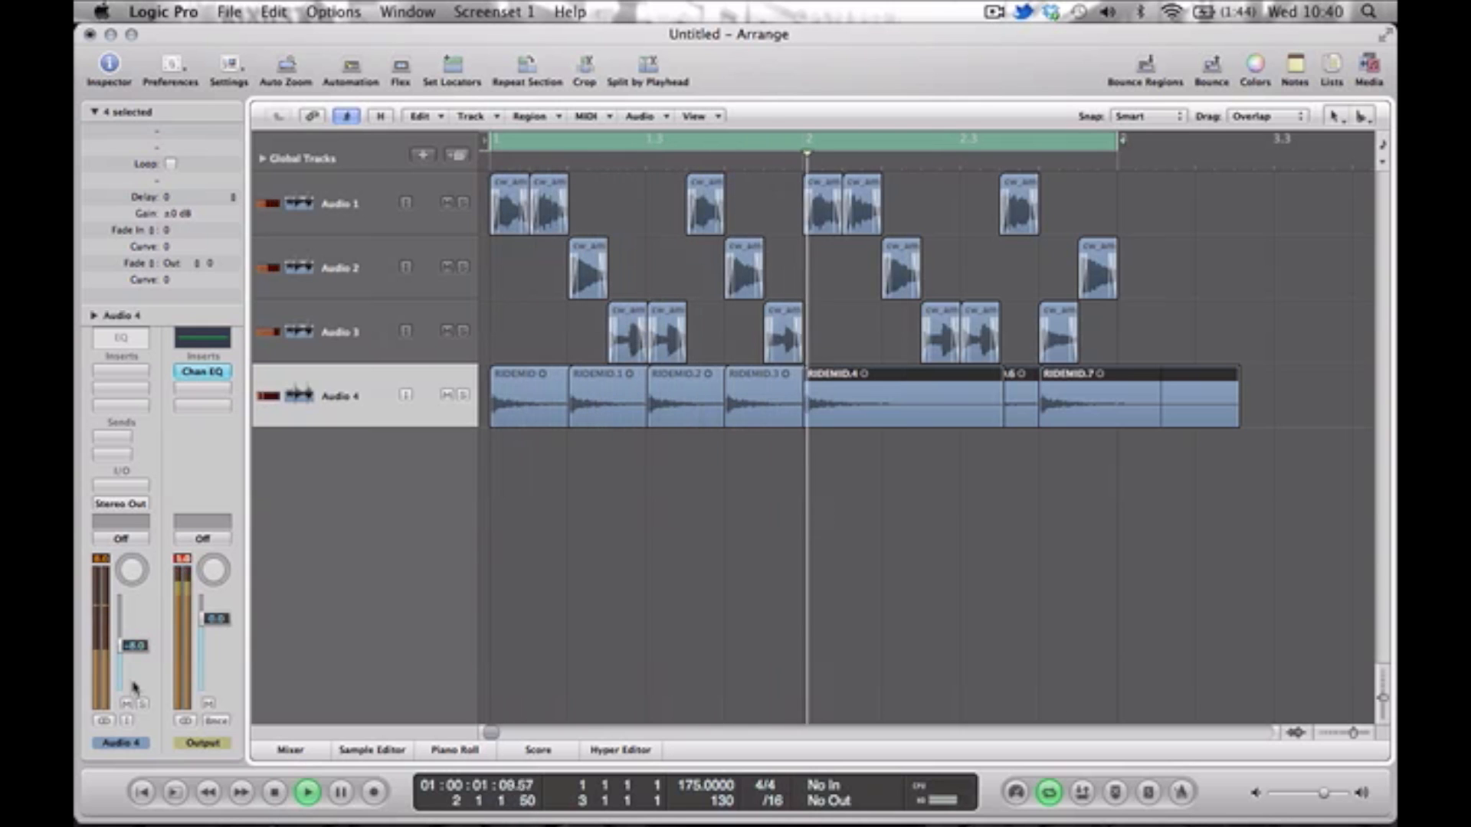
{"action": "key", "text": "space"}
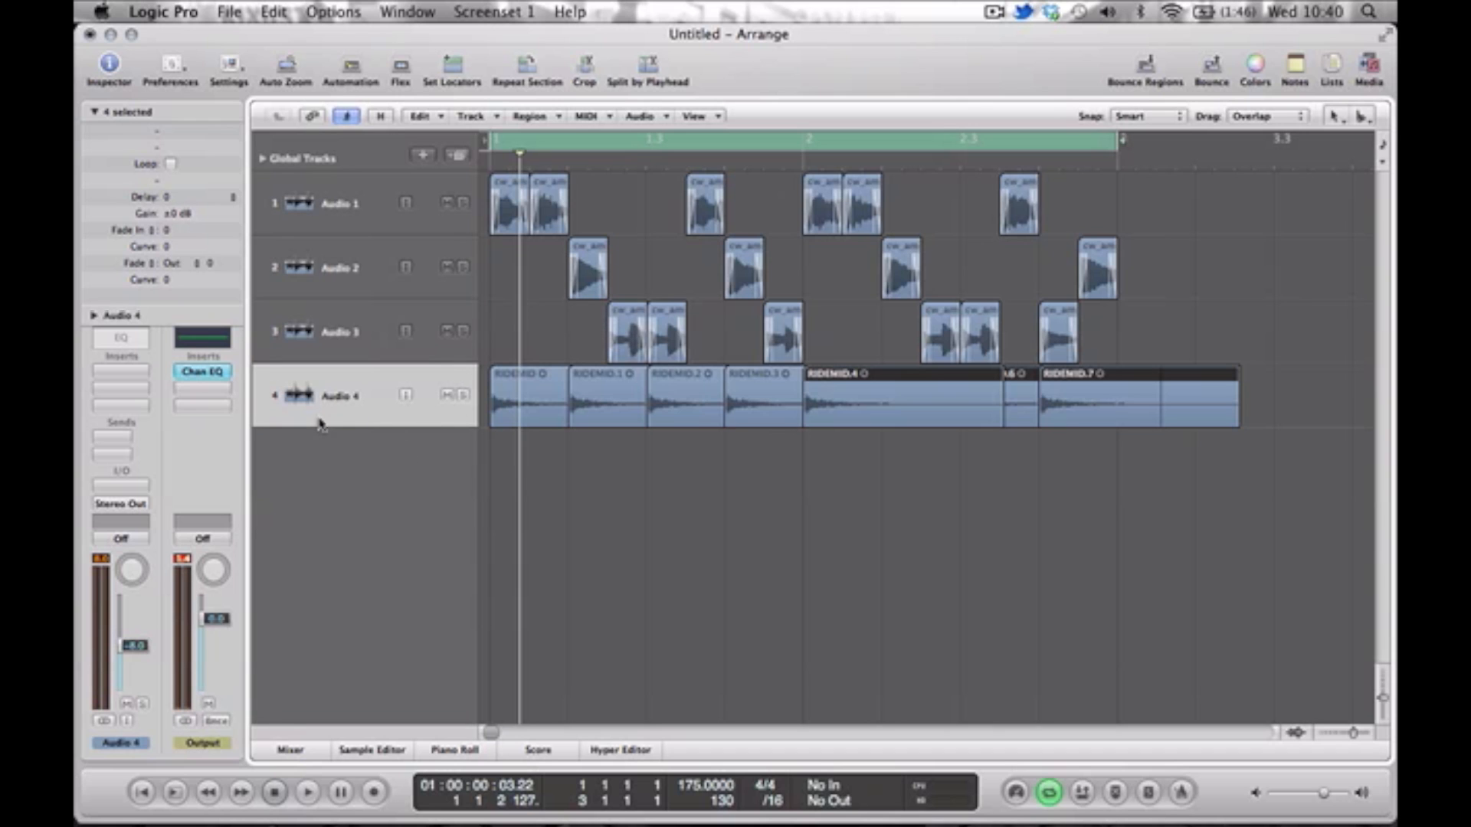
Add an audio track named SIDECHAIN below Audio 4 and set its output to No Output.
{"action": "double_click", "coordinate": [325, 462]}
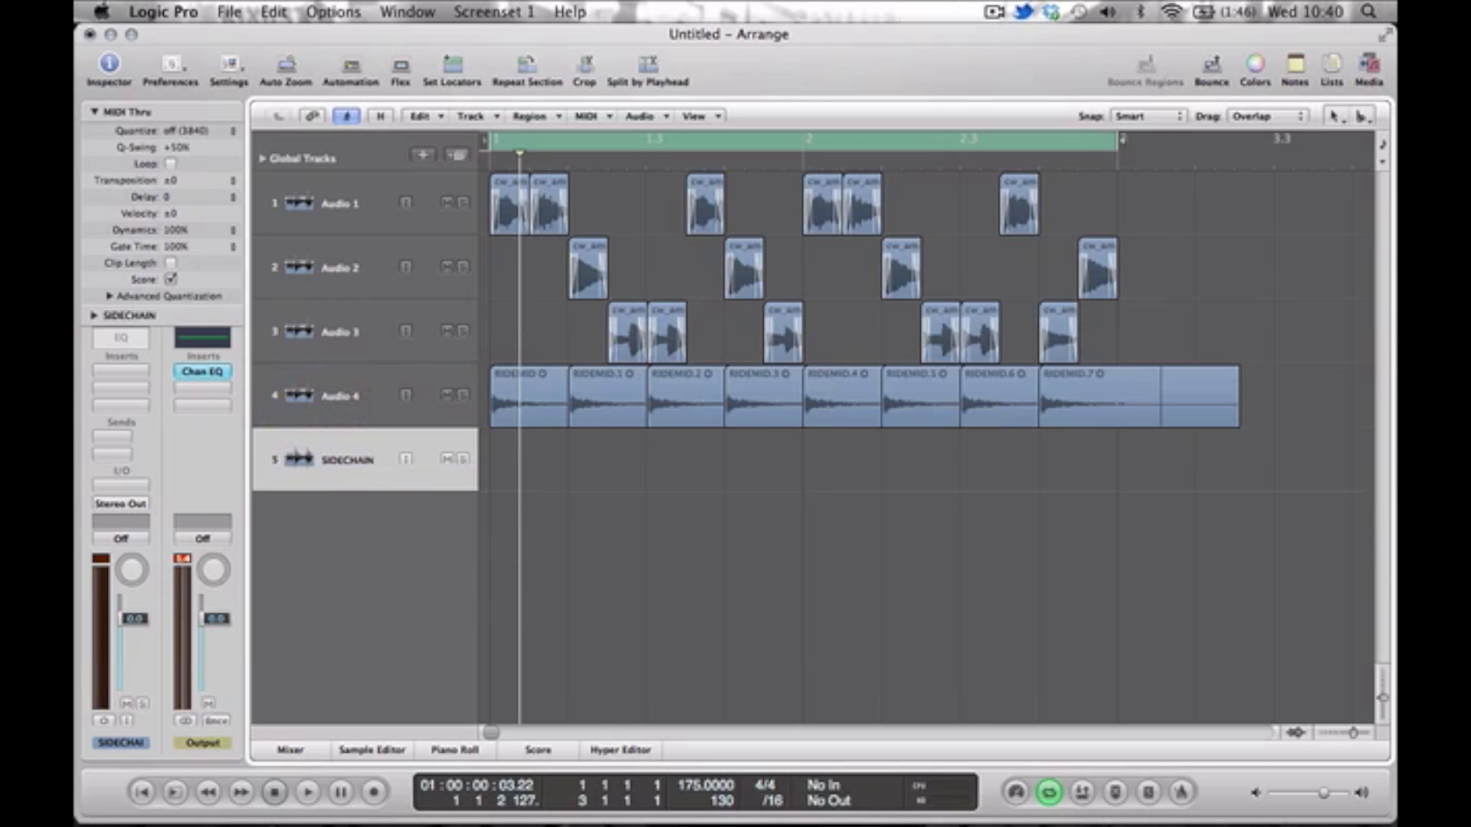
{"action": "left_click", "coordinate": [135, 507]}
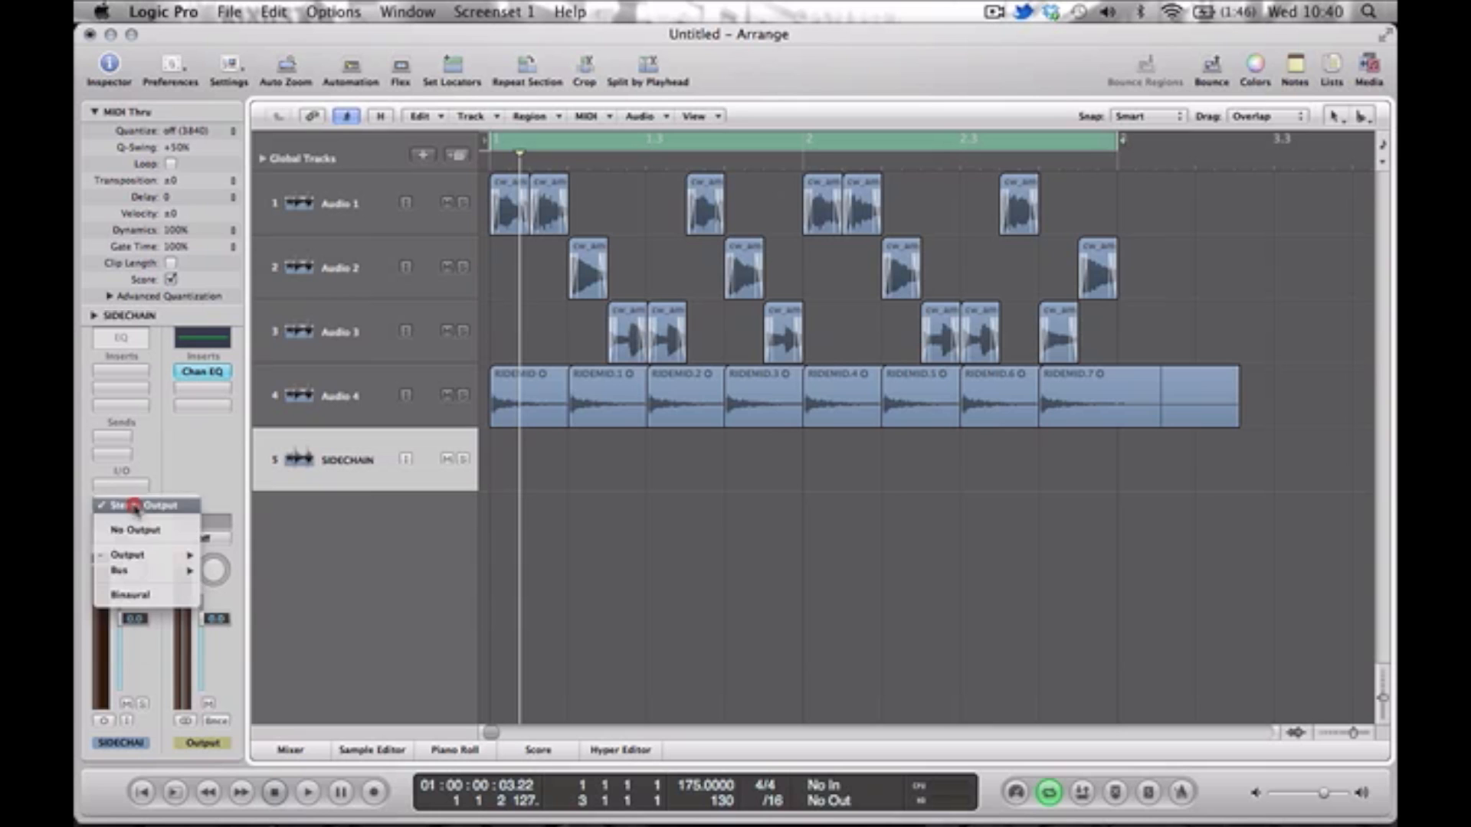
{"action": "left_click", "coordinate": [180, 530]}
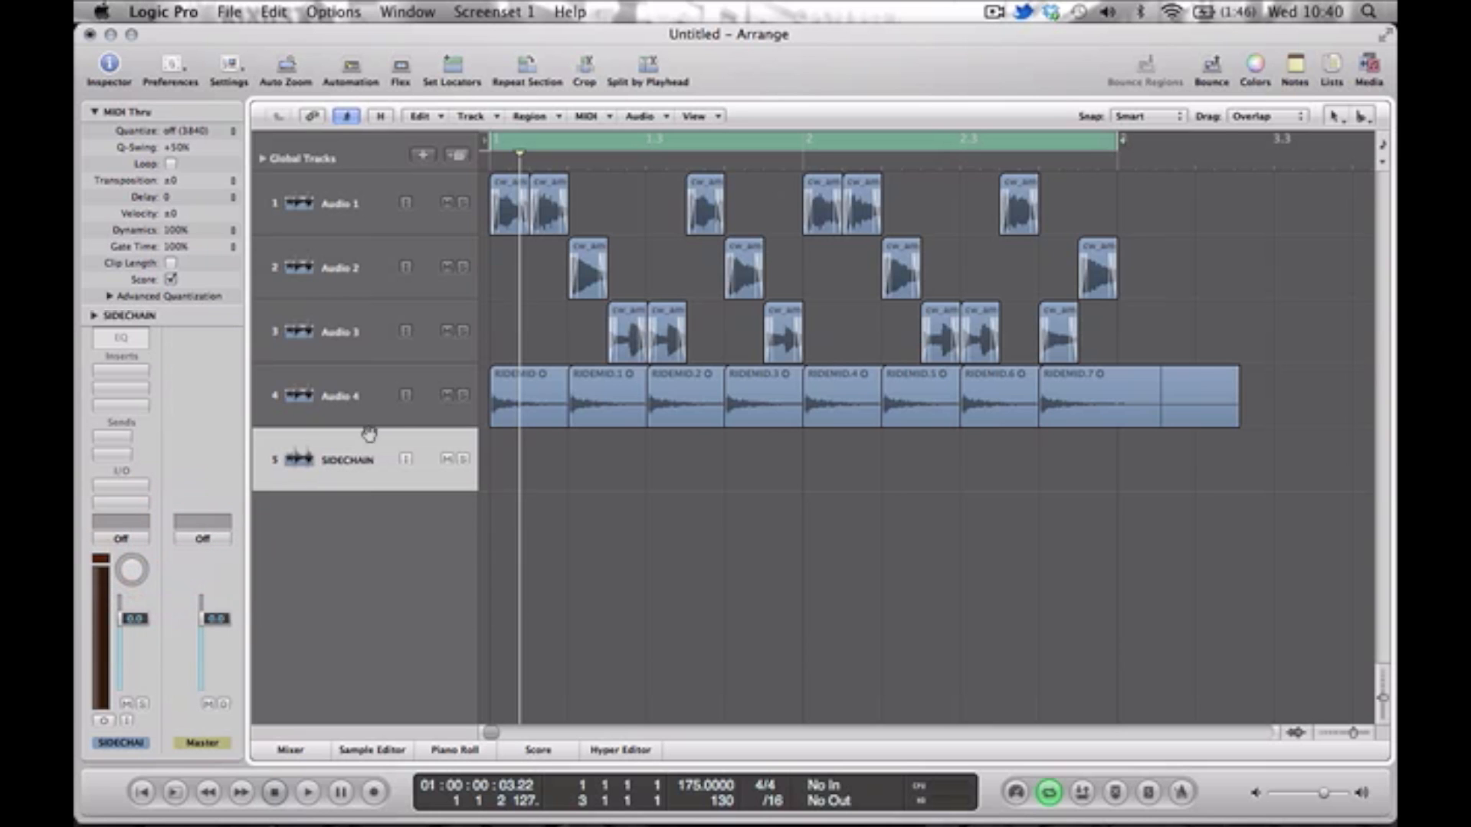
Copy slices from Audio 1 and Audio 2 onto the SIDECHAIN track to build a two-bar trigger pattern, checking it in solo.
{"action": "left_click", "coordinate": [503, 213]}
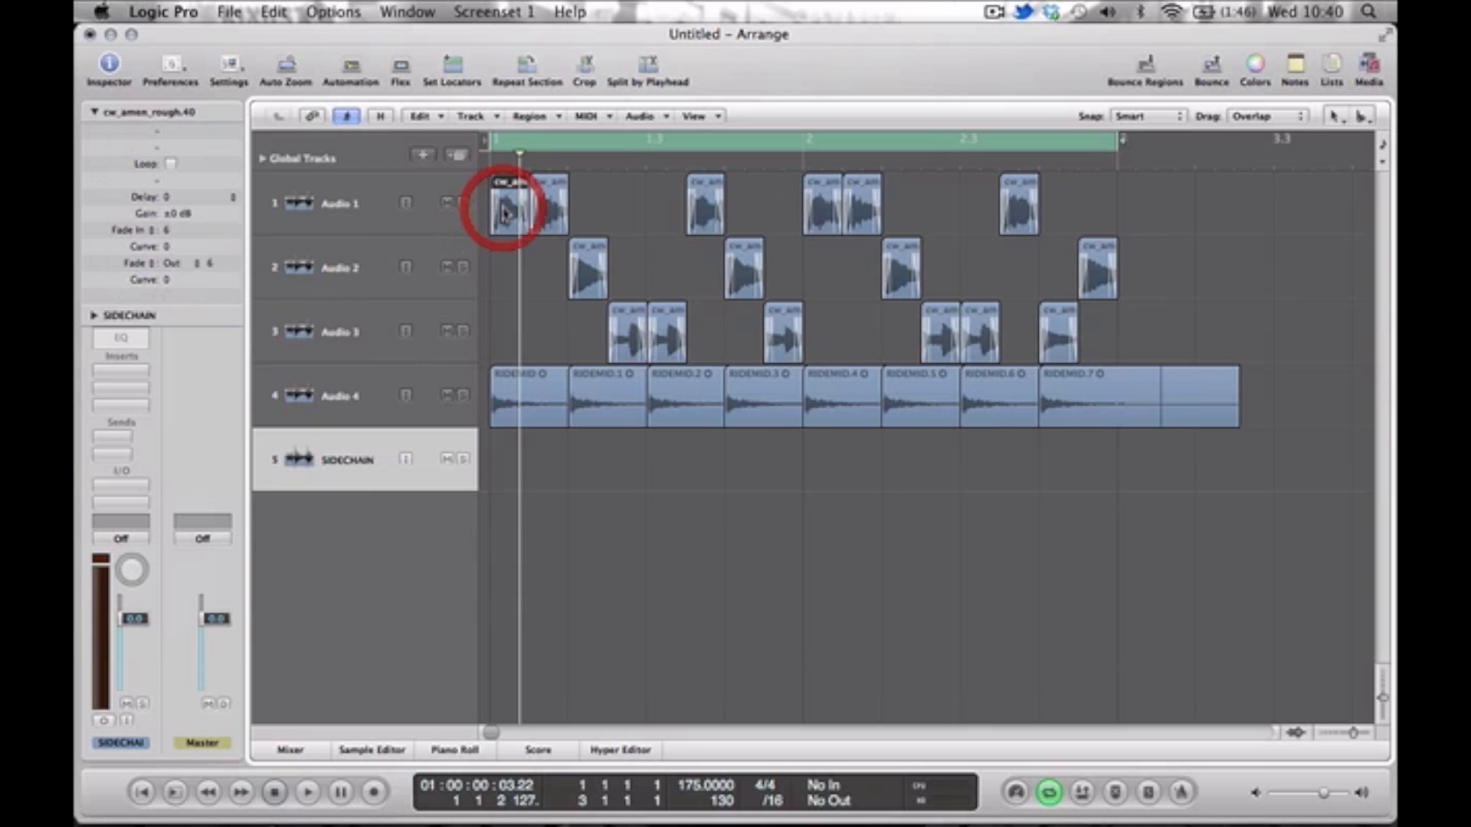
{"action": "left_click_drag", "start_coordinate": [501, 475], "coordinate": [499, 482]}
{"action": "left_click_drag", "start_coordinate": [590, 272], "coordinate": [588, 459]}
{"action": "left_click_drag", "start_coordinate": [700, 212], "coordinate": [702, 464]}
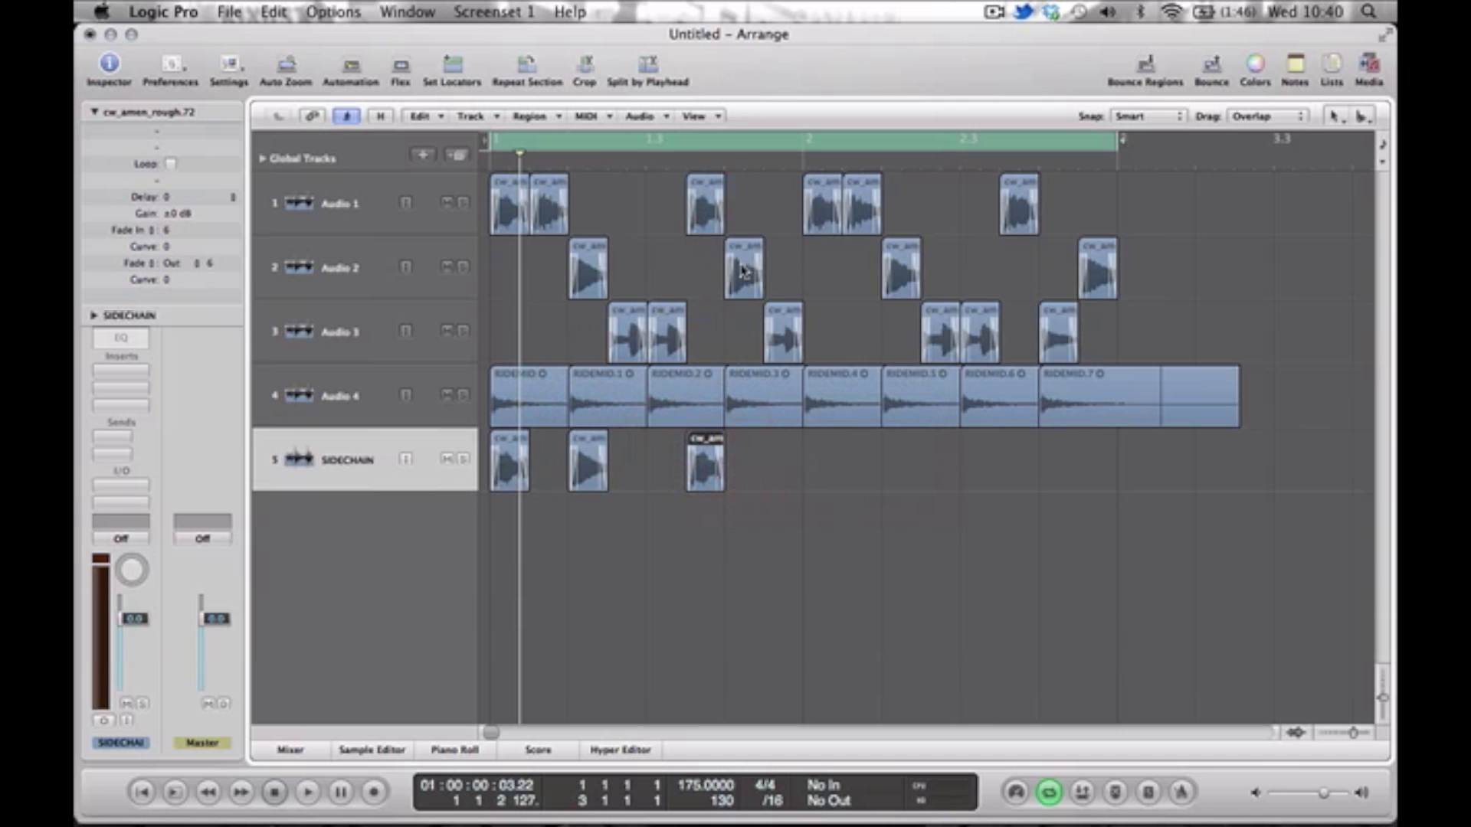
{"action": "left_click_drag", "start_coordinate": [746, 412], "coordinate": [824, 465]}
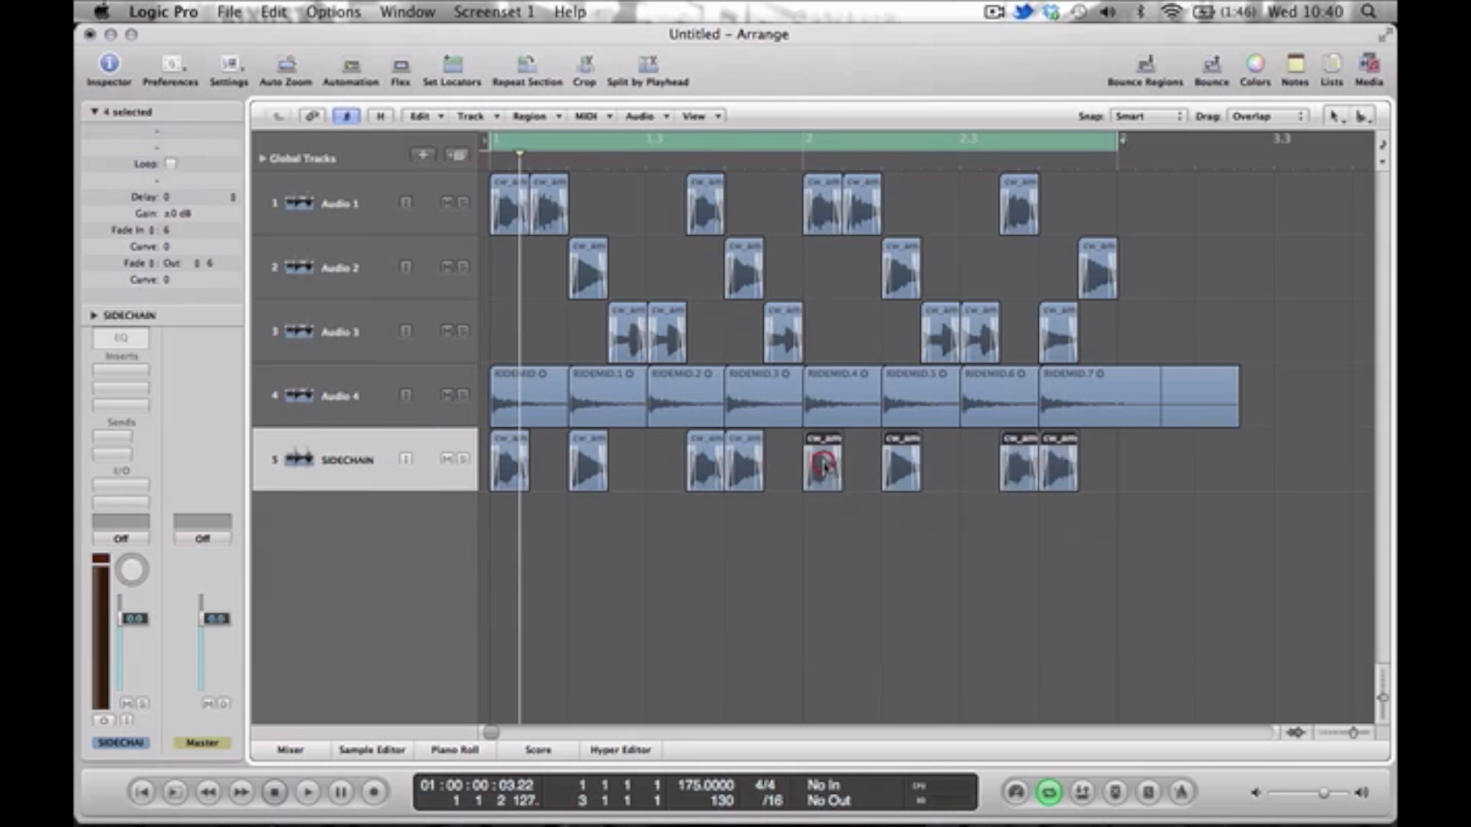
{"action": "left_click", "coordinate": [463, 459]}
Solo Audio 4, insert the Waves C1 comp in stereo, and set its side chain source to Audio 5 - SIDECHAIN.
{"action": "left_click", "coordinate": [462, 395]}
{"action": "left_click", "coordinate": [325, 398]}
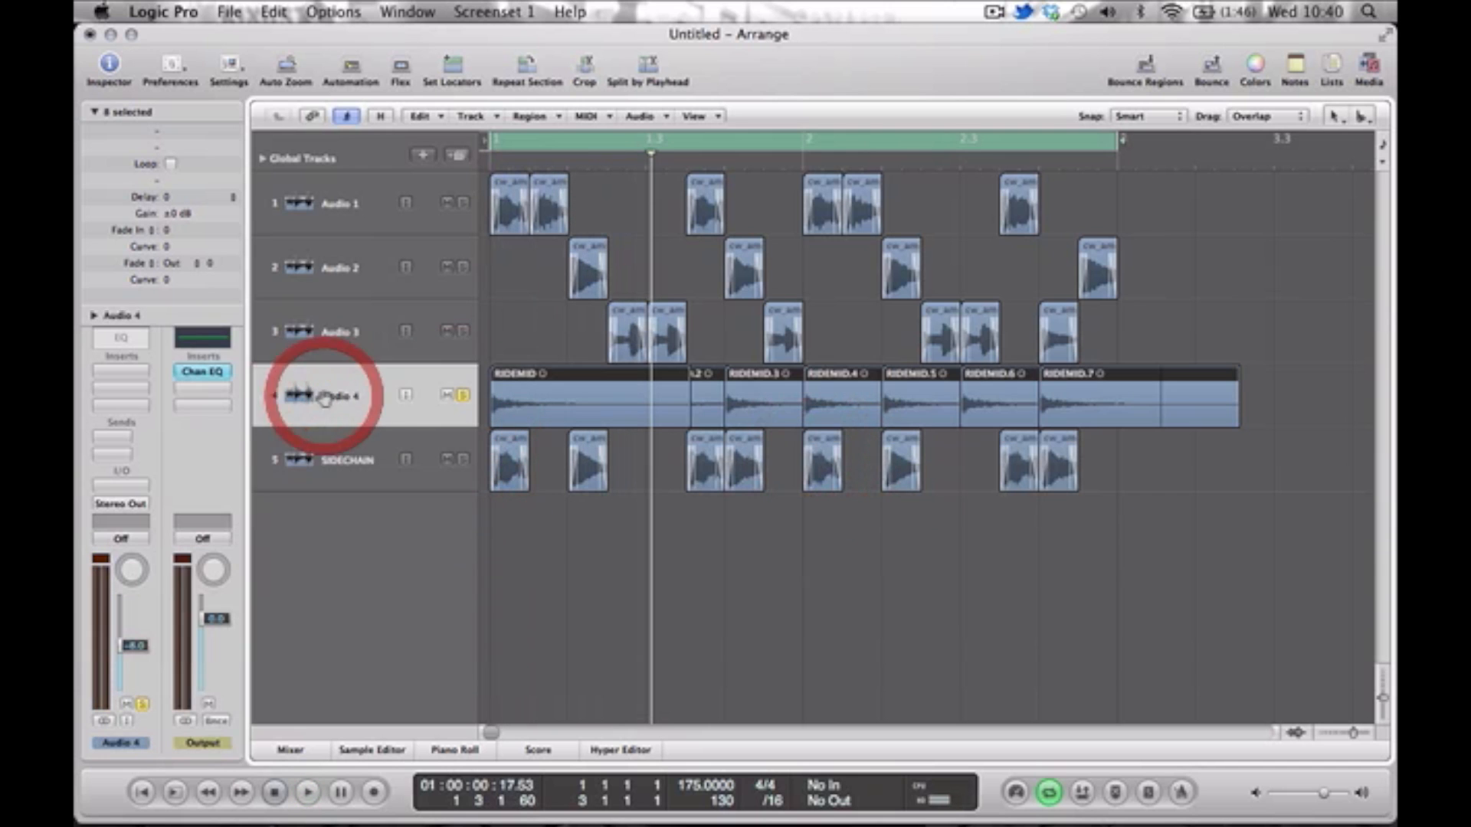
{"action": "left_click", "coordinate": [129, 404]}
{"action": "mouse_move", "coordinate": [191, 625]}
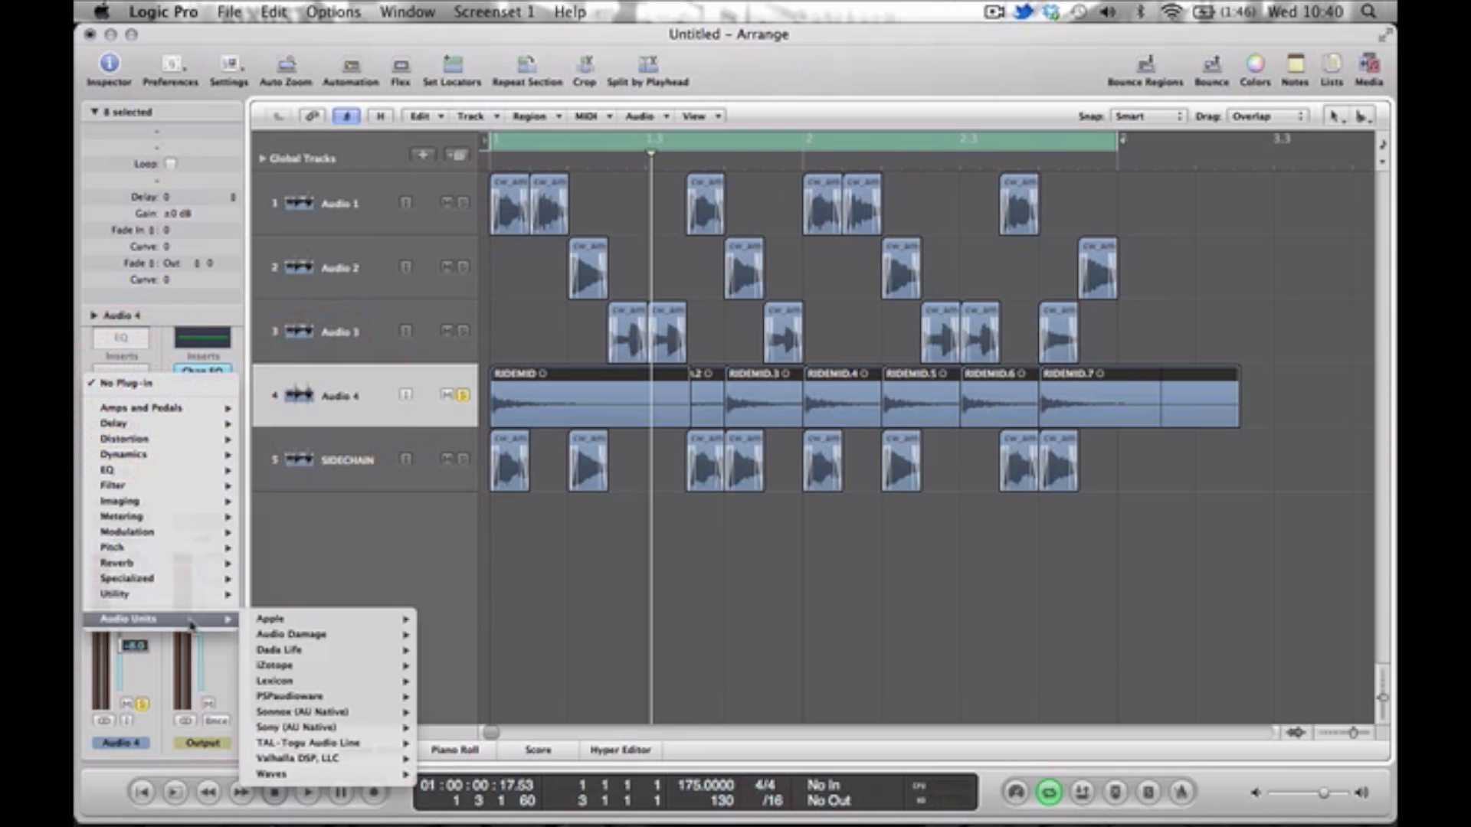
{"action": "mouse_move", "coordinate": [357, 774]}
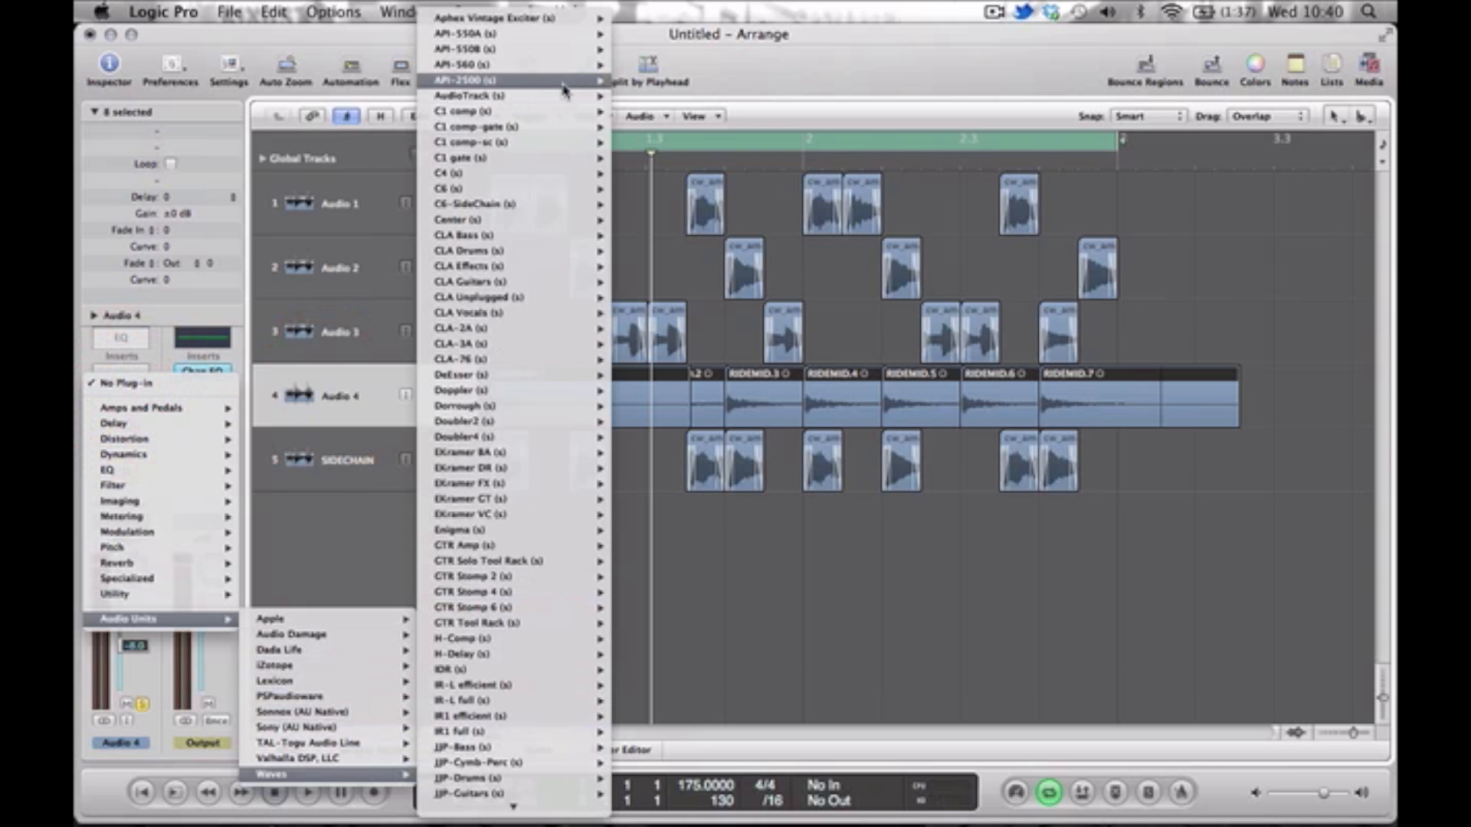
{"action": "left_click", "coordinate": [534, 112]}
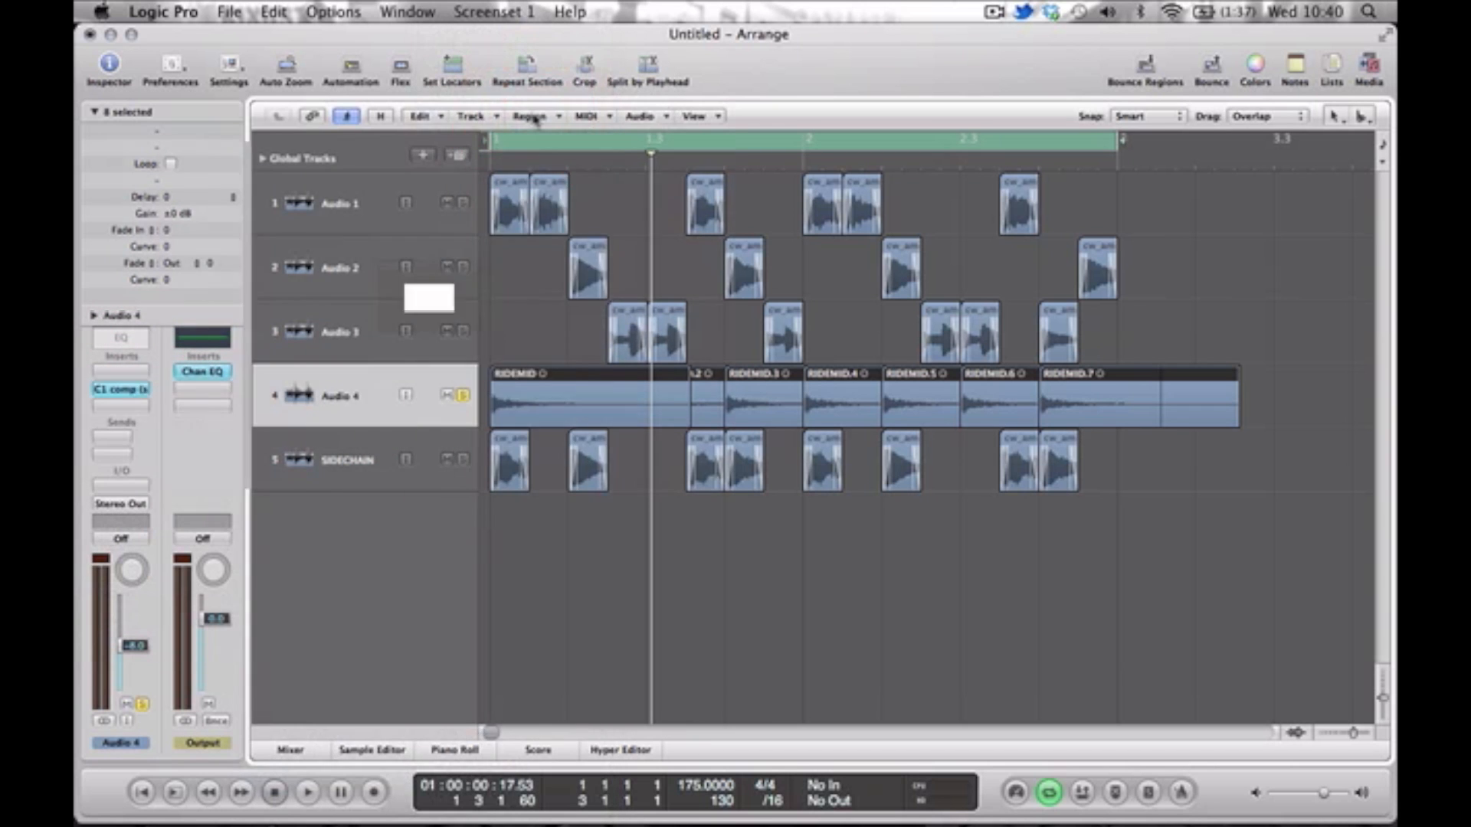
{"action": "left_click", "coordinate": [677, 111]}
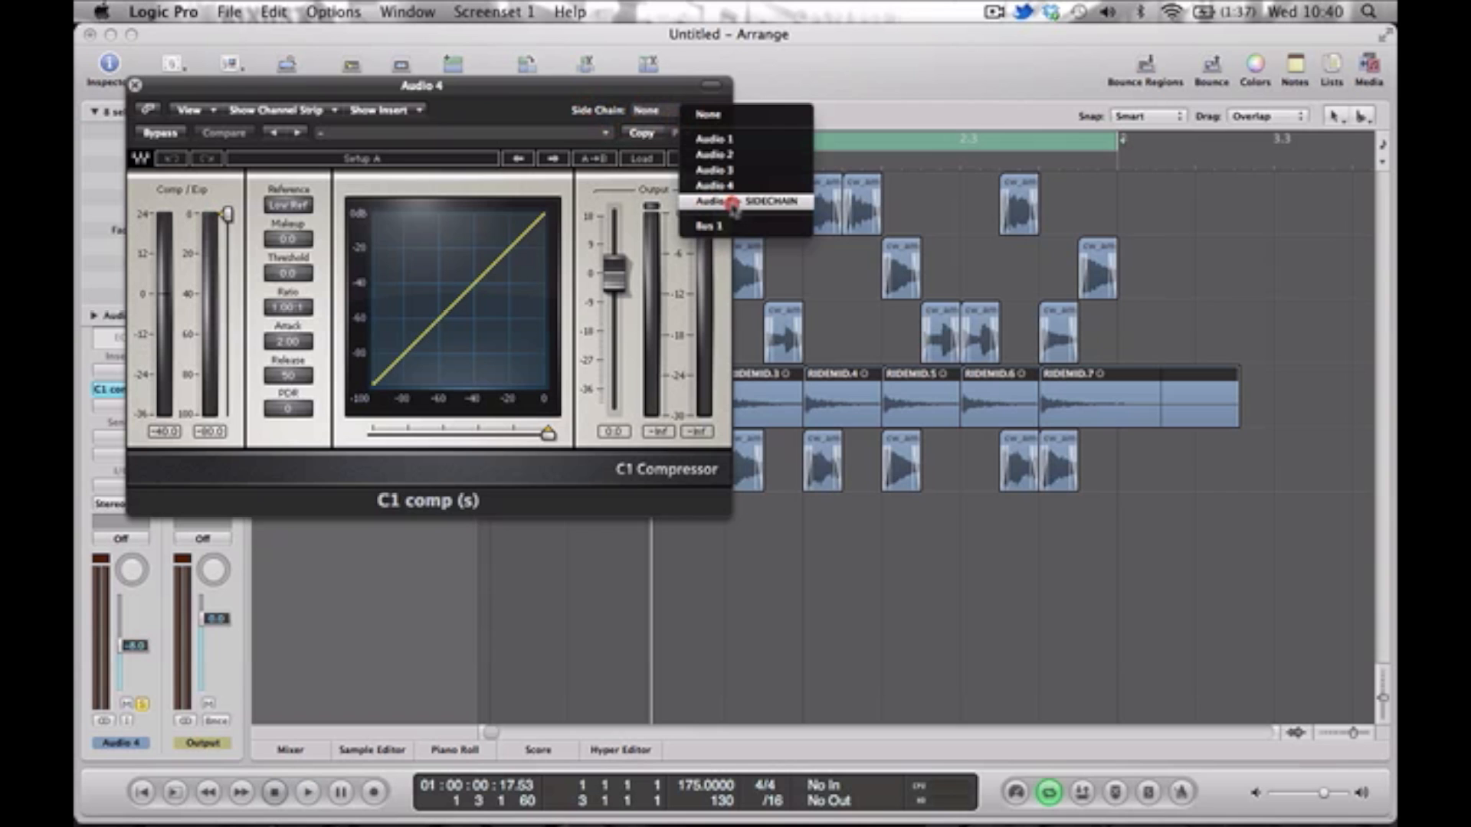
{"action": "left_click", "coordinate": [781, 202]}
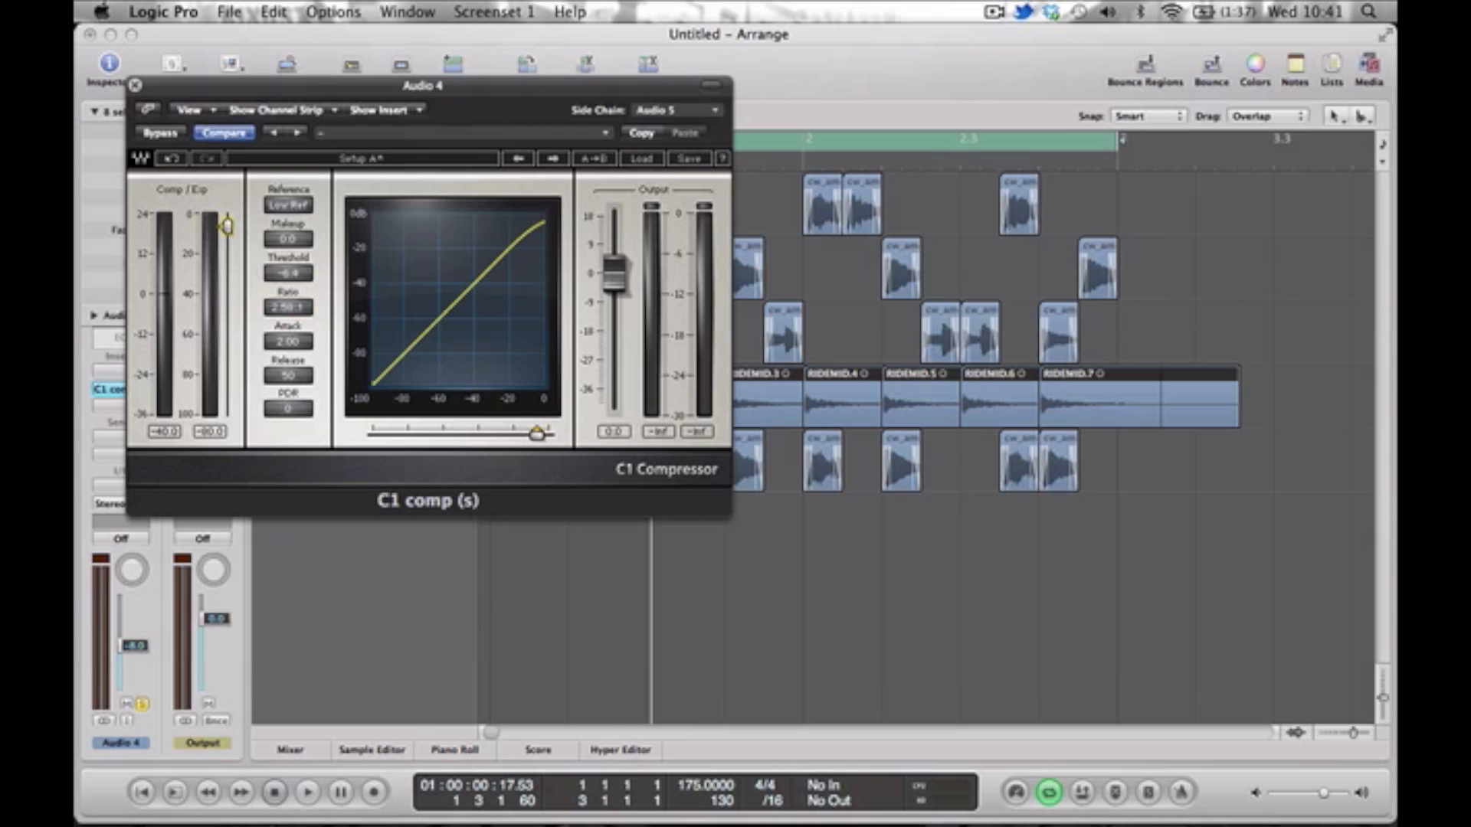
Set the C1 compressor's threshold to -20.7, ratio to 4.26:1 and output to -1.1 while playing the soloed ride.
{"action": "key", "text": "space"}
{"action": "left_click_drag", "start_coordinate": [227, 231], "coordinate": [227, 241]}
{"action": "left_click_drag", "start_coordinate": [271, 309], "coordinate": [272, 285]}
{"action": "left_click_drag", "start_coordinate": [227, 242], "coordinate": [227, 255]}
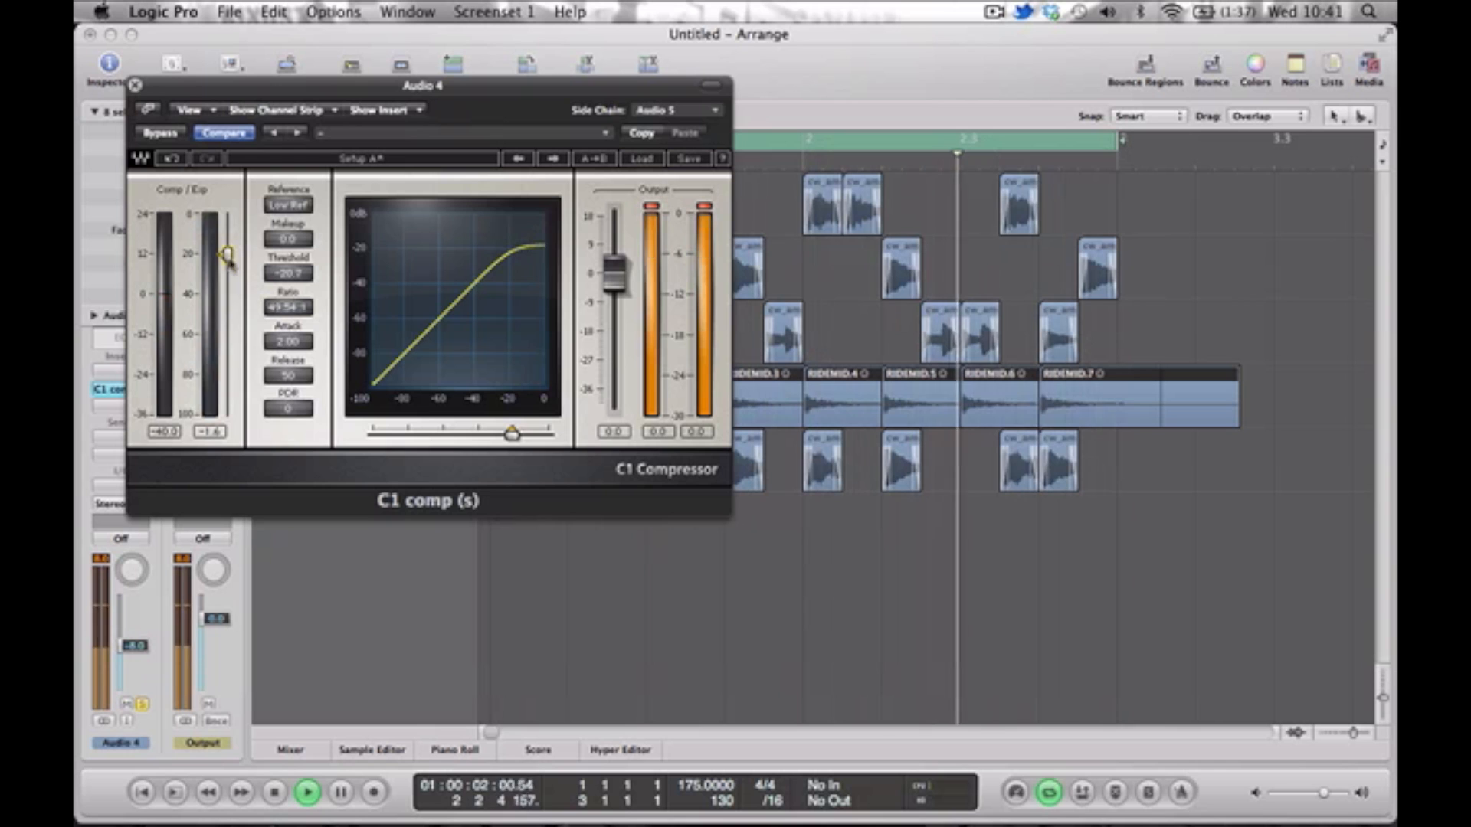
{"action": "left_click_drag", "start_coordinate": [276, 308], "coordinate": [276, 316]}
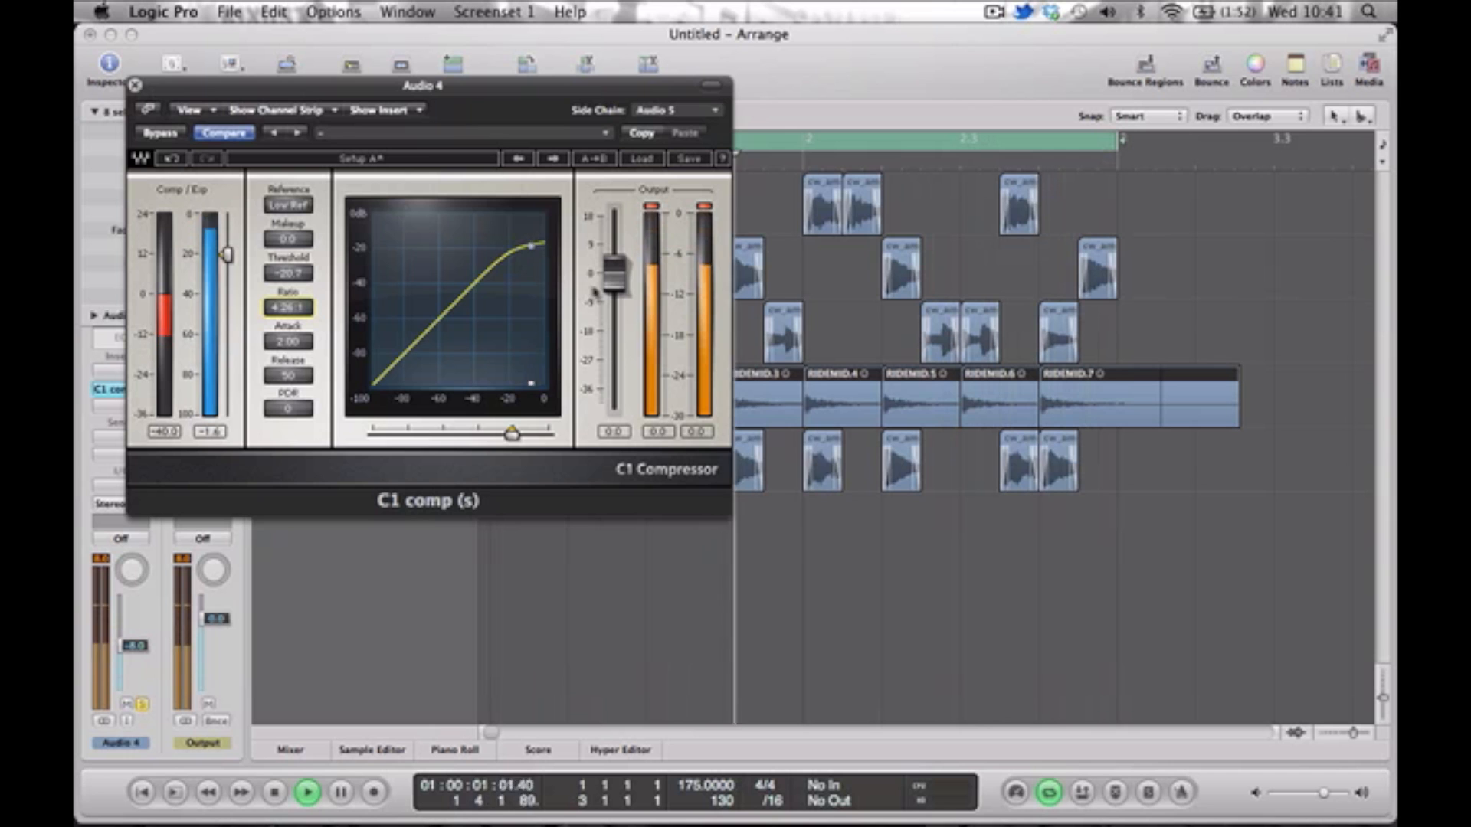
{"action": "left_click_drag", "start_coordinate": [614, 274], "coordinate": [614, 279]}
{"action": "left_click", "coordinate": [653, 219]}
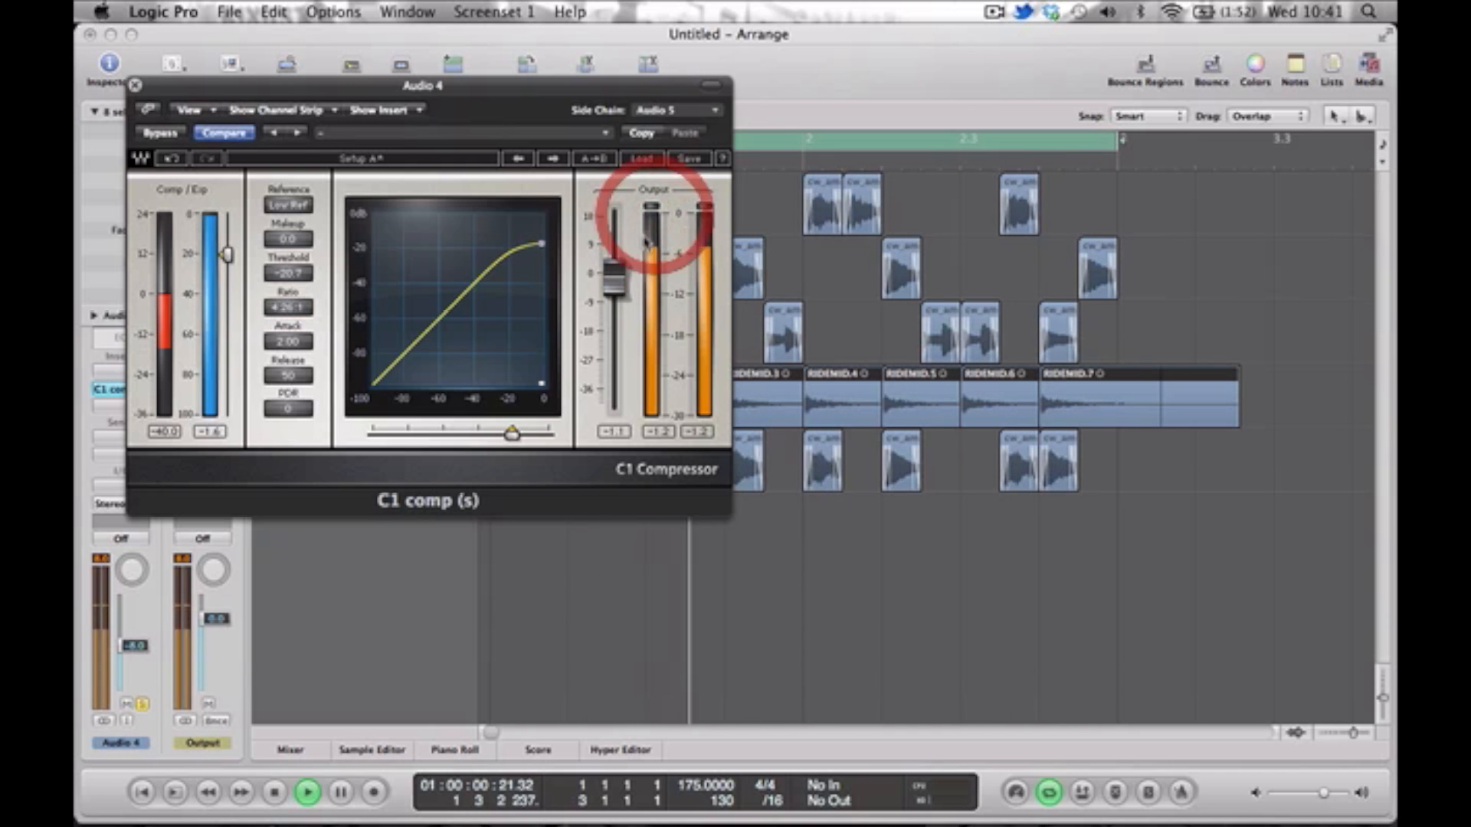
{"action": "left_click", "coordinate": [135, 85]}
{"action": "key", "text": "space"}
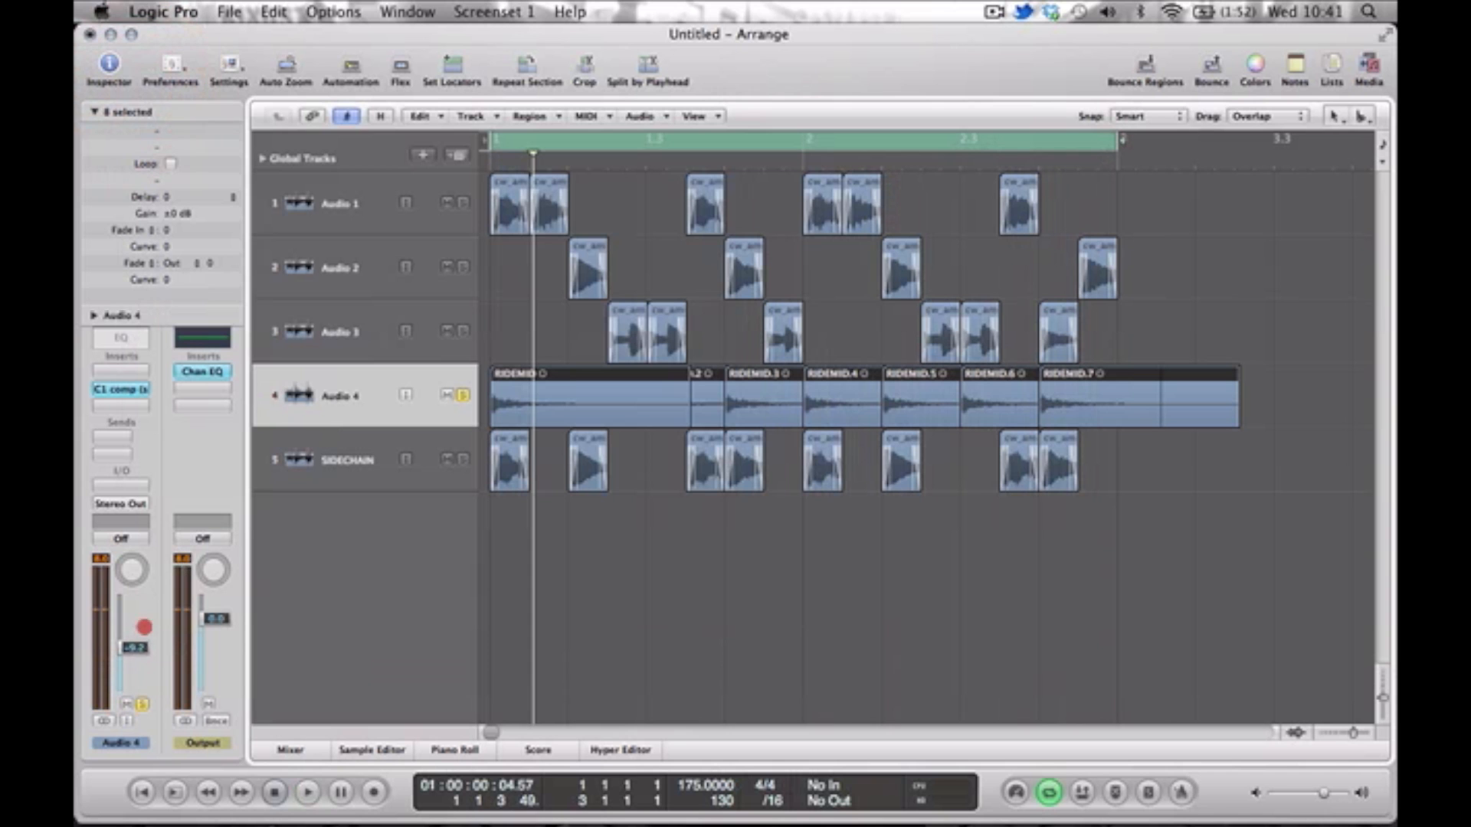
Unsolo Audio 4 and set its fader to -7.6 dB while listening to the full mix.
{"action": "left_click", "coordinate": [143, 703]}
{"action": "key", "text": "space"}
{"action": "left_click_drag", "start_coordinate": [143, 677], "coordinate": [143, 675]}
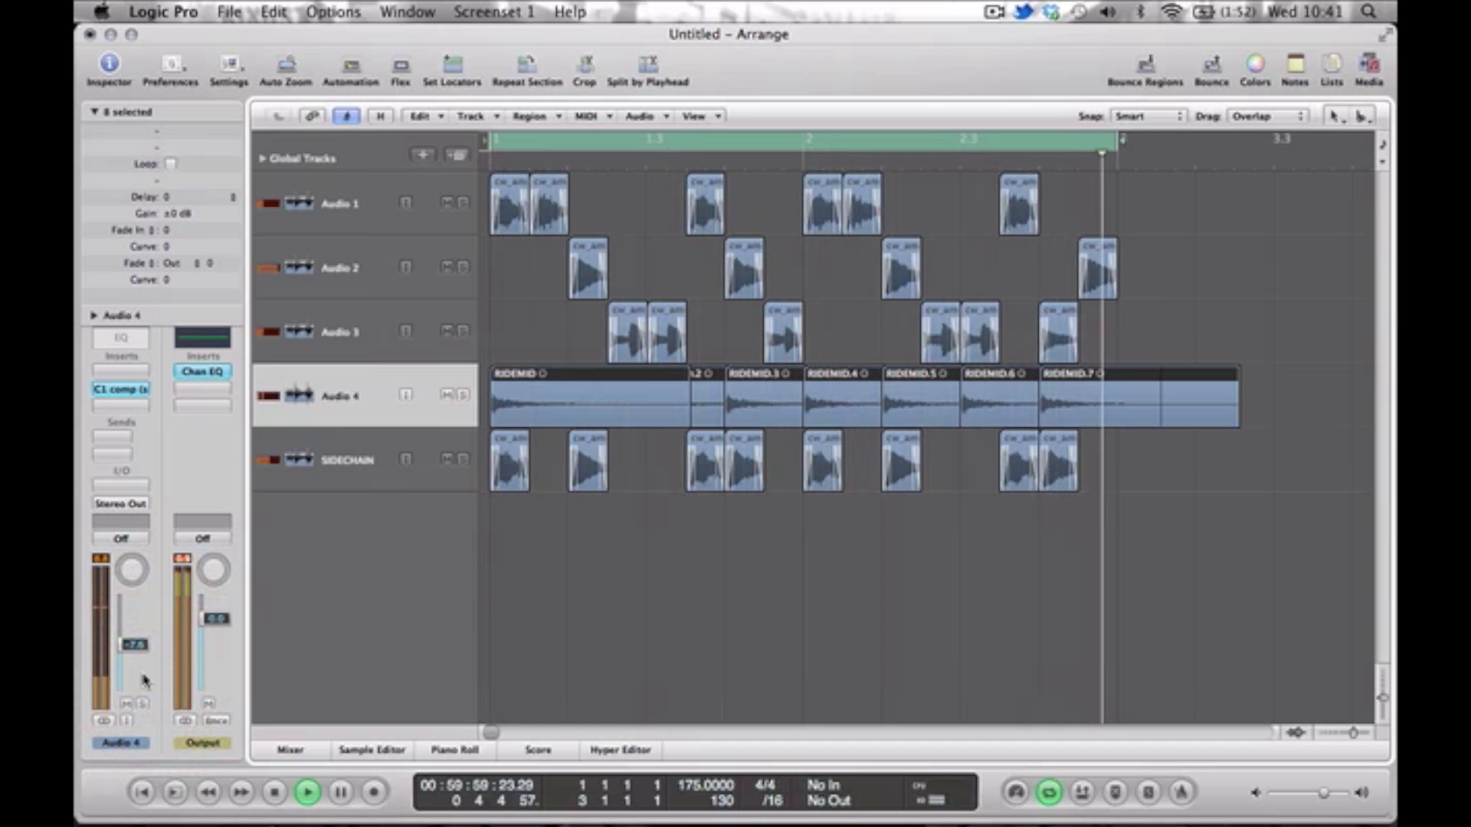
{"action": "key", "text": "space"}
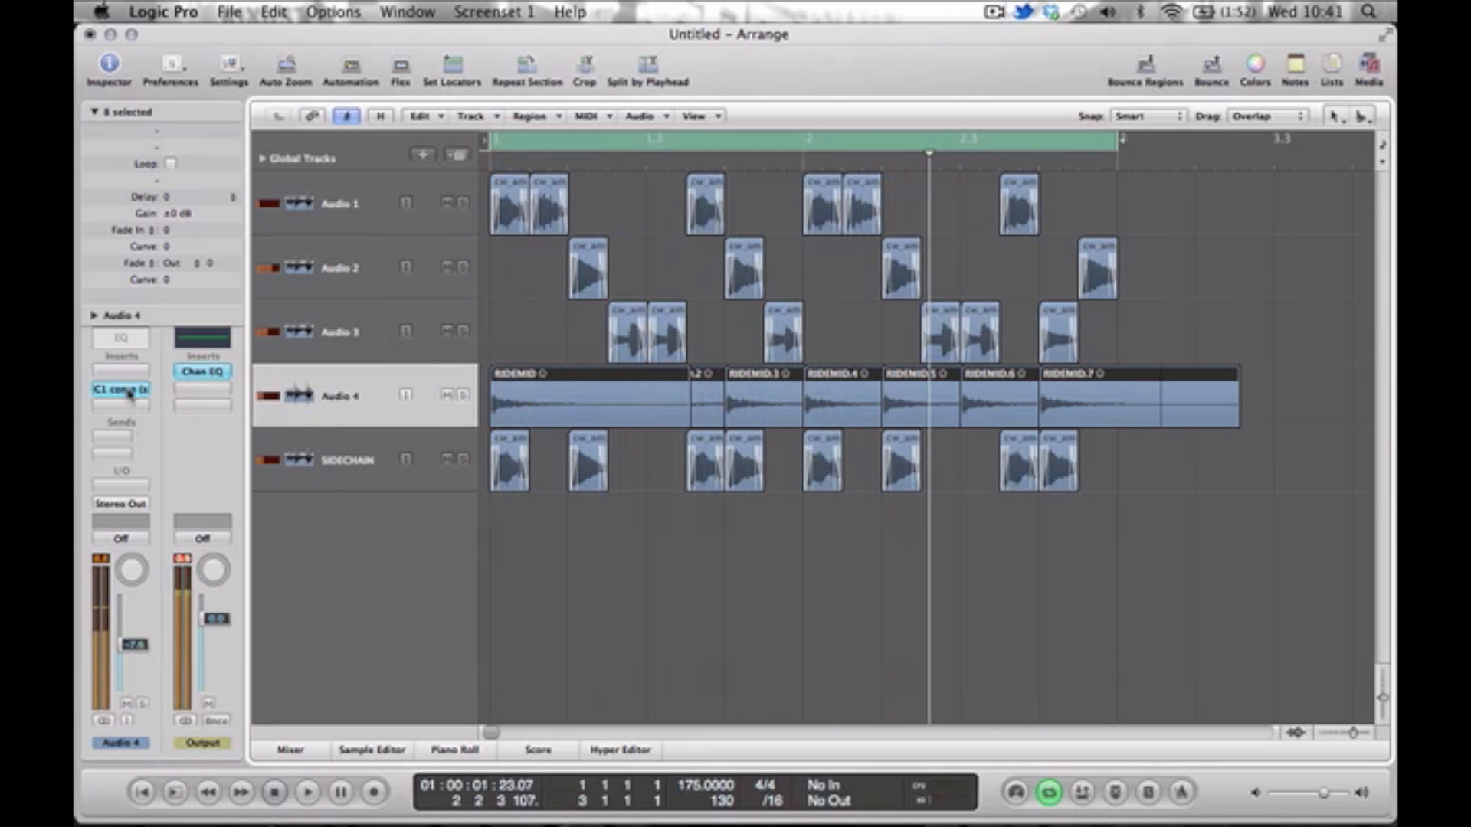
Compare the full mix with the C1 compressor on Audio 4 bypassed and re-enabled.
{"action": "key", "text": "space"}
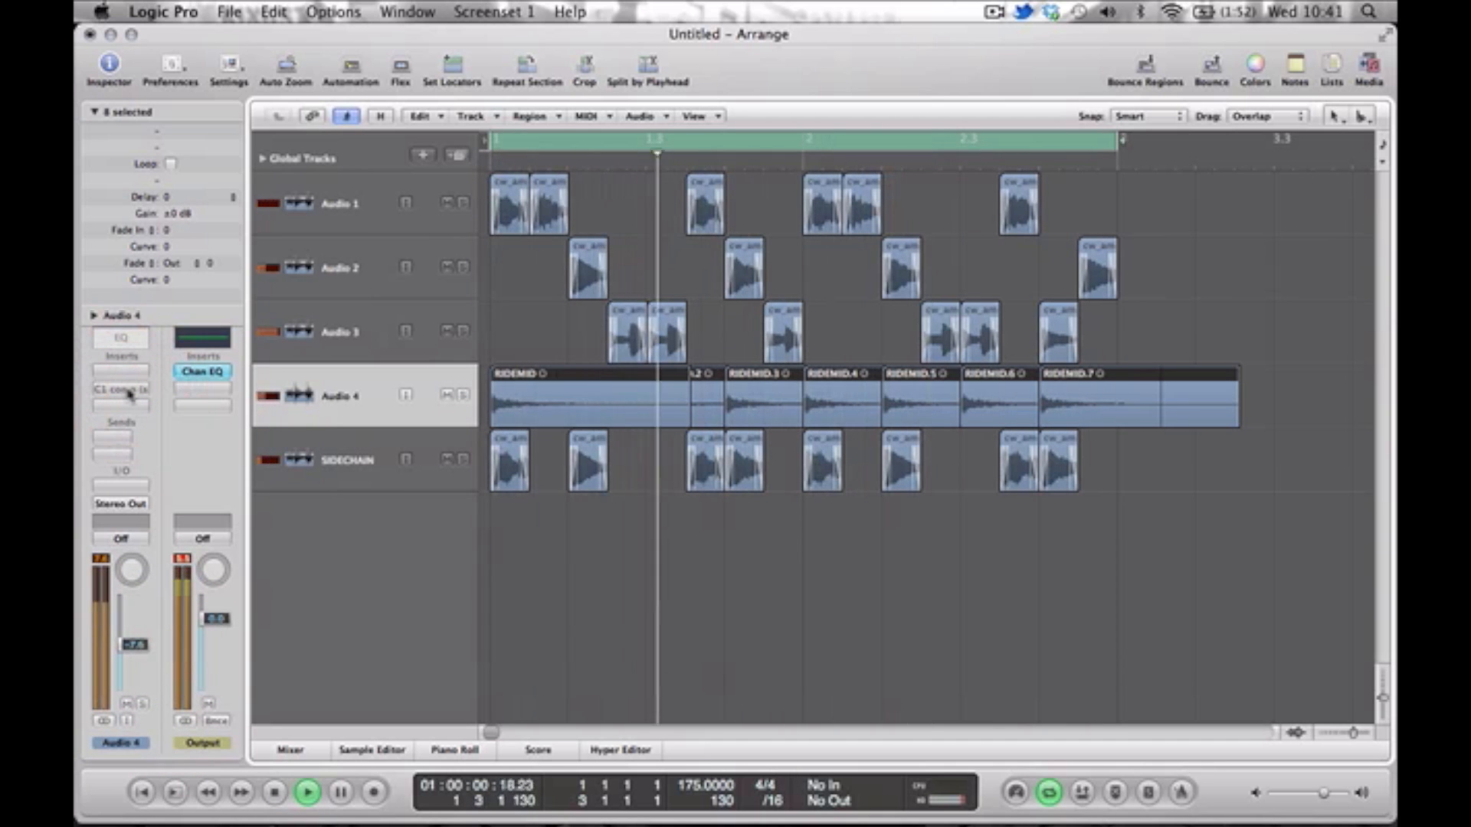
{"action": "left_click", "coordinate": [121, 389], "text": "alt"}
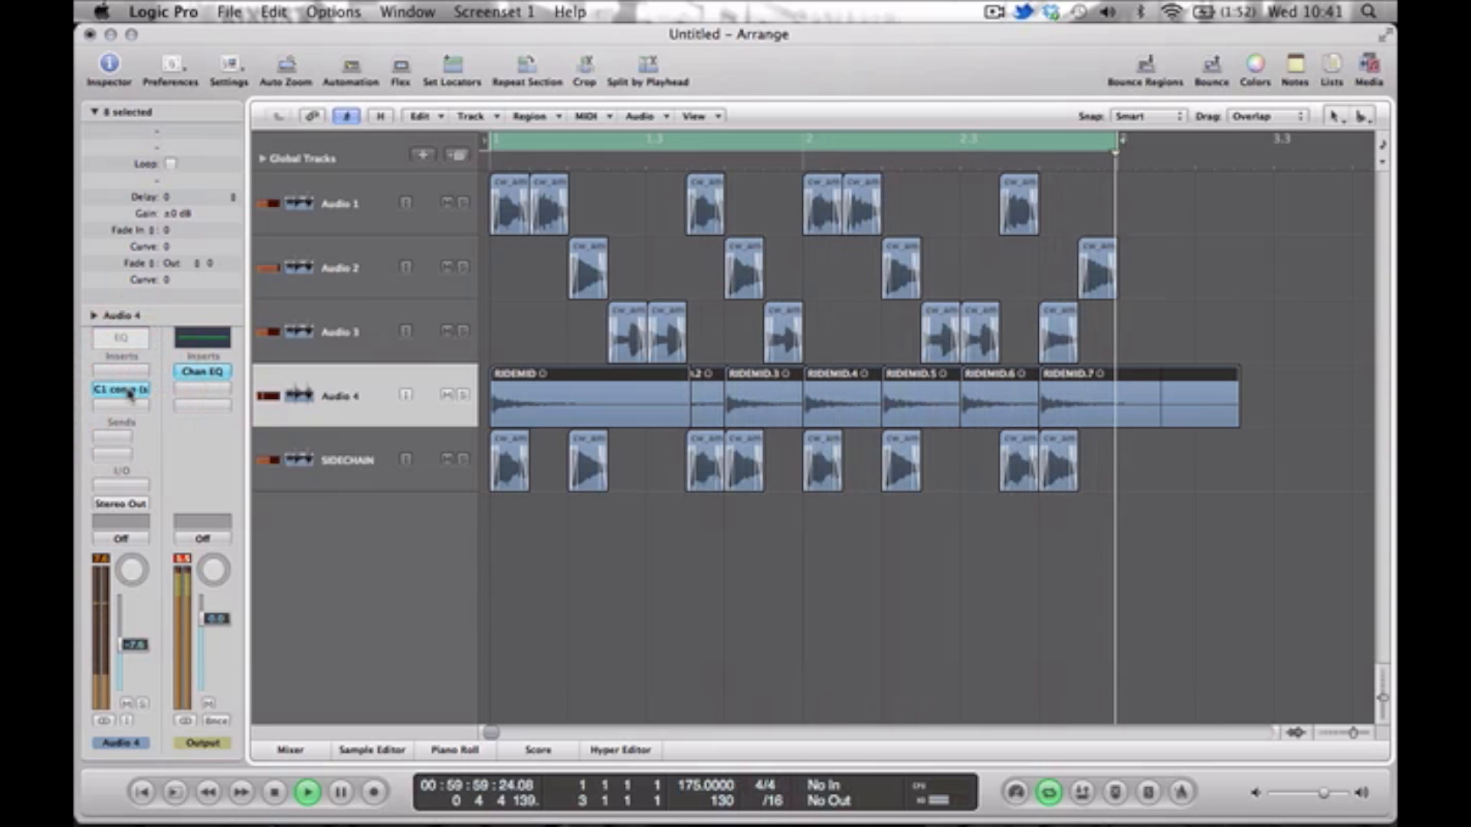
{"action": "left_click", "coordinate": [324, 562]}
{"action": "key", "text": "space"}
{"action": "left_click", "coordinate": [370, 532]}
Add a Channel EQ to Audio 4 with a 24 dB/Oct low cut at 310 Hz while playing it soloed.
{"action": "double_click", "coordinate": [148, 334]}
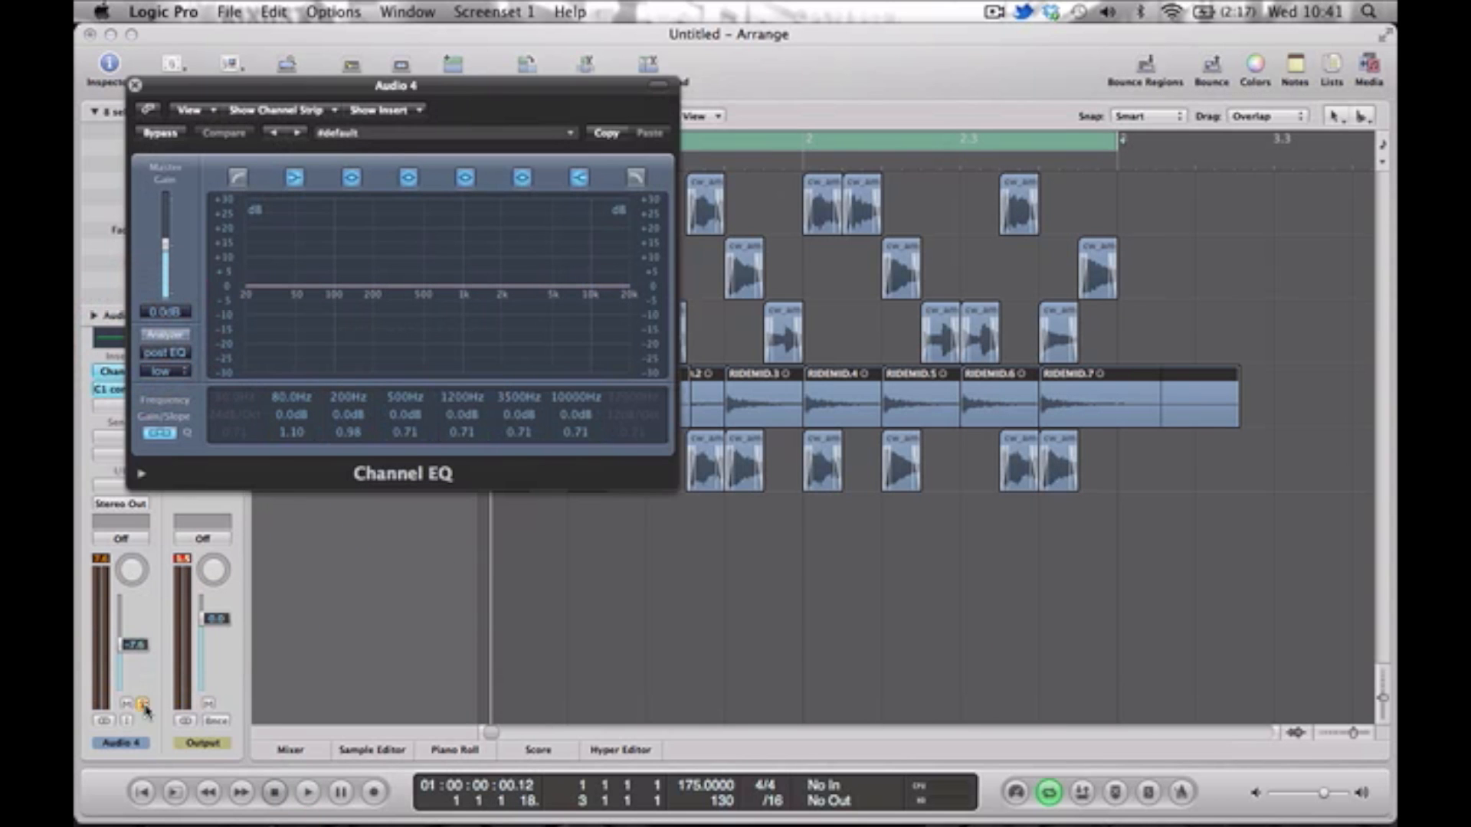
{"action": "key", "text": "space"}
{"action": "left_click", "coordinate": [238, 178]}
{"action": "left_click_drag", "start_coordinate": [277, 321], "coordinate": [408, 323]}
{"action": "left_click_drag", "start_coordinate": [409, 320], "coordinate": [414, 315]}
{"action": "key", "text": "space"}
Unsolo Audio 4, close its EQ, and fine-tune its fader against the full mix.
{"action": "left_click", "coordinate": [141, 704]}
{"action": "key", "text": "space"}
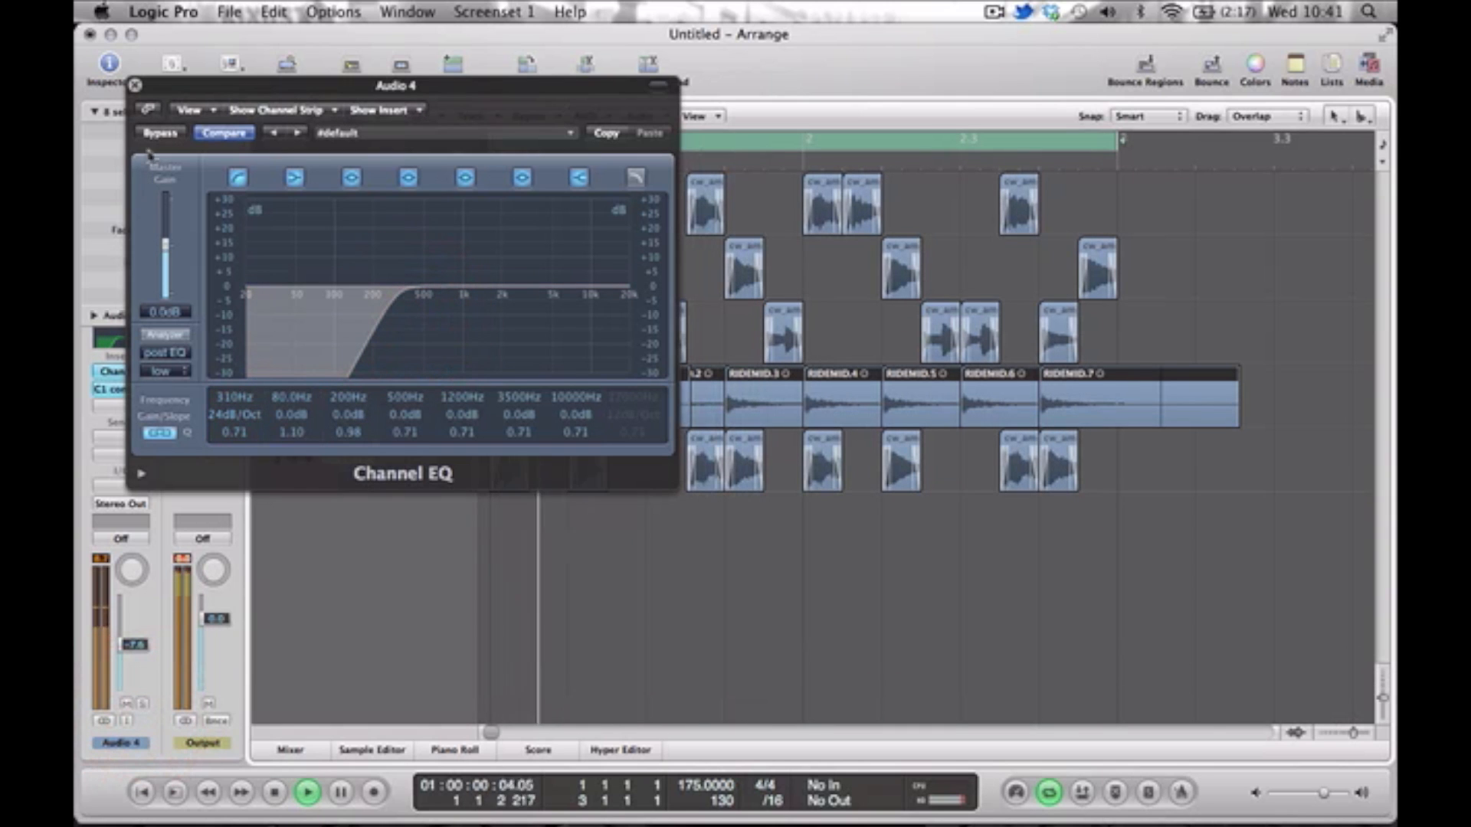
{"action": "left_click", "coordinate": [136, 85]}
{"action": "mouse_move", "coordinate": [136, 642]}
{"action": "left_mouse_down"}
{"action": "mouse_move", "coordinate": [139, 626]}
{"action": "mouse_move", "coordinate": [135, 644]}
{"action": "left_mouse_up"}
{"action": "key", "text": "space"}
Create audio track Audio 6 below SIDECHAIN, search for "hi hat" samples, and import Alchemist HiHat 7.wav.
{"action": "left_click", "coordinate": [350, 481]}
{"action": "double_click", "coordinate": [352, 501]}
{"action": "key", "text": "shift+super+i"}
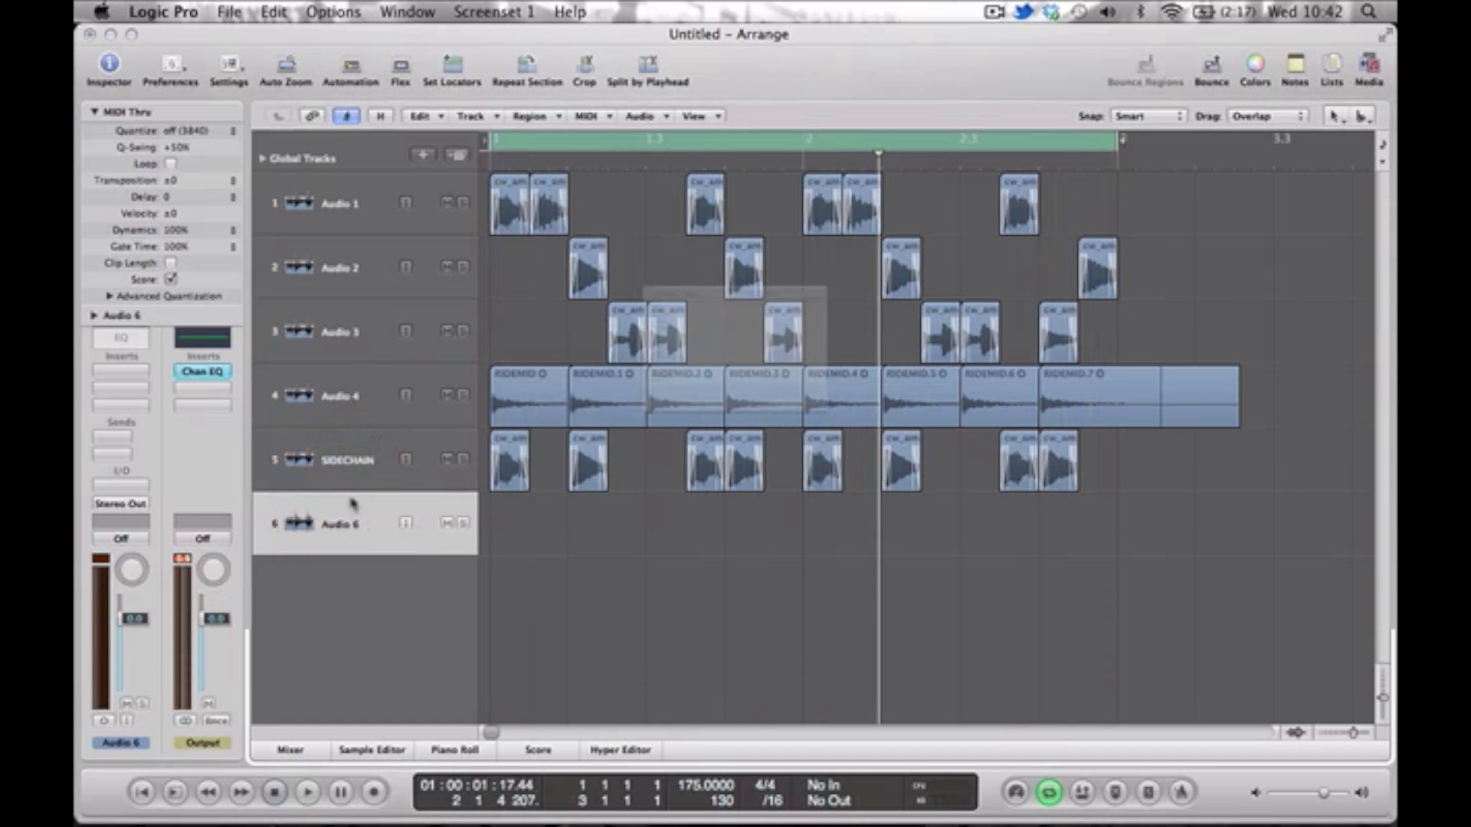
{"action": "type", "text": "hi hat"}
{"action": "scroll", "coordinate": [854, 342], "scroll_direction": "down", "scroll_amount": 10}
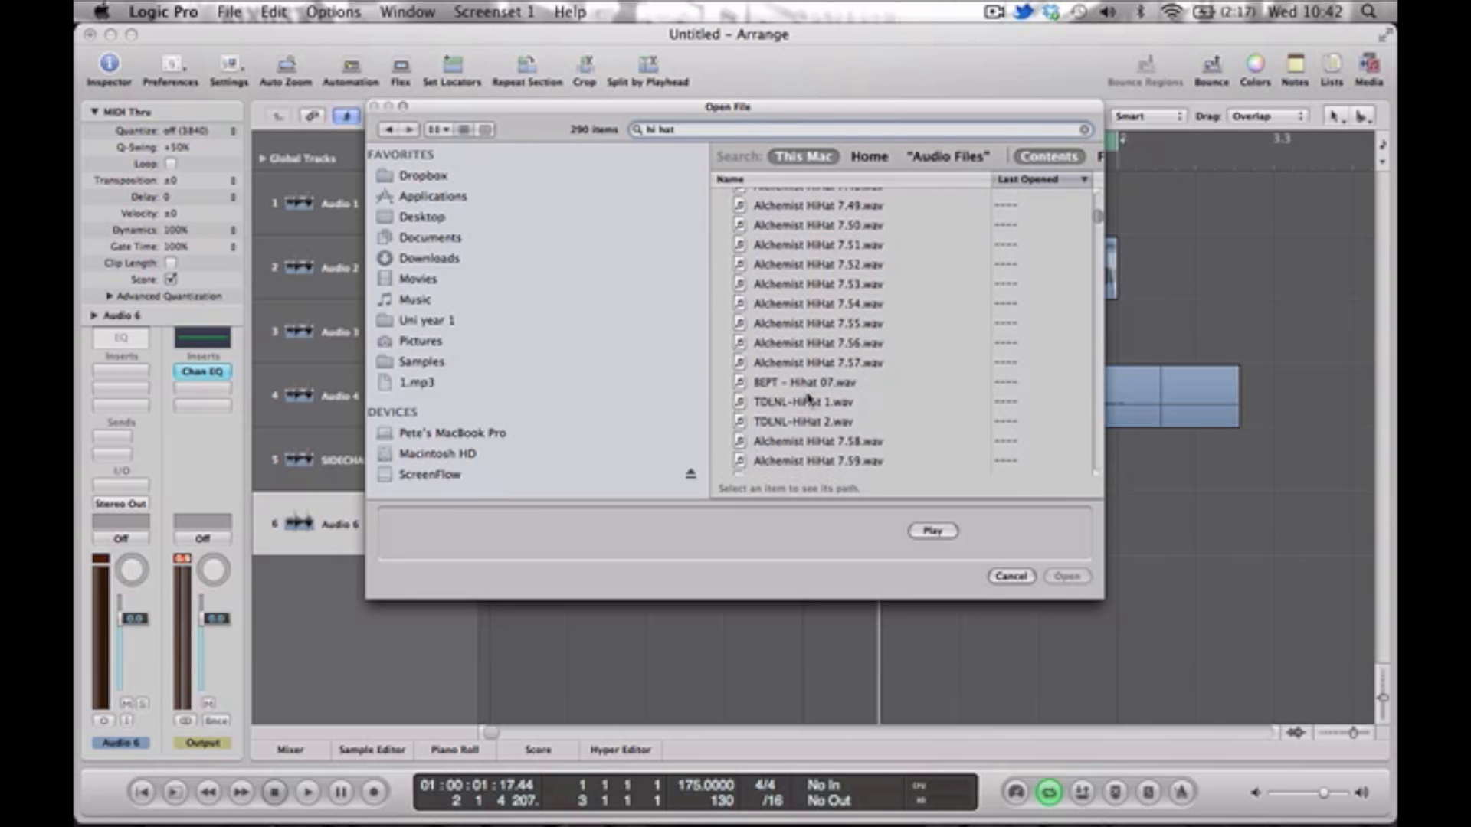
{"action": "left_click", "coordinate": [808, 384]}
{"action": "left_click", "coordinate": [930, 532]}
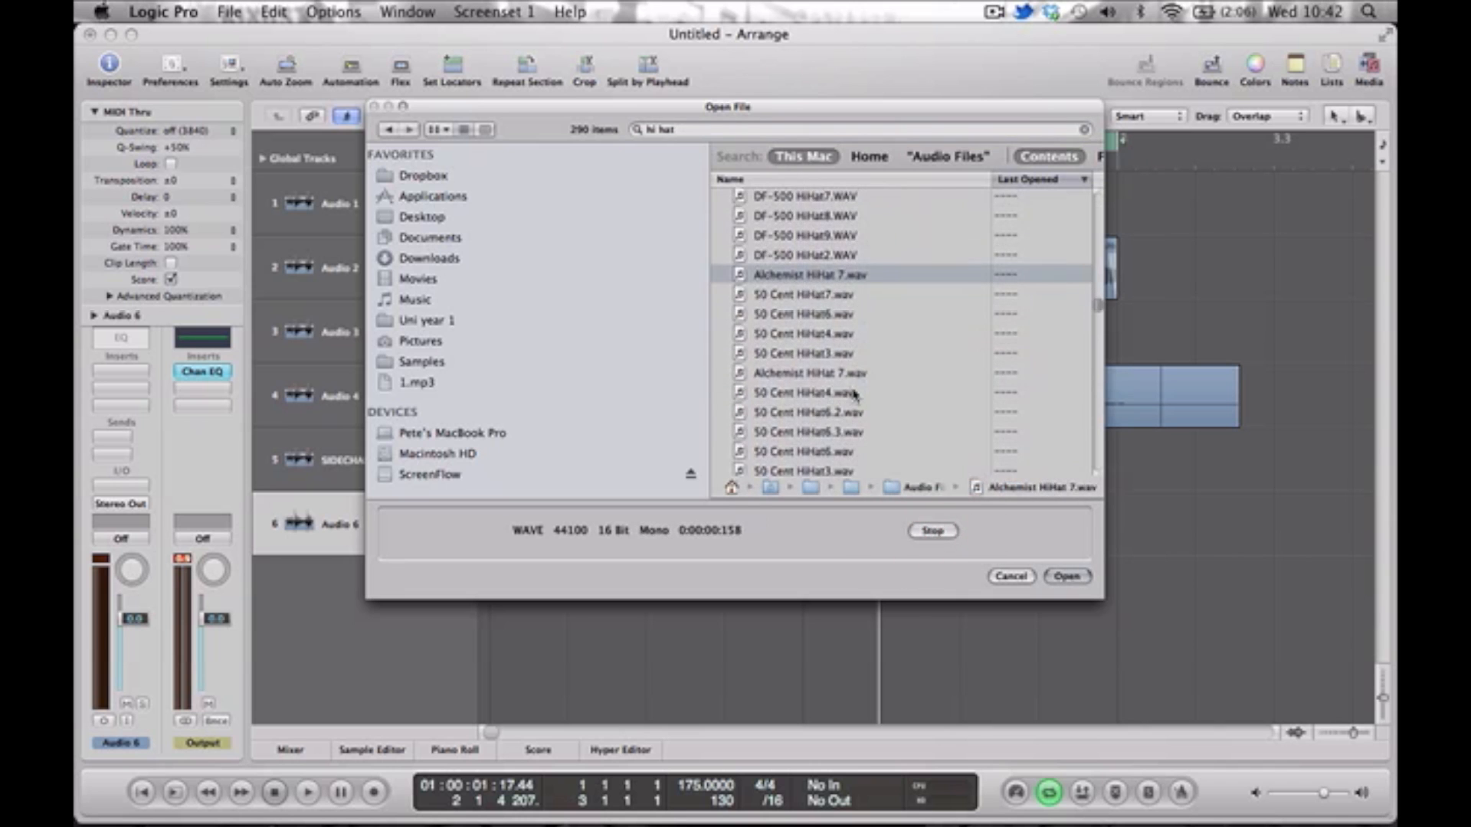
{"action": "key", "text": "Return"}
Place the hi-hat at the start of Audio 6, copy it on every eighth note across the two-bar loop, and play it.
{"action": "left_click_drag", "start_coordinate": [826, 541], "coordinate": [410, 542]}
{"action": "left_click_drag", "start_coordinate": [509, 538], "coordinate": [645, 527], "text": "alt"}
{"action": "left_click", "coordinate": [470, 535]}
{"action": "left_click_drag", "start_coordinate": [502, 532], "coordinate": [661, 530], "text": "alt"}
{"action": "mouse_move", "coordinate": [837, 550]}
{"action": "left_mouse_down"}
{"action": "mouse_move", "coordinate": [561, 557]}
{"action": "mouse_move", "coordinate": [825, 530]}
{"action": "left_mouse_up"}
{"action": "key", "text": "space"}
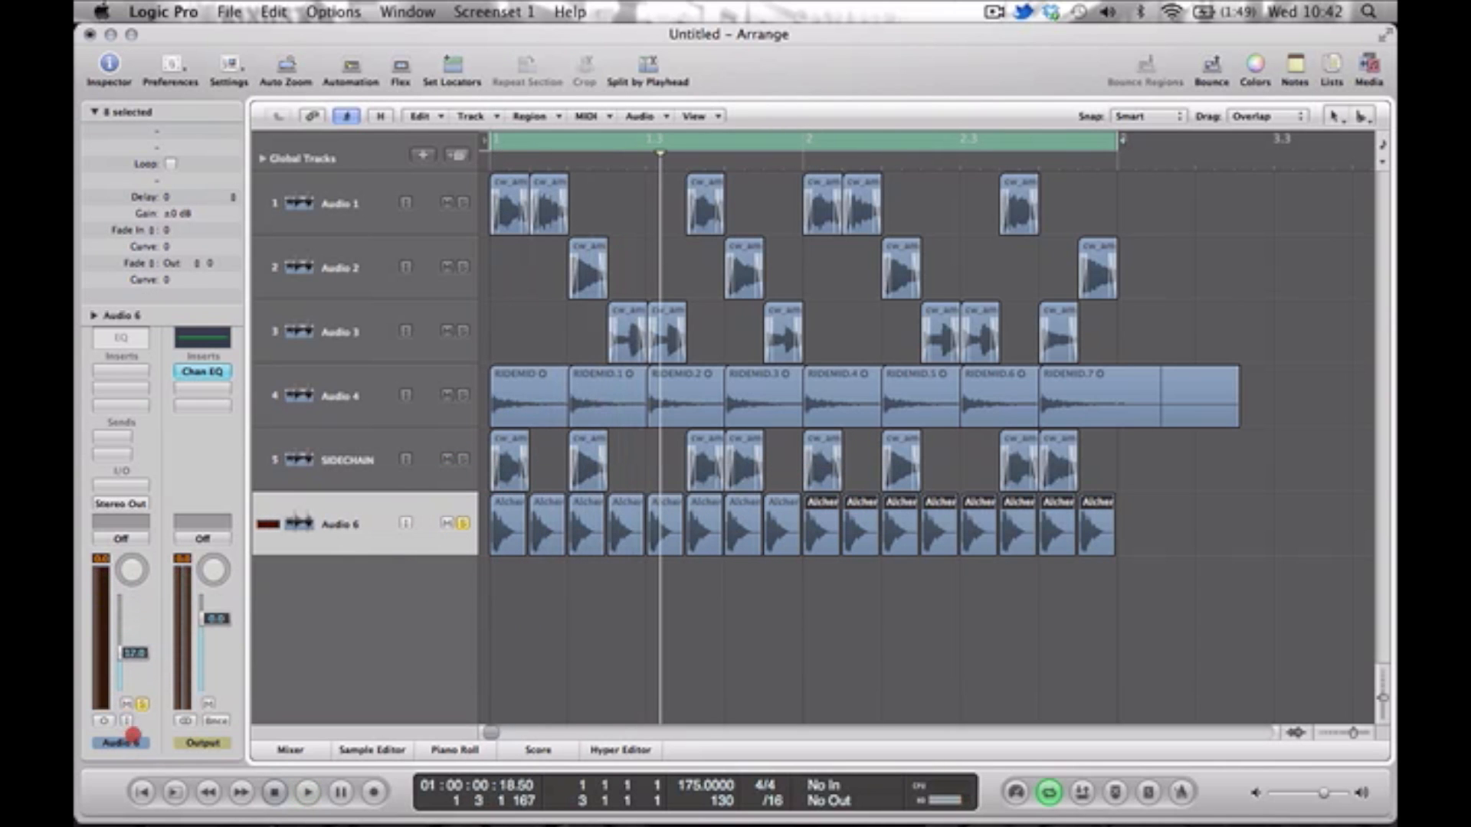
Add a Channel EQ to Audio 6 with -3.0 dB at 5200 Hz, a 12 dB/Oct high cut at 11000 Hz and a 24 dB/Oct low cut at 290 Hz.
{"action": "double_click", "coordinate": [119, 341]}
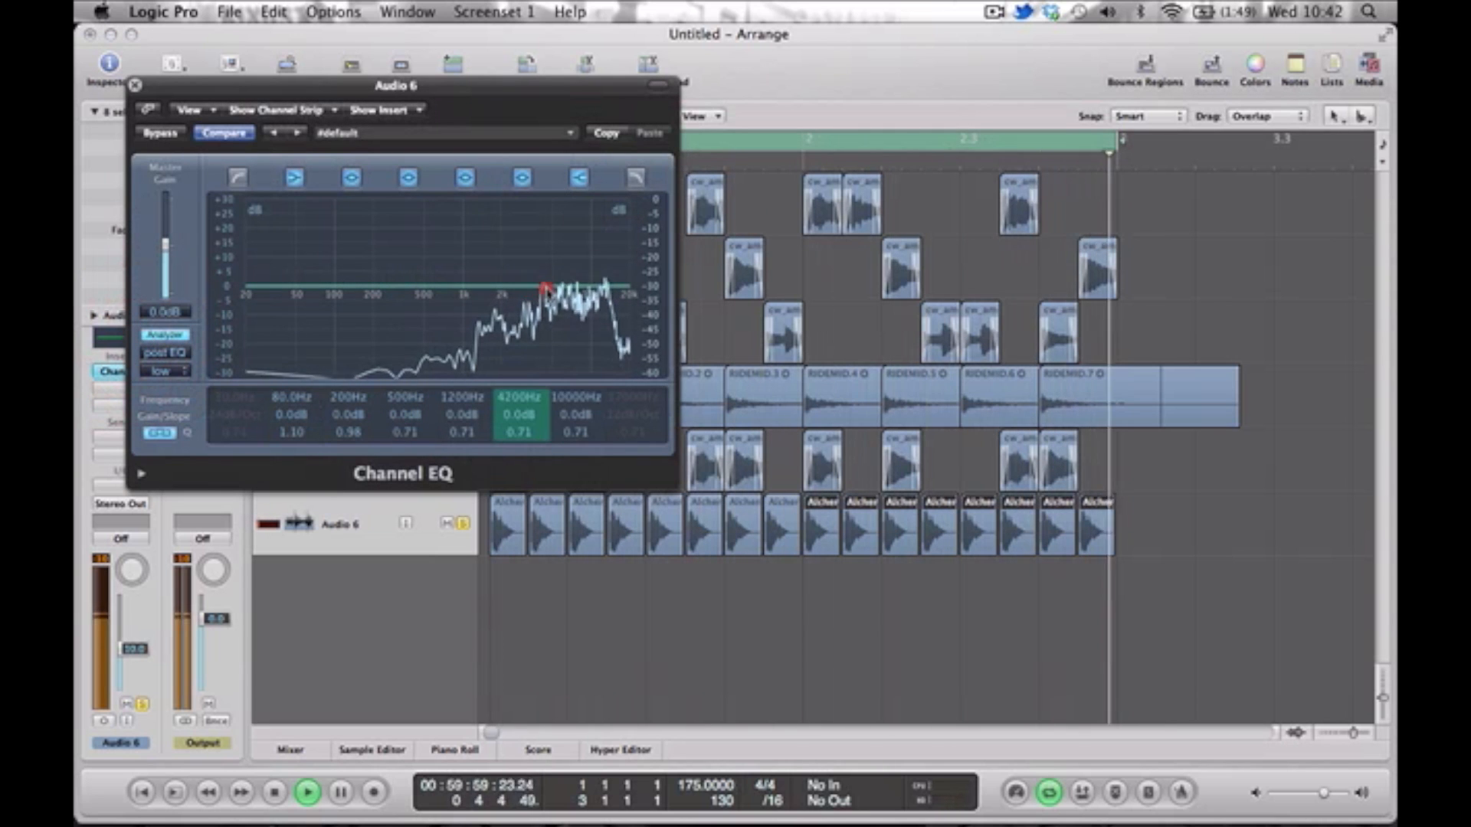
{"action": "left_click", "coordinate": [635, 178]}
{"action": "left_click", "coordinate": [629, 418]}
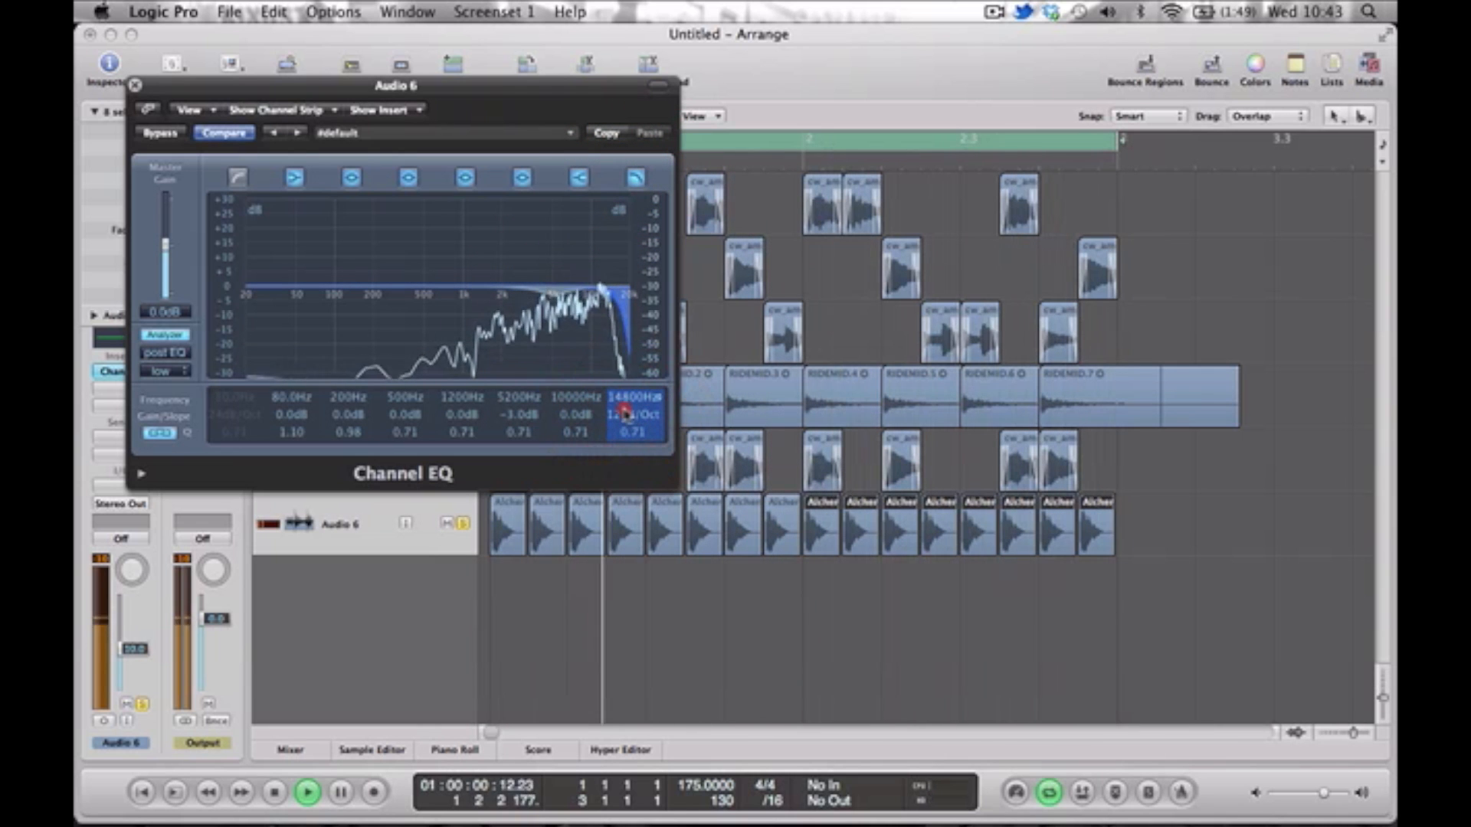
{"action": "left_click_drag", "start_coordinate": [629, 419], "coordinate": [628, 432]}
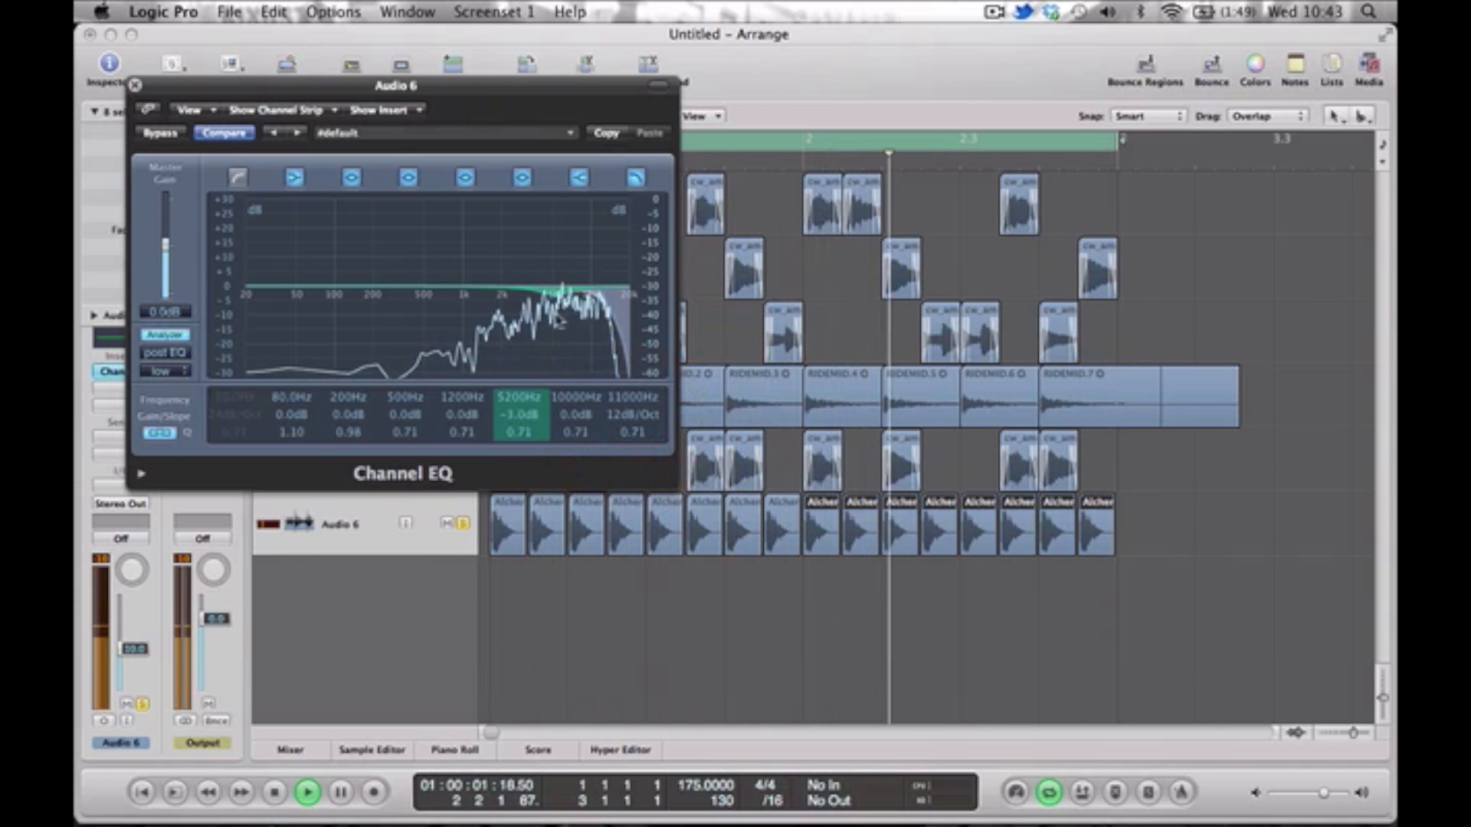
{"action": "left_click_drag", "start_coordinate": [265, 315], "coordinate": [392, 323]}
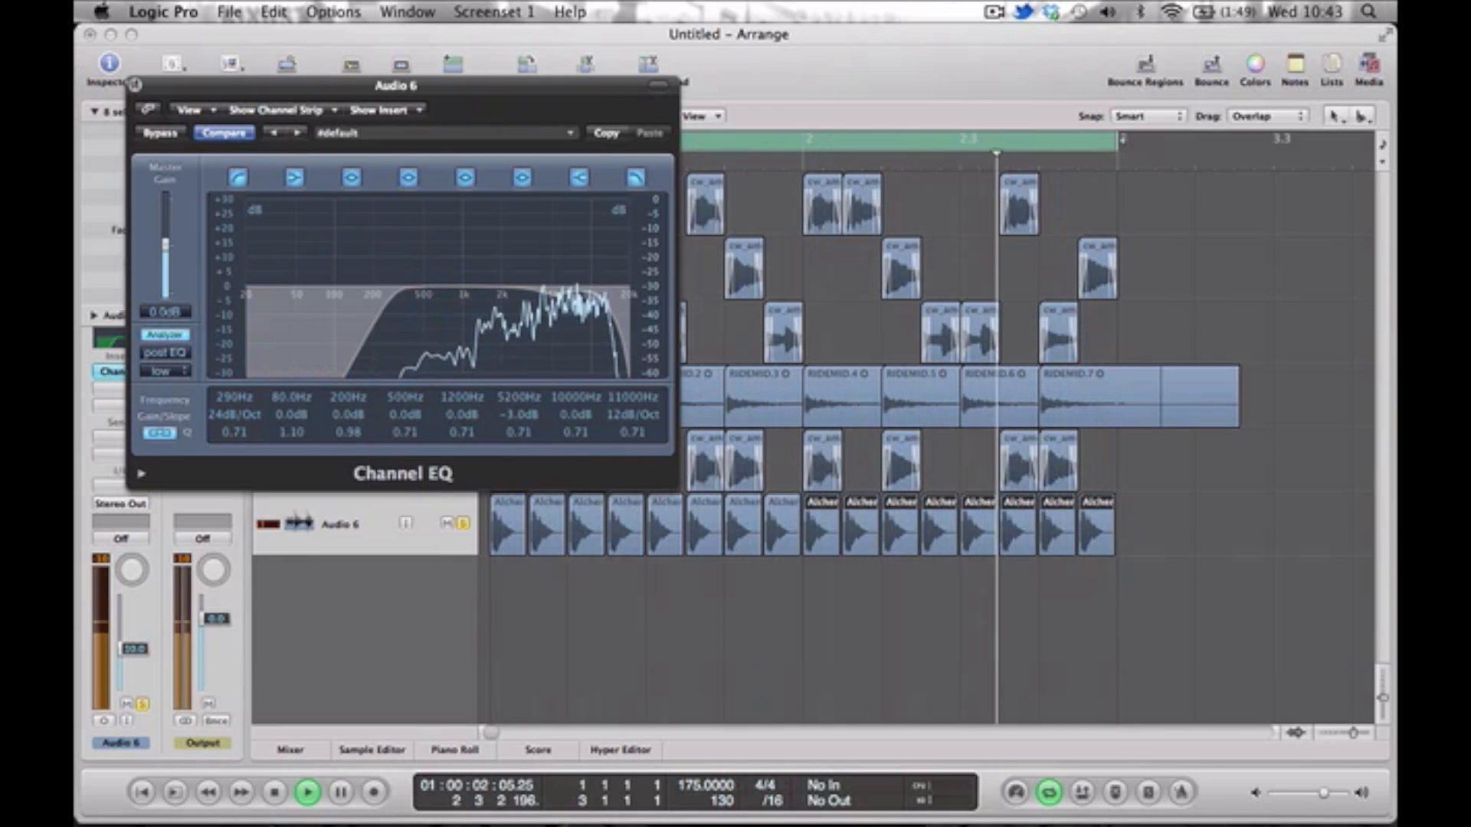
Stop playback, close the Audio 6 EQ, unsolo the track and play the full mix.
{"action": "key", "text": "space"}
{"action": "left_click", "coordinate": [135, 85]}
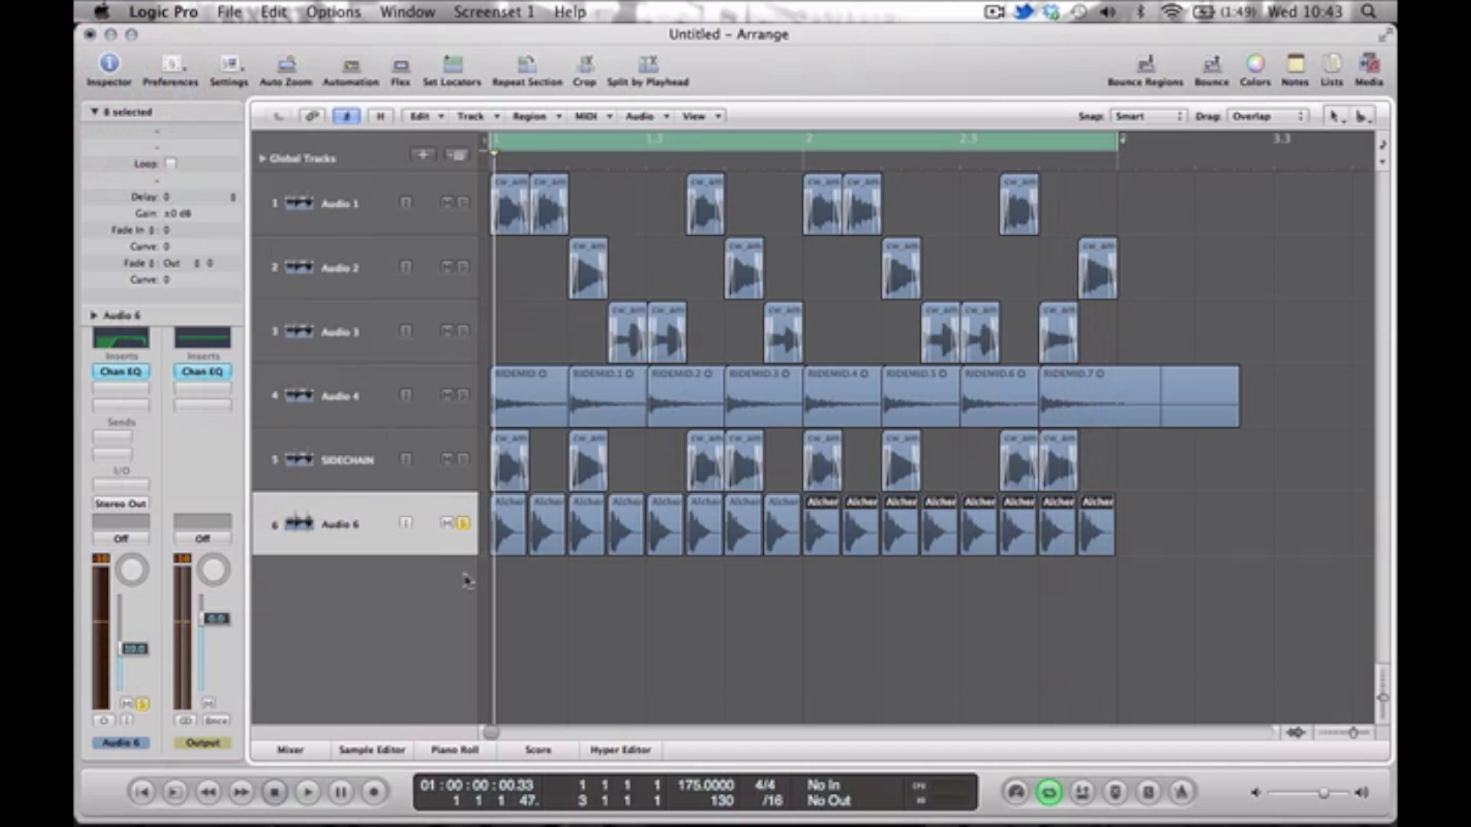
{"action": "left_click", "coordinate": [462, 524]}
{"action": "key", "text": "space"}
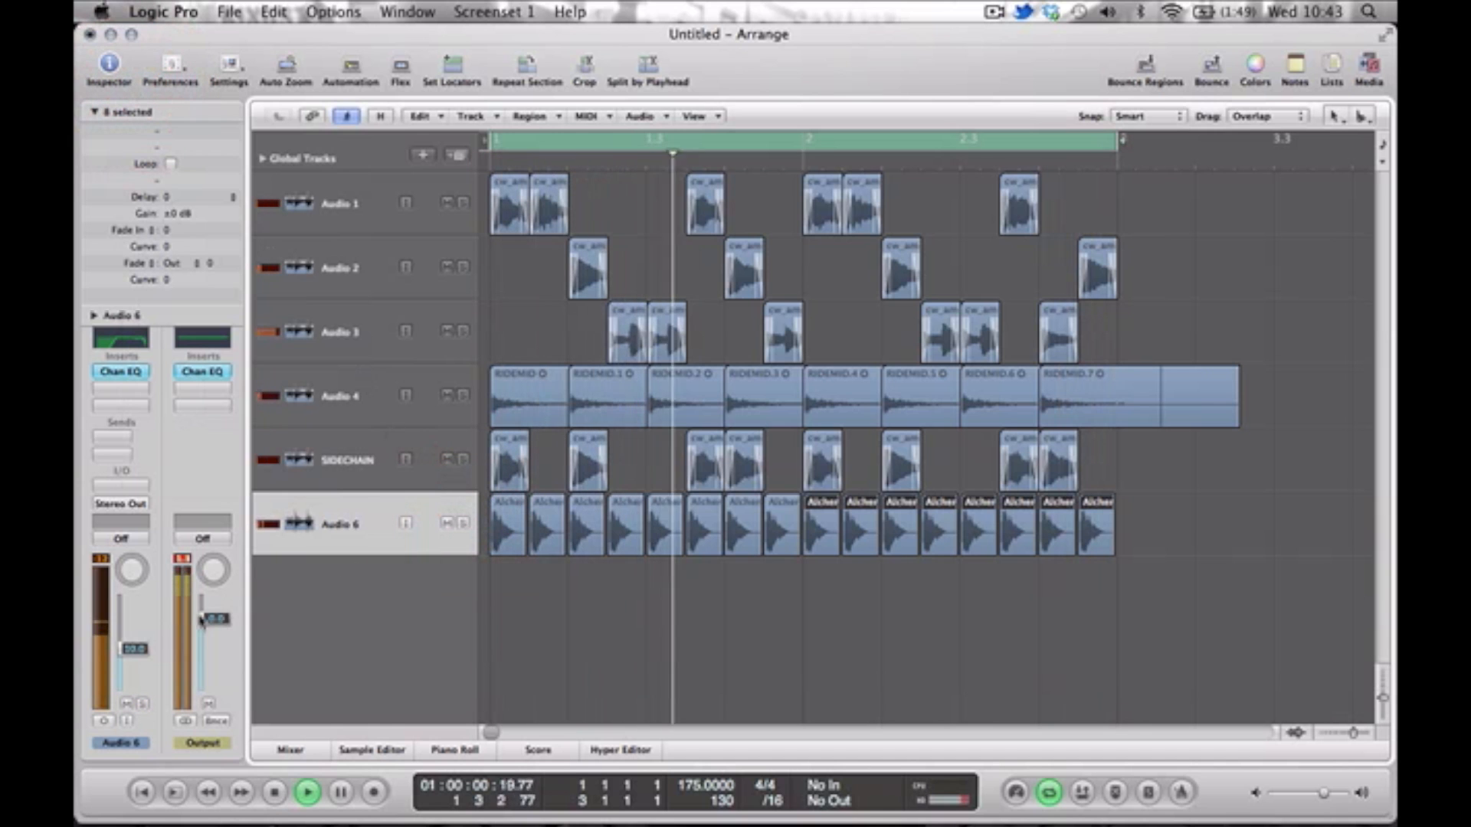
Lower the Audio 6 fader to -14.2 dB during playback, muting and unmuting the track to compare its level in the mix.
{"action": "left_click", "coordinate": [126, 644]}
{"action": "left_click_drag", "start_coordinate": [126, 643], "coordinate": [127, 652]}
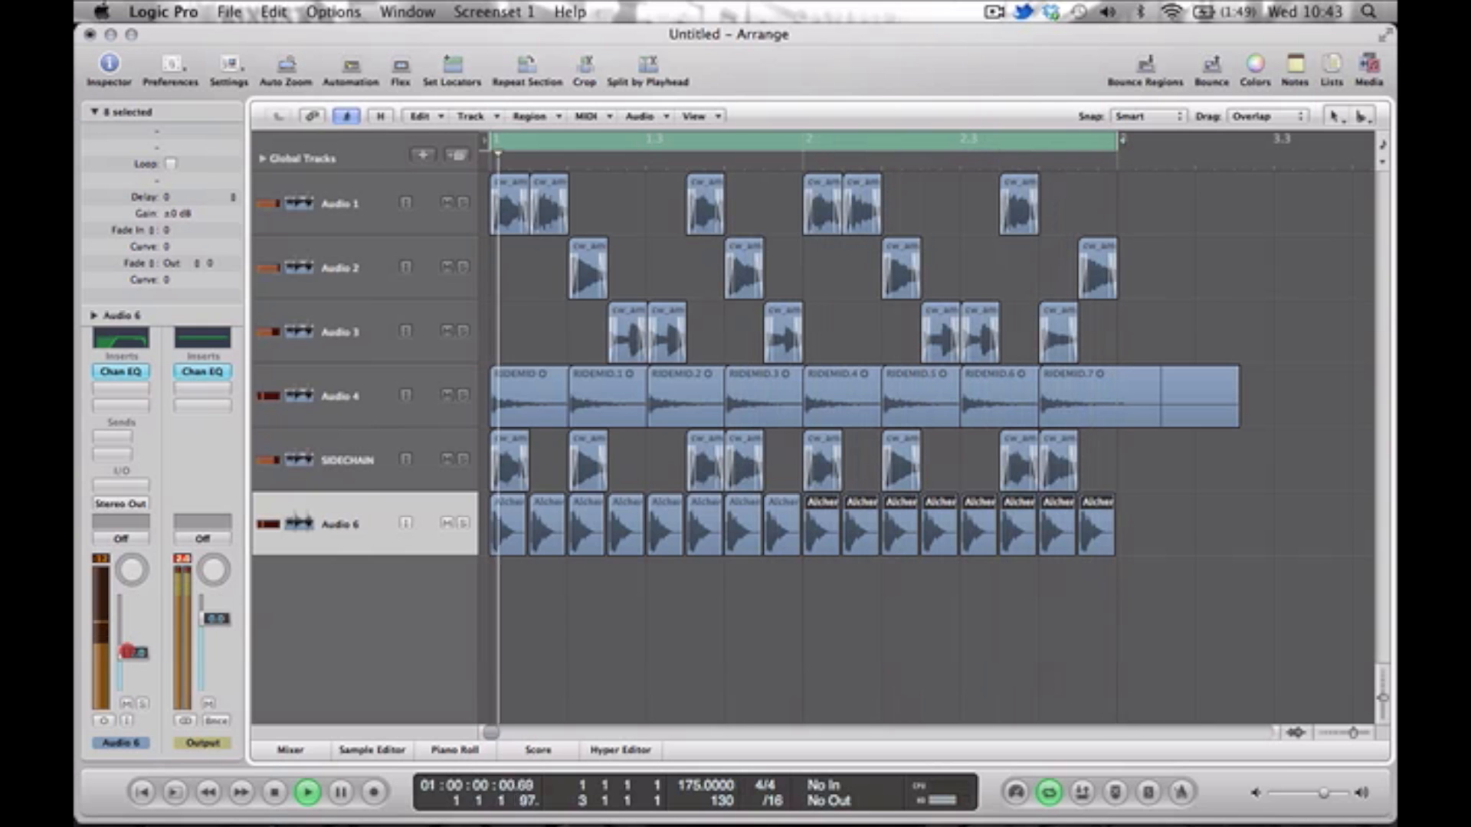
{"action": "left_click", "coordinate": [127, 702]}
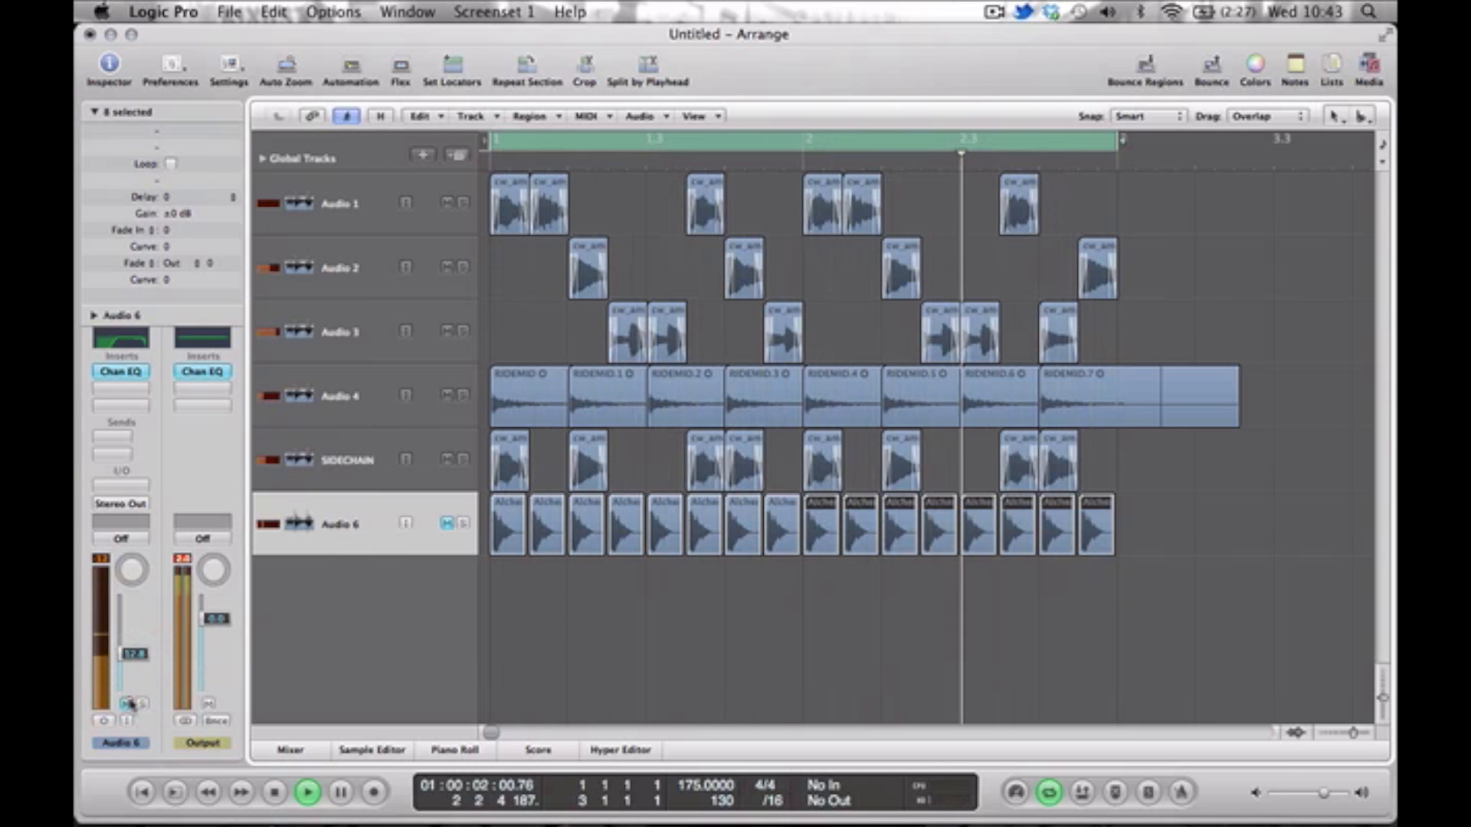
{"action": "left_click_drag", "start_coordinate": [128, 660], "coordinate": [128, 668]}
{"action": "left_click", "coordinate": [130, 707]}
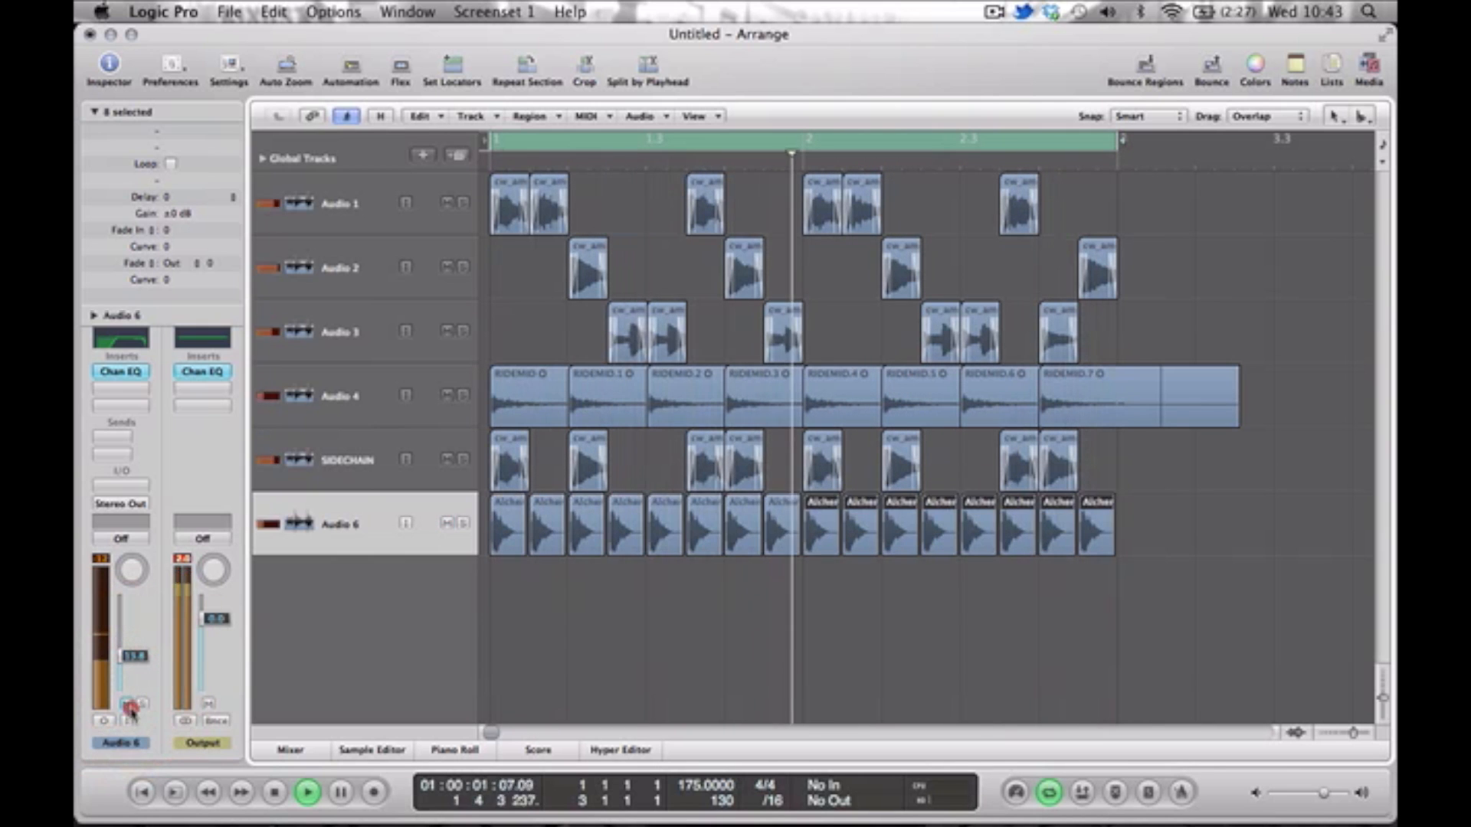
{"action": "left_click_drag", "start_coordinate": [126, 658], "coordinate": [125, 661]}
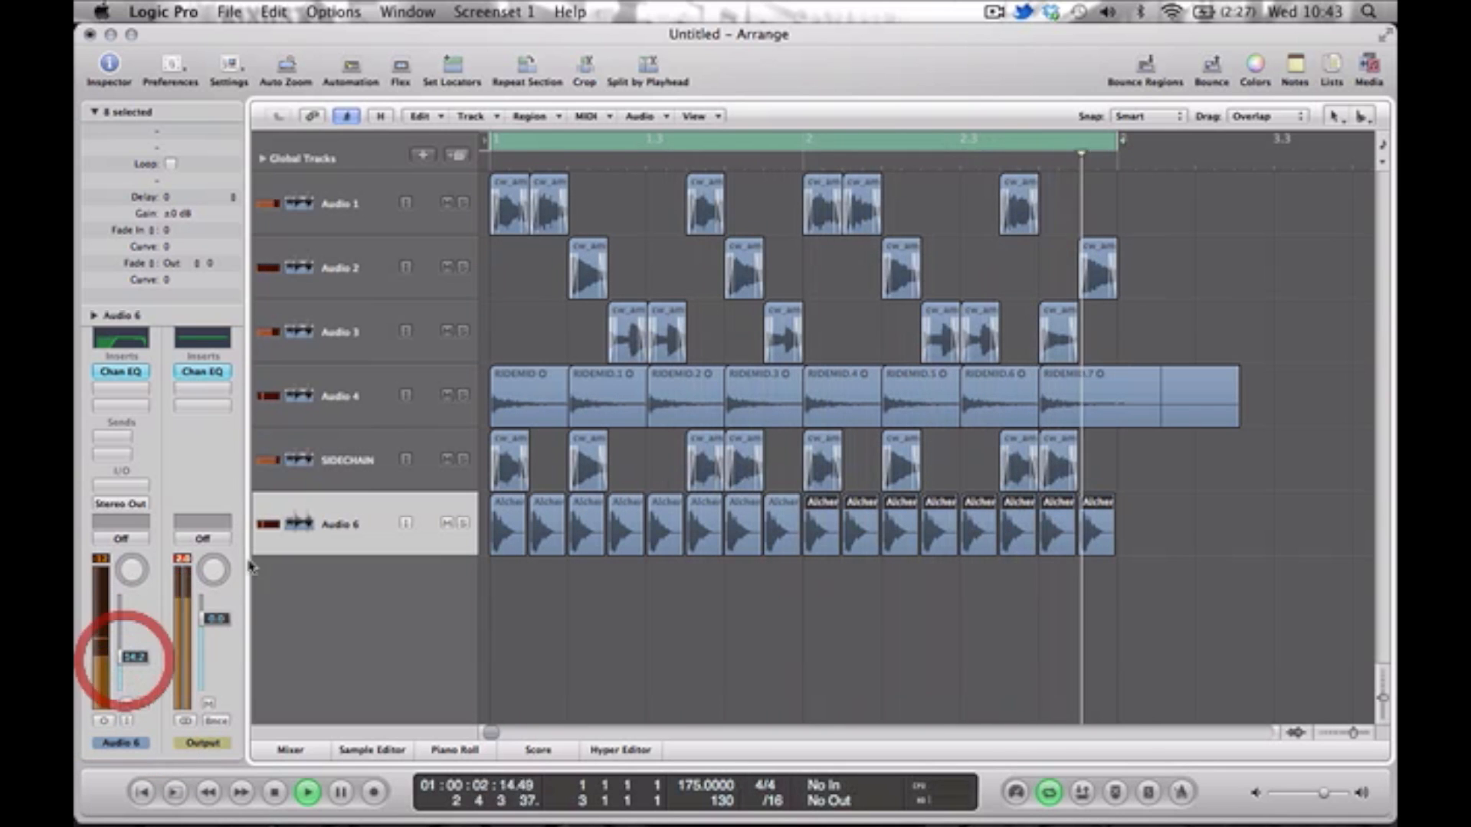
{"action": "key", "text": "space"}
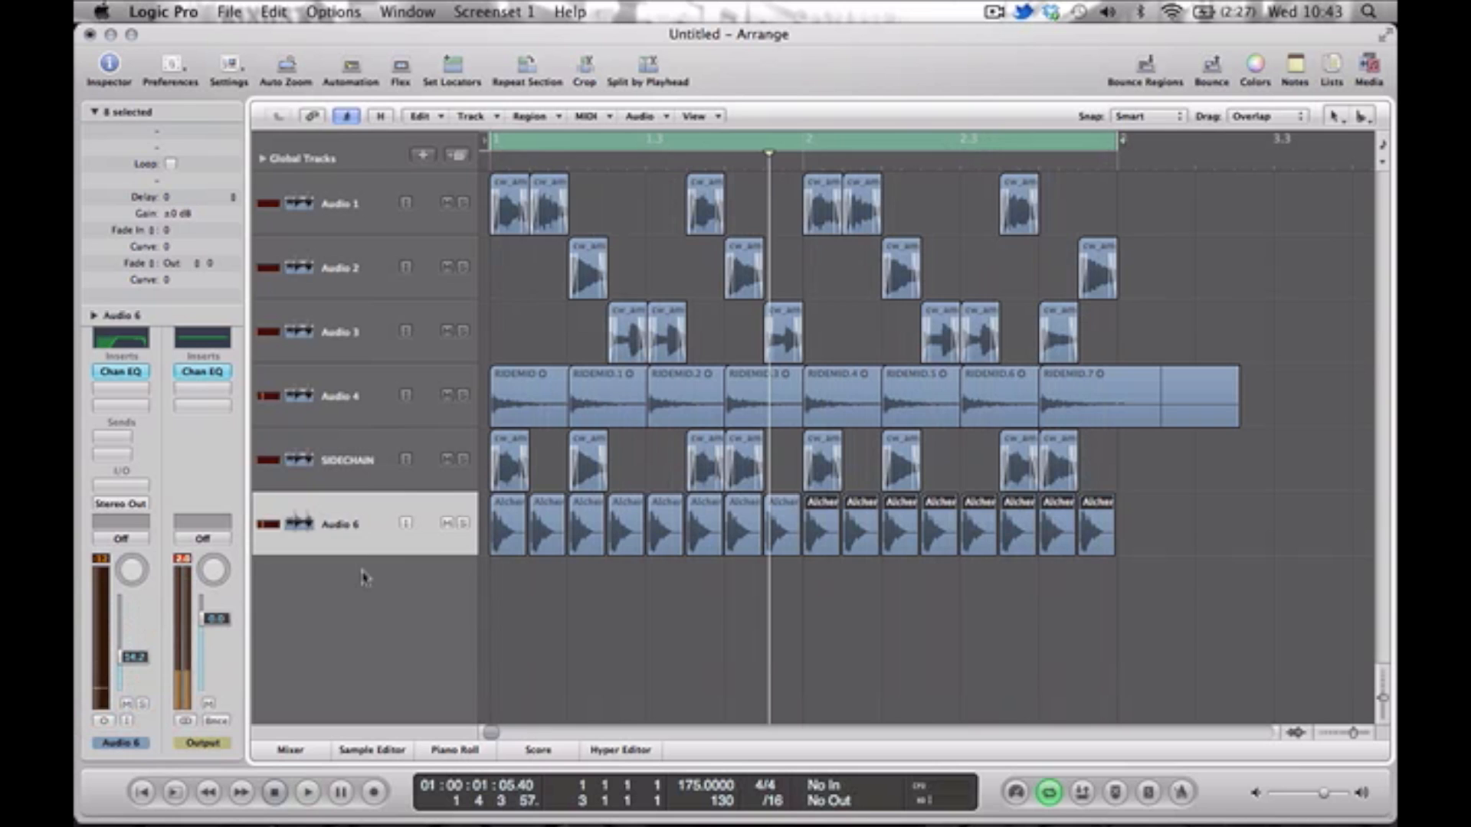
Create audio track Audio 7 below Audio 6, search for "shuffle" samples, audition Shufflehats.5.wav and import it at the loop start.
{"action": "double_click", "coordinate": [363, 576]}
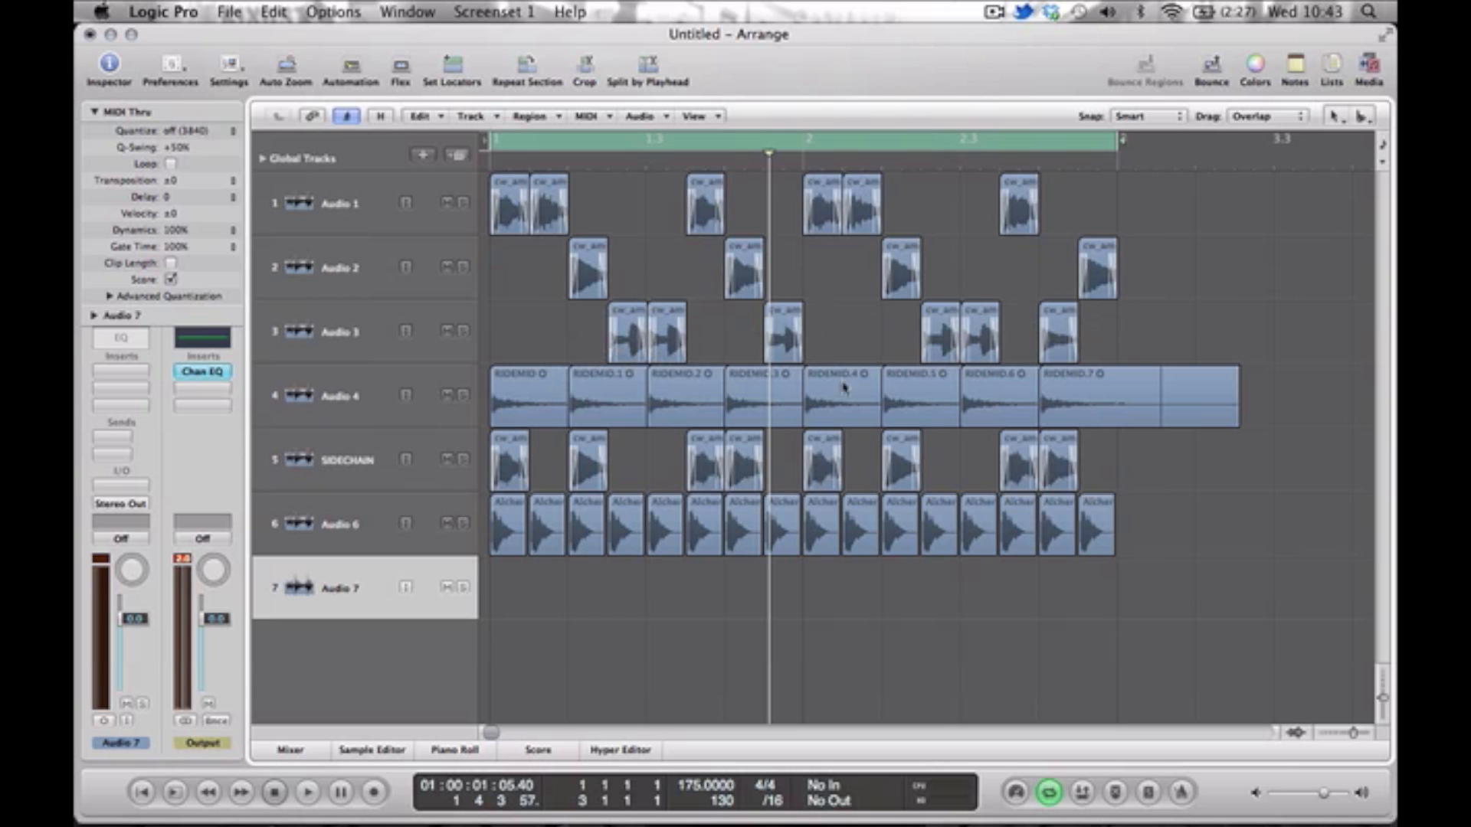
{"action": "left_click", "coordinate": [499, 558], "text": "shift"}
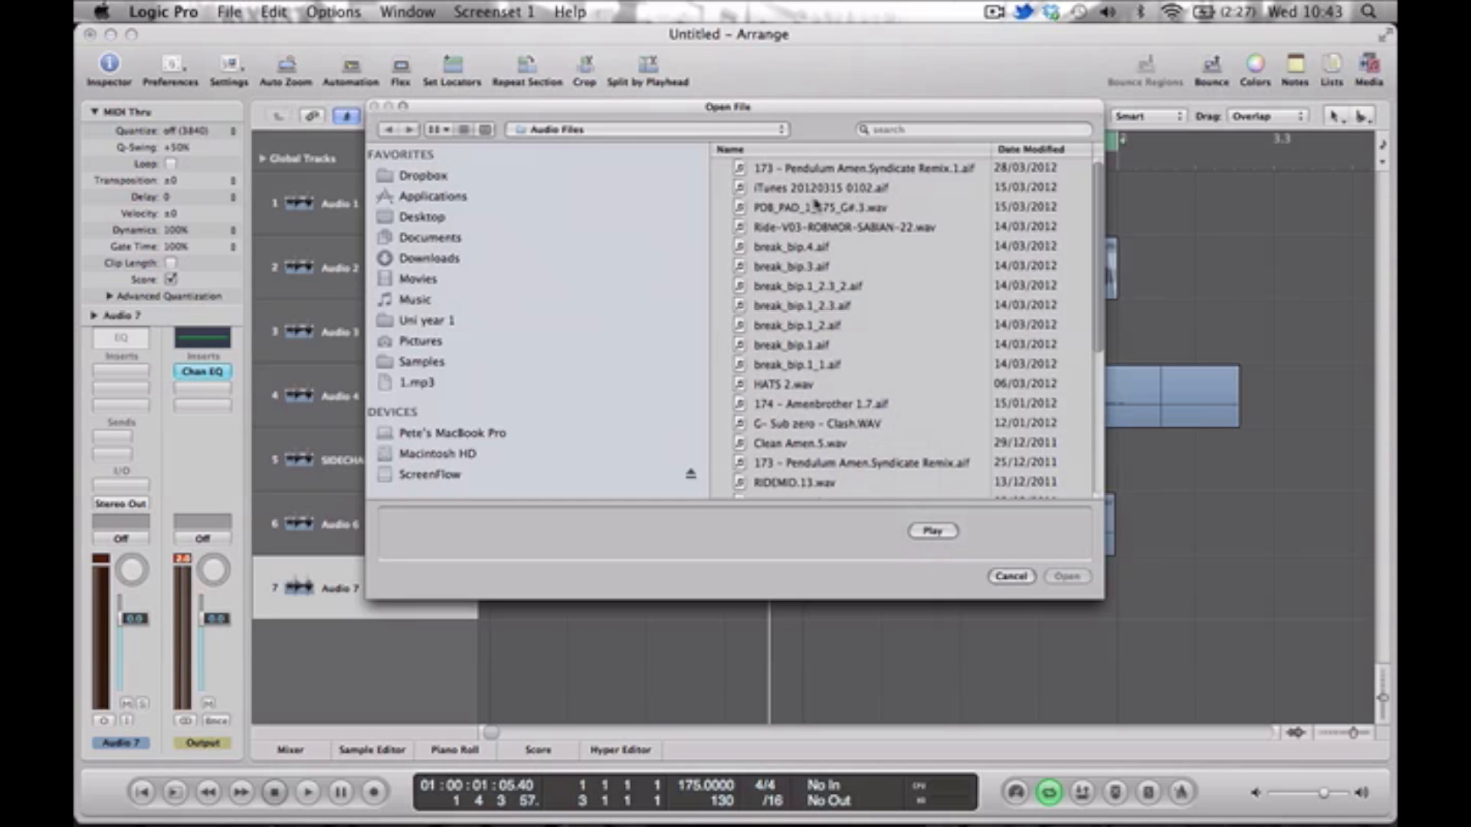
{"action": "type", "text": "shu"}
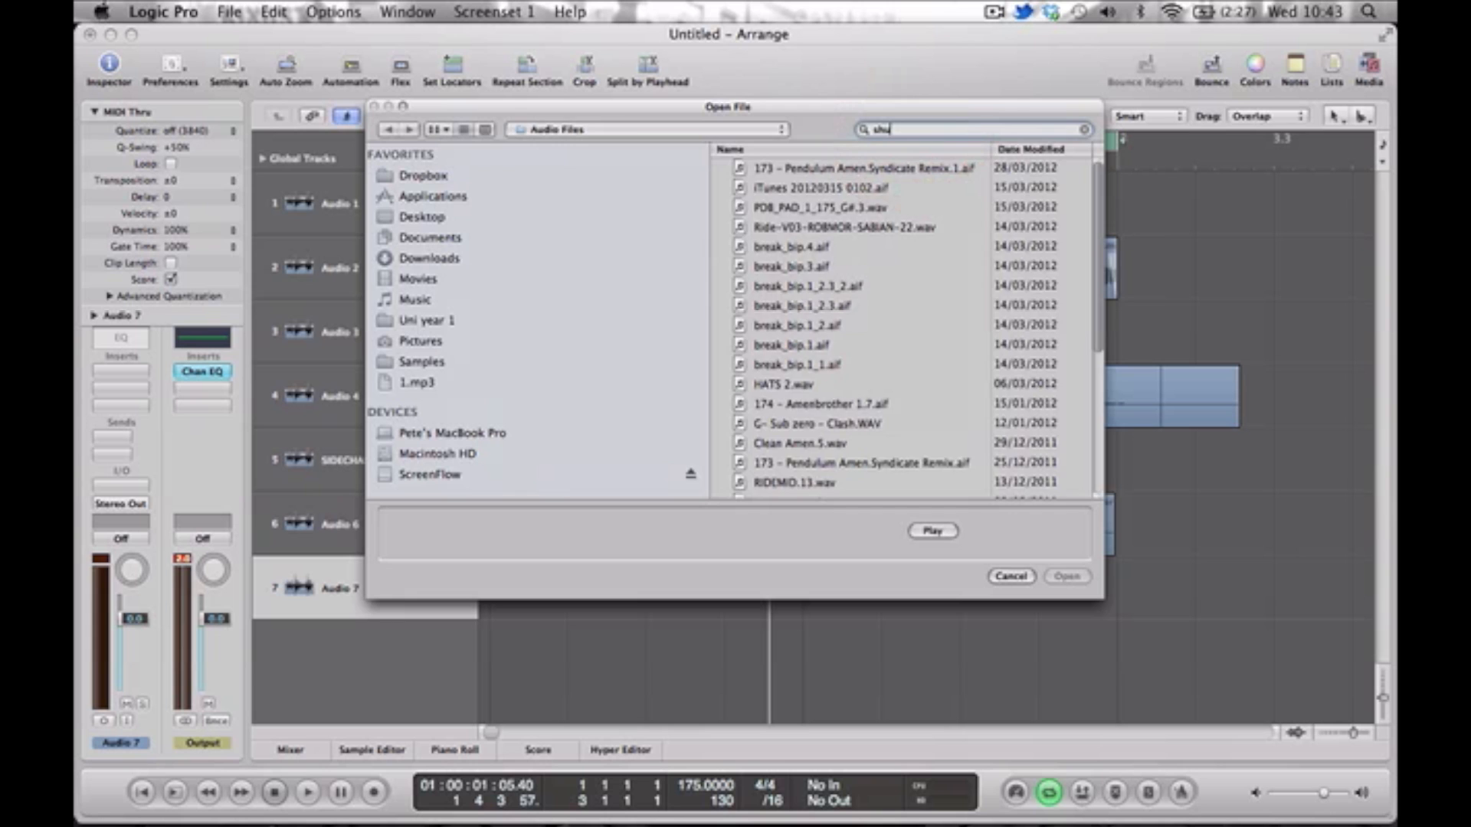
{"action": "type", "text": "ffle"}
{"action": "scroll", "coordinate": [849, 331], "scroll_direction": "down", "scroll_amount": 3}
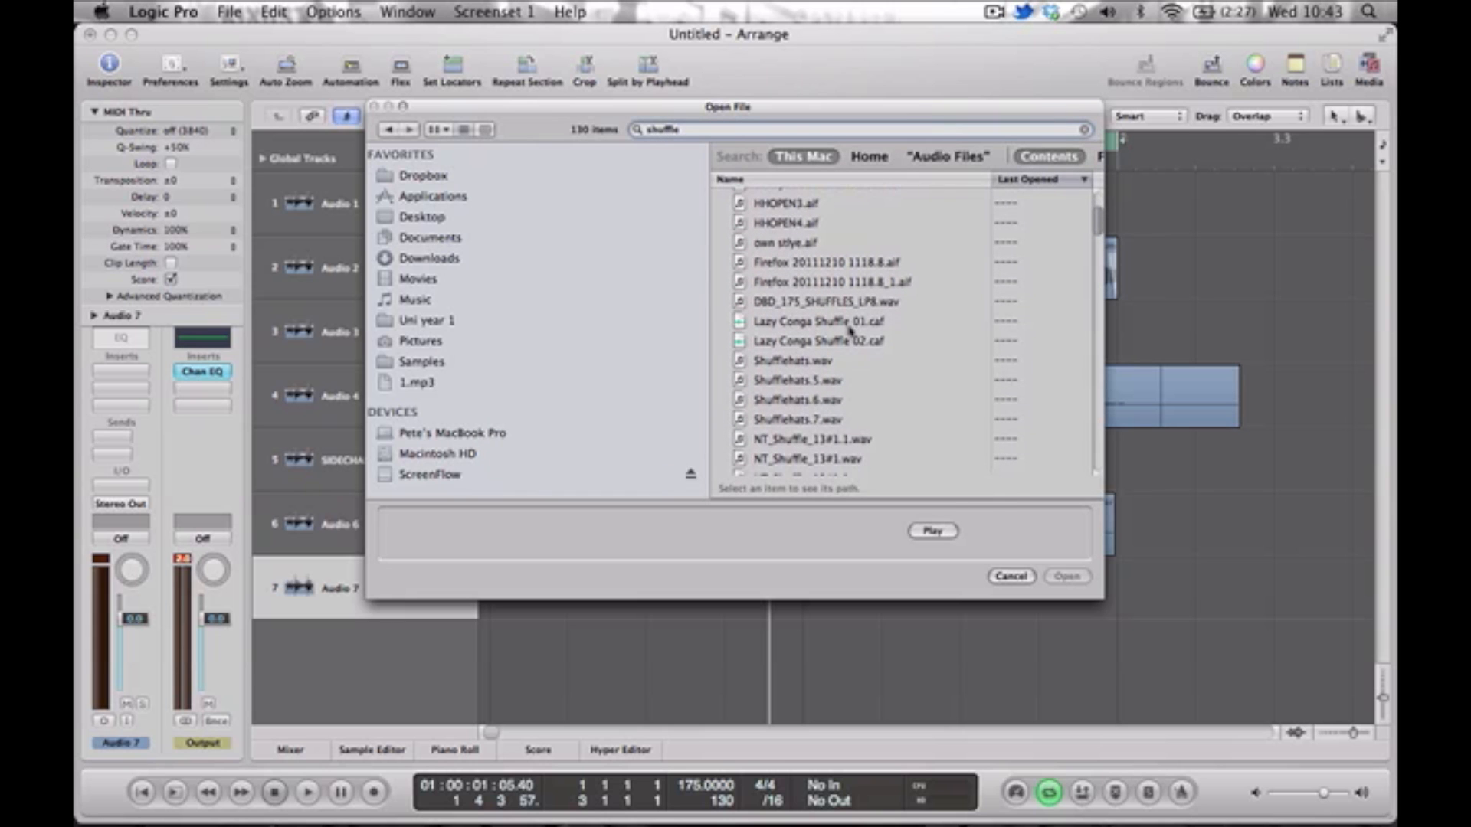
{"action": "left_click", "coordinate": [812, 383]}
{"action": "left_click", "coordinate": [934, 529]}
{"action": "left_click", "coordinate": [1063, 576]}
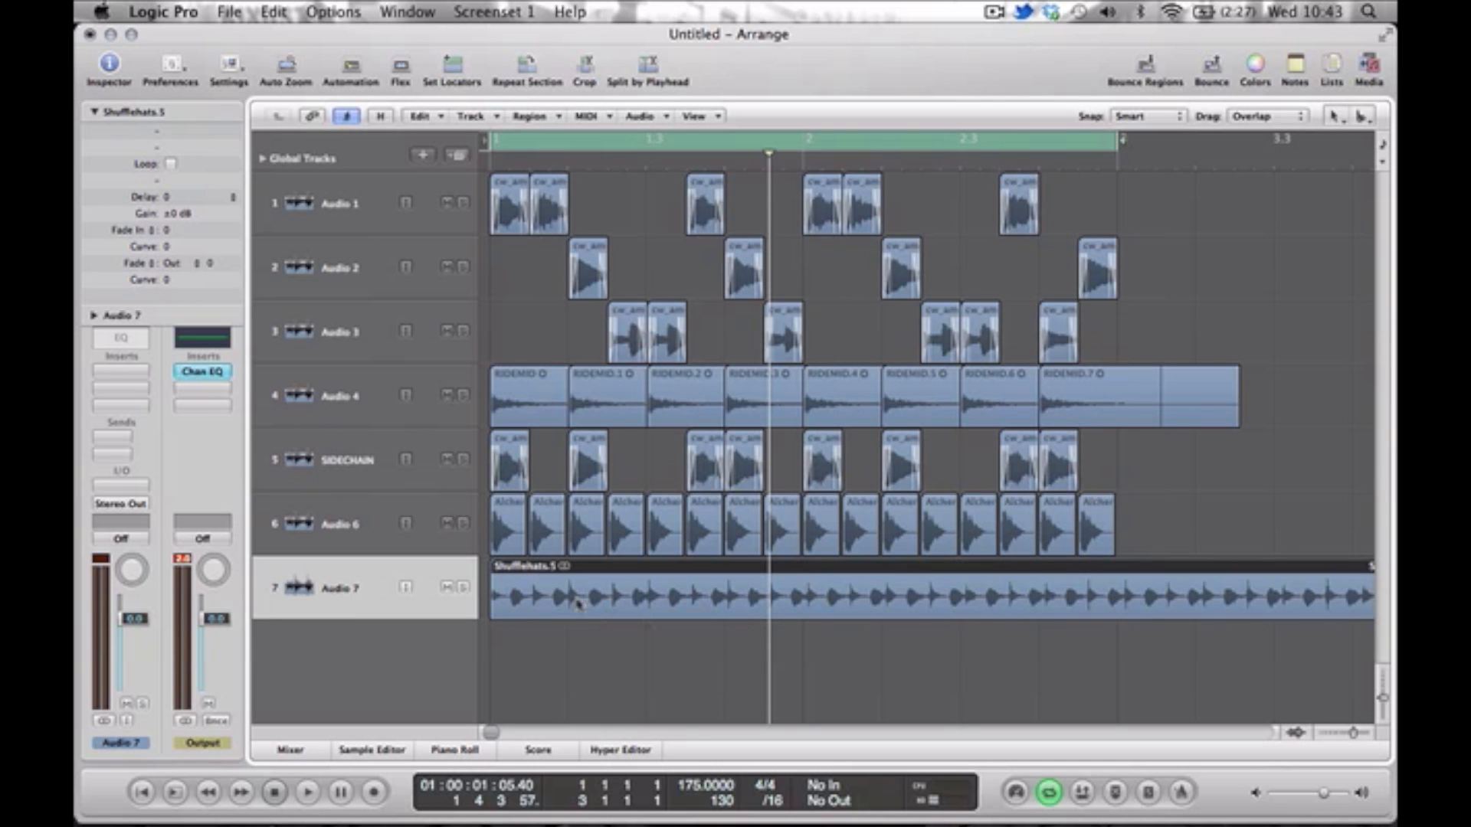
Cut the shuffle-hats region to its first eighth note, then place copies on Audio 7 beneath every Audio 3 hit.
{"action": "left_click", "coordinate": [530, 601], "text": "super"}
{"action": "key", "text": "Delete"}
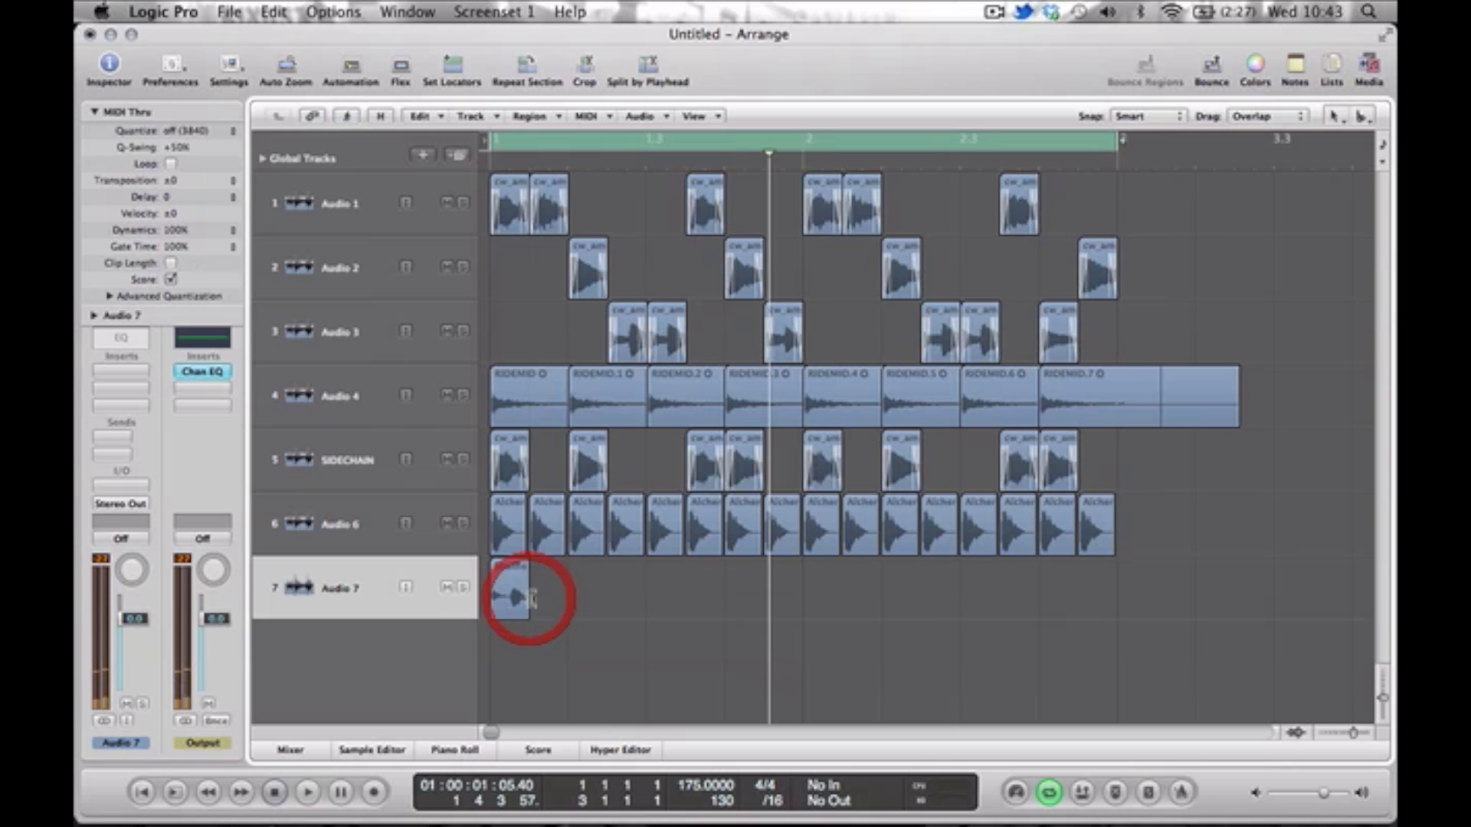
{"action": "left_click_drag", "start_coordinate": [512, 598], "coordinate": [622, 601]}
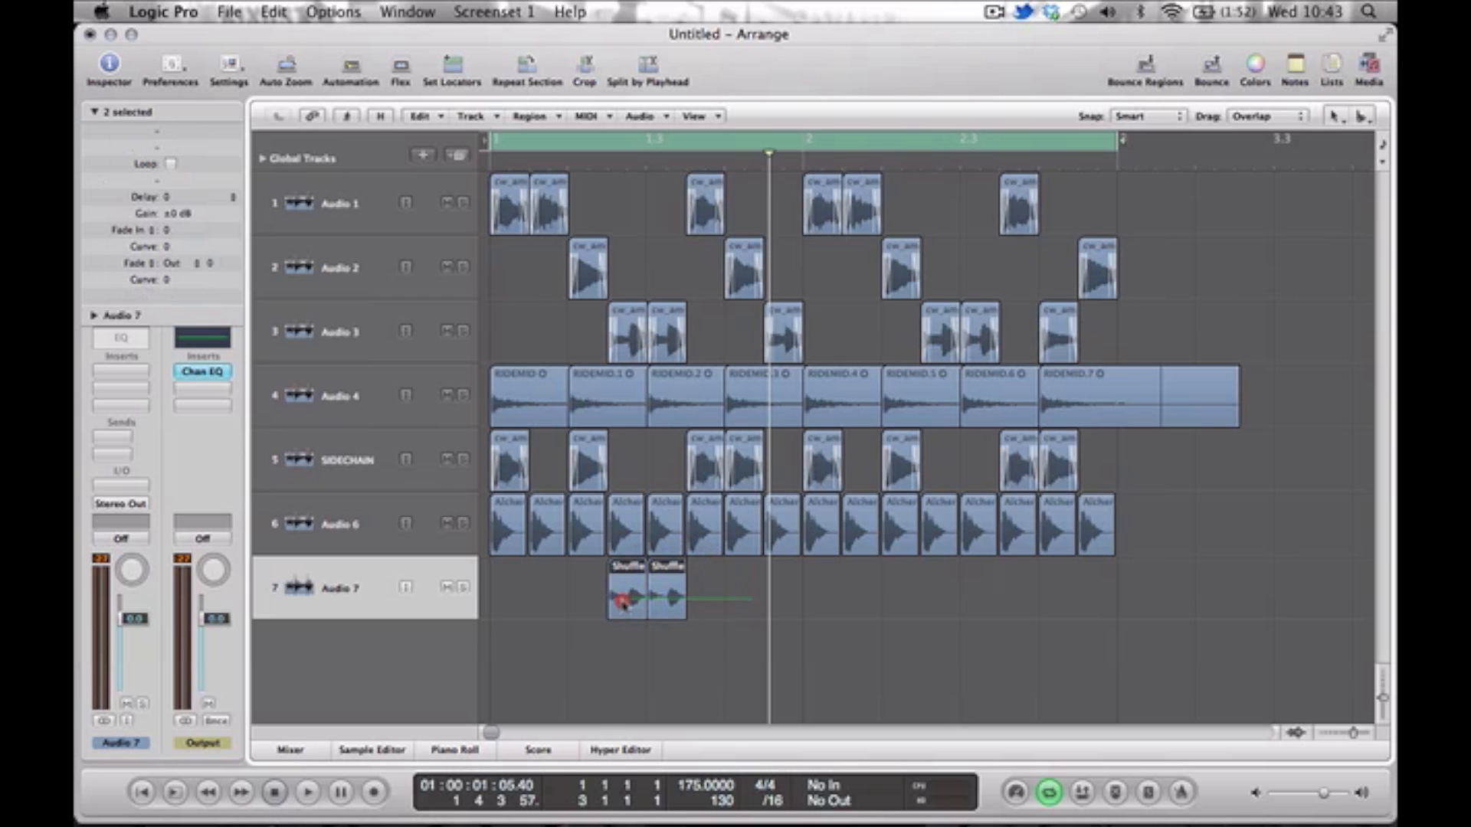
{"action": "left_click", "coordinate": [693, 602]}
{"action": "left_click_drag", "start_coordinate": [660, 593], "coordinate": [777, 595]}
{"action": "left_click_drag", "start_coordinate": [885, 590], "coordinate": [943, 590]}
{"action": "left_click", "coordinate": [1021, 592]}
{"action": "left_click_drag", "start_coordinate": [1095, 591], "coordinate": [1055, 594]}
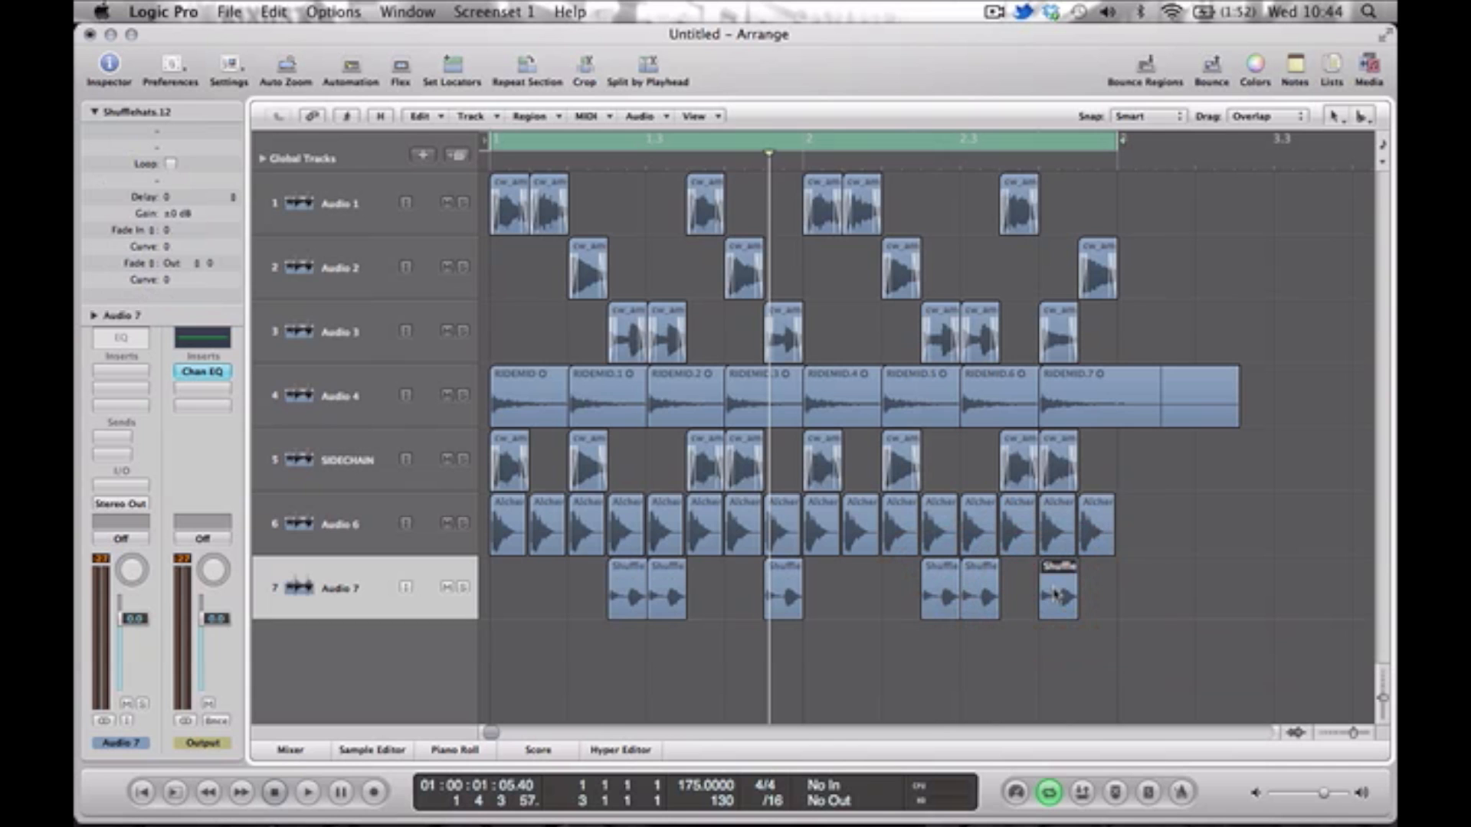
Play Audio 7 soloed and add a Channel EQ with a 24 dB/Oct low cut at 330 Hz and a boost around 1940 Hz.
{"action": "key", "text": "space"}
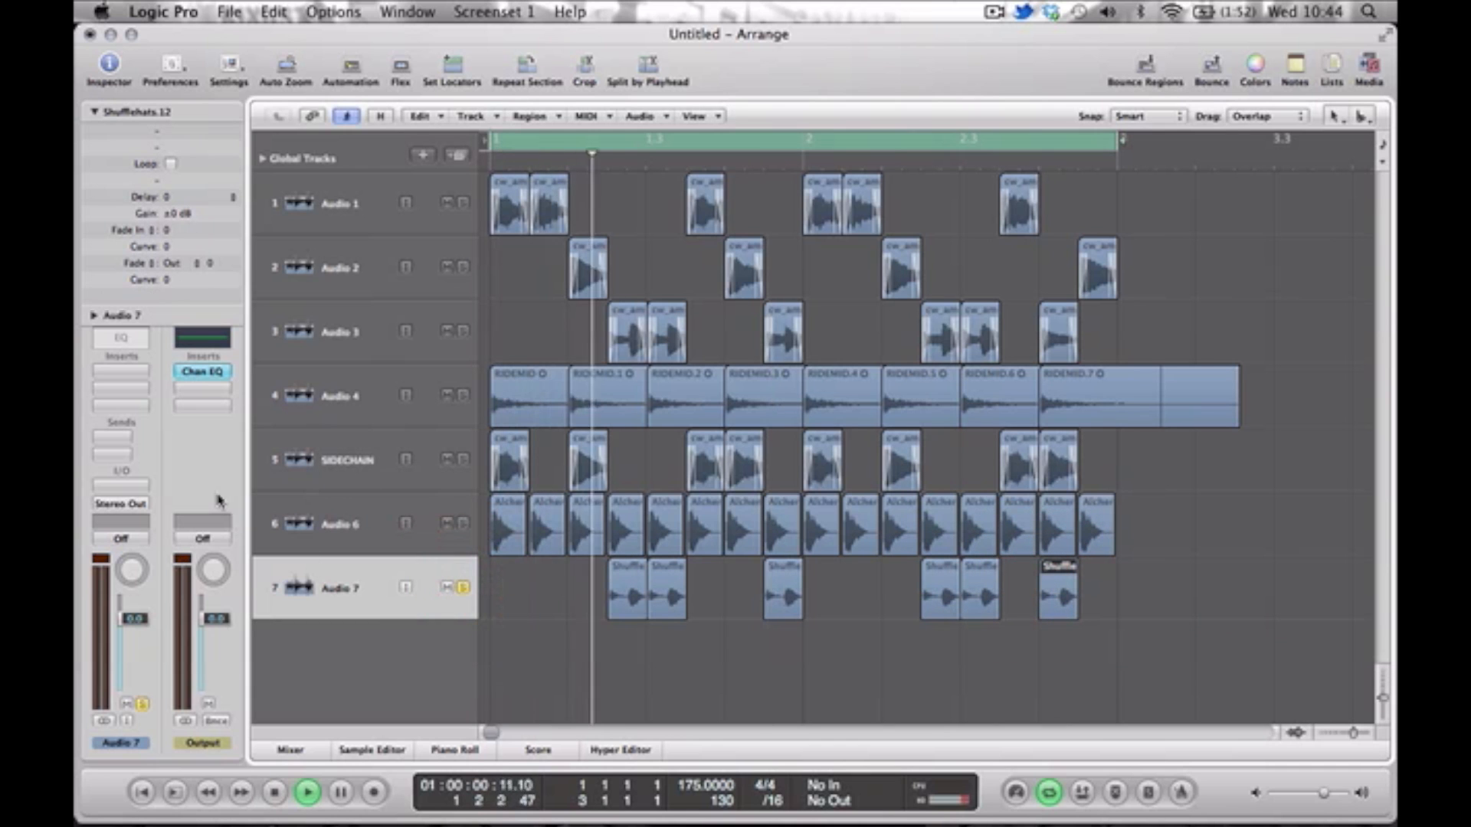
{"action": "left_click", "coordinate": [126, 338]}
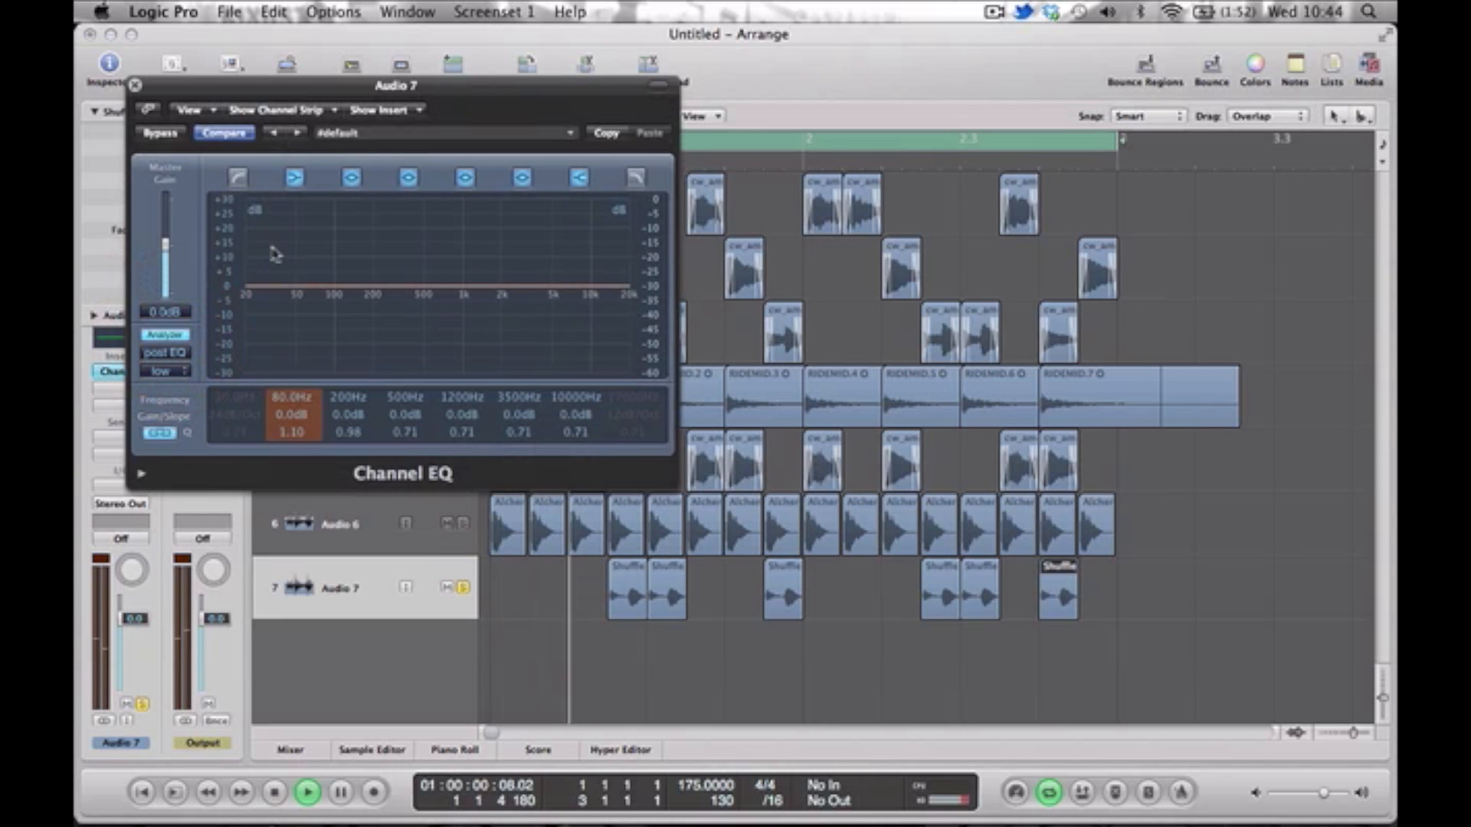
{"action": "left_click", "coordinate": [238, 178]}
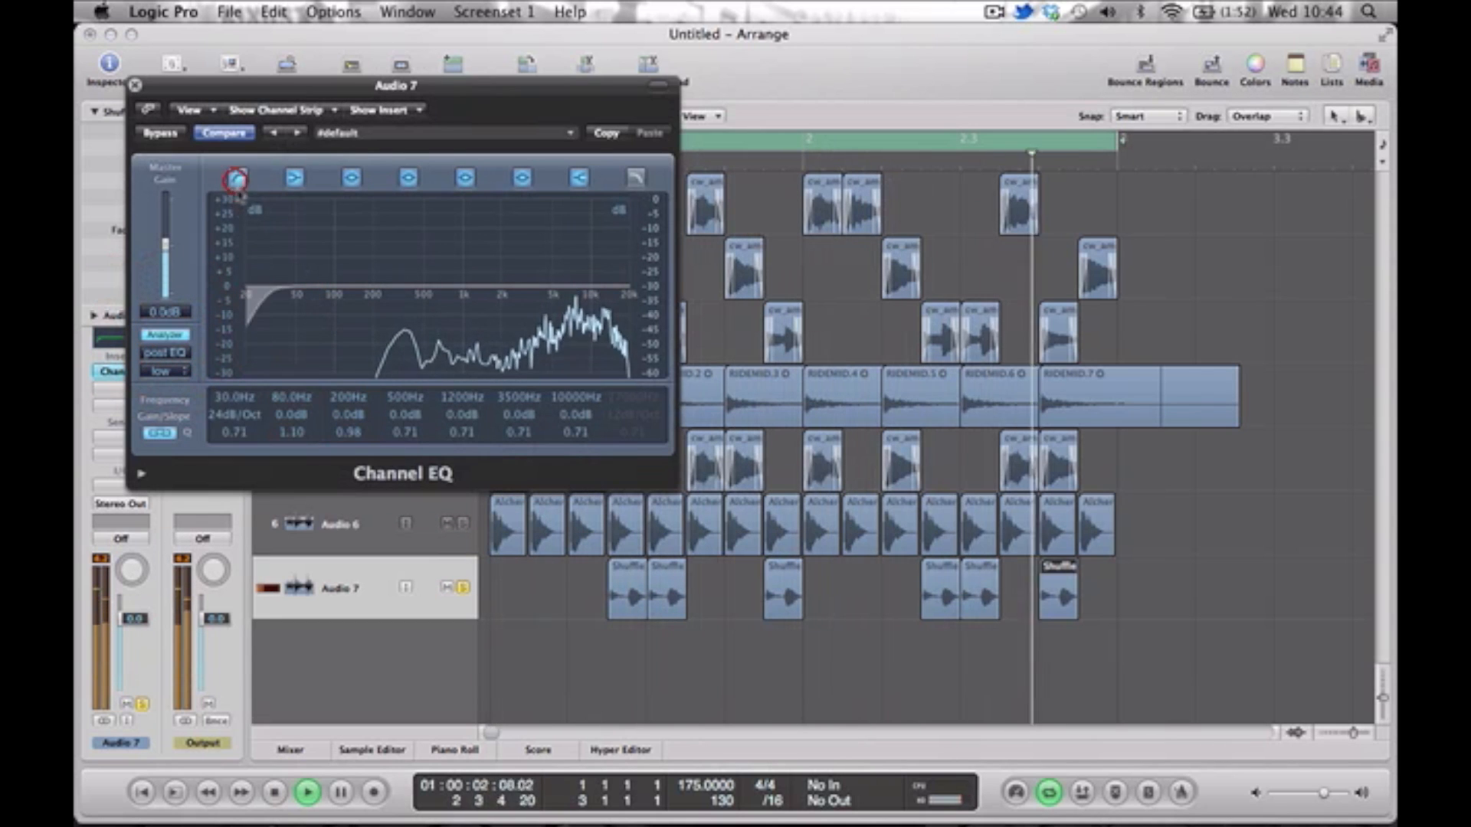
{"action": "left_click_drag", "start_coordinate": [321, 324], "coordinate": [404, 322]}
{"action": "mouse_move", "coordinate": [506, 298]}
{"action": "left_mouse_down"}
{"action": "mouse_move", "coordinate": [479, 274]}
{"action": "mouse_move", "coordinate": [495, 277]}
{"action": "left_mouse_up"}
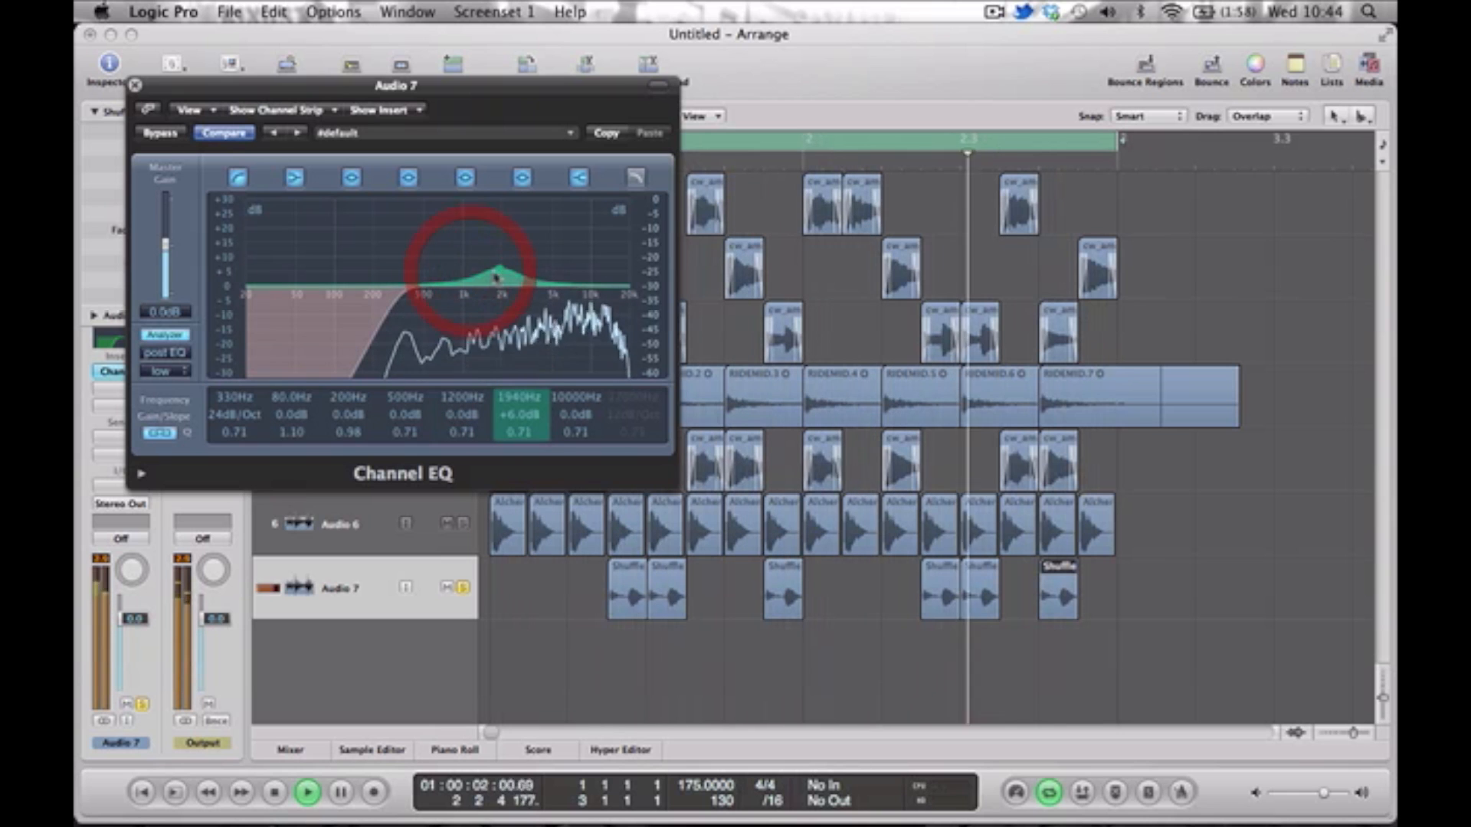
{"action": "left_click_drag", "start_coordinate": [502, 297], "coordinate": [499, 260]}
{"action": "left_click", "coordinate": [135, 85]}
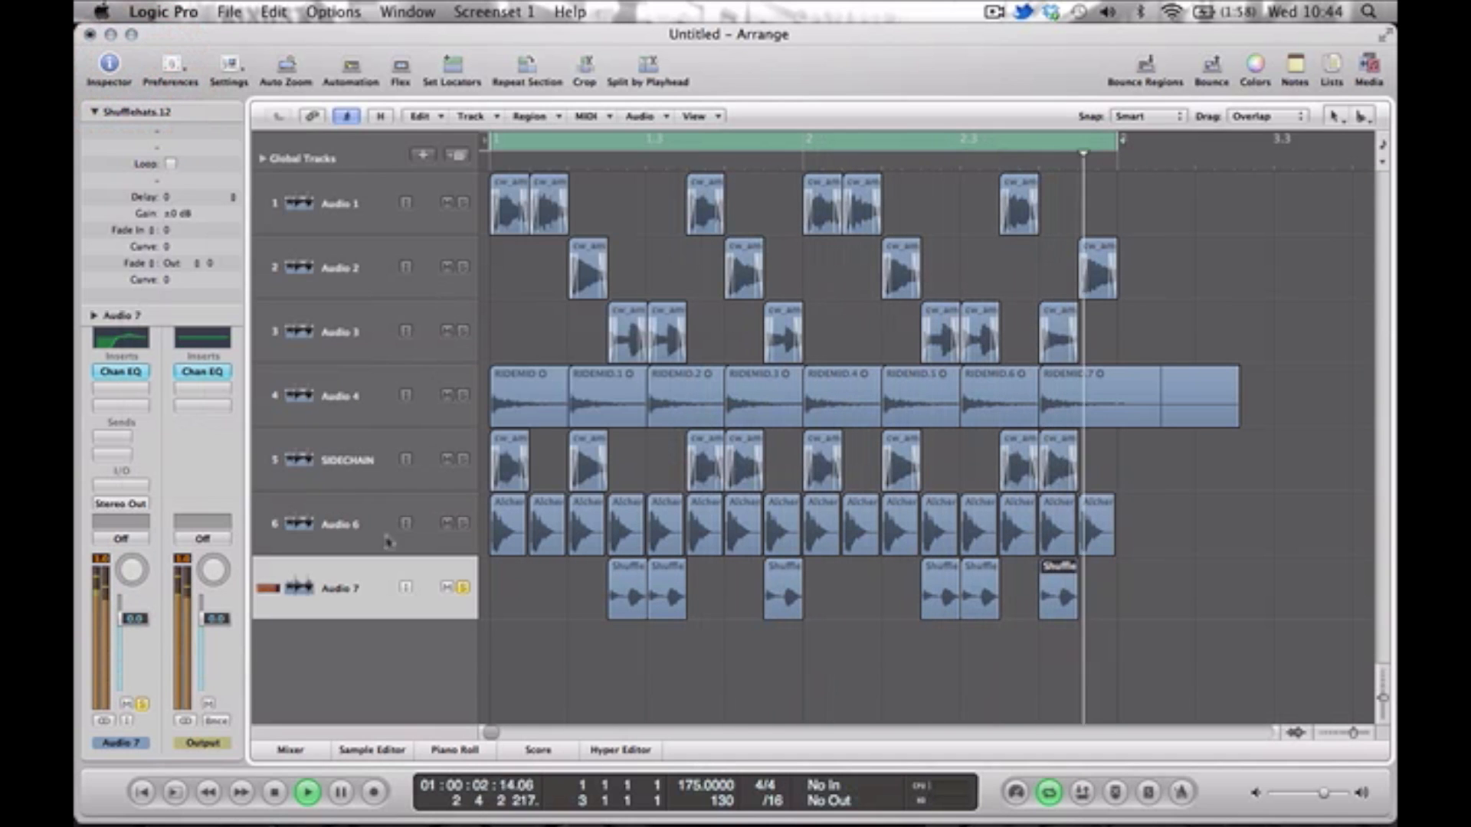
Lower the Audio 7 fader to -6.8 dB, switch its channel to mono and play it back soloed.
{"action": "key", "text": "space"}
{"action": "left_click_drag", "start_coordinate": [142, 685], "coordinate": [141, 696]}
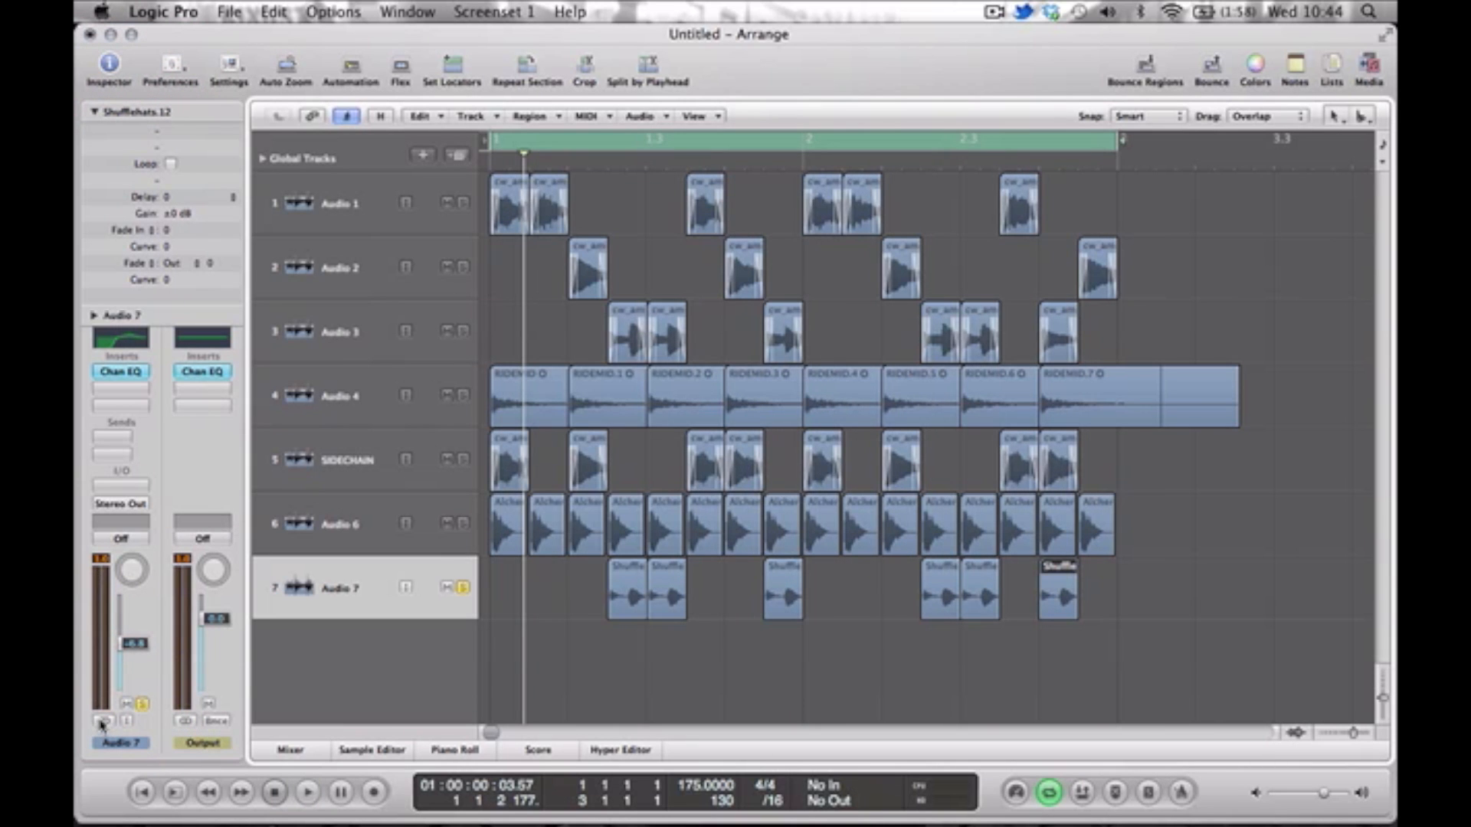
{"action": "key", "text": "space"}
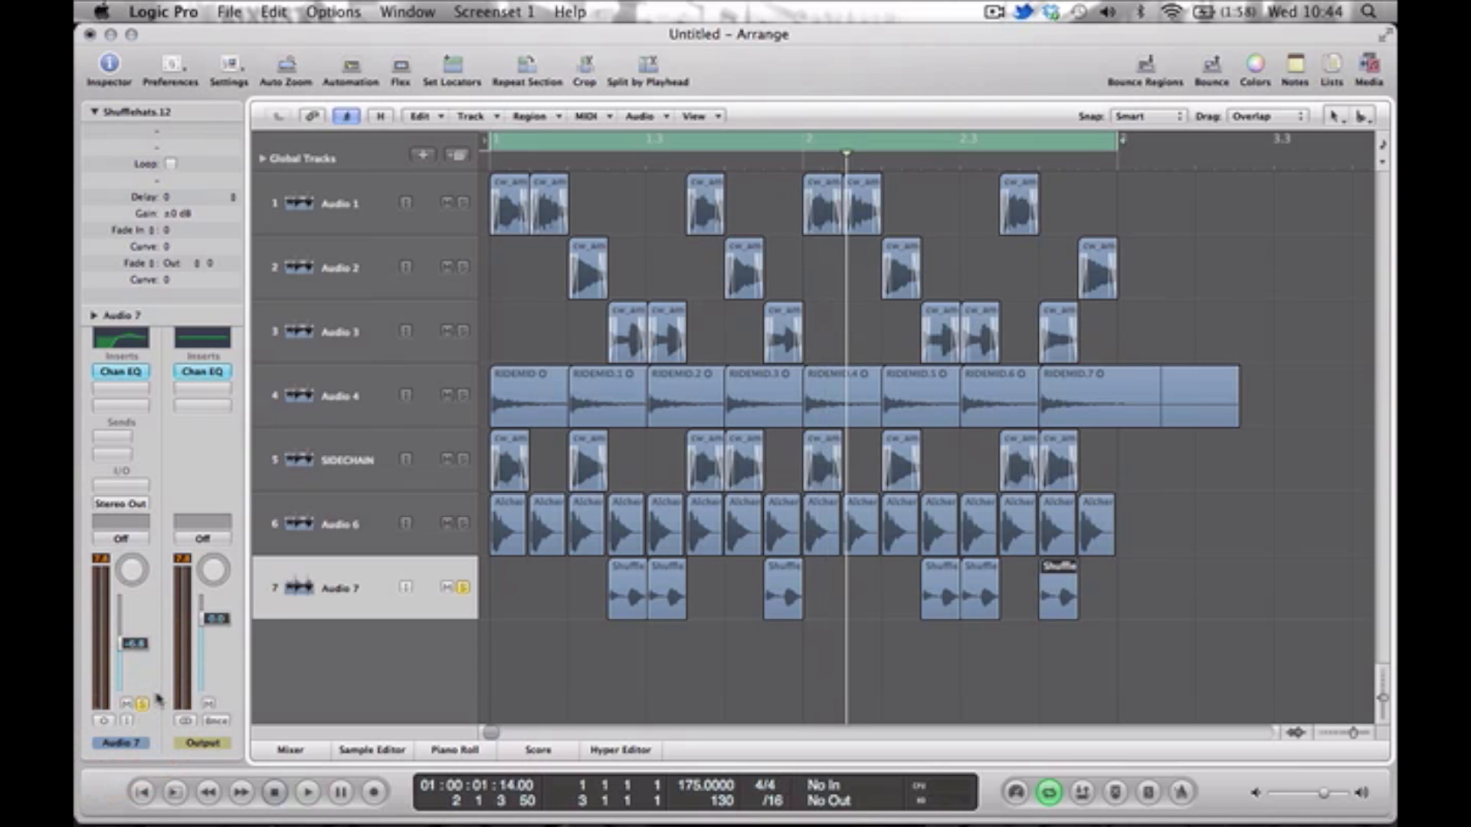
{"action": "key", "text": "space"}
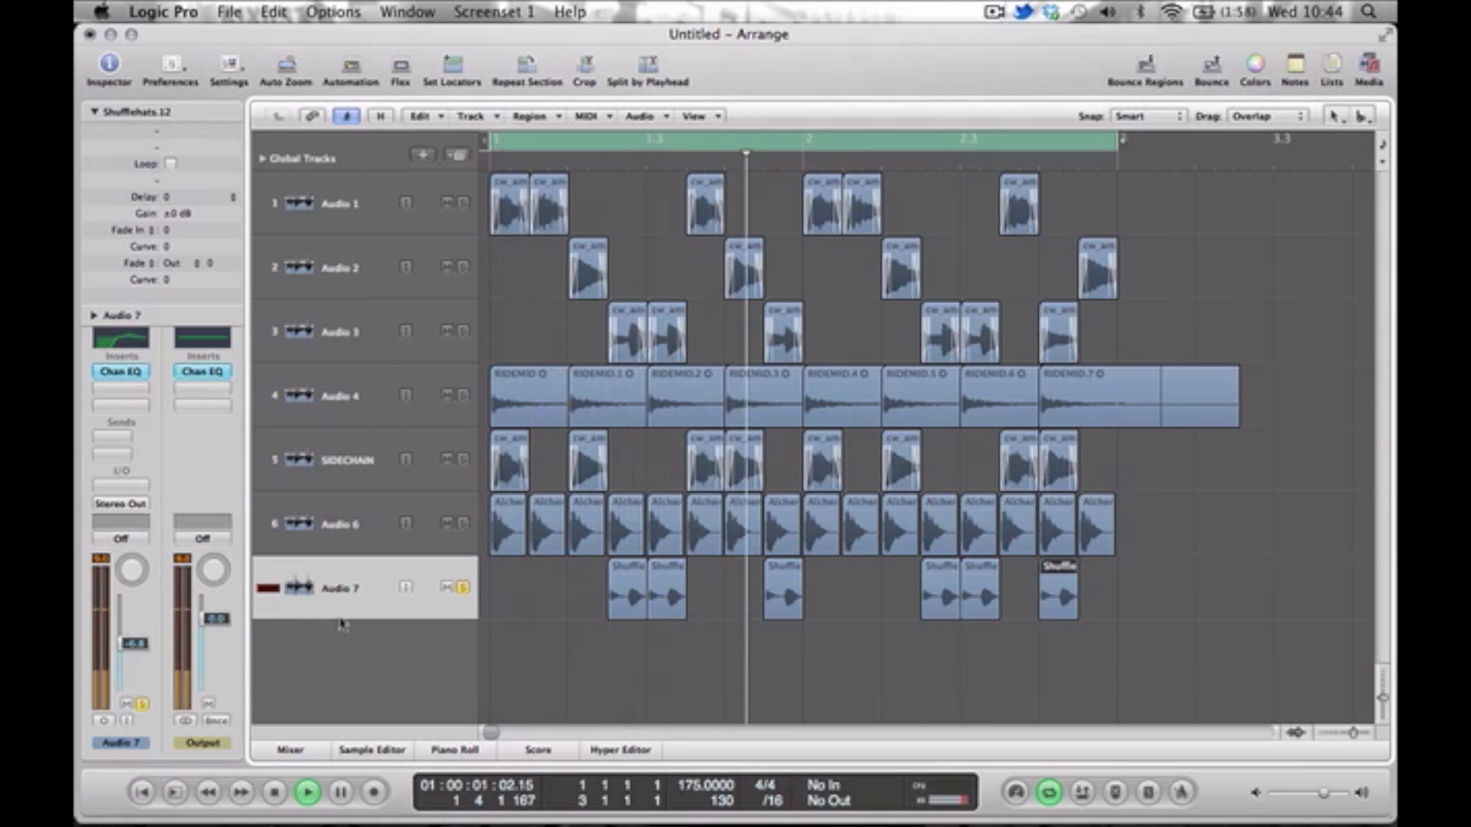
Unsolo Audio 7 and lower its fader to -9.8 dB against the full mix.
{"action": "key", "text": "space"}
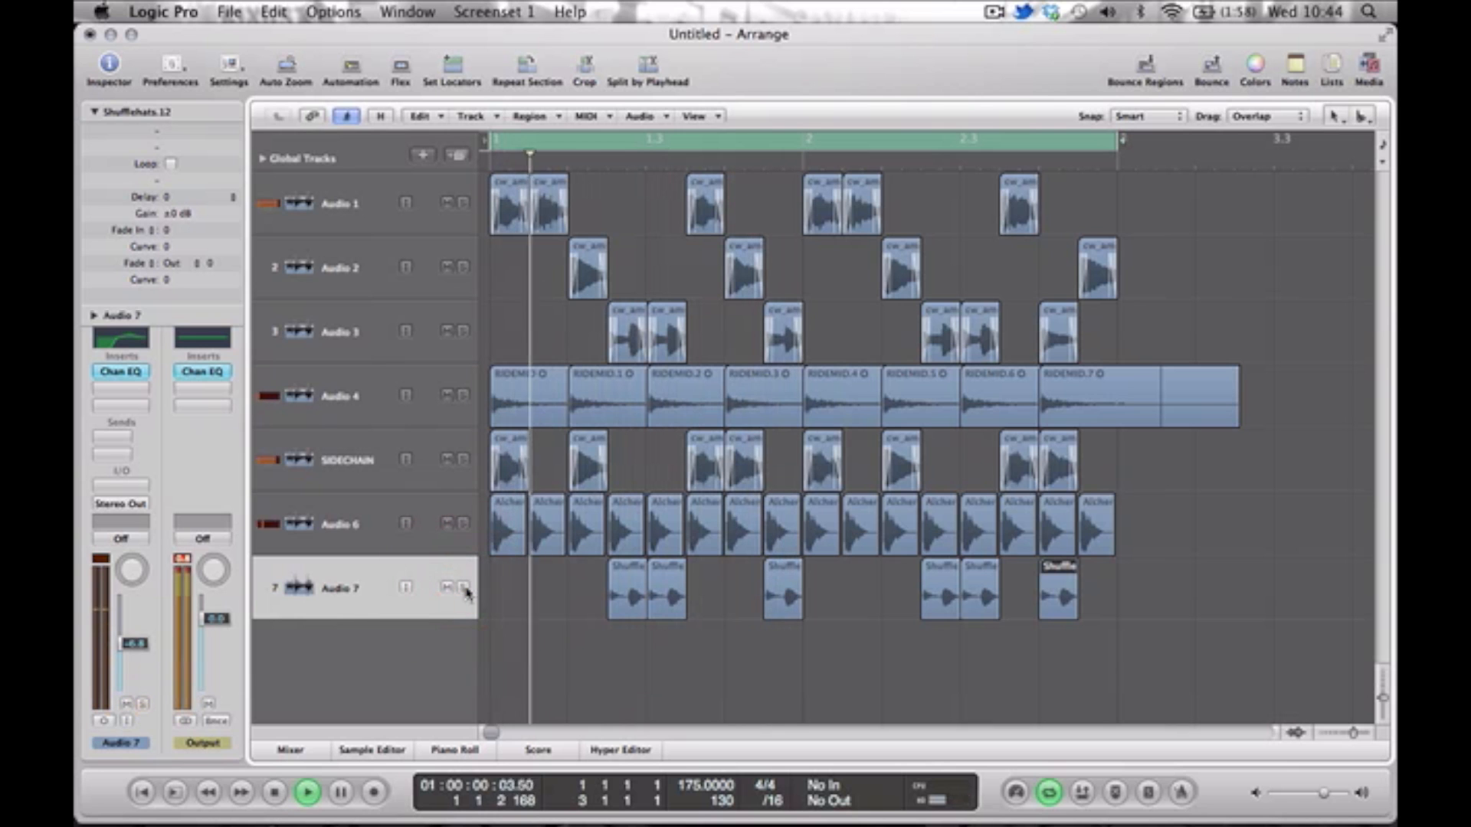
{"action": "left_click", "coordinate": [148, 642]}
{"action": "left_click_drag", "start_coordinate": [149, 643], "coordinate": [150, 649]}
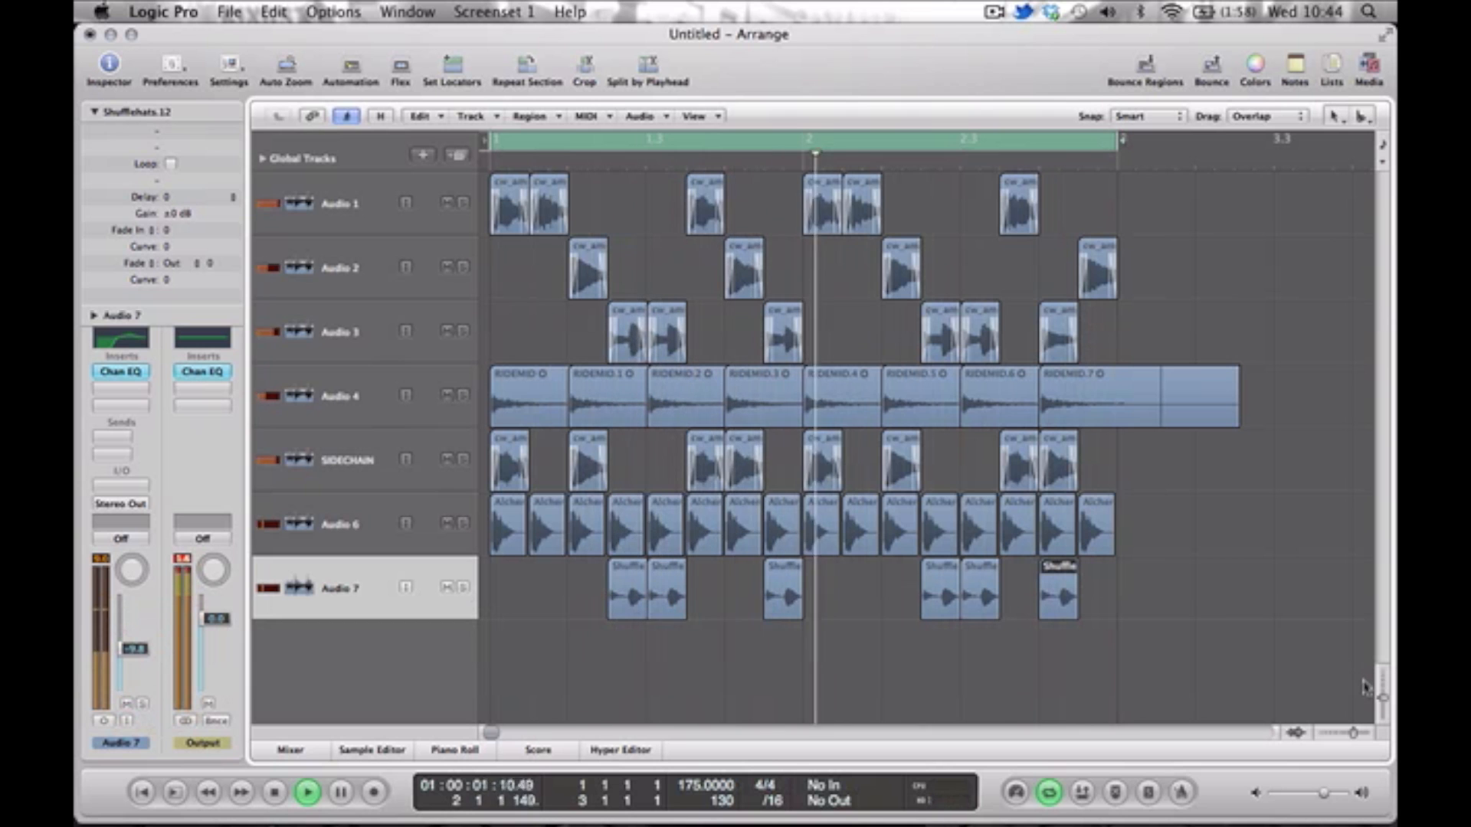
Show the Mixer, select channel strips Audio 1 through Audio 7, and lower their faders together until Audio 1 is at -1.3 dB.
{"action": "left_click_drag", "start_coordinate": [1383, 701], "coordinate": [1382, 668]}
{"action": "key", "text": "x"}
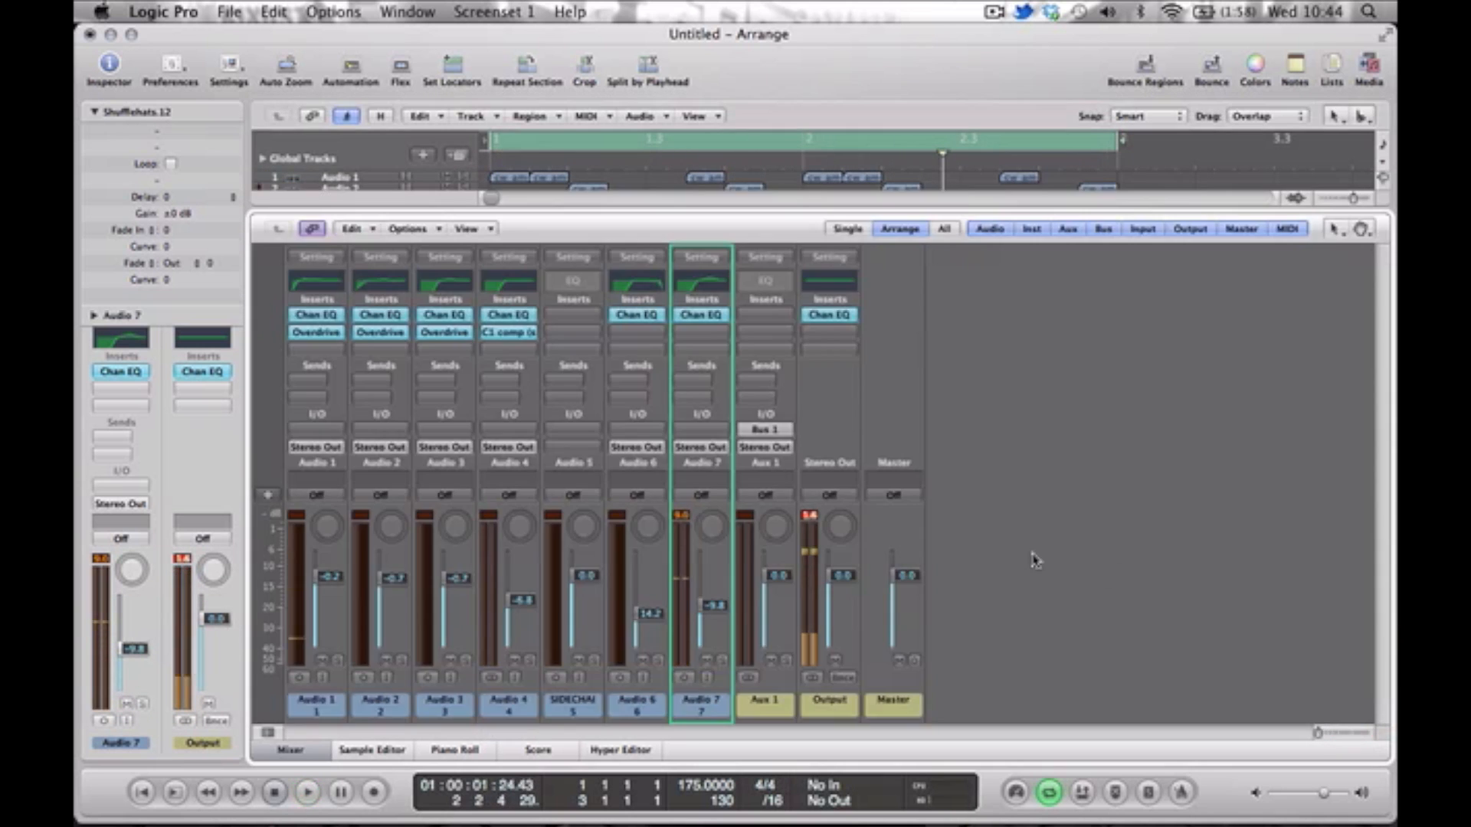
{"action": "left_click_drag", "start_coordinate": [715, 689], "coordinate": [238, 680]}
{"action": "key", "text": "space"}
{"action": "left_click_drag", "start_coordinate": [322, 626], "coordinate": [323, 632]}
{"action": "key", "text": "space"}
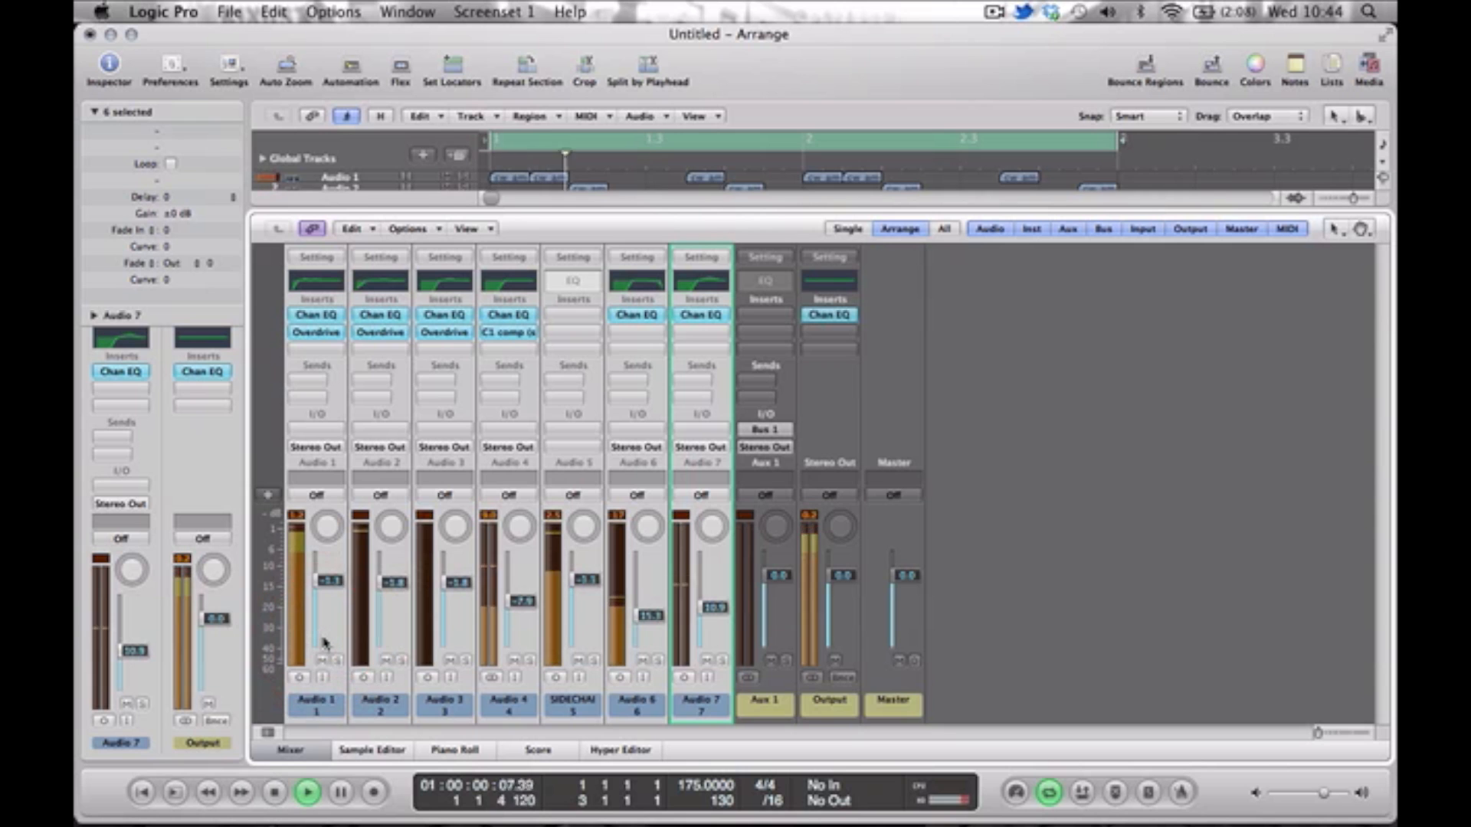
Lower the seven selected faders further until Audio 1 is at -2.0 dB, checking the output level, then close the Mixer and stop playback.
{"action": "key", "text": "space"}
{"action": "left_click", "coordinate": [325, 630]}
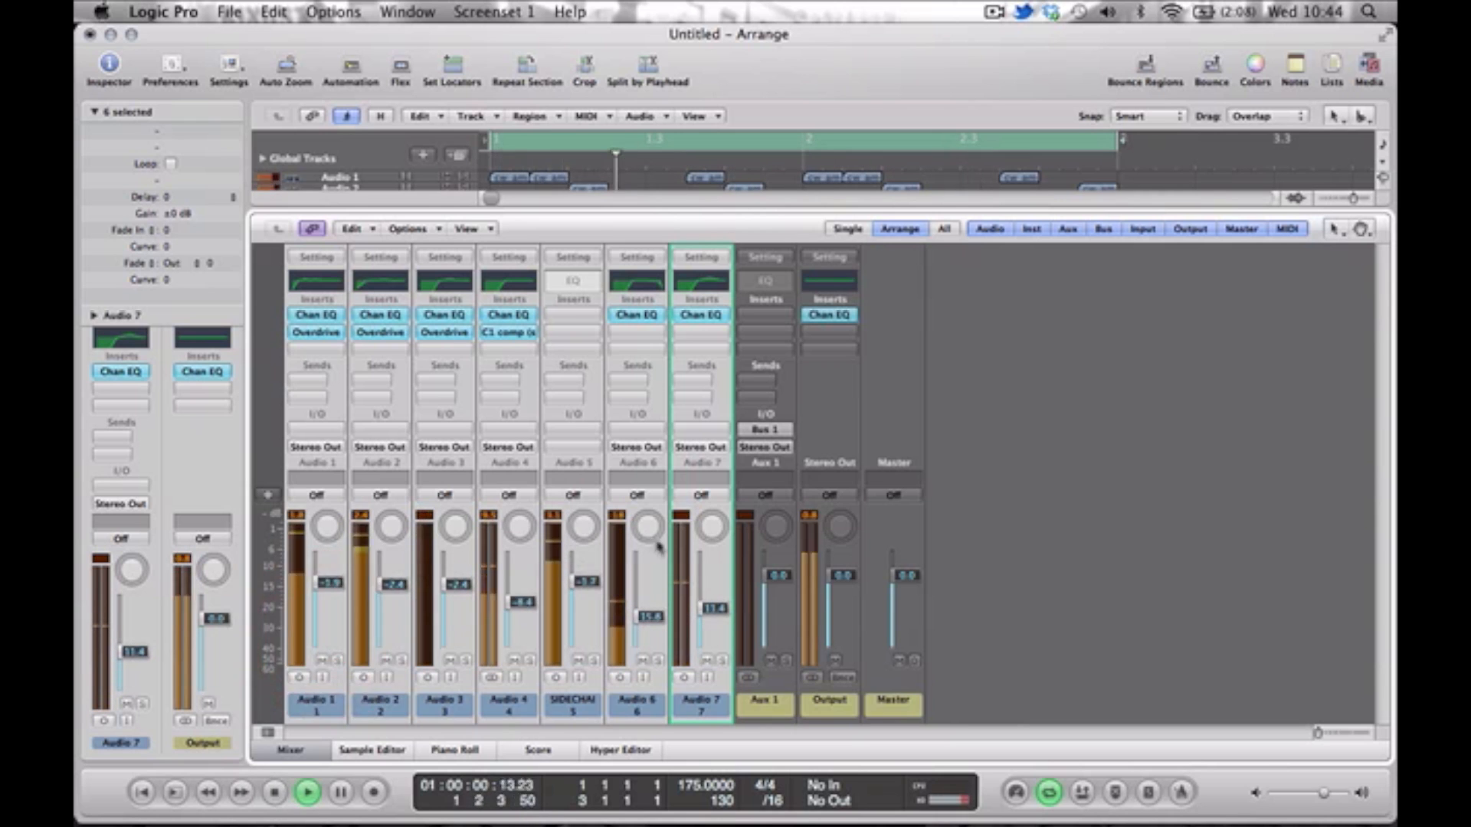
{"action": "key", "text": "space"}
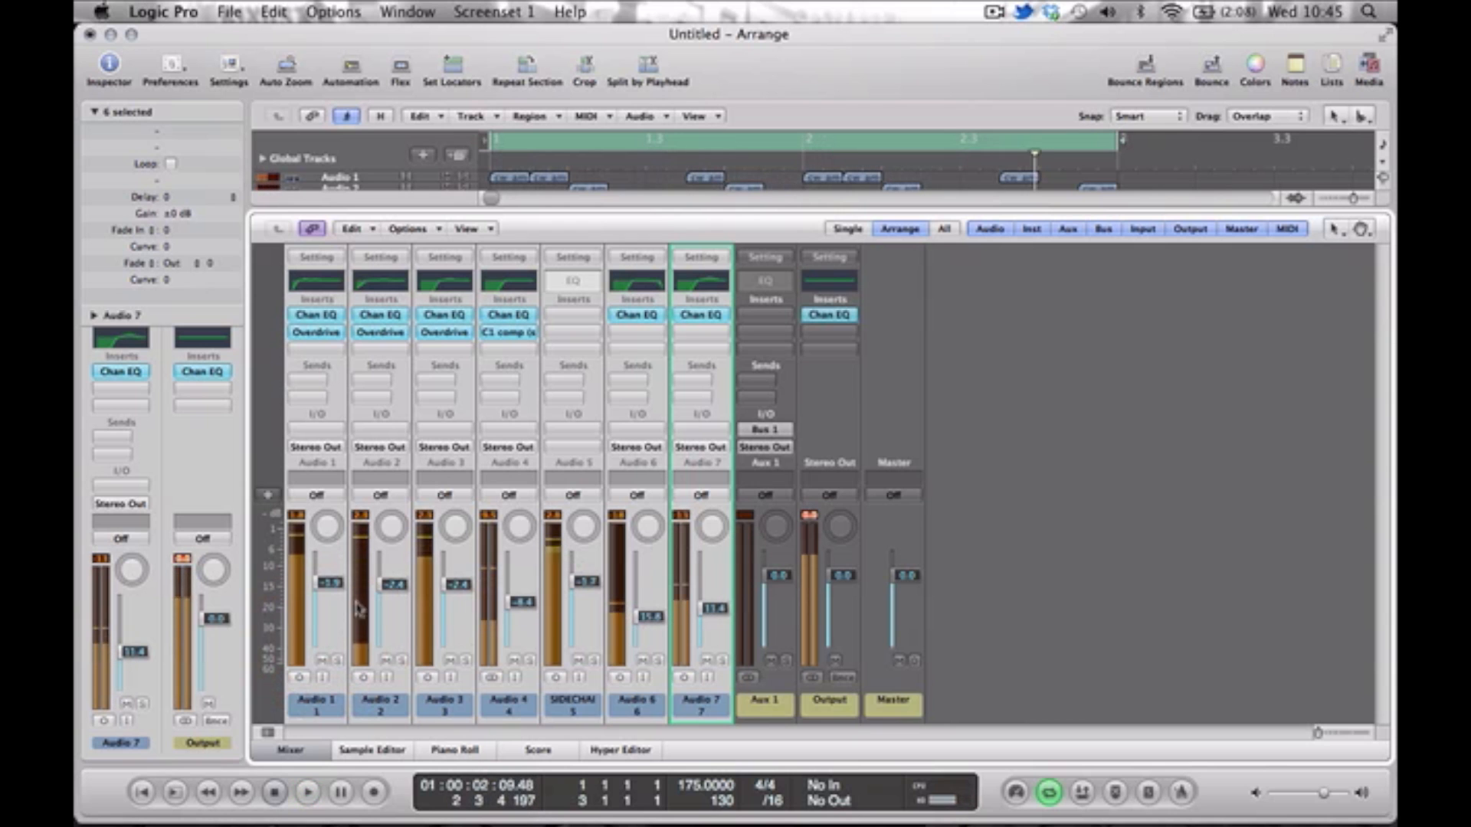
{"action": "key", "text": "space"}
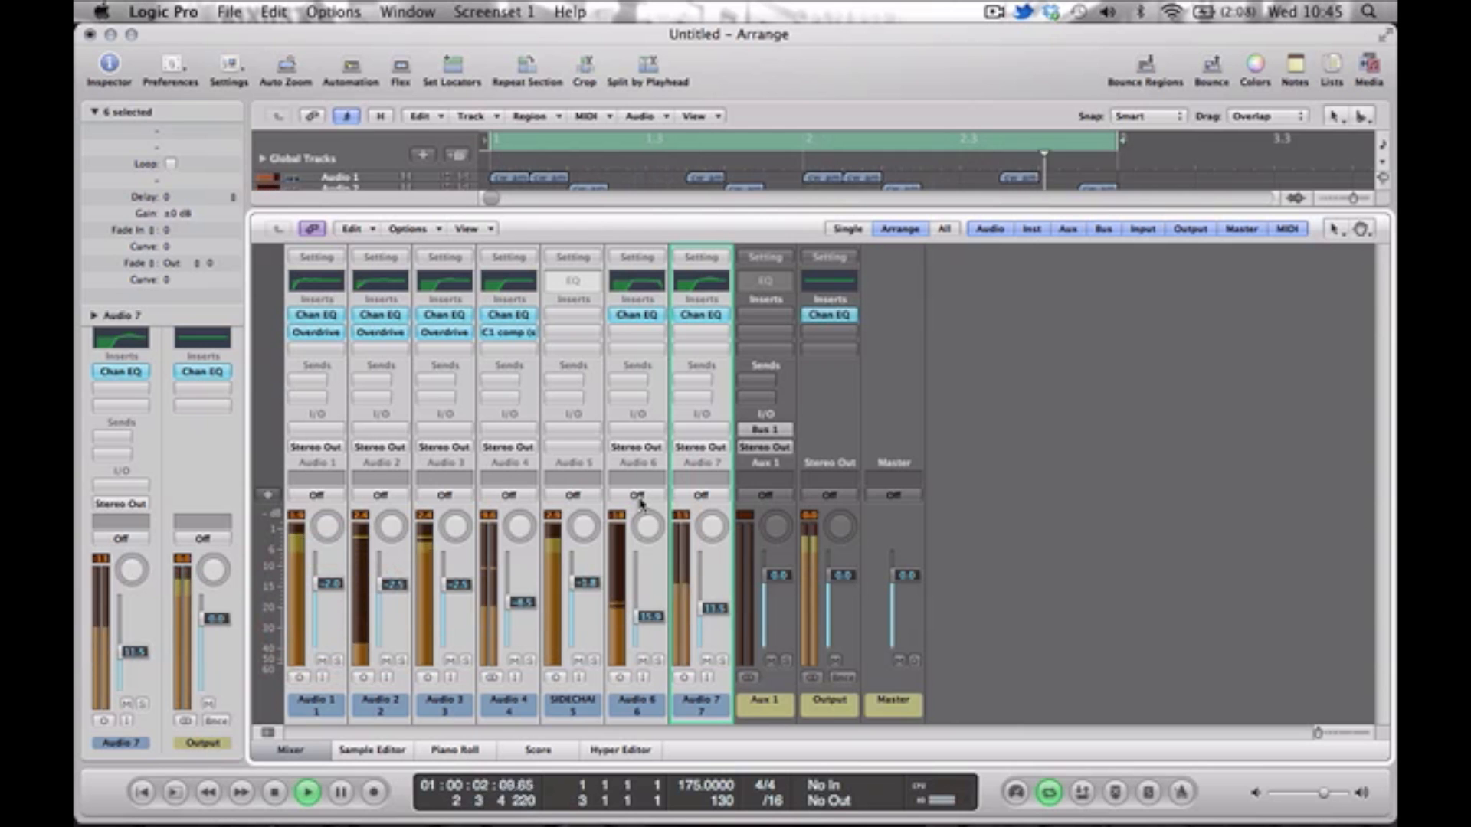
{"action": "key", "text": "x"}
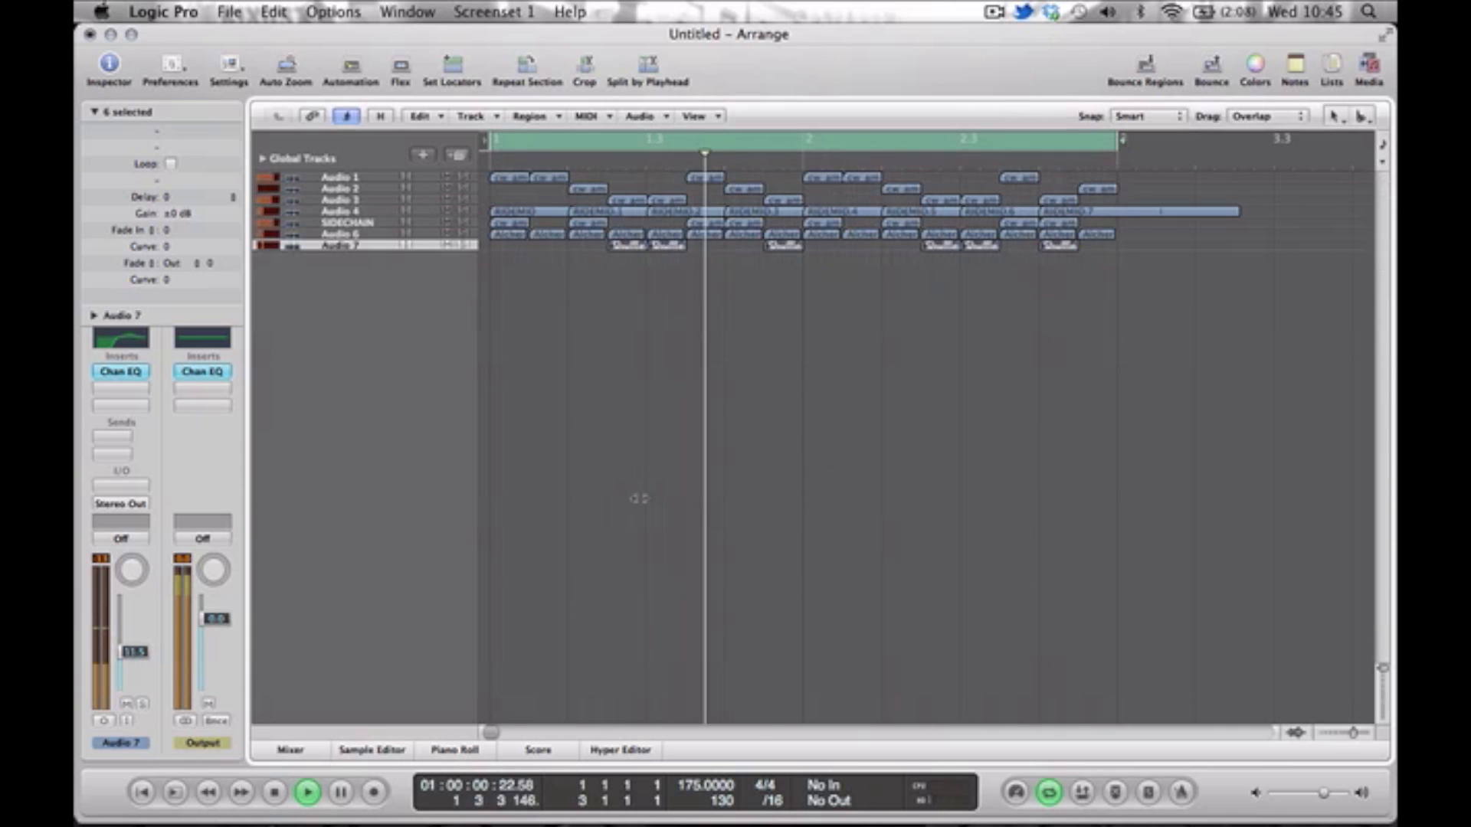
{"action": "key", "text": "space"}
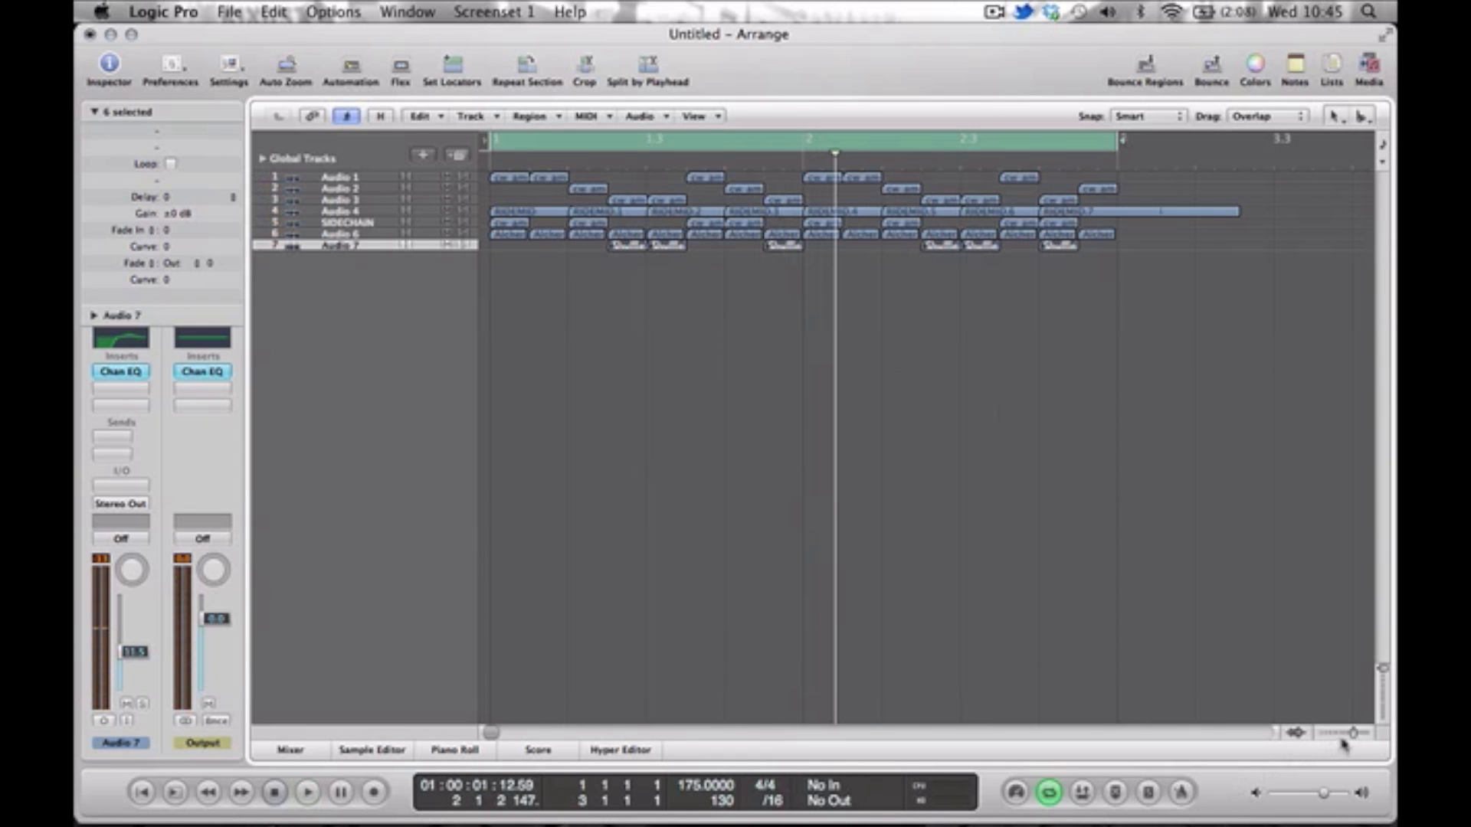
Bounce all regions in place to a new track as cw_amen_rough_bip, muting the source regions.
{"action": "left_click_drag", "start_coordinate": [1353, 734], "coordinate": [1351, 733]}
{"action": "left_click", "coordinate": [964, 498]}
{"action": "key", "text": "super+a"}
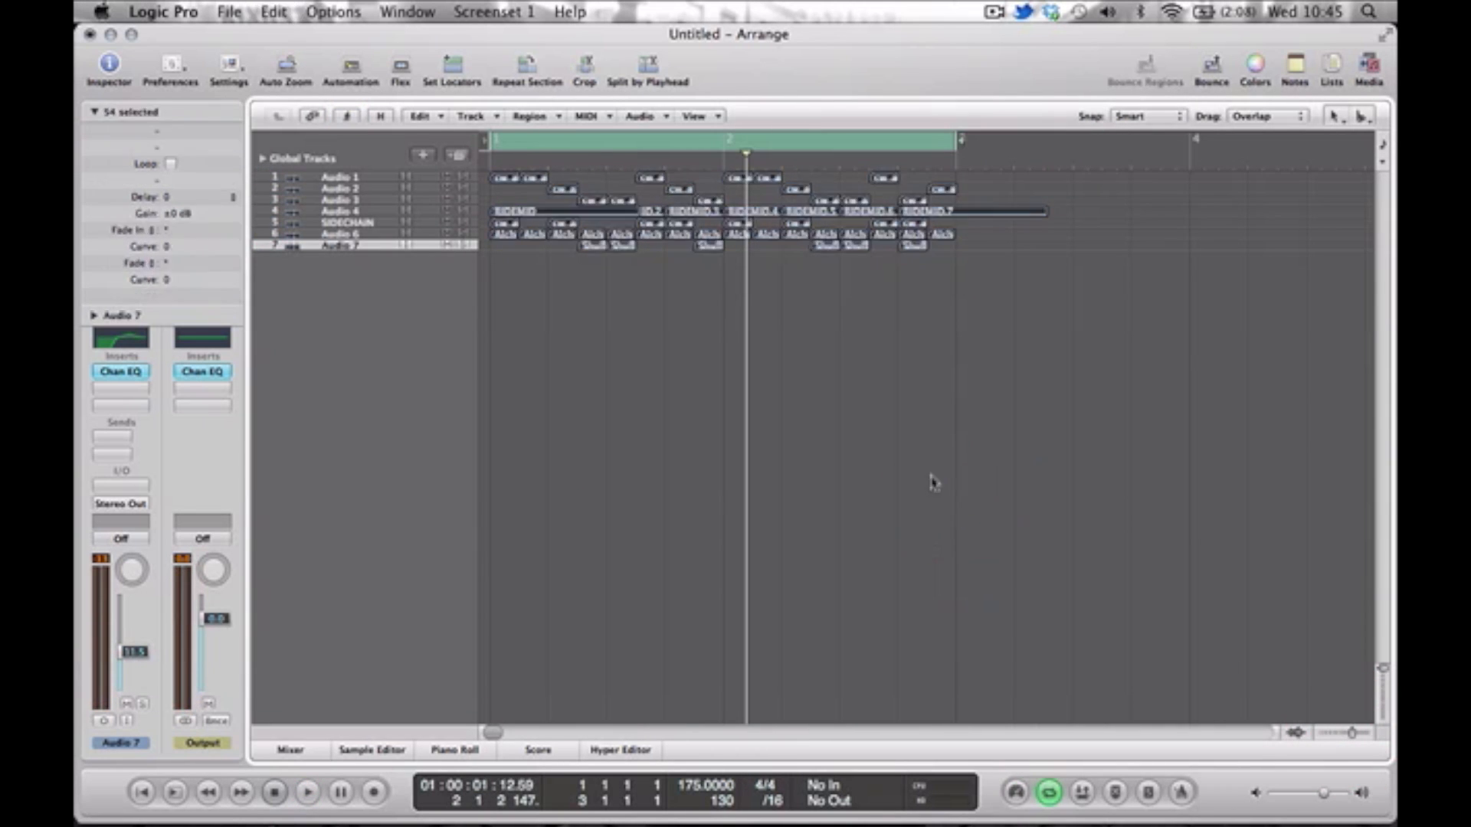
{"action": "right_click", "coordinate": [503, 178]}
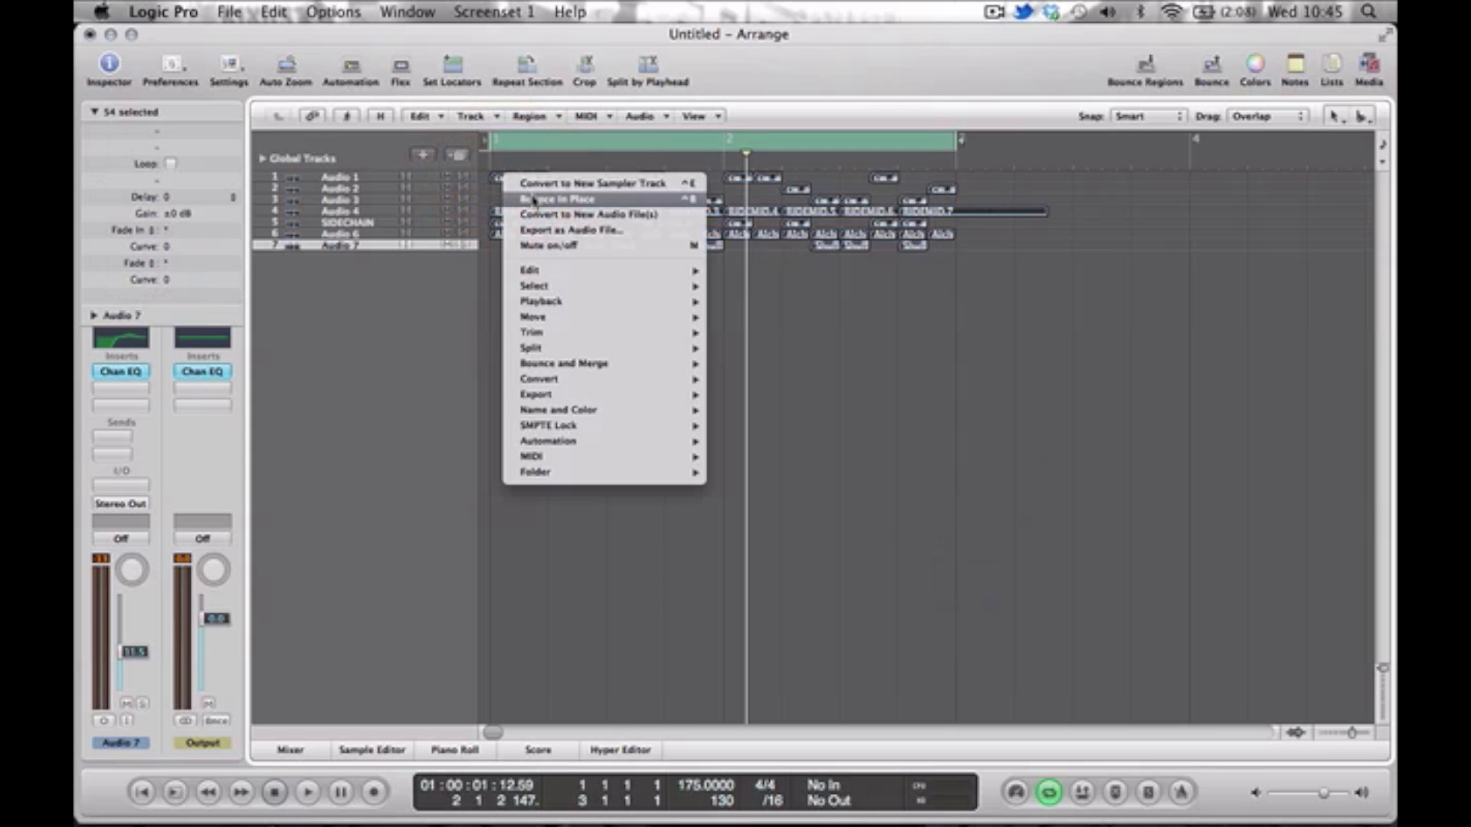
{"action": "left_click", "coordinate": [557, 199]}
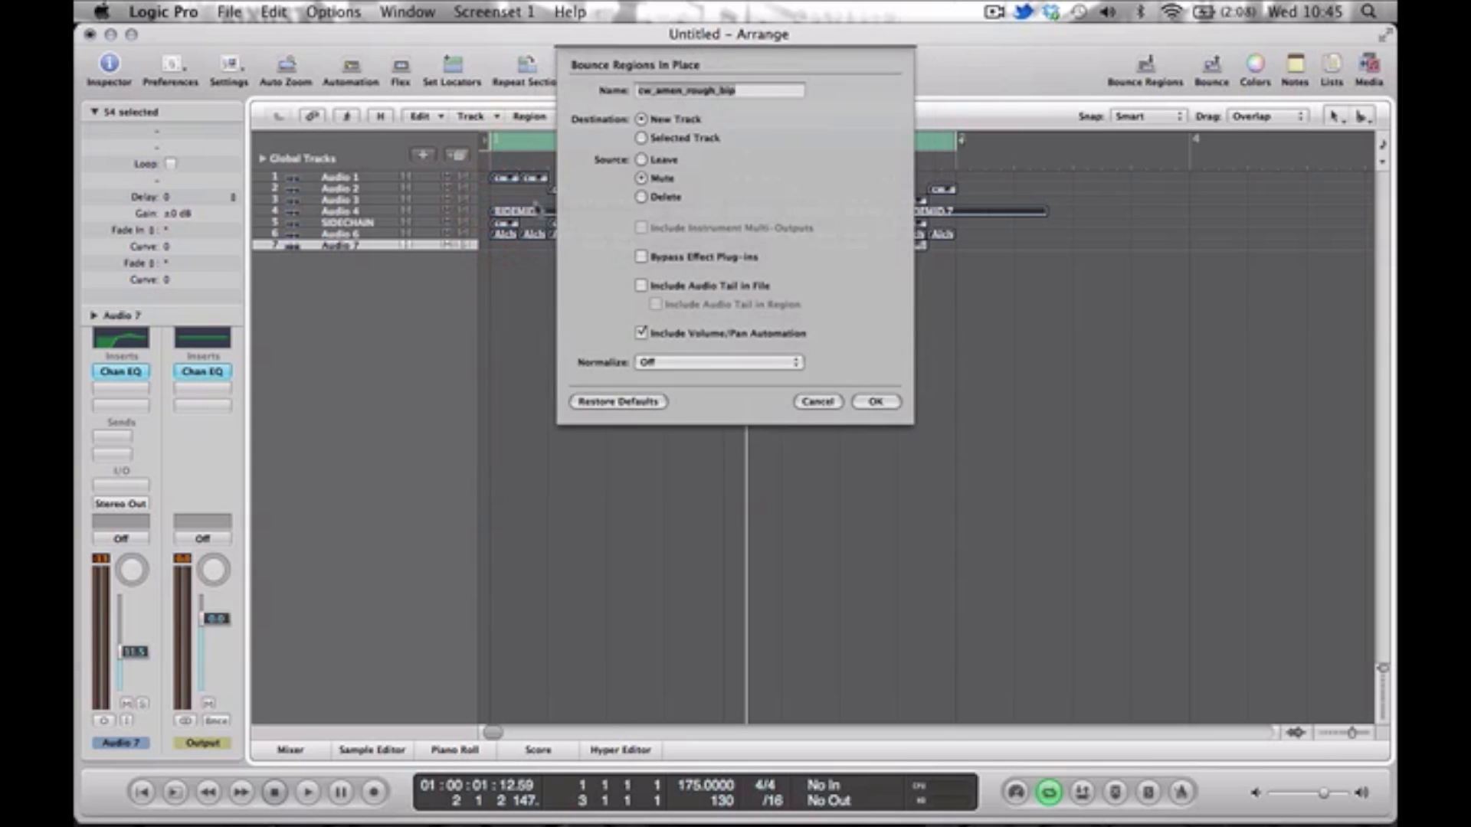
{"action": "key", "text": "Return"}
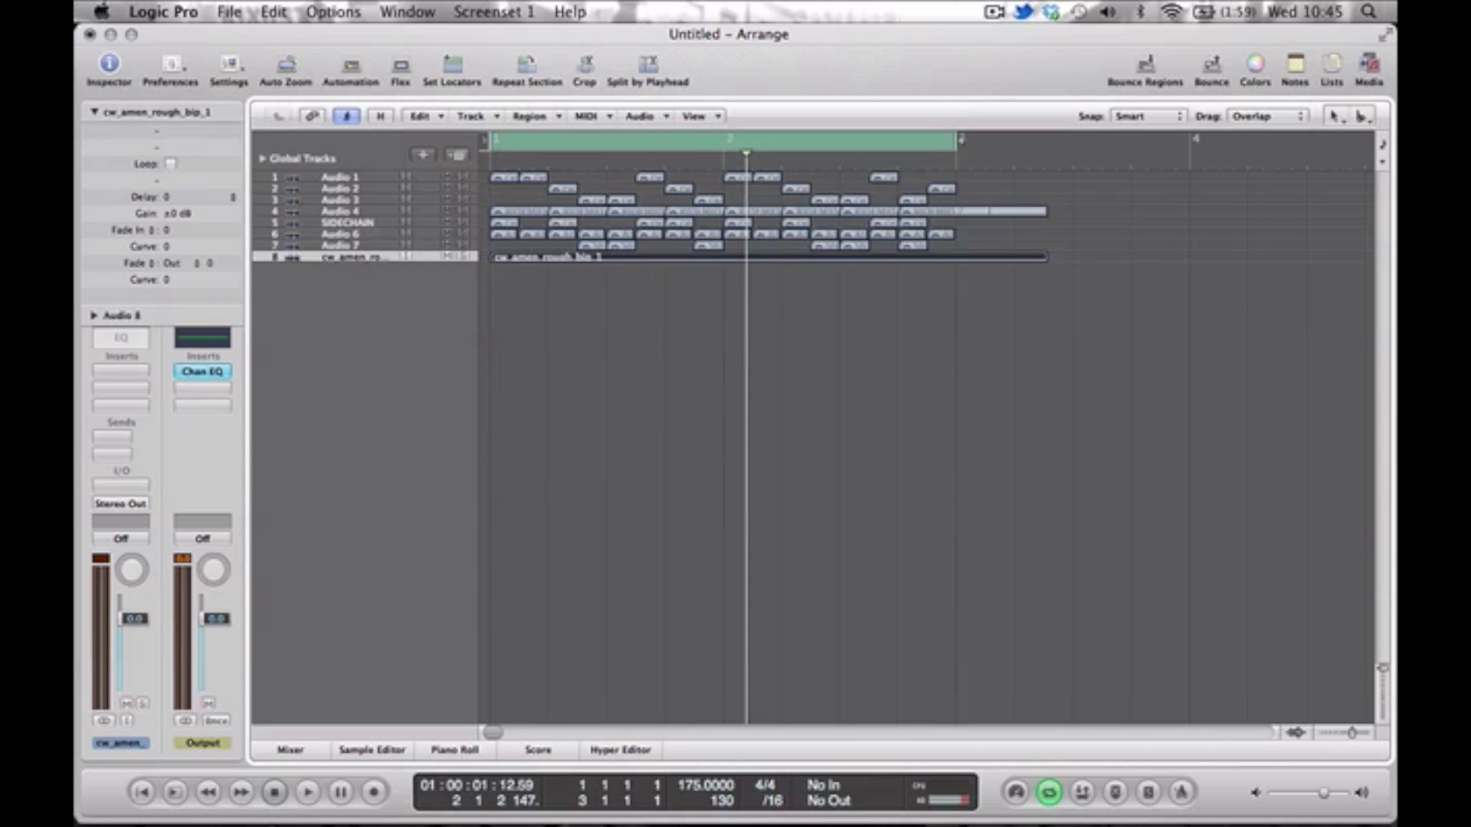
Enlarge the track heights, trim the bounced region's end back to the cycle's end at bar 3, and play it back.
{"action": "left_click", "coordinate": [972, 520]}
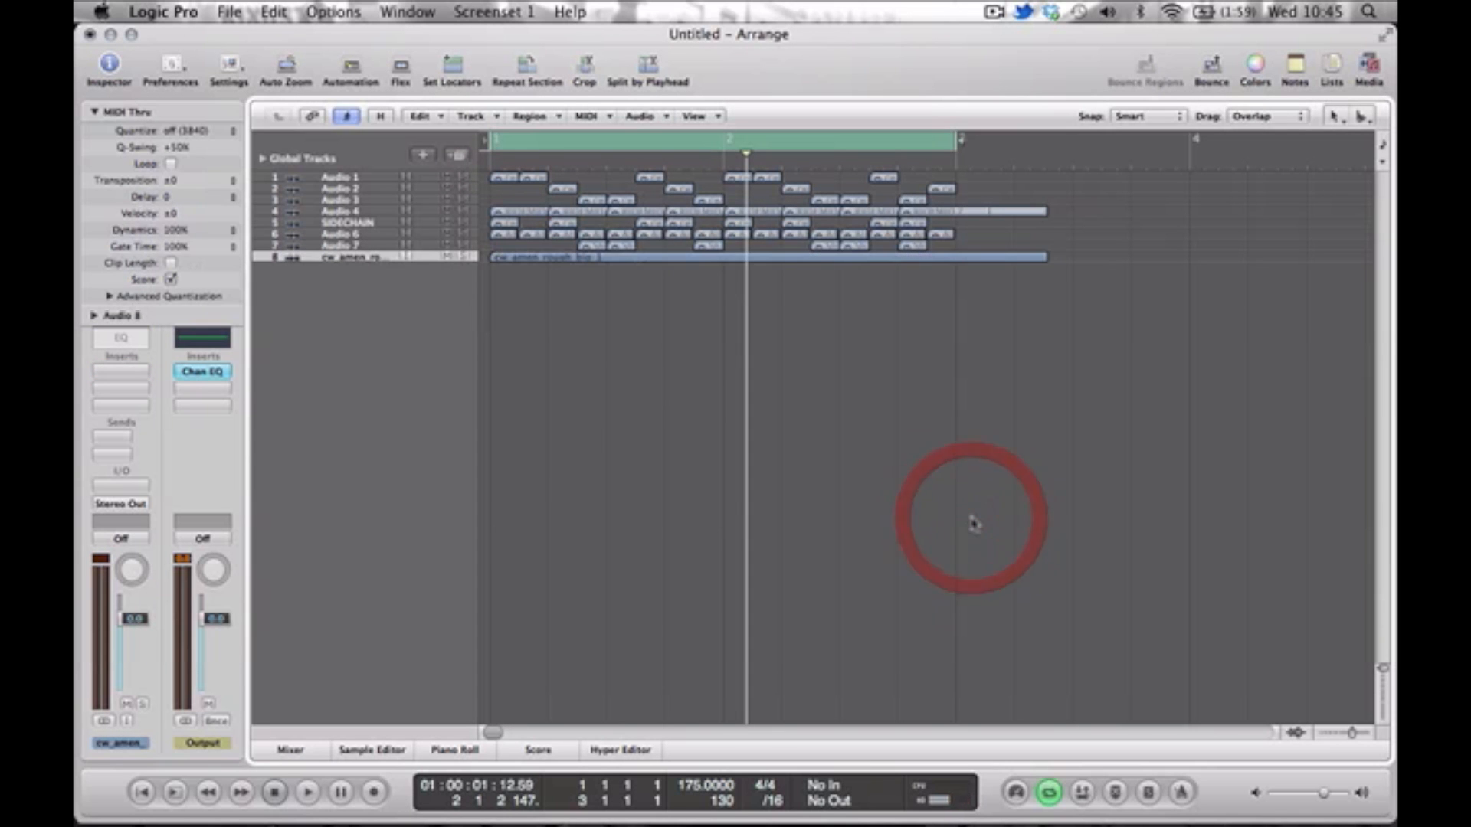
{"action": "key", "text": "space"}
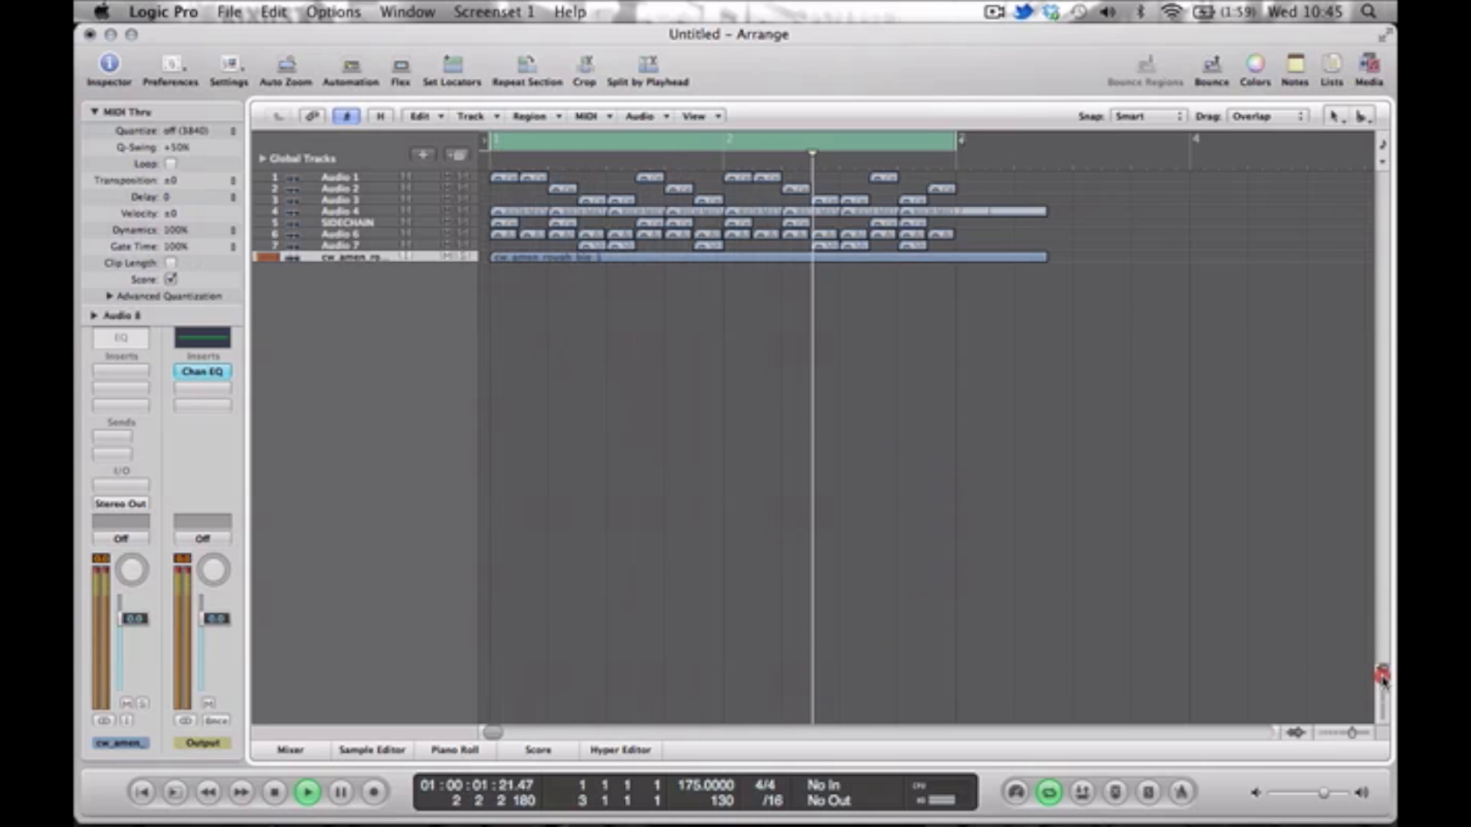
{"action": "left_click_drag", "start_coordinate": [1382, 682], "coordinate": [1383, 699]}
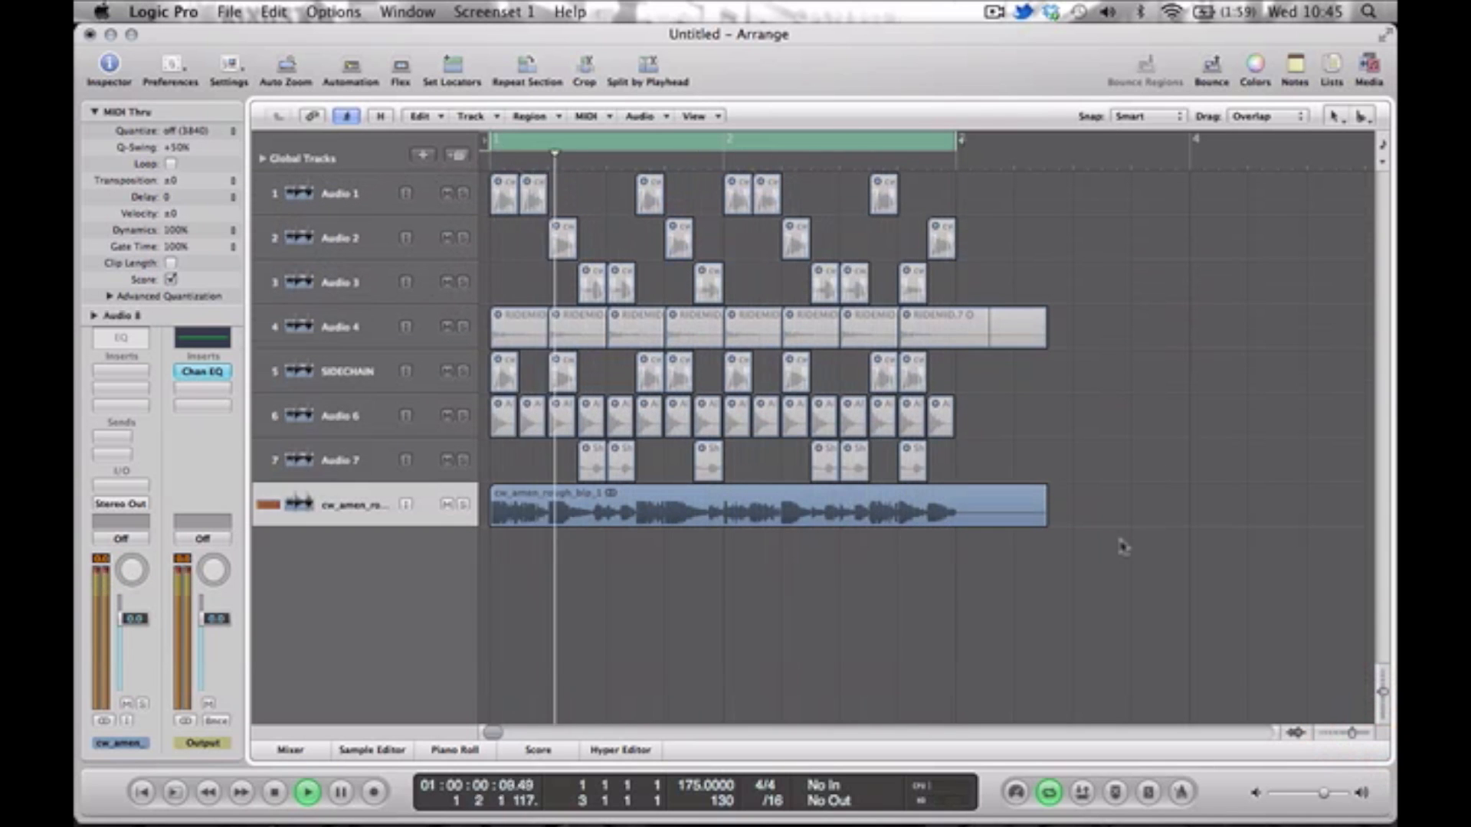
{"action": "key", "text": "space"}
{"action": "left_click", "coordinate": [986, 523]}
{"action": "left_click_drag", "start_coordinate": [986, 522], "coordinate": [954, 524]}
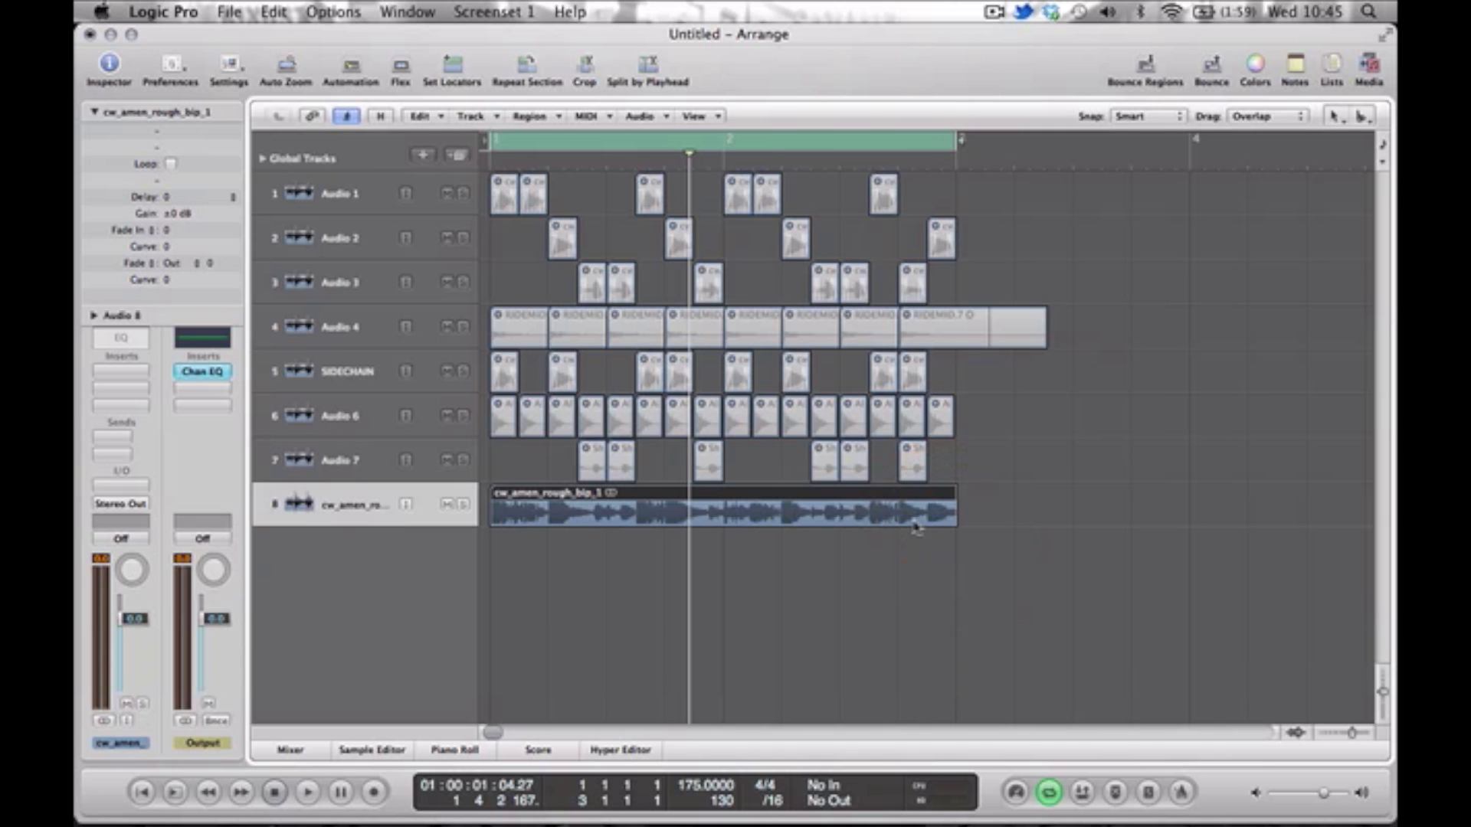
{"action": "key", "text": "space"}
{"action": "key", "text": "space"}
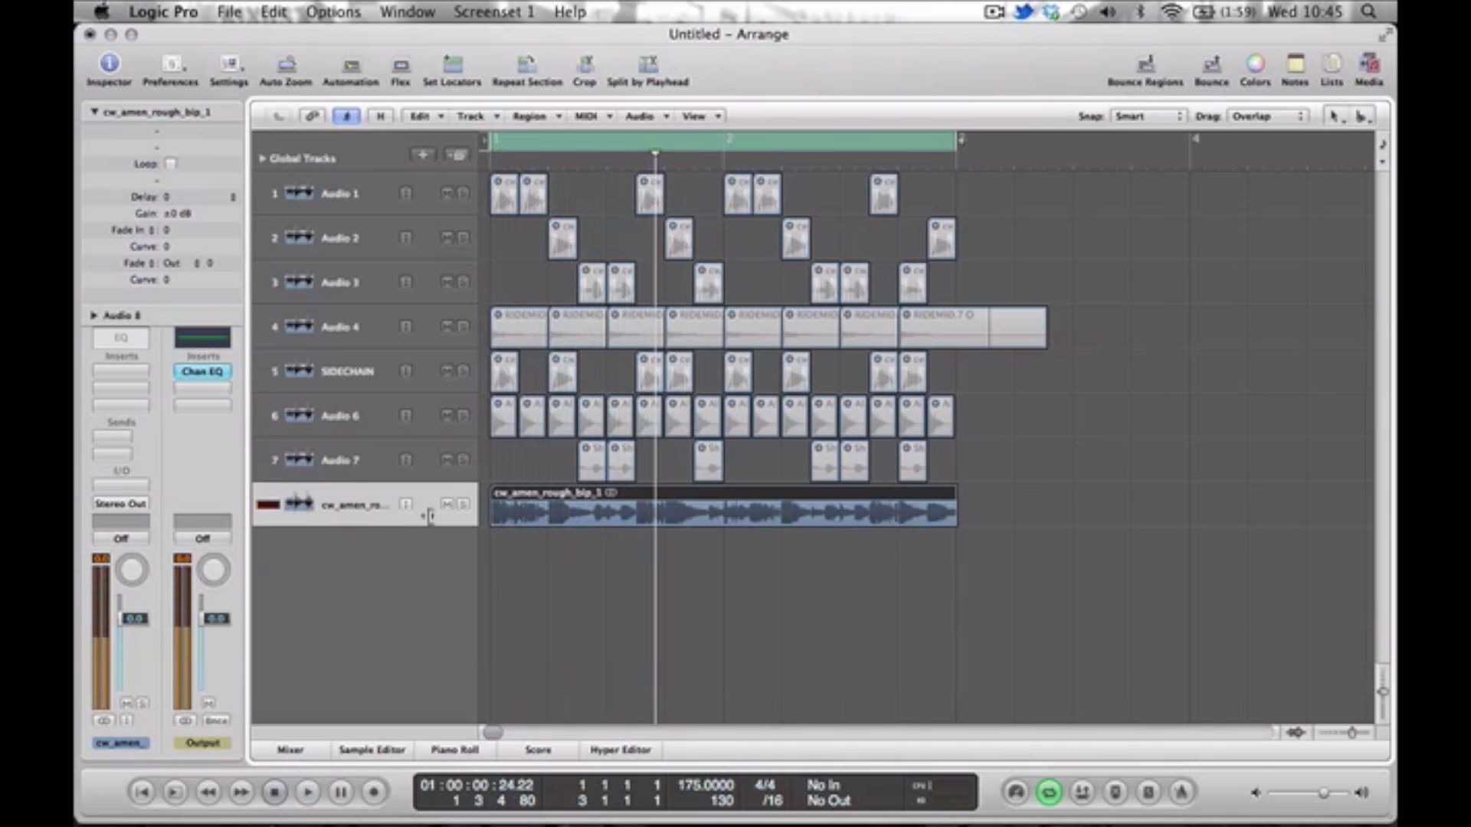
Insert the Waves C1 comp (s) plug-in on the bounced track's second insert slot.
{"action": "left_click", "coordinate": [146, 404]}
{"action": "mouse_move", "coordinate": [153, 619]}
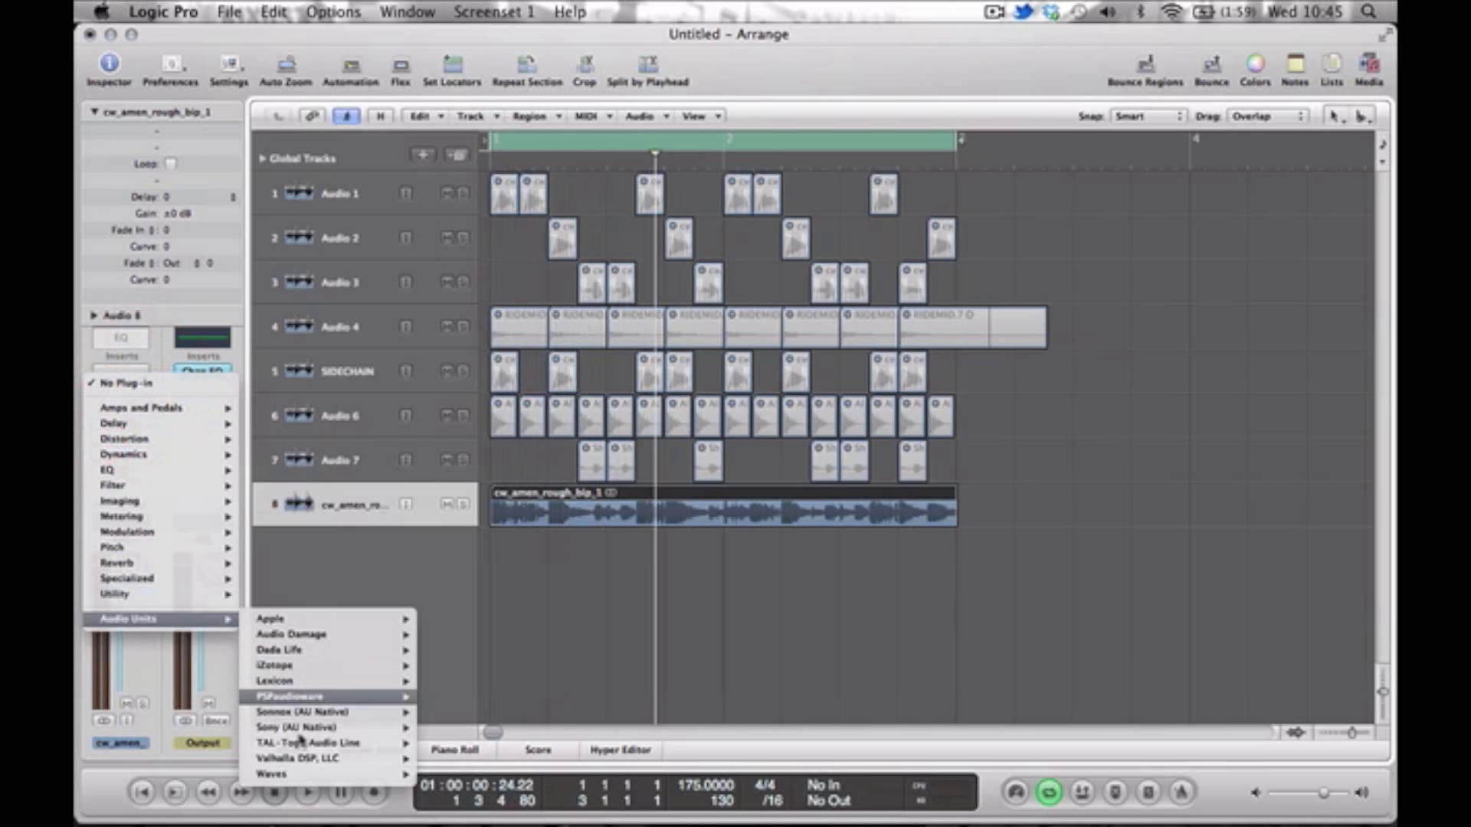
{"action": "mouse_move", "coordinate": [315, 775]}
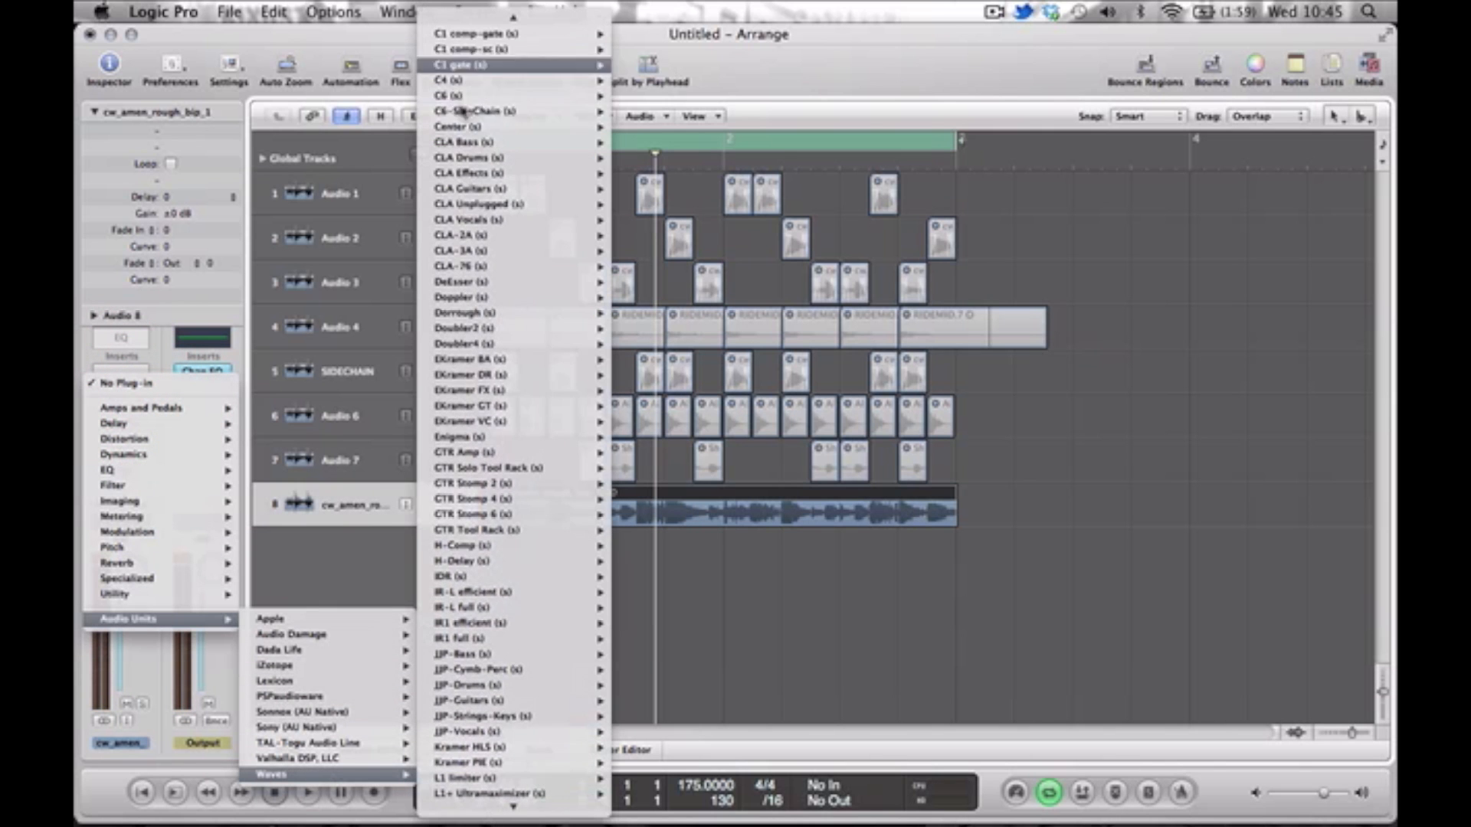
{"action": "scroll", "coordinate": [502, 77], "scroll_direction": "up", "scroll_amount": 2}
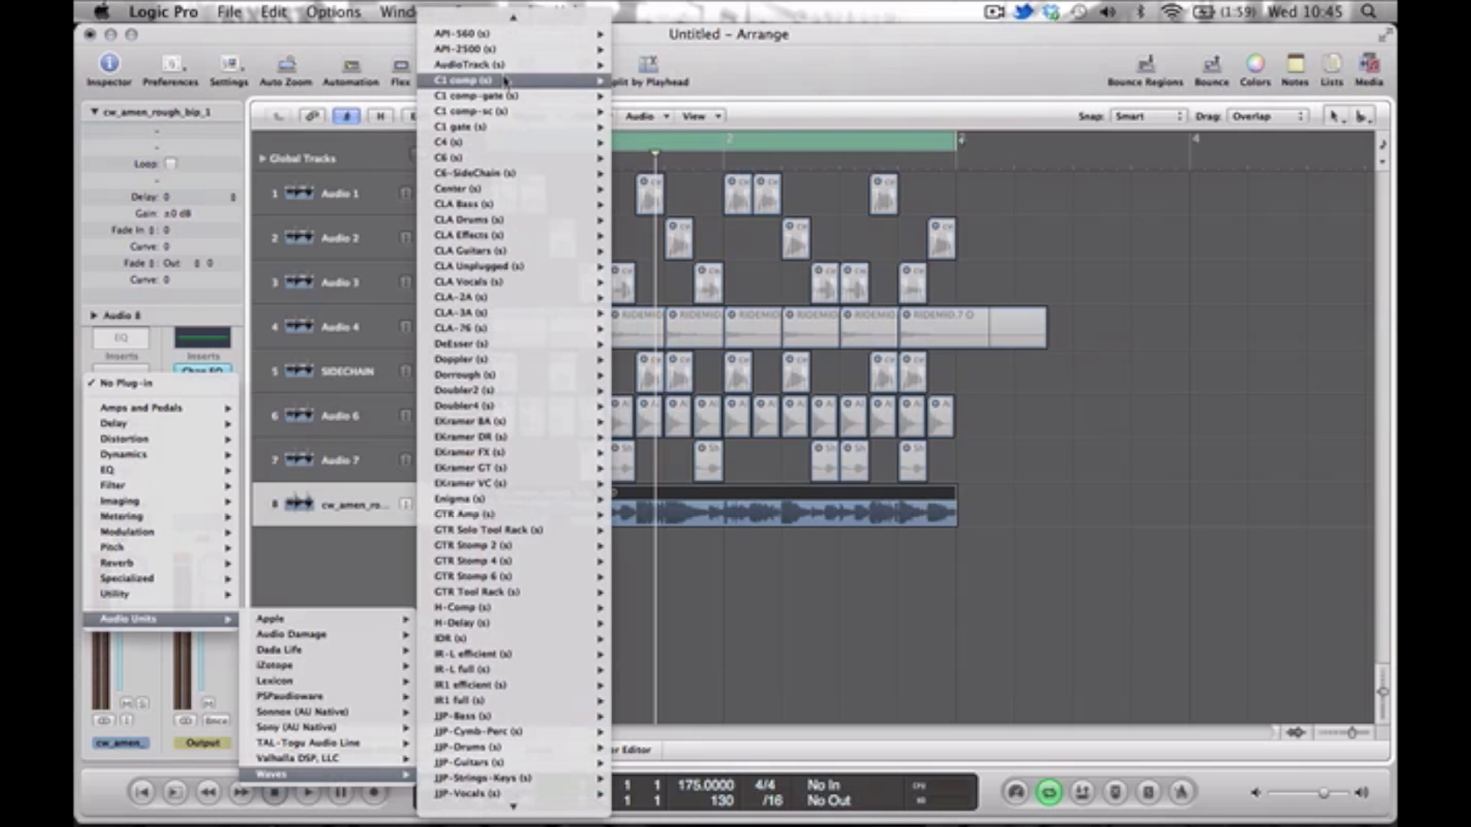
{"action": "left_click", "coordinate": [504, 80]}
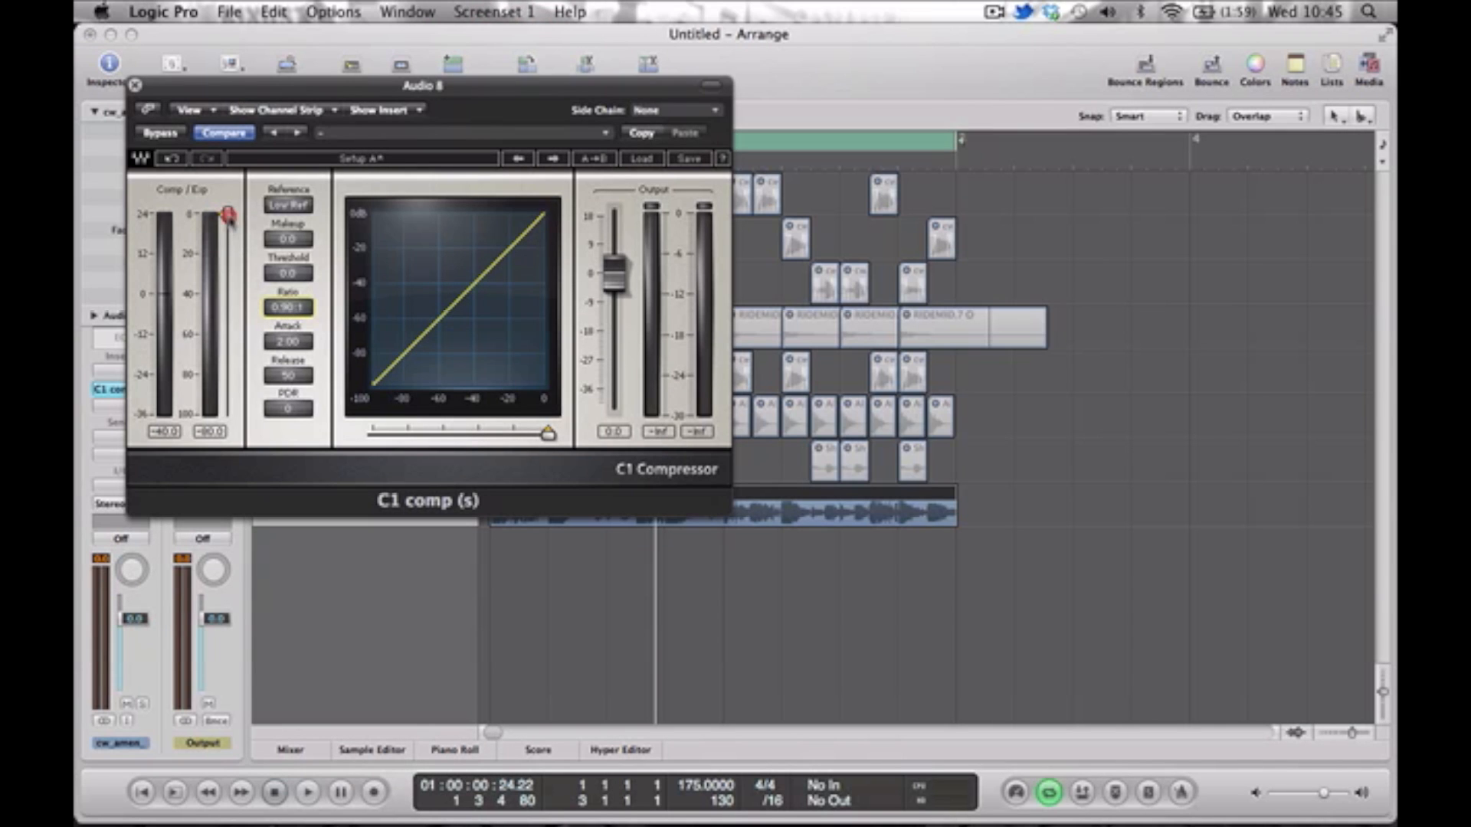
During playback, set the C1 compressor's ratio to 0.72:1, threshold to -4.9 and makeup to -11.9.
{"action": "key", "text": "space"}
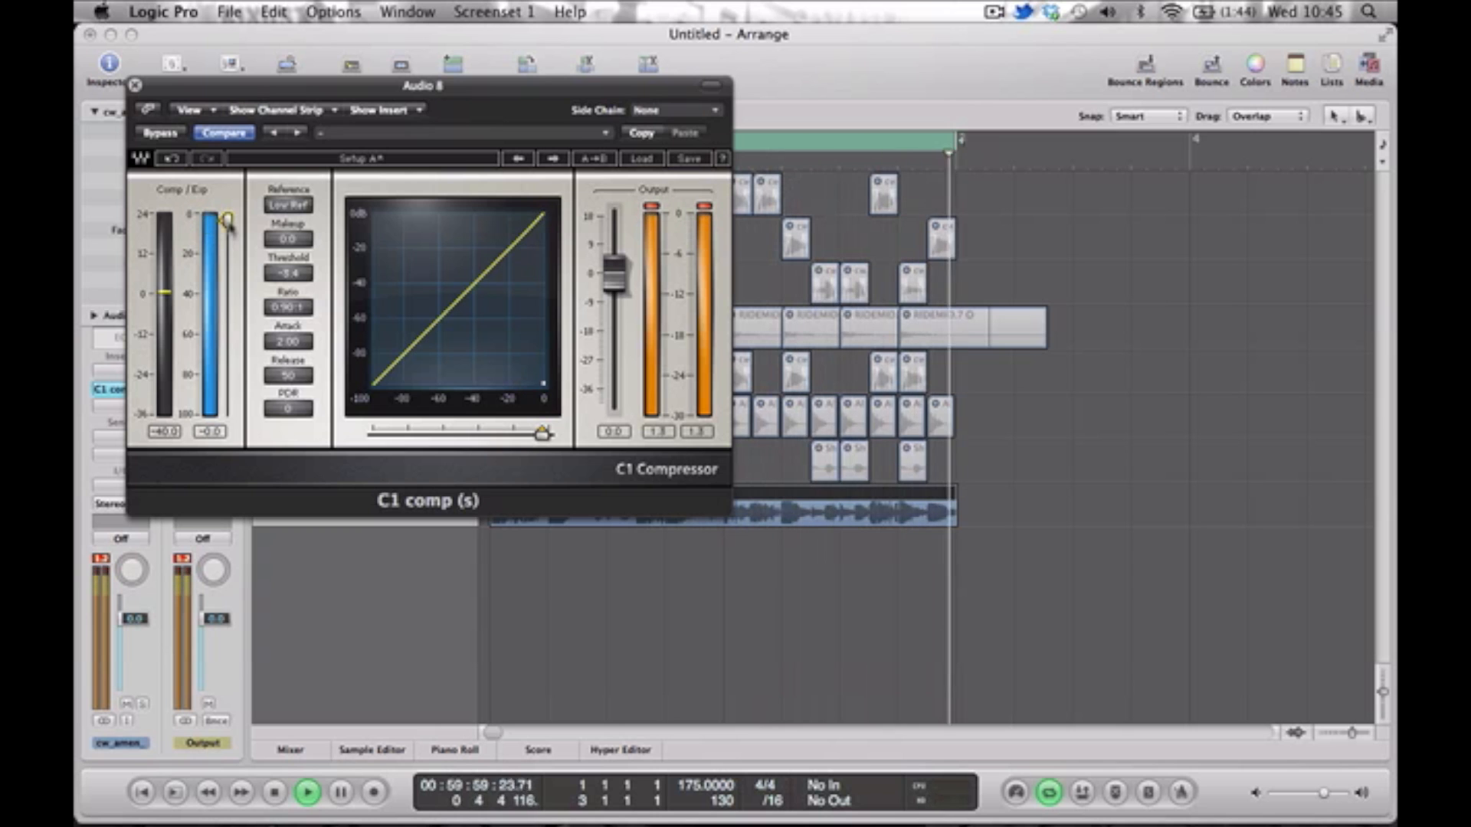
{"action": "mouse_move", "coordinate": [228, 220]}
{"action": "left_mouse_down"}
{"action": "mouse_move", "coordinate": [227, 277]}
{"action": "mouse_move", "coordinate": [227, 243]}
{"action": "left_mouse_up"}
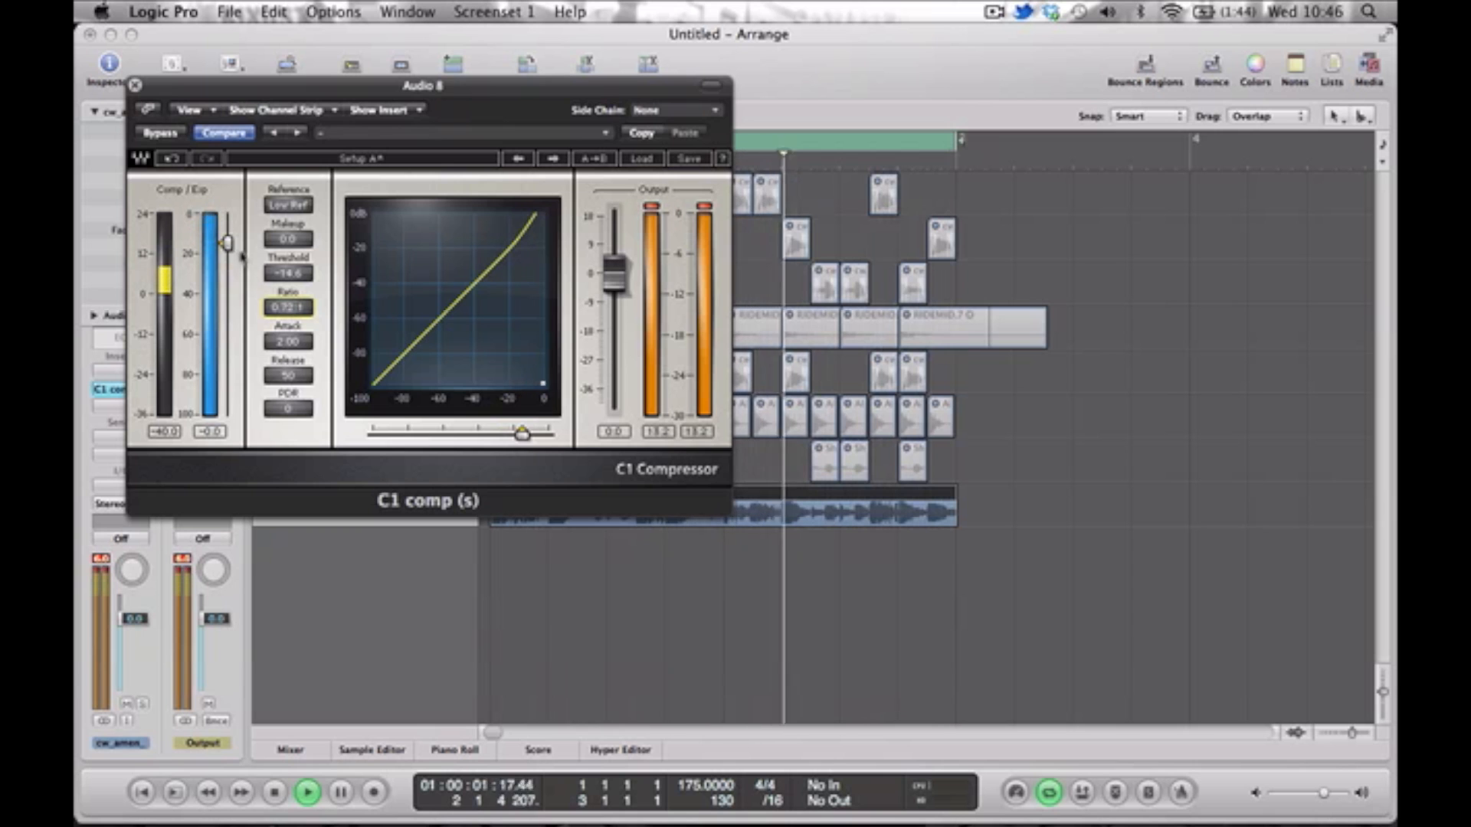
{"action": "left_click_drag", "start_coordinate": [227, 243], "coordinate": [270, 275]}
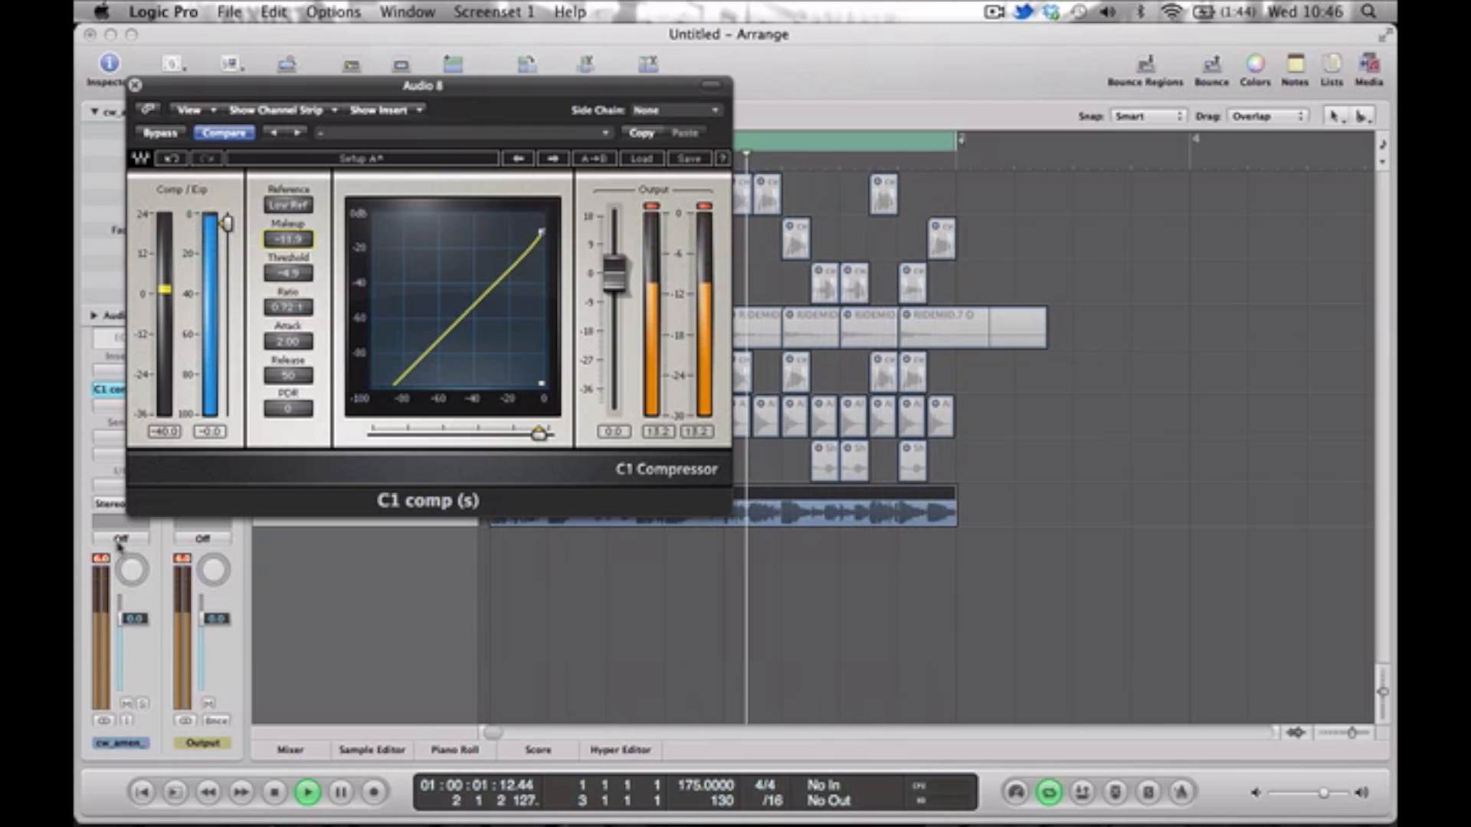
Raise the C1 makeup to -4.1 against the reset peak meter, lower the system volume and close the compressor window.
{"action": "left_click", "coordinate": [101, 559]}
{"action": "left_click_drag", "start_coordinate": [288, 240], "coordinate": [288, 213]}
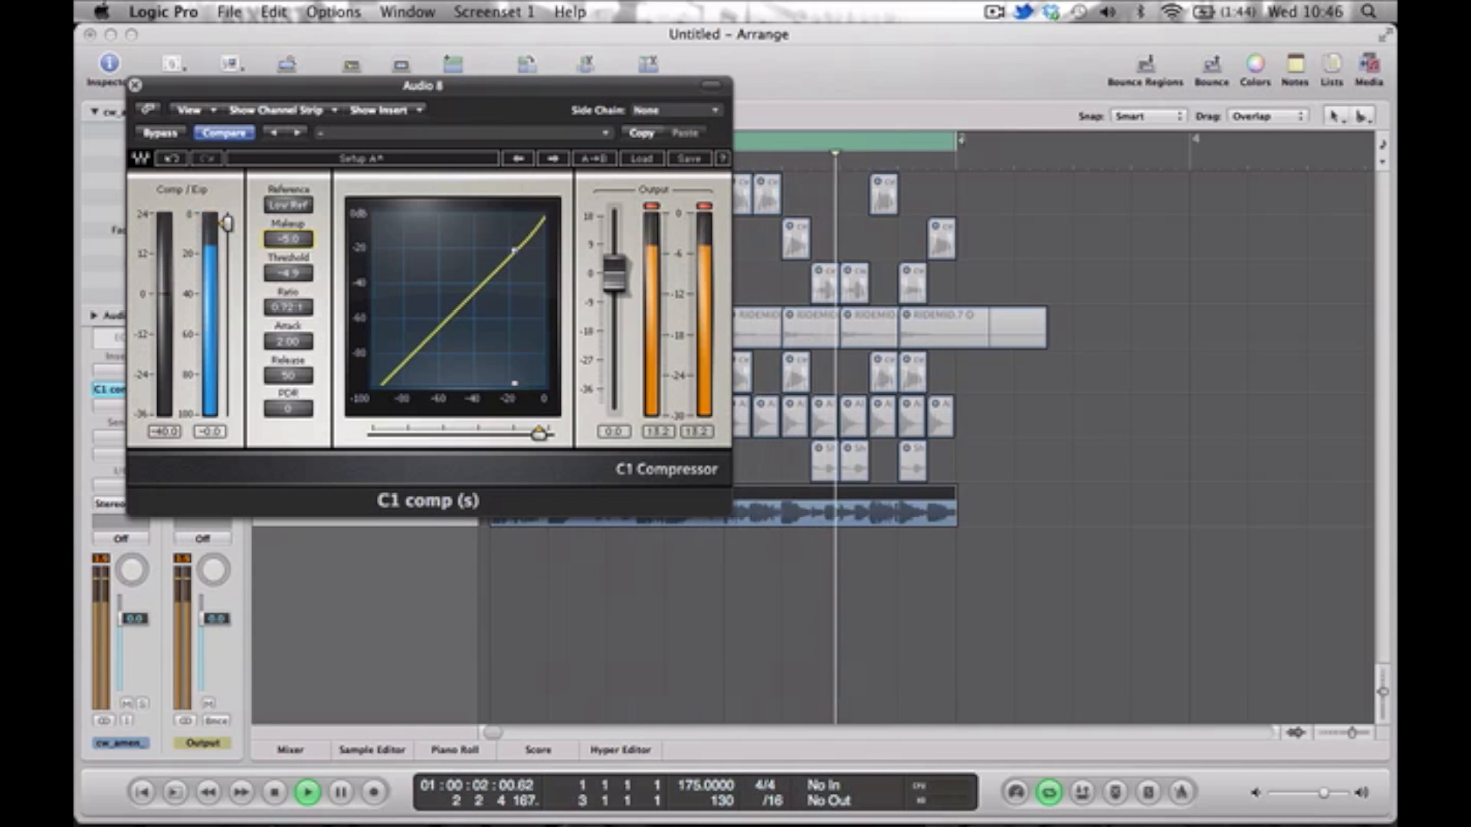
{"action": "left_click_drag", "start_coordinate": [288, 213], "coordinate": [288, 211]}
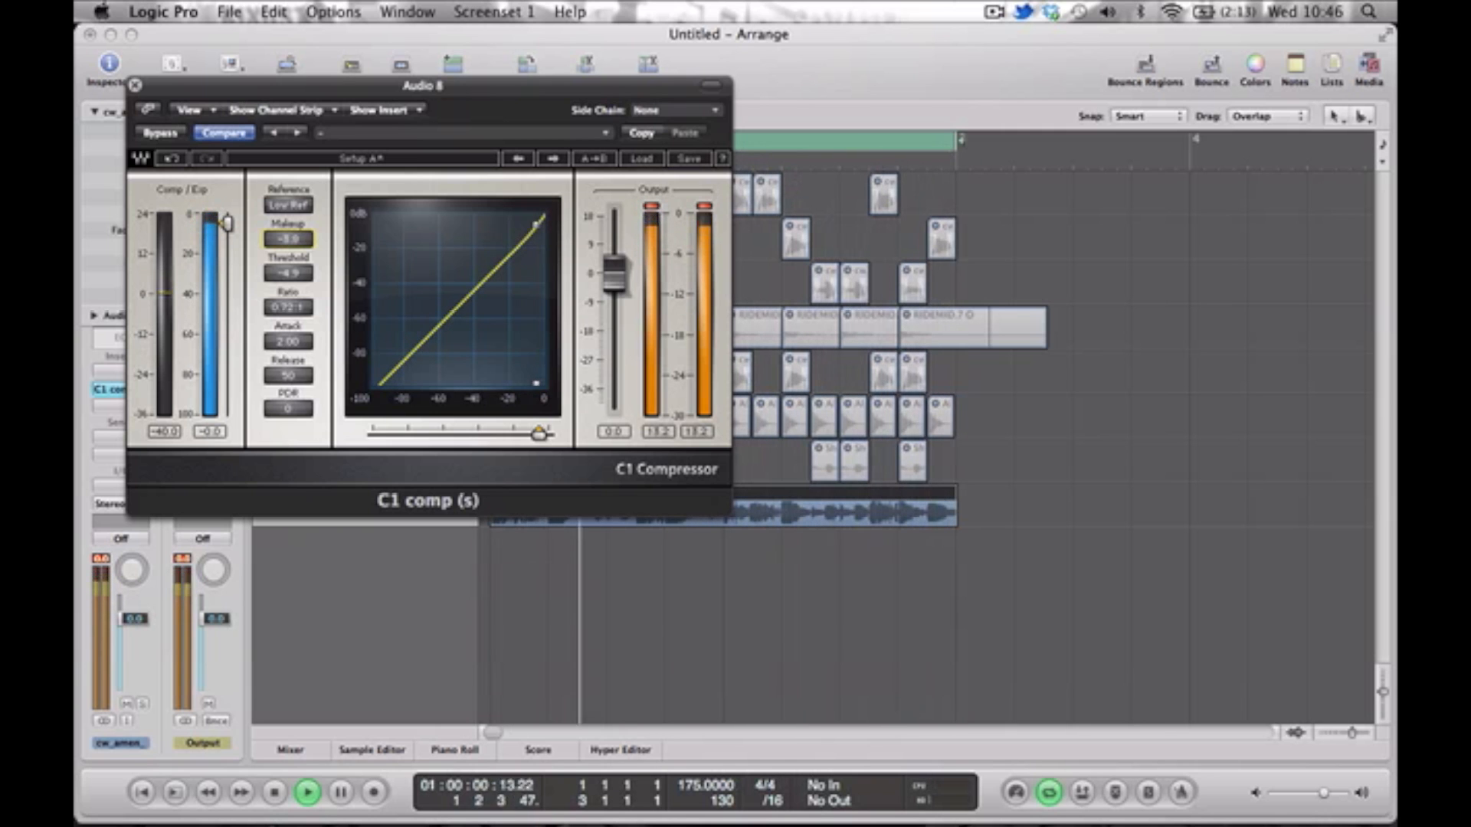
{"action": "left_click", "coordinate": [104, 588]}
{"action": "key", "text": "XF86AudioLowerVolume"}
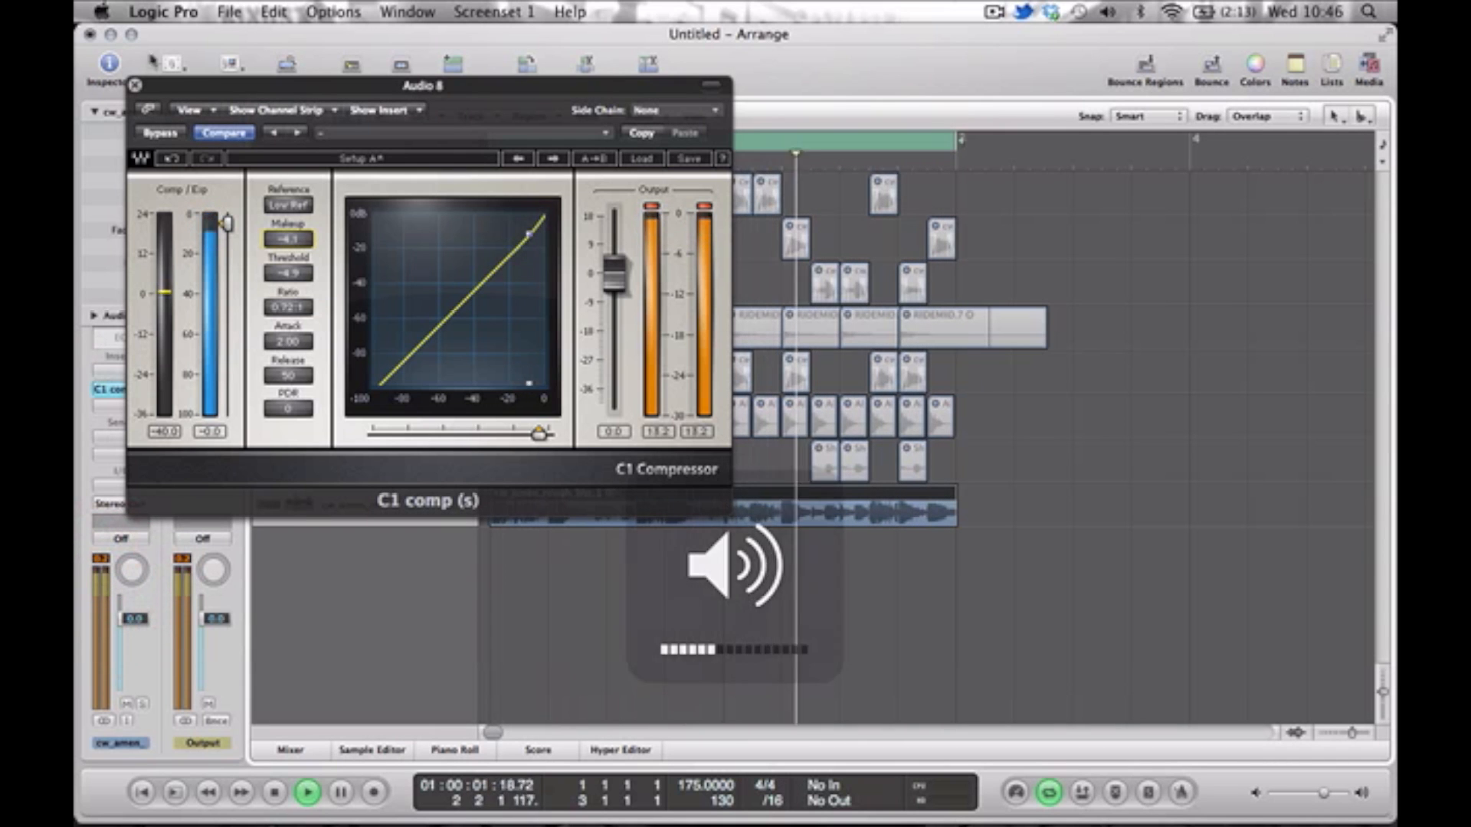
{"action": "left_click", "coordinate": [136, 85]}
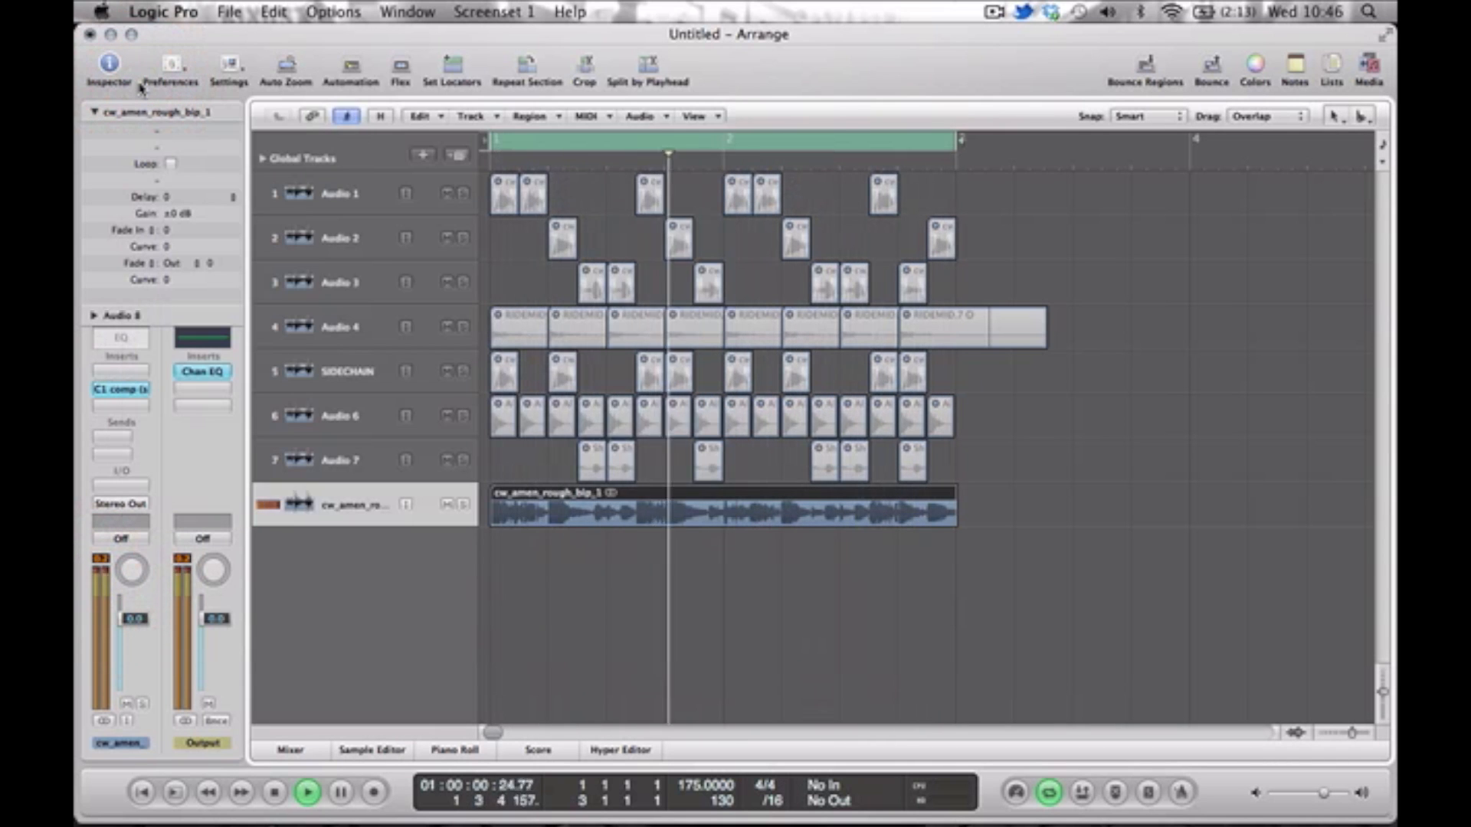
Reopen the bounced track's C1 compressor, set its threshold to -3.6 during playback and close it.
{"action": "left_click", "coordinate": [121, 389]}
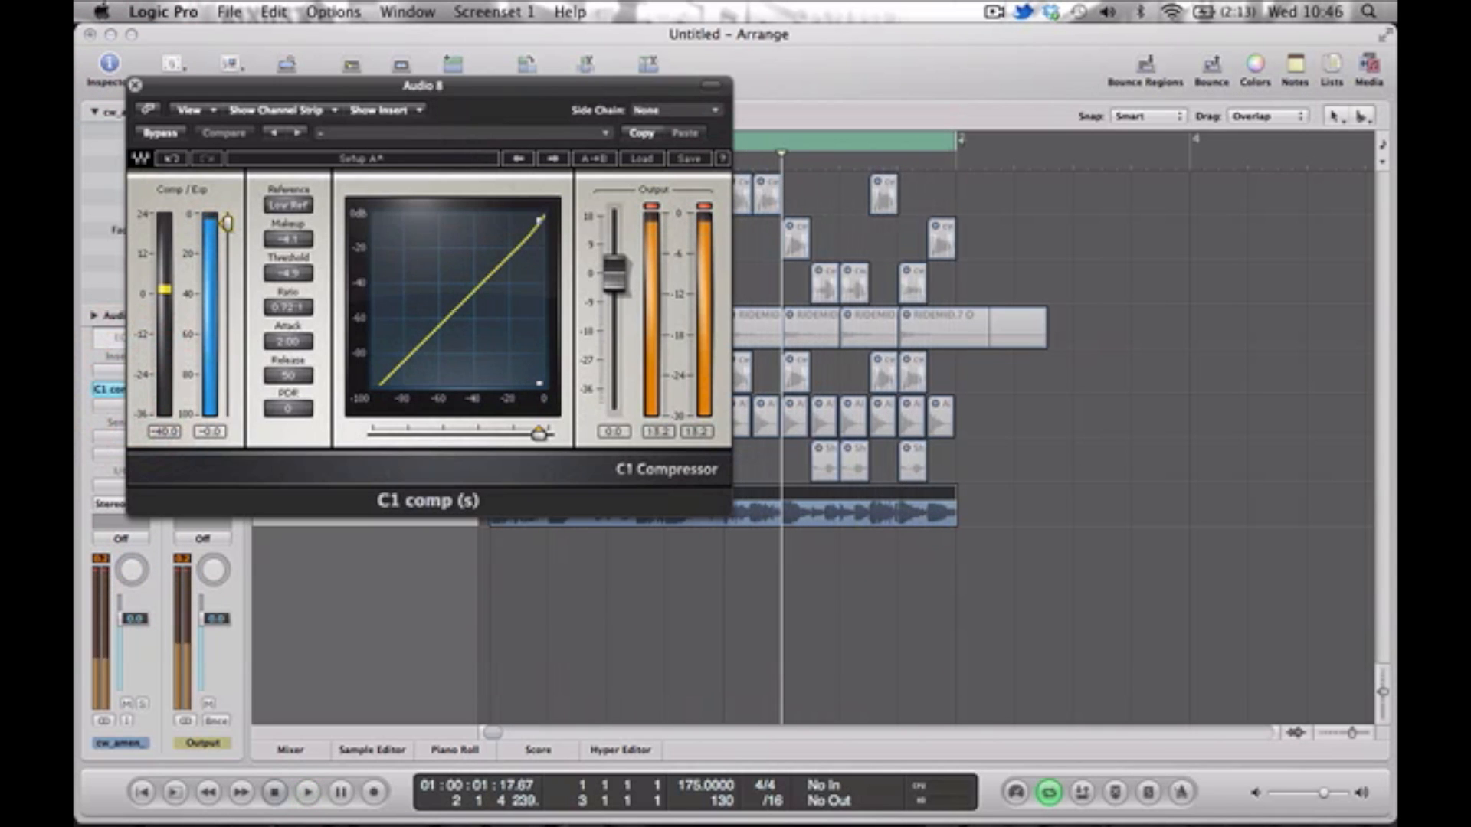
{"action": "key", "text": "space"}
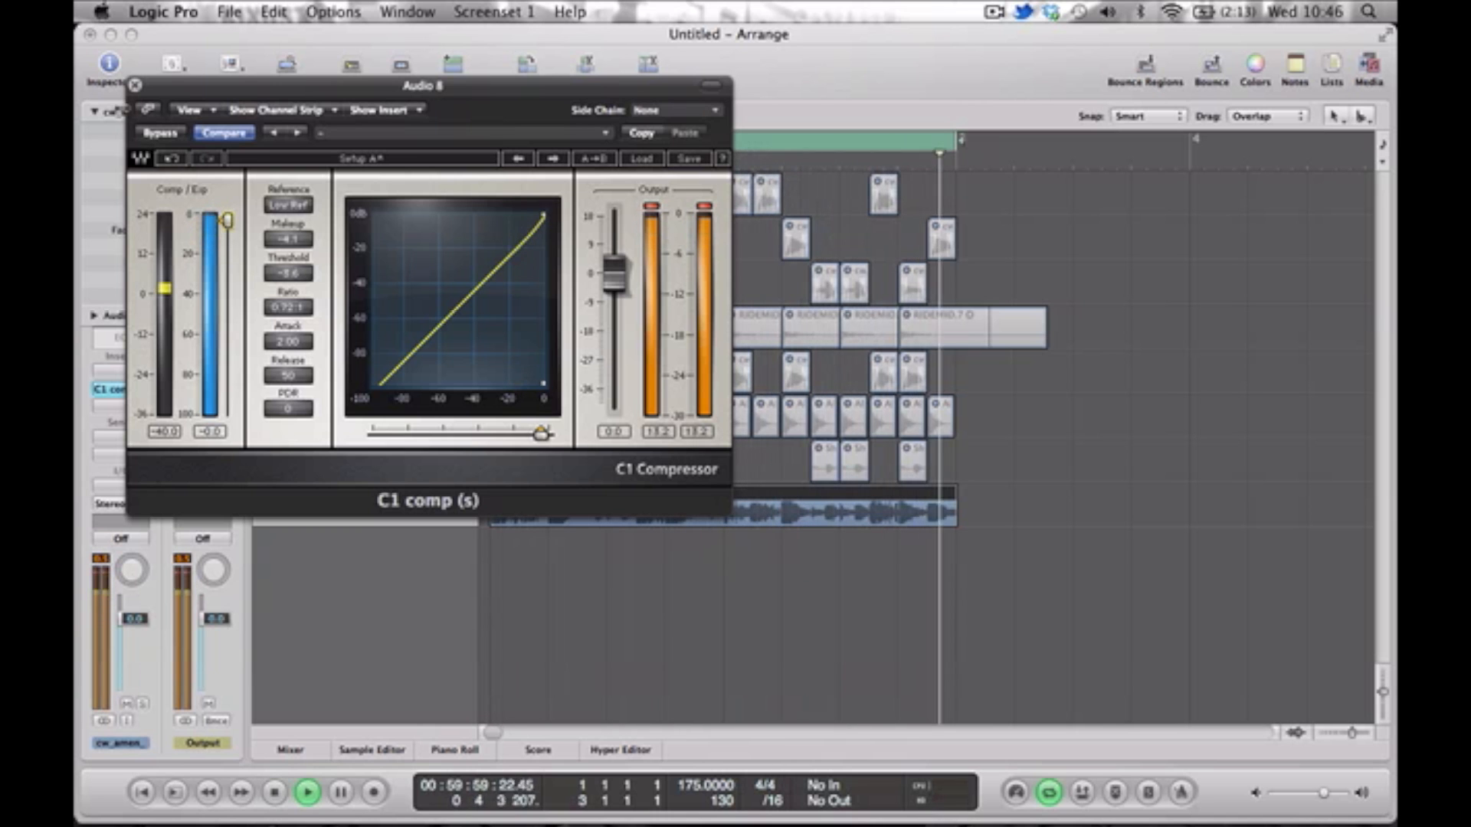
{"action": "left_click", "coordinate": [135, 85]}
Compare the loop with the C1 compressor bypassed and active, then stop playback.
{"action": "left_click", "coordinate": [123, 389], "text": "alt"}
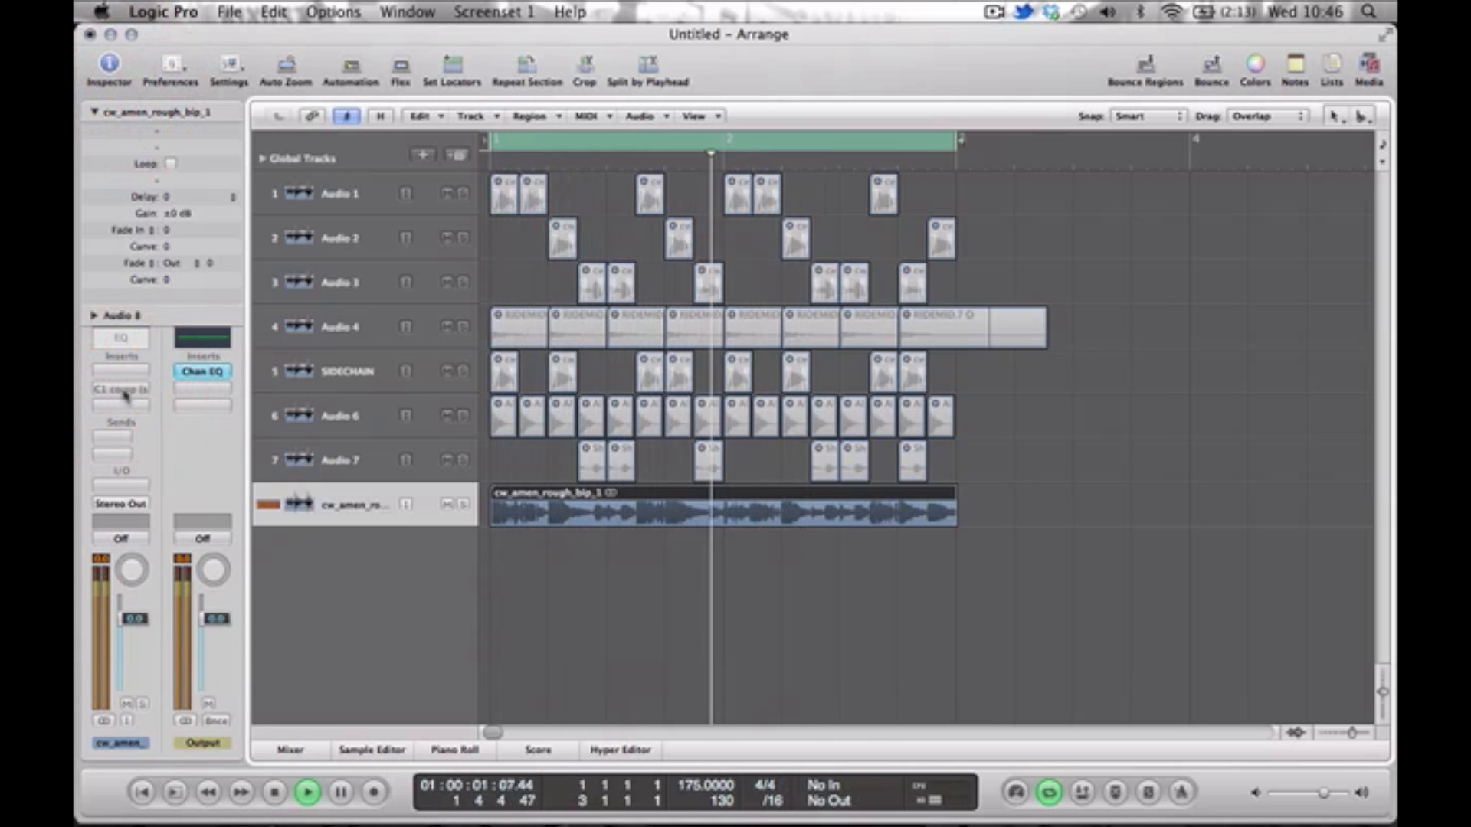
{"action": "key", "text": "space"}
{"action": "left_click", "coordinate": [122, 389], "text": "alt"}
{"action": "key", "text": "space"}
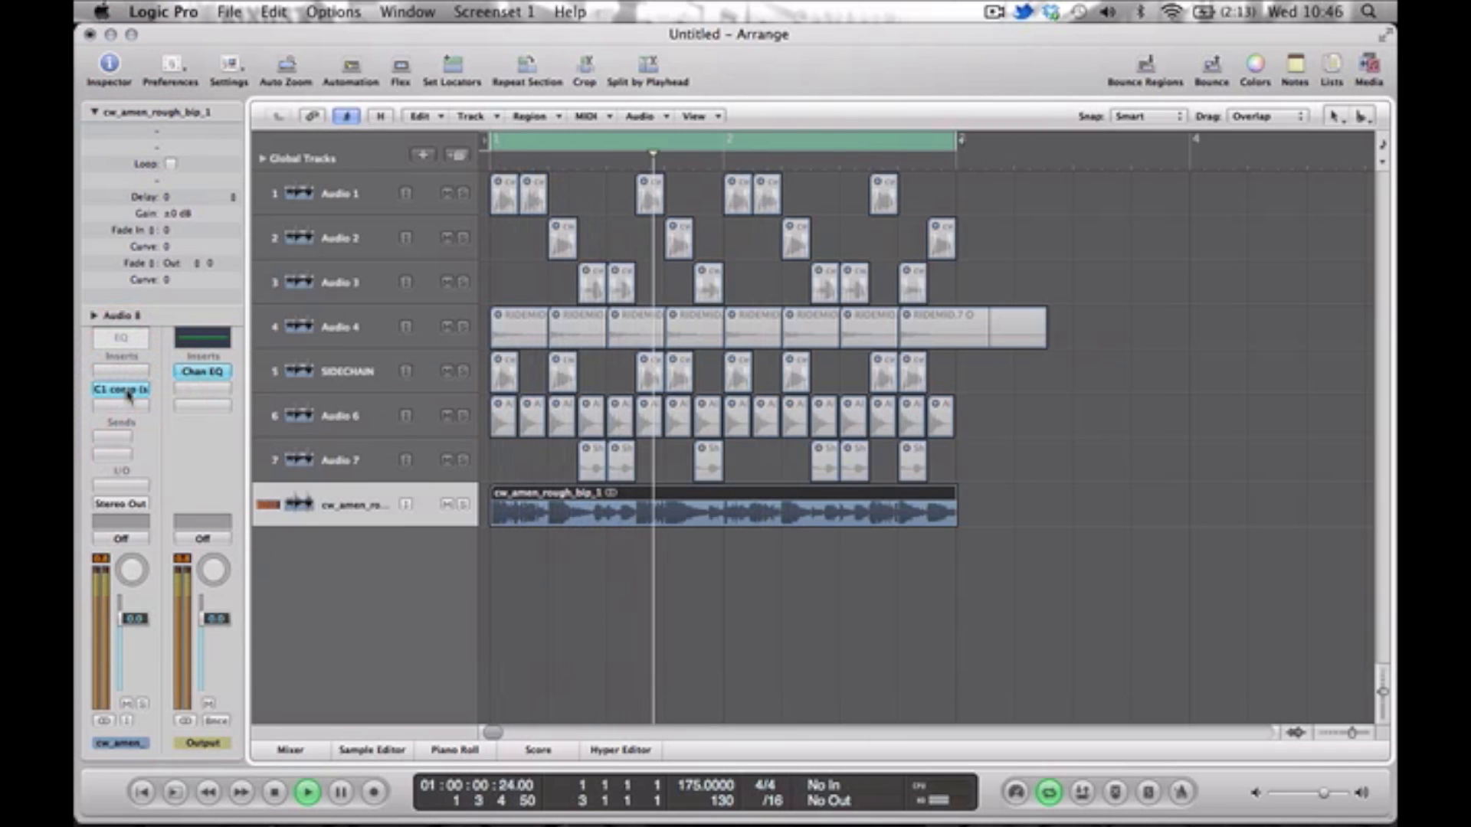
{"action": "key", "text": "XF86AudioRaiseVolume"}
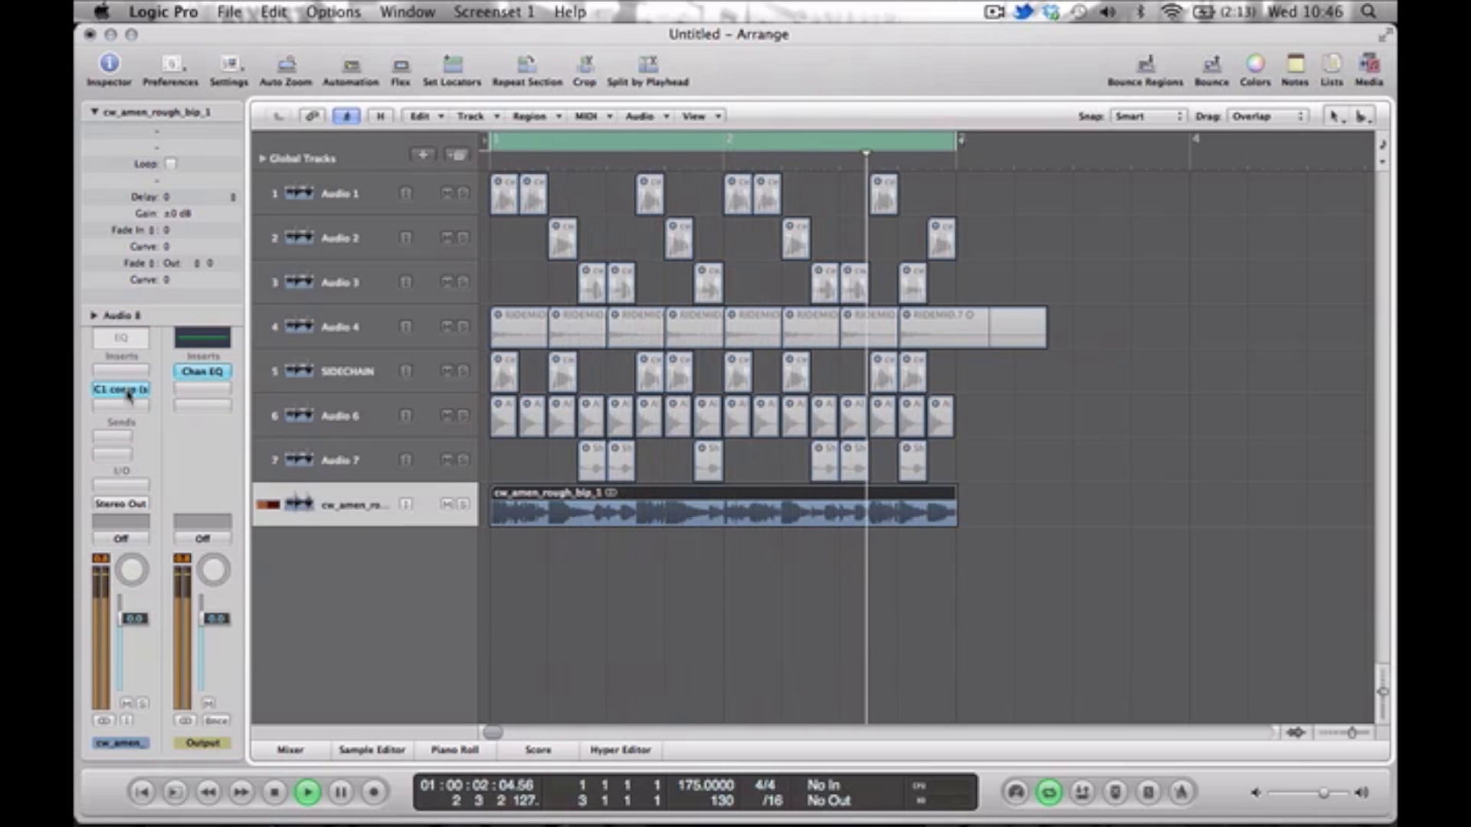
{"action": "key", "text": "space"}
Divide the bounced region into equal eighth-note slices and set their fade-in and fade-out to 6.
{"action": "left_click", "coordinate": [564, 574]}
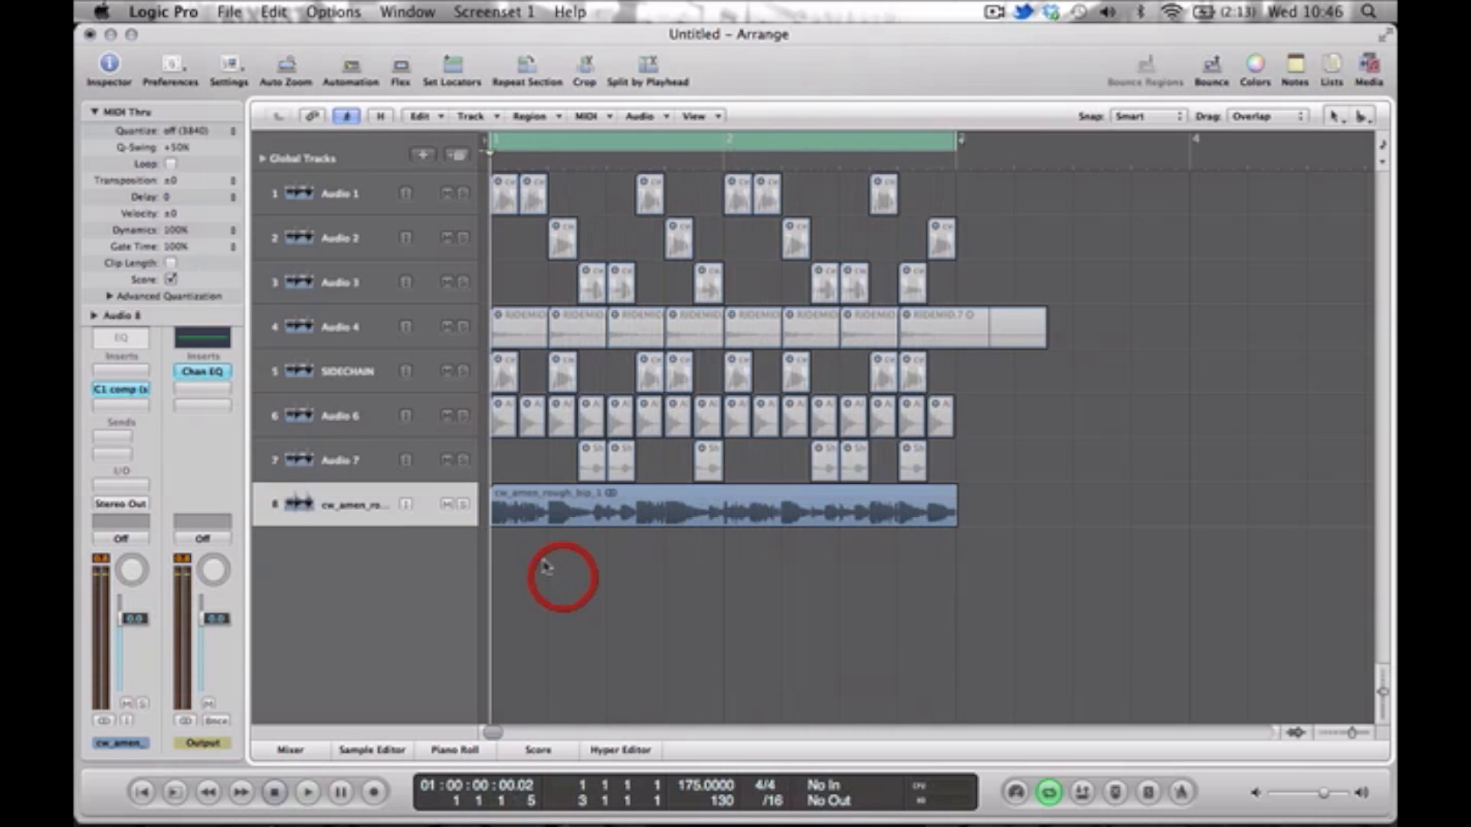
{"action": "left_click", "coordinate": [526, 512], "text": "alt"}
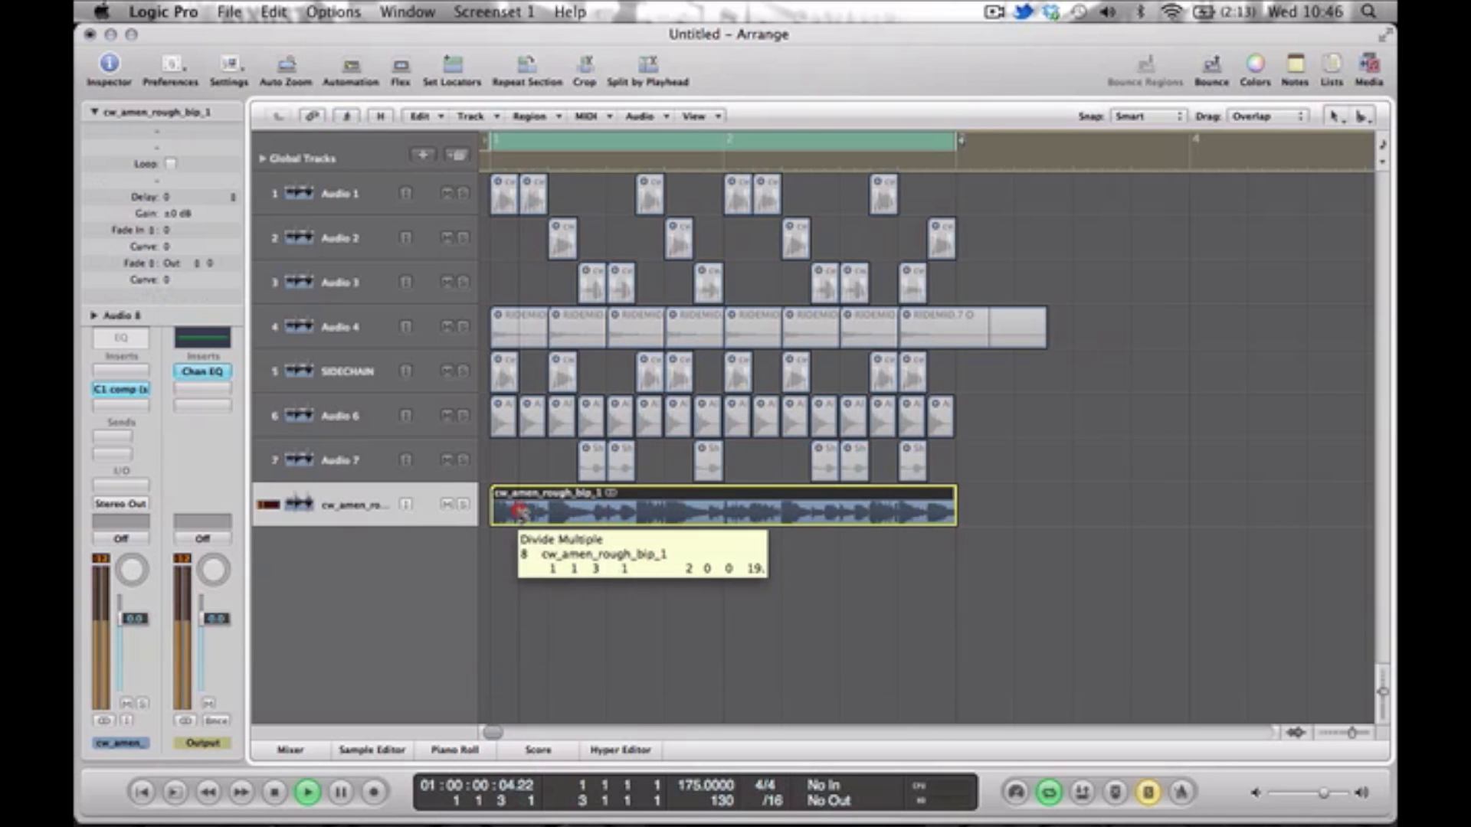
{"action": "left_click", "coordinate": [364, 513]}
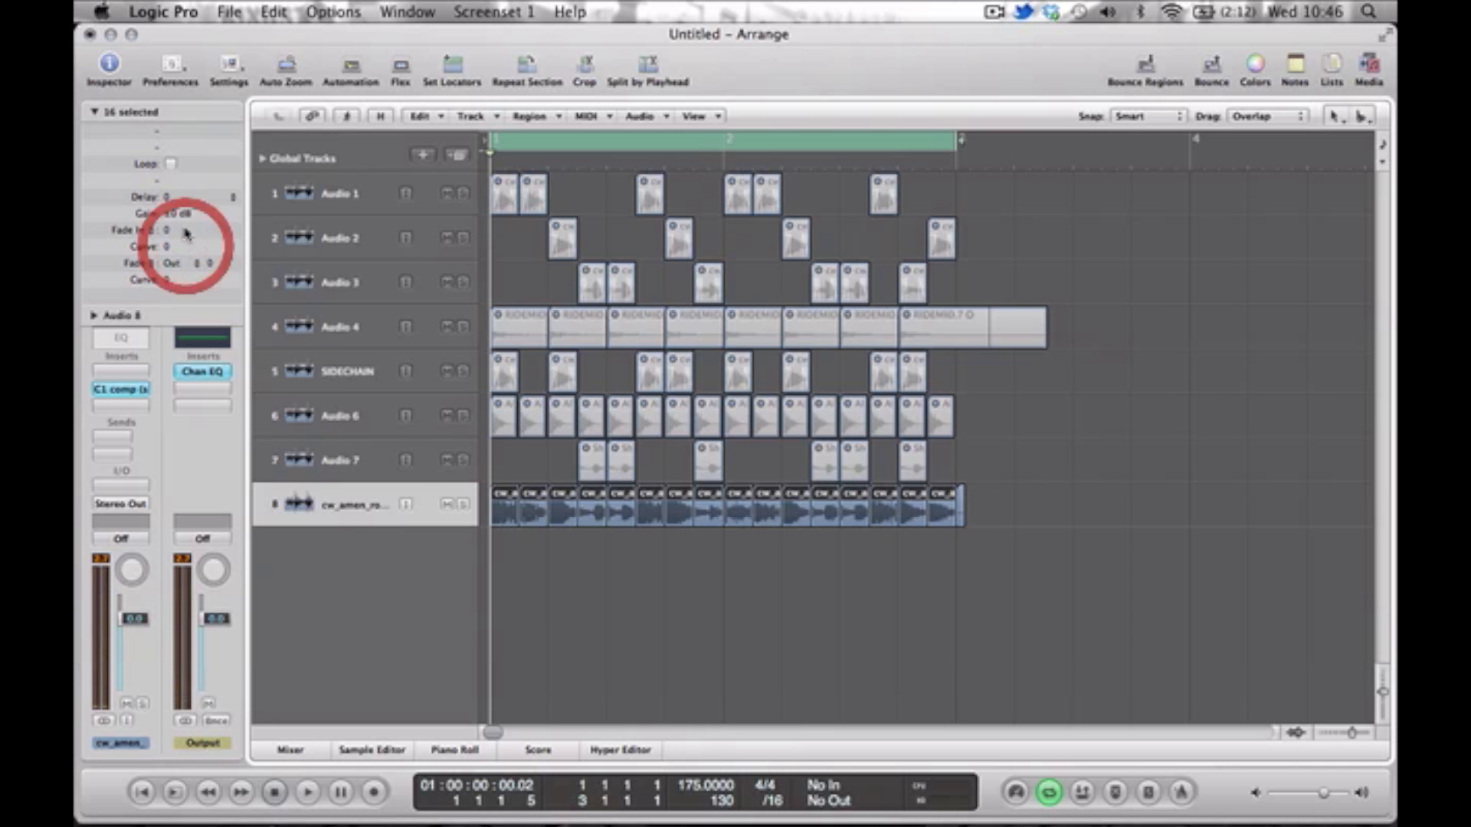
{"action": "left_click_drag", "start_coordinate": [184, 214], "coordinate": [184, 210]}
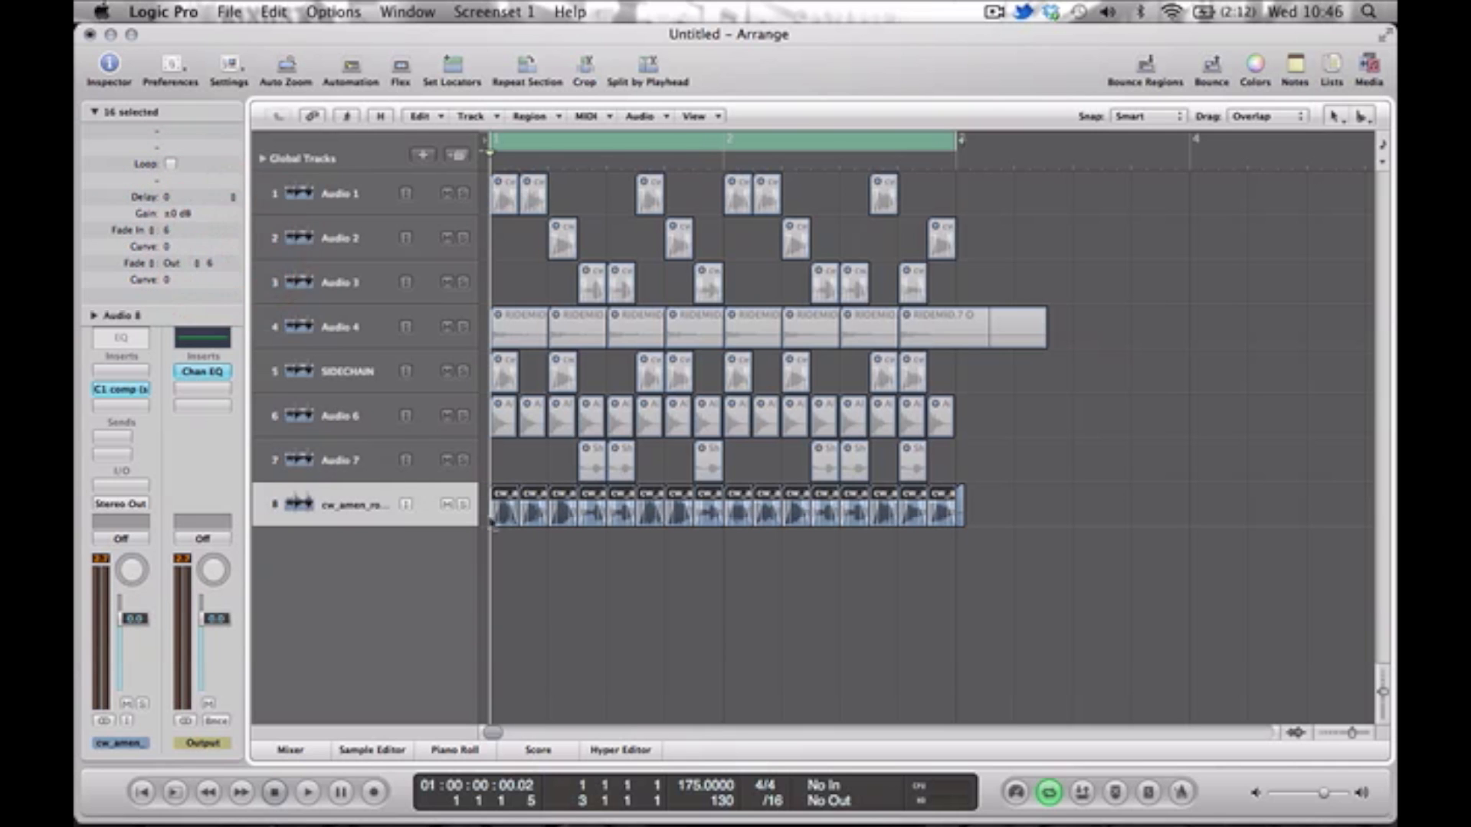
Delete the leftover fragment past the loop end and convert the 16 remaining slices to a new sampler track.
{"action": "left_click", "coordinate": [584, 619]}
{"action": "left_click", "coordinate": [958, 515]}
{"action": "left_click_drag", "start_coordinate": [1004, 515], "coordinate": [416, 556]}
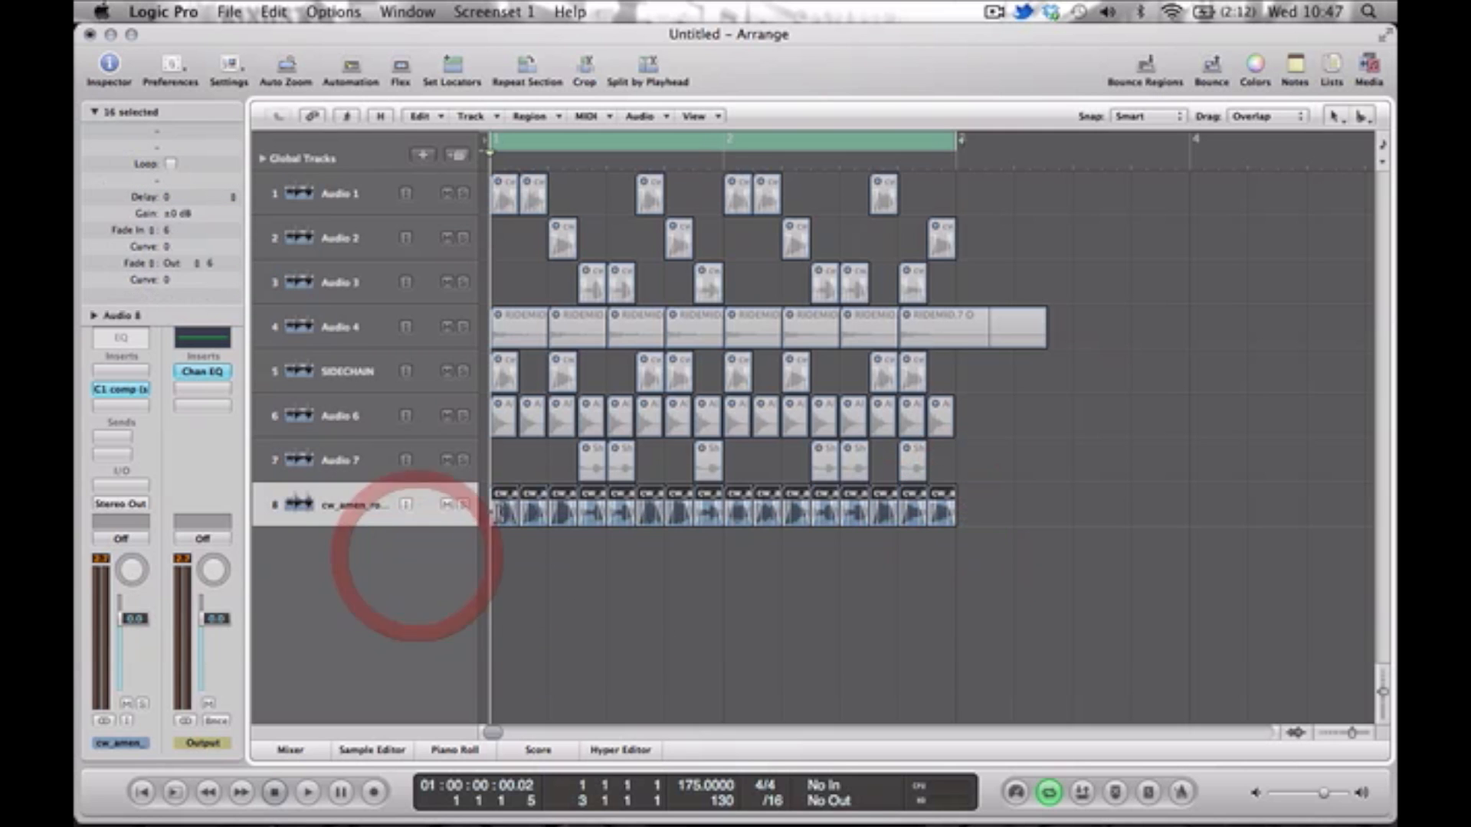
{"action": "right_click", "coordinate": [504, 512]}
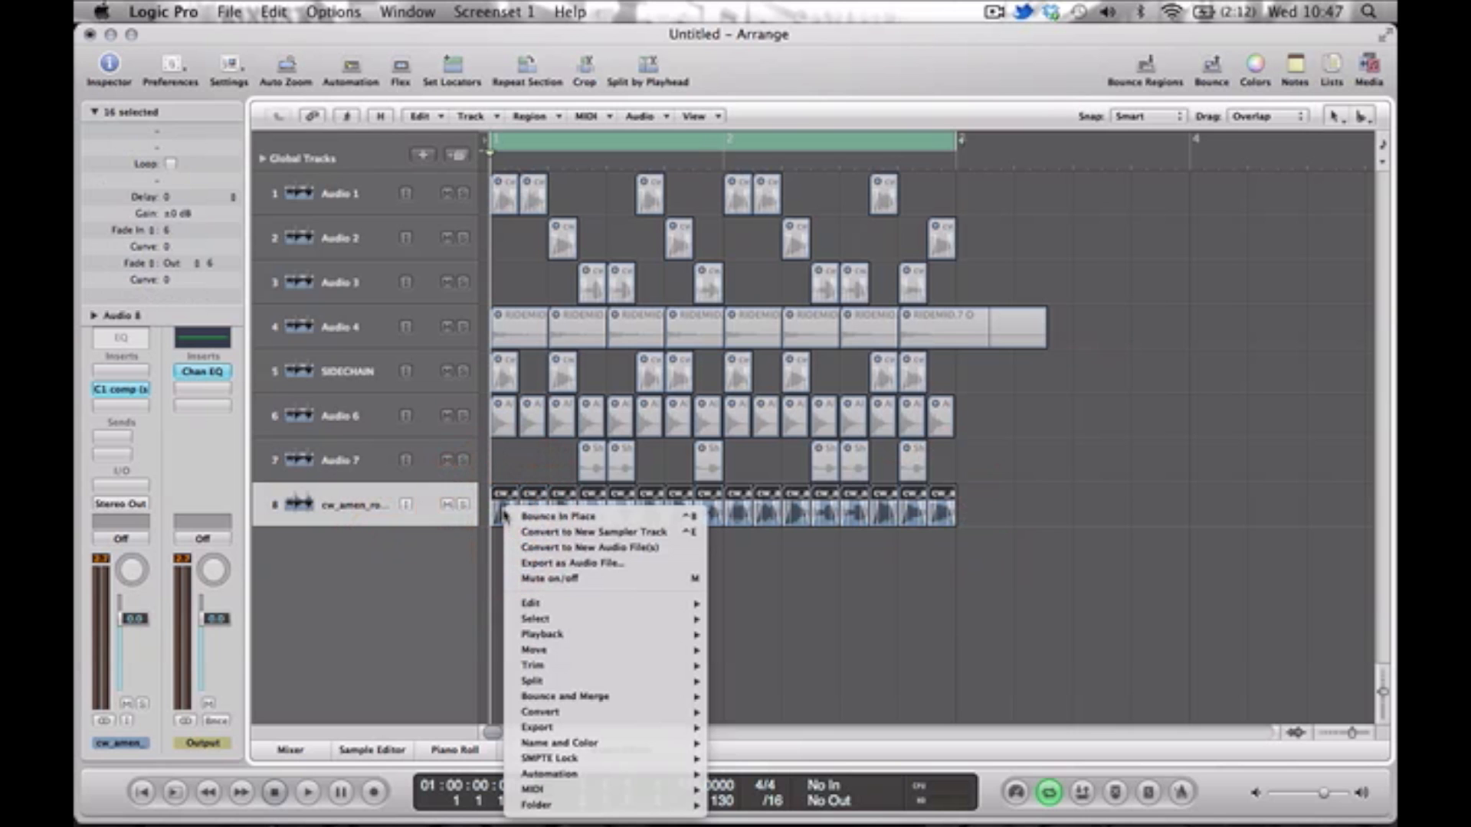
{"action": "left_click", "coordinate": [567, 532]}
{"action": "key", "text": "Return"}
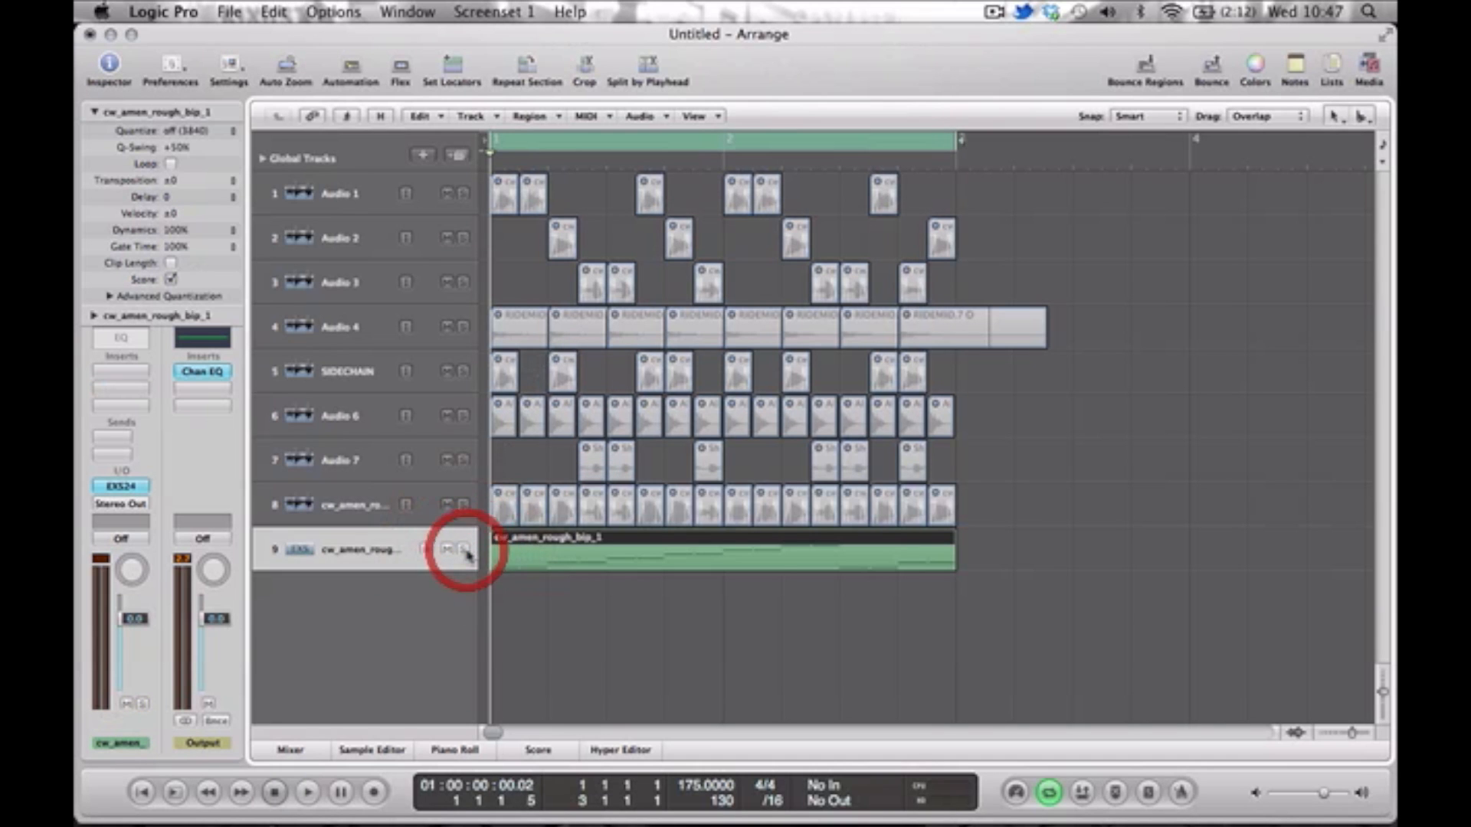
Play the new sampler track, then open its MIDI region in the Piano Roll and audition slices with the on-screen keyboard.
{"action": "key", "text": "space"}
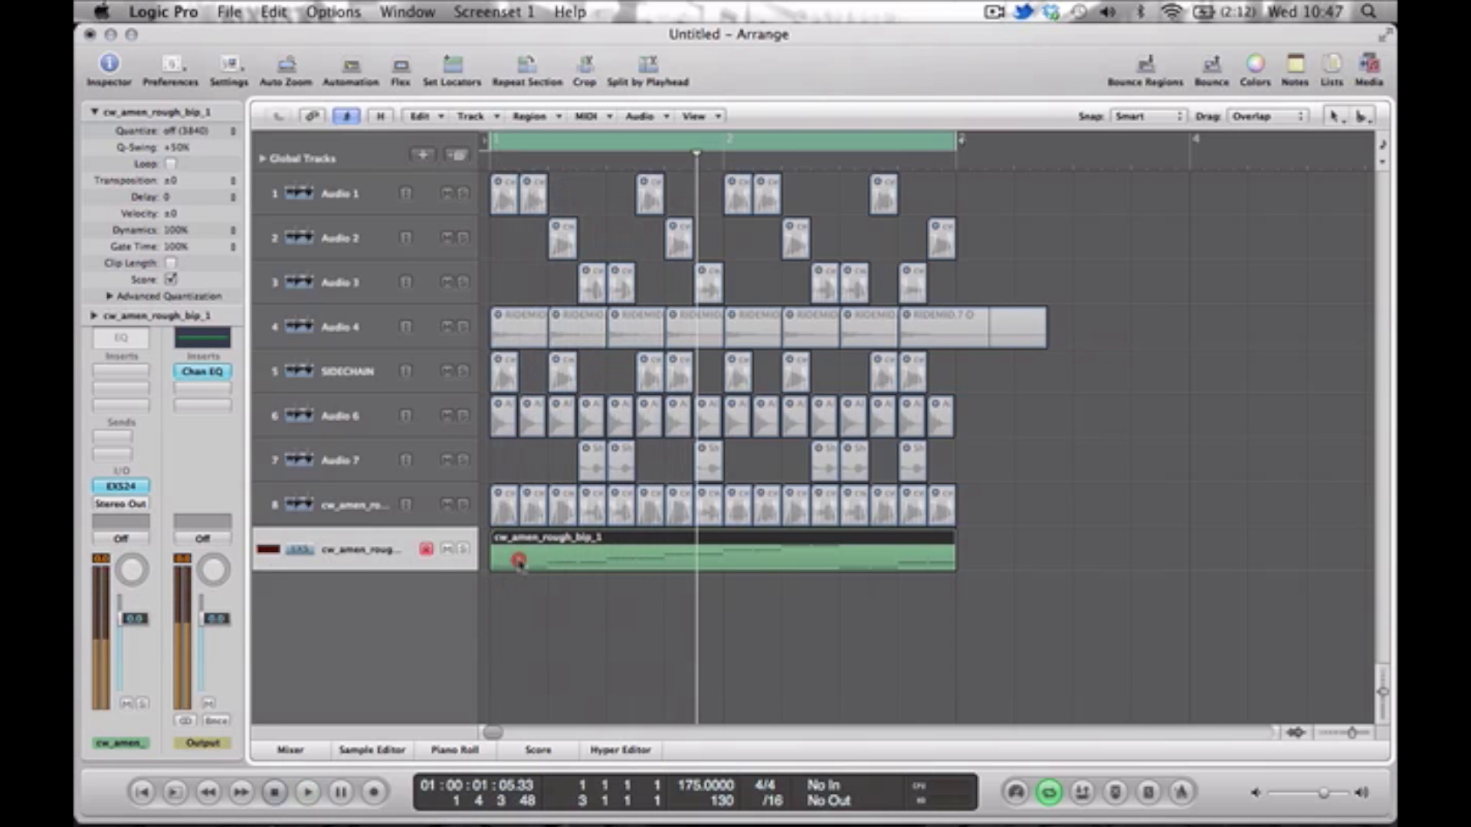
{"action": "double_click", "coordinate": [519, 561]}
{"action": "key", "text": "Caps_Lock"}
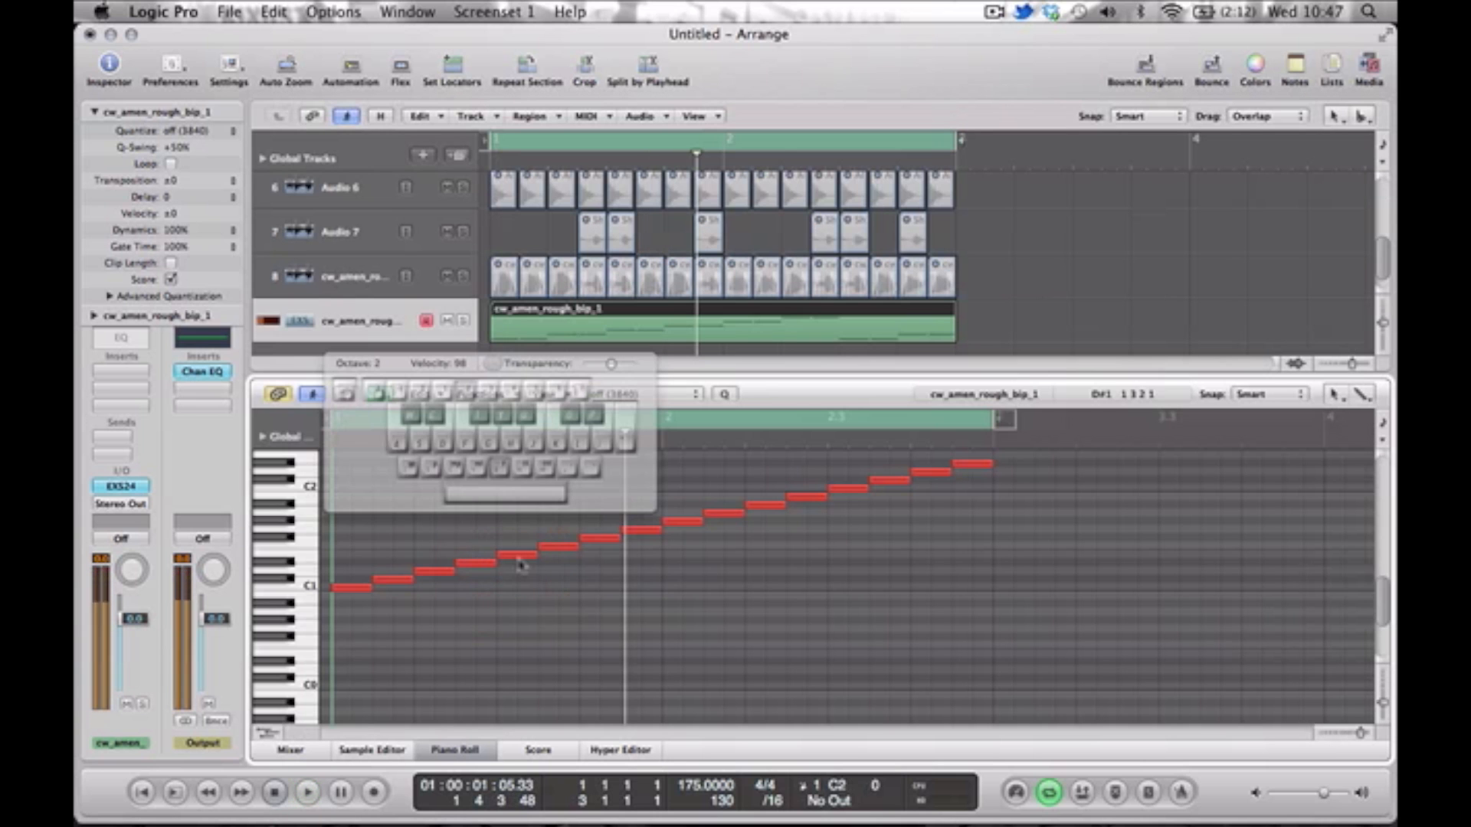
{"action": "key", "text": "Caps_Lock"}
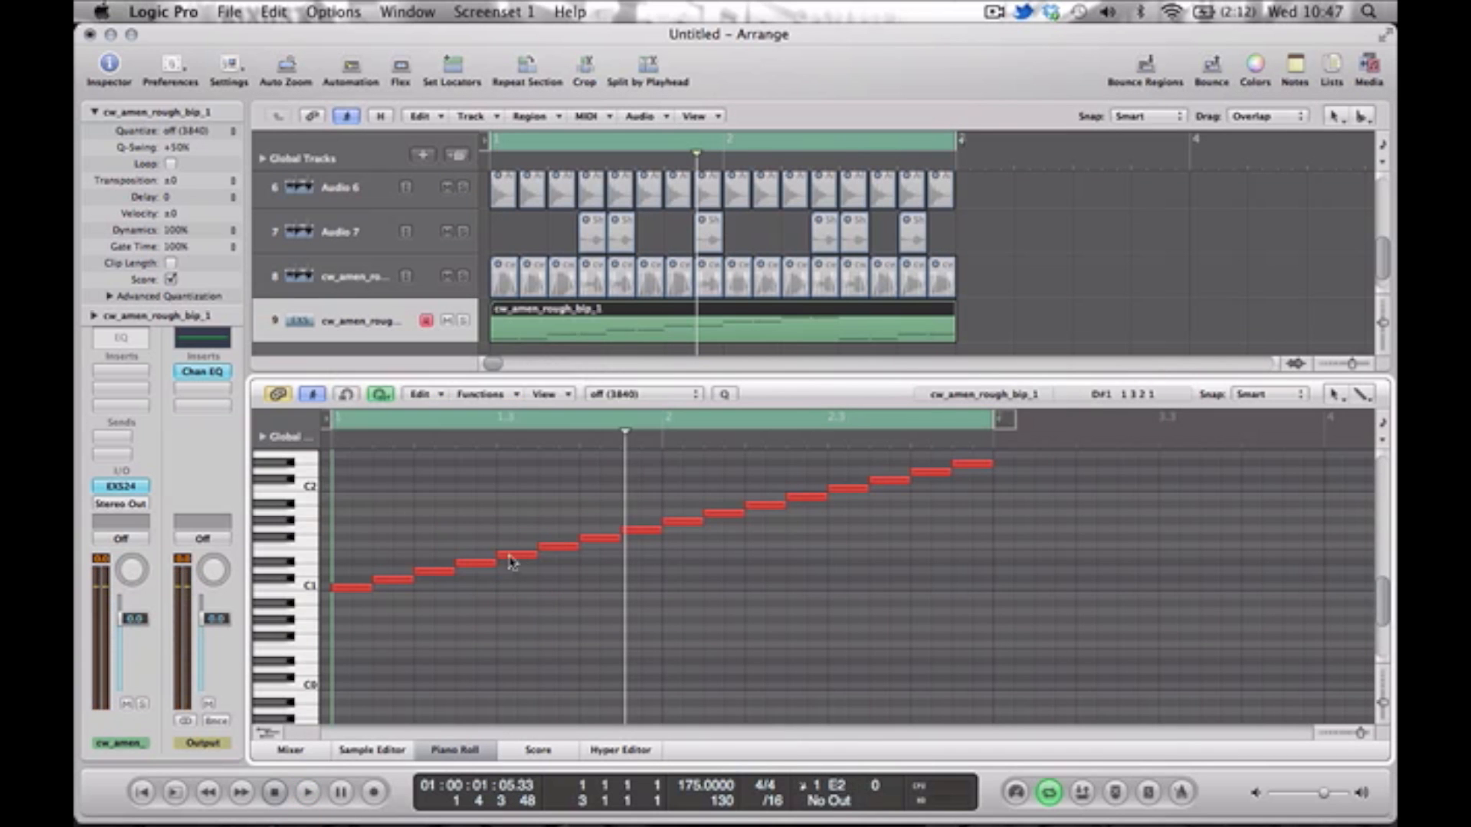
Open the sampler track's EXS24 instrument, audition the sliced loop through it, then stop playback and close the instrument window.
{"action": "left_click", "coordinate": [120, 487]}
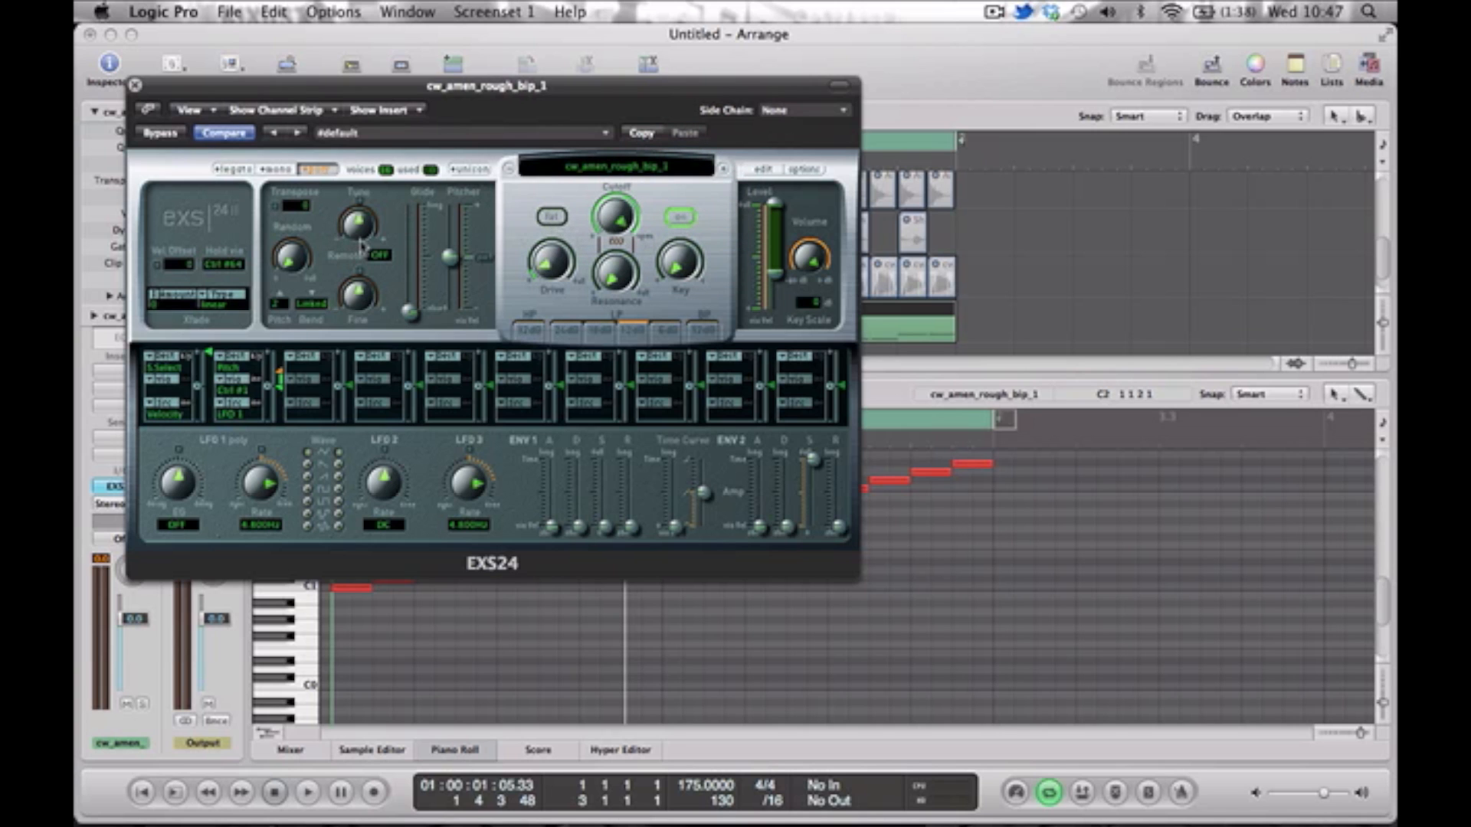
{"action": "key", "text": "space"}
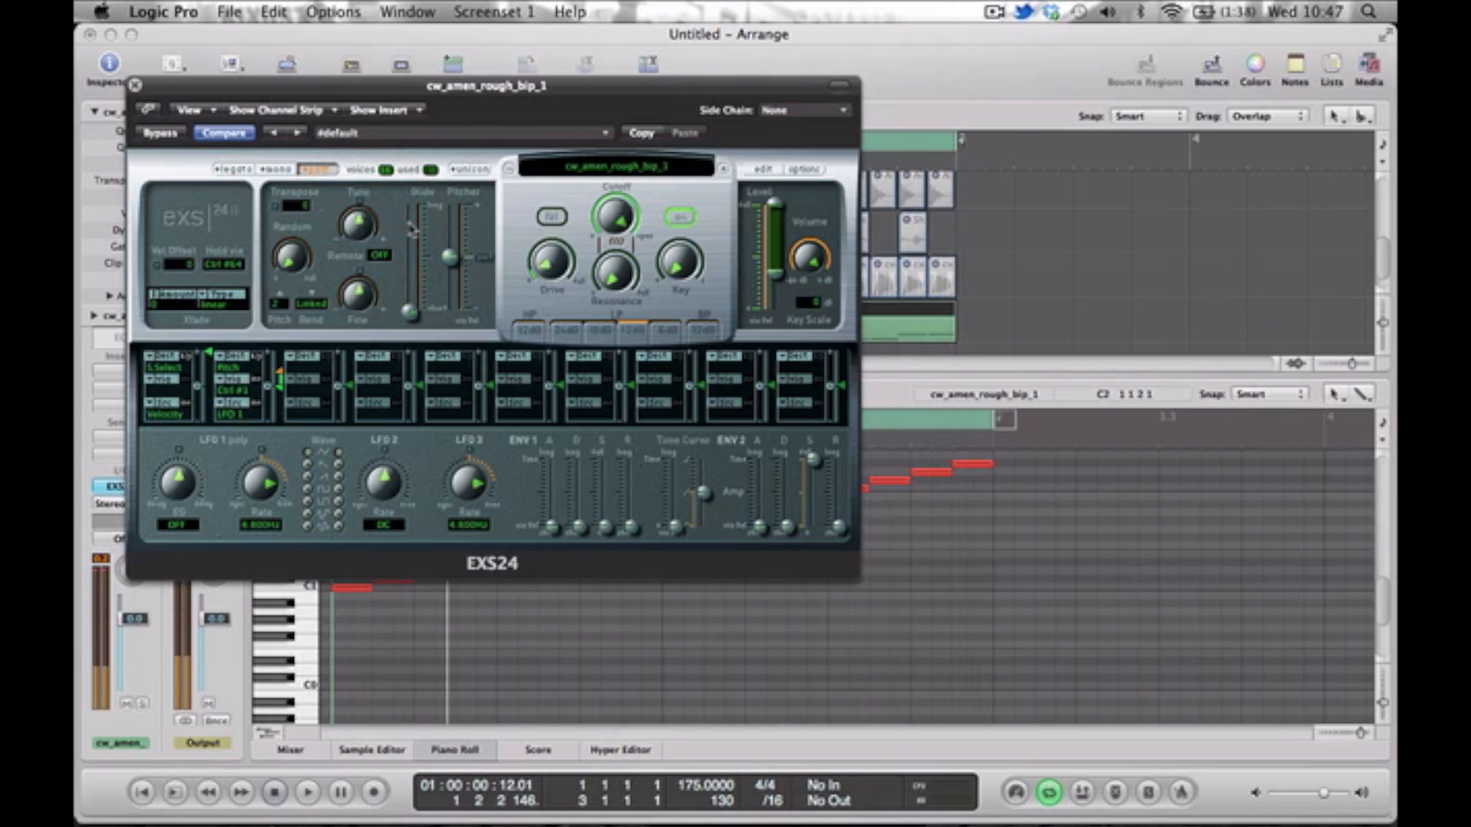
{"action": "key", "text": "space"}
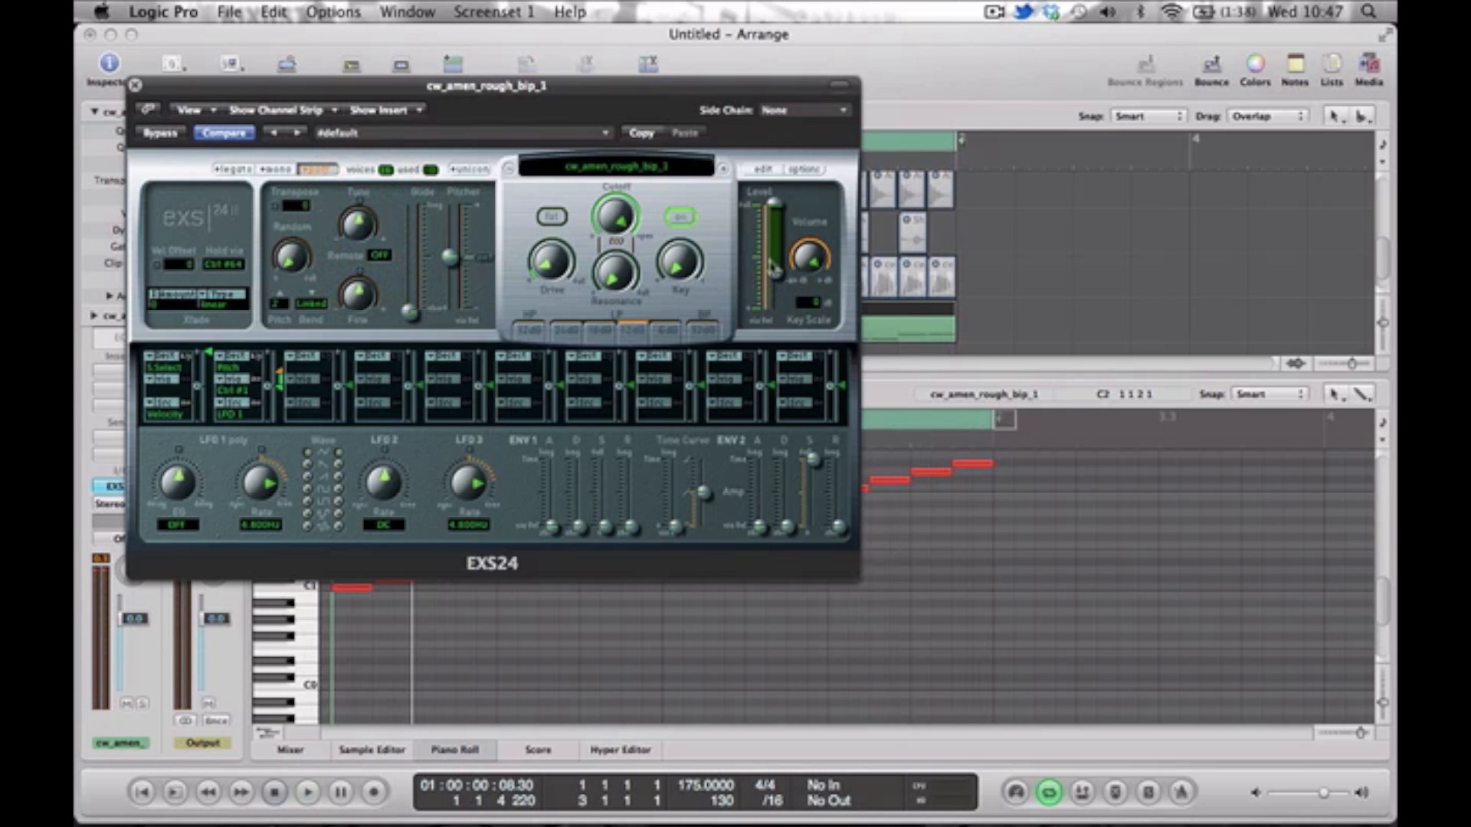
{"action": "left_click", "coordinate": [135, 86]}
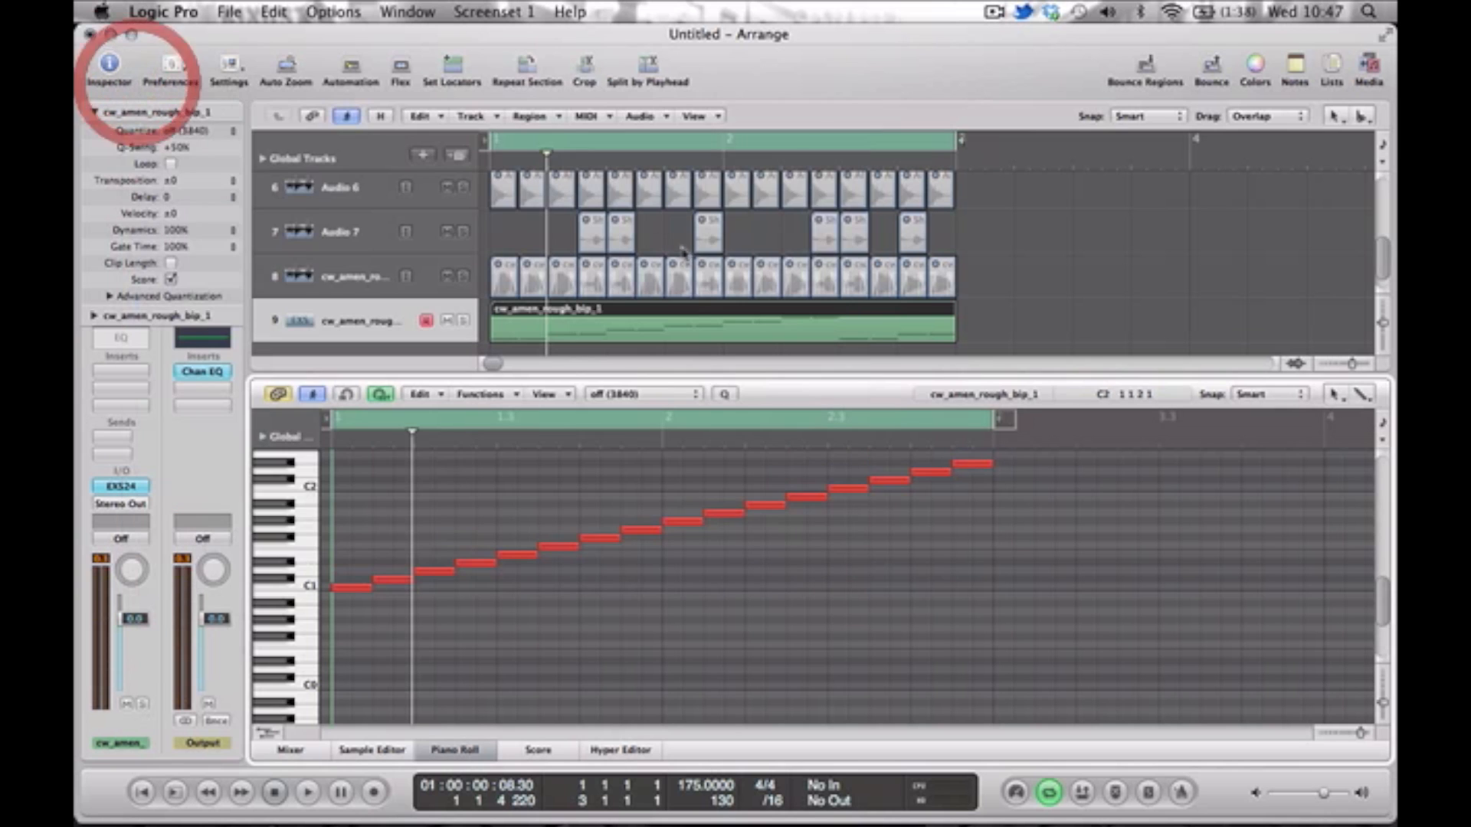
Close the Piano Roll and shrink the Arrange tracks vertically to give a compact overview of all nine tracks.
{"action": "left_click", "coordinate": [703, 375]}
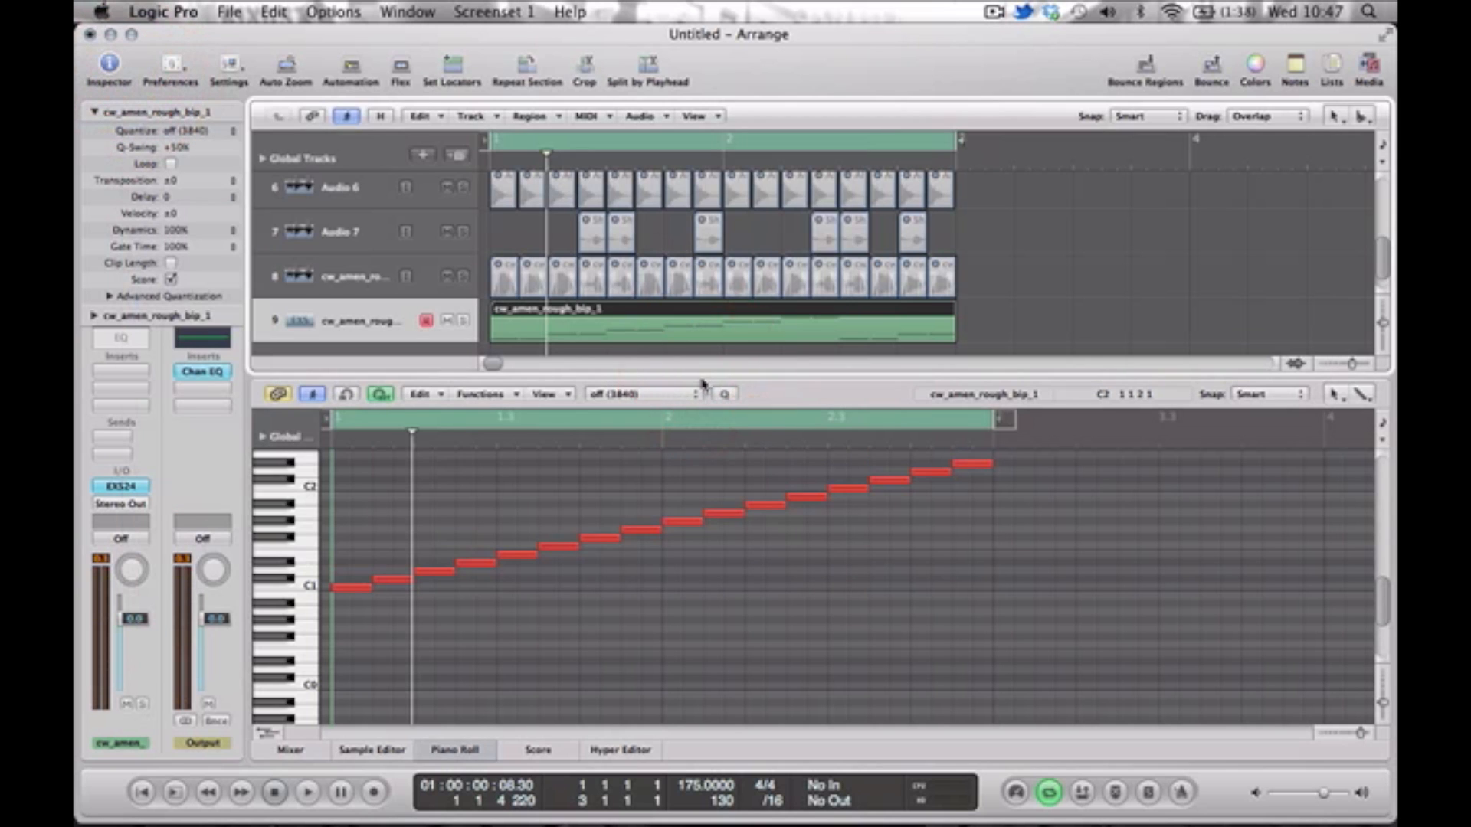
{"action": "left_click", "coordinate": [701, 380]}
{"action": "left_click", "coordinate": [698, 377]}
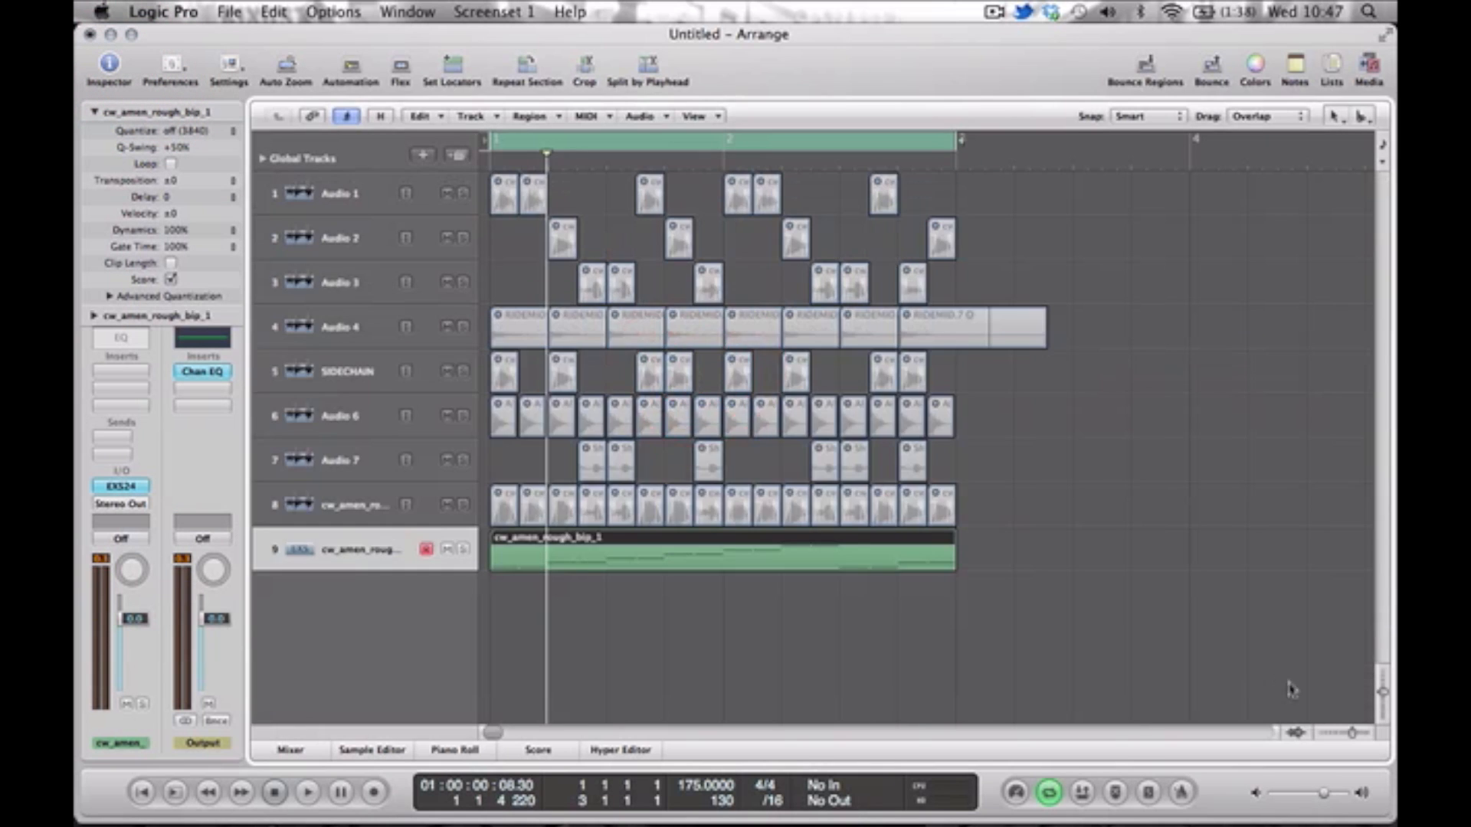
{"action": "left_click_drag", "start_coordinate": [1382, 693], "coordinate": [1381, 679]}
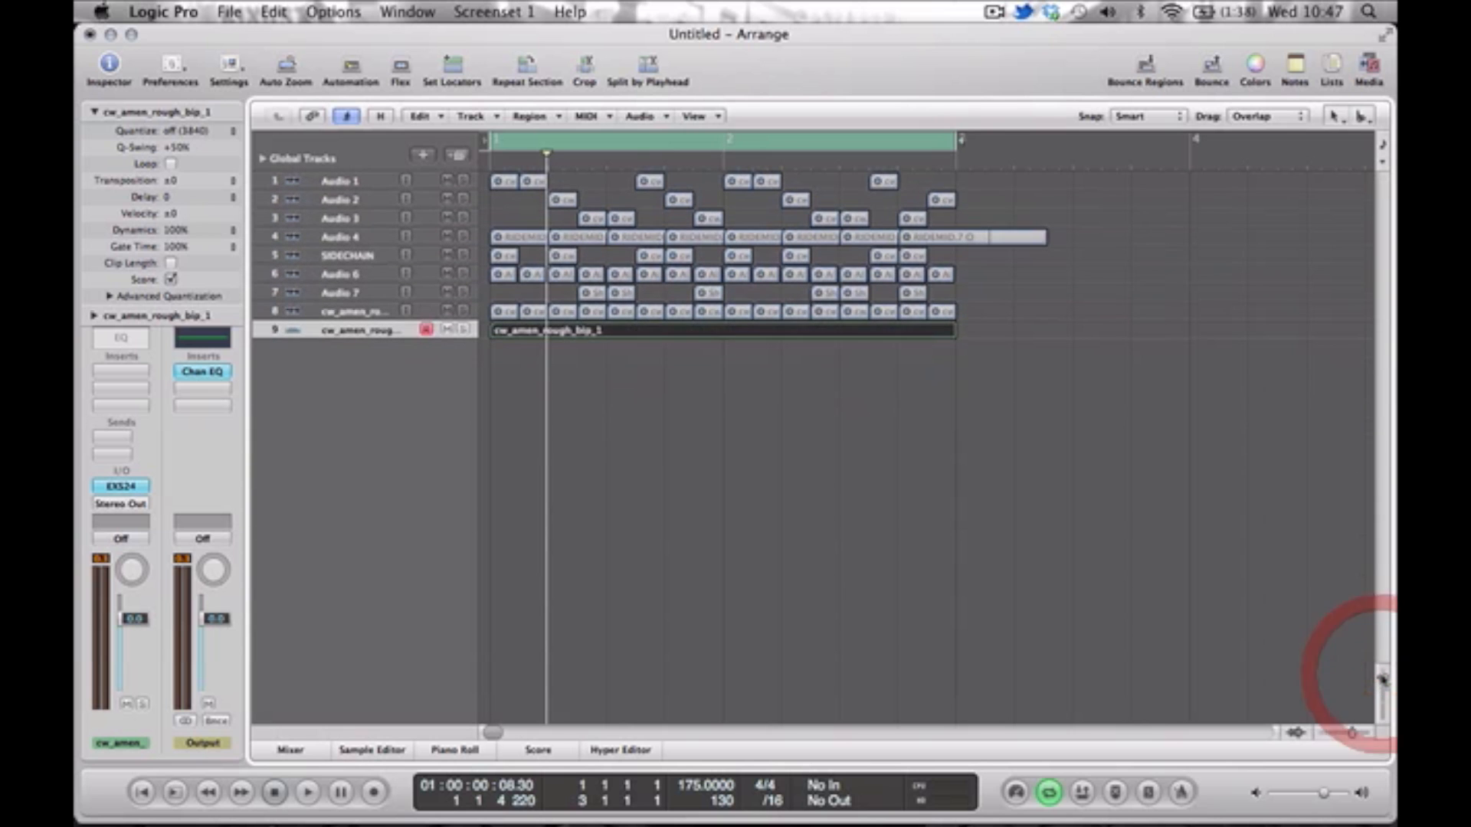